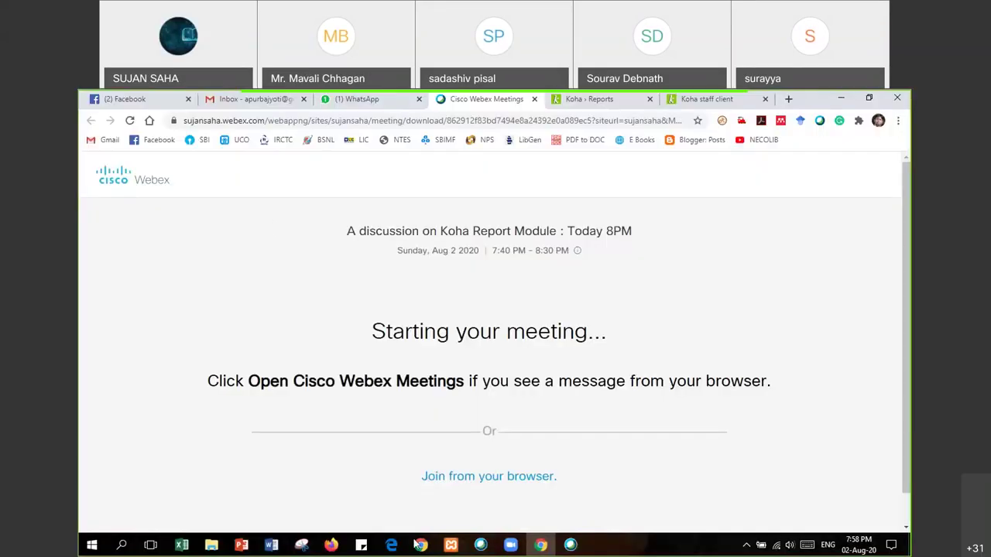
{"action": "left_click", "coordinate": [573, 548]}
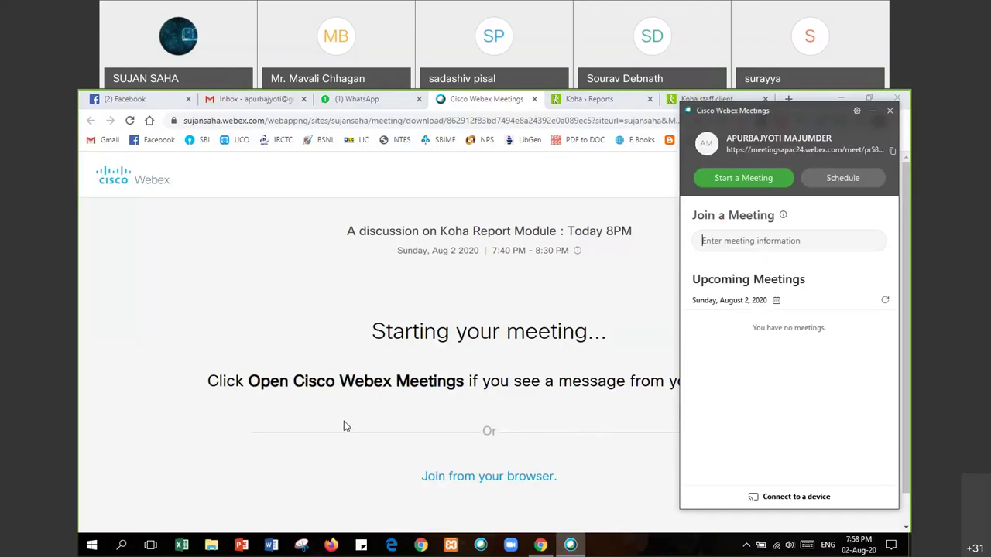
{"action": "left_click", "coordinate": [424, 99]}
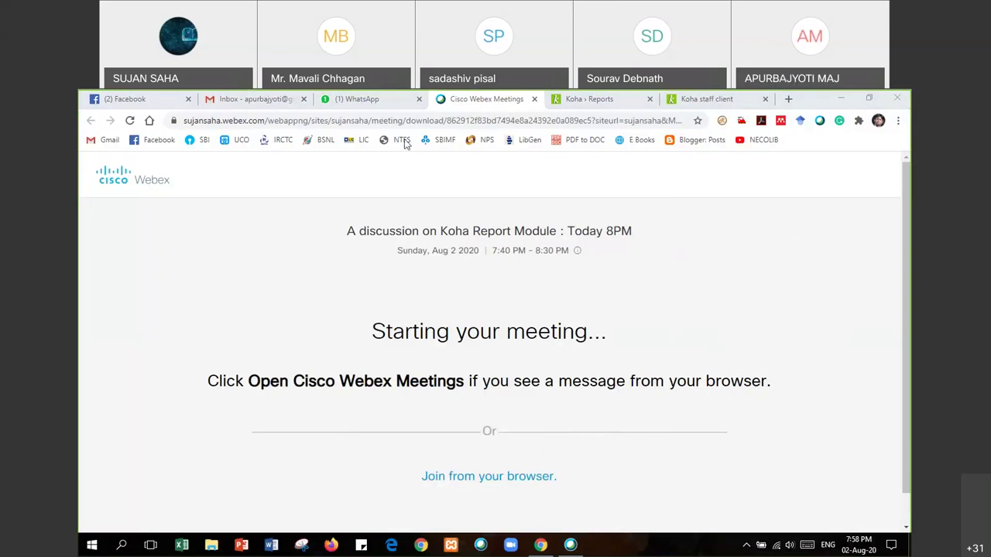
{"action": "left_click", "coordinate": [195, 102]}
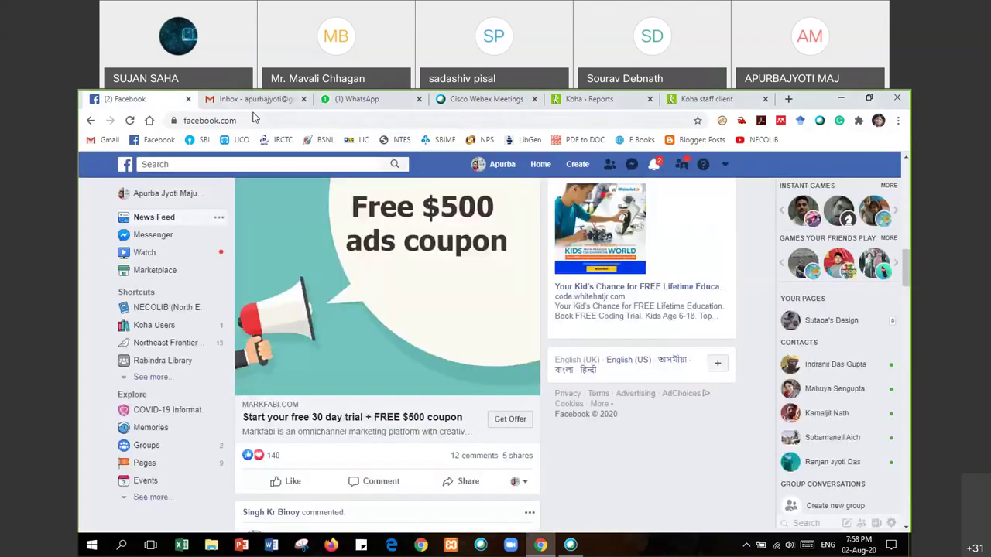
{"action": "left_click", "coordinate": [252, 100]}
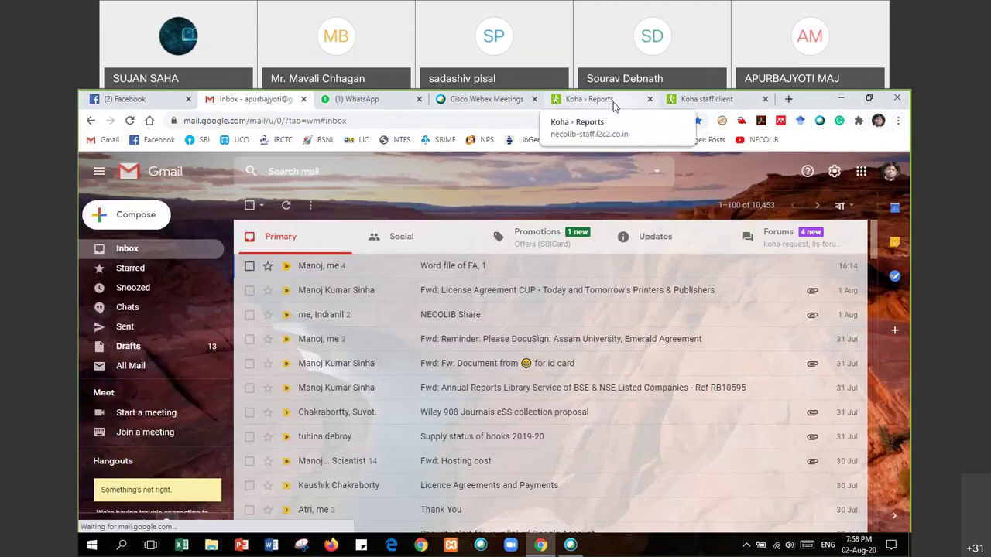
Reorder the browser tabs so that the Koha Reports and Koha staff client pages come first.
{"action": "left_click_drag", "start_coordinate": [614, 106], "coordinate": [155, 101]}
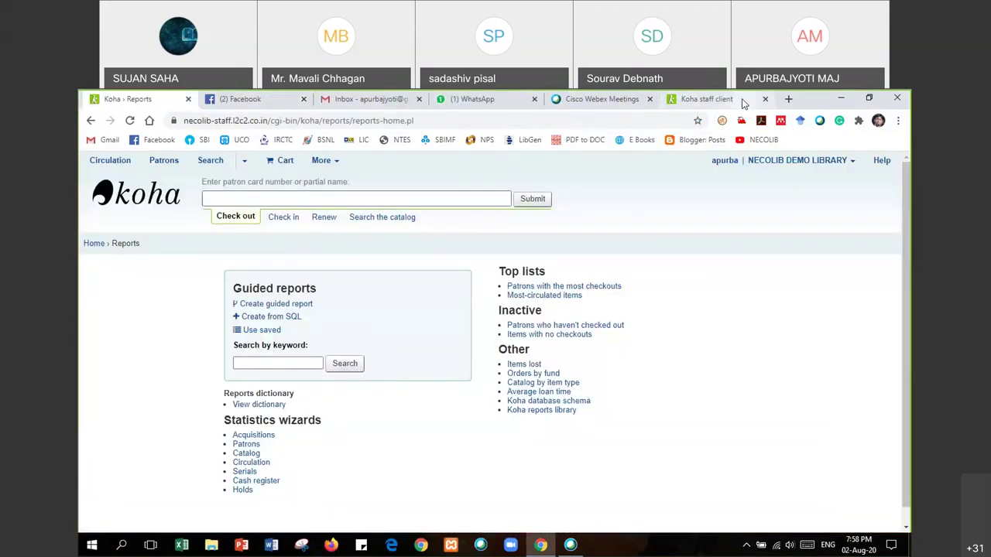
{"action": "left_click_drag", "start_coordinate": [743, 103], "coordinate": [279, 101]}
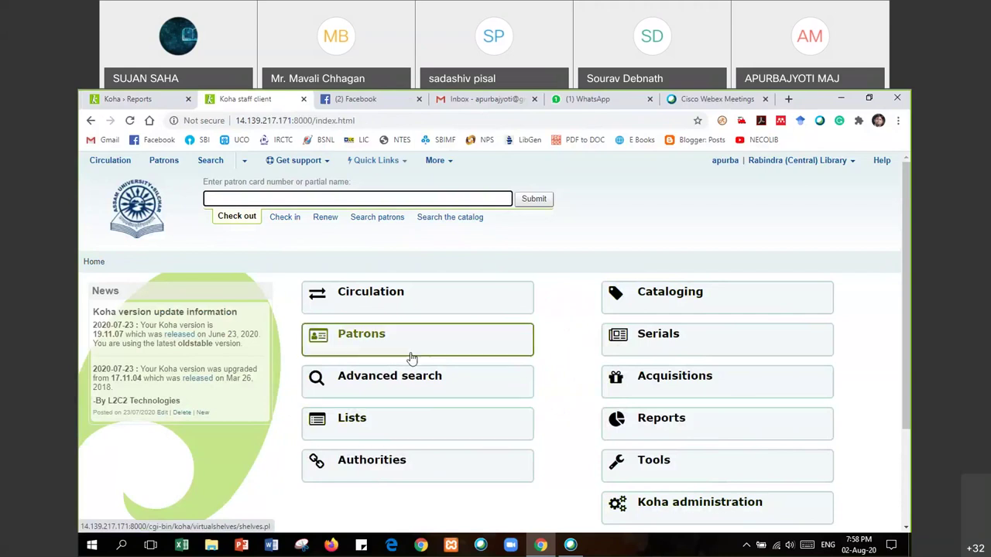
{"action": "left_click", "coordinate": [570, 545]}
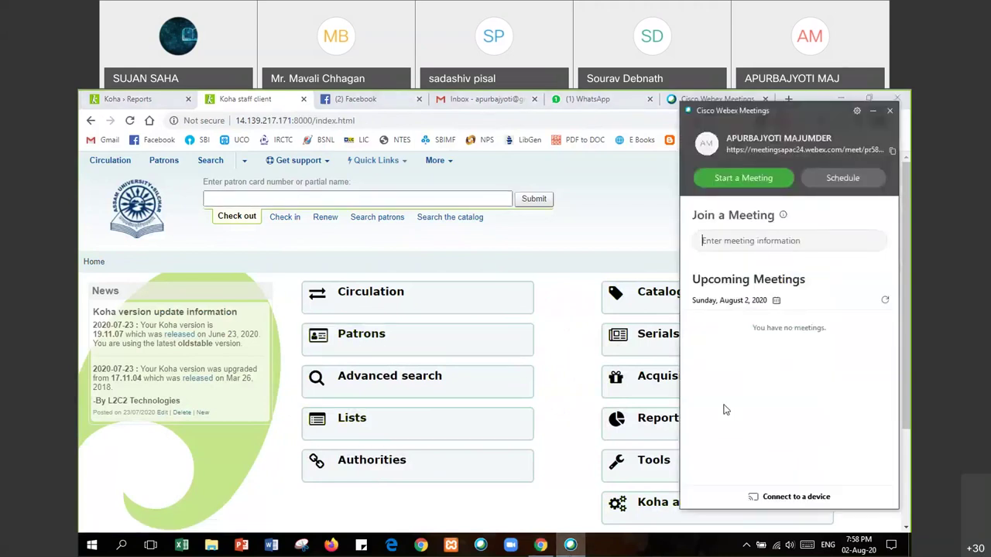
{"action": "mouse_move", "coordinate": [540, 546]}
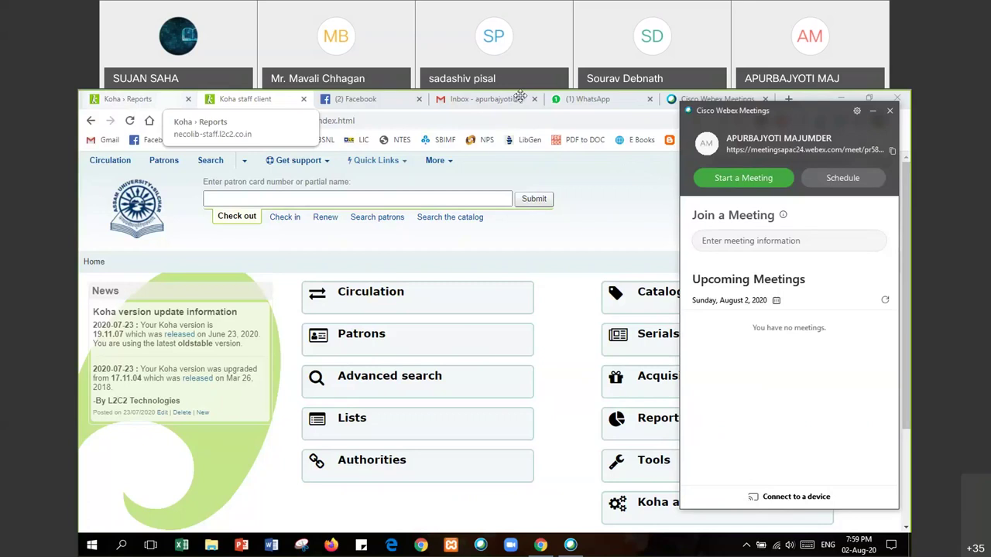
{"action": "left_click", "coordinate": [873, 111]}
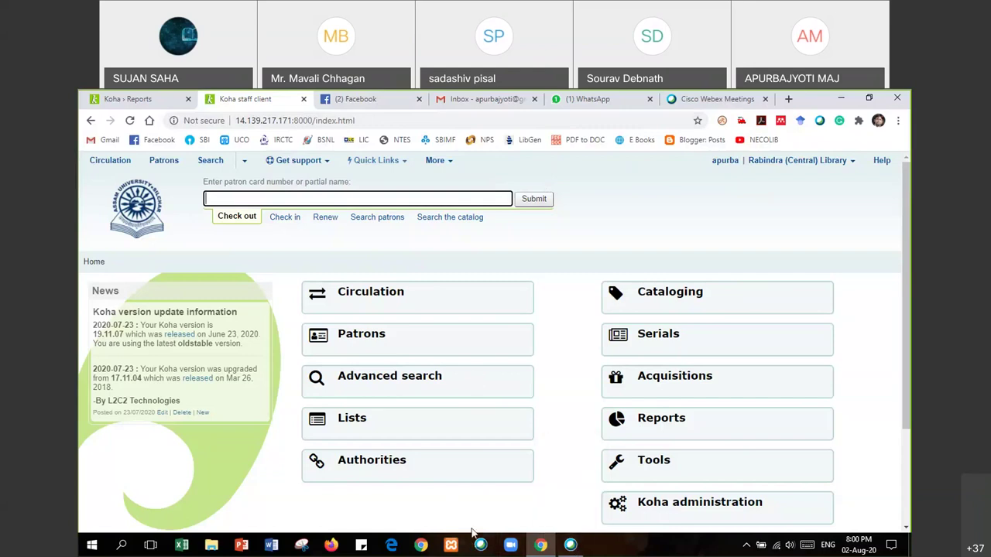
{"action": "mouse_move", "coordinate": [540, 545]}
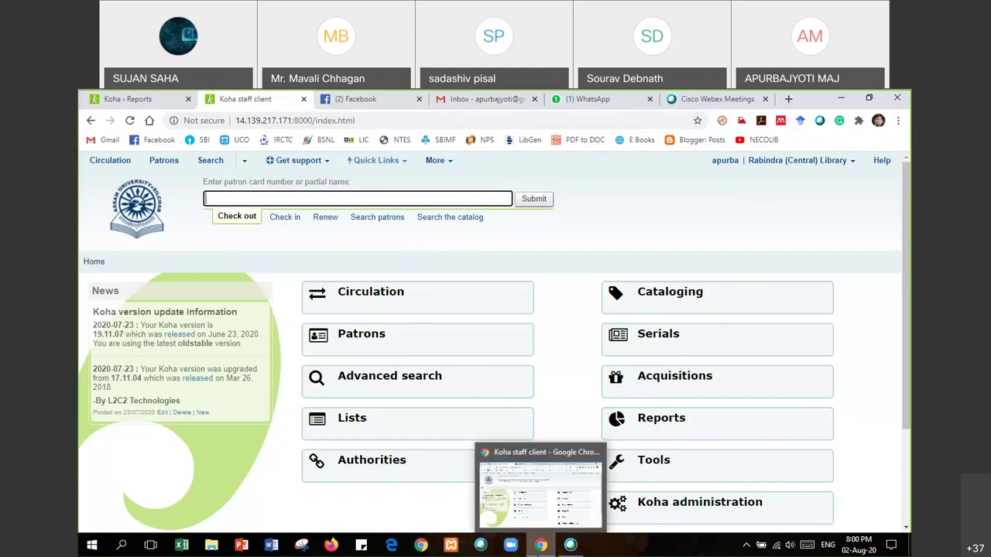
{"action": "left_click", "coordinate": [566, 548]}
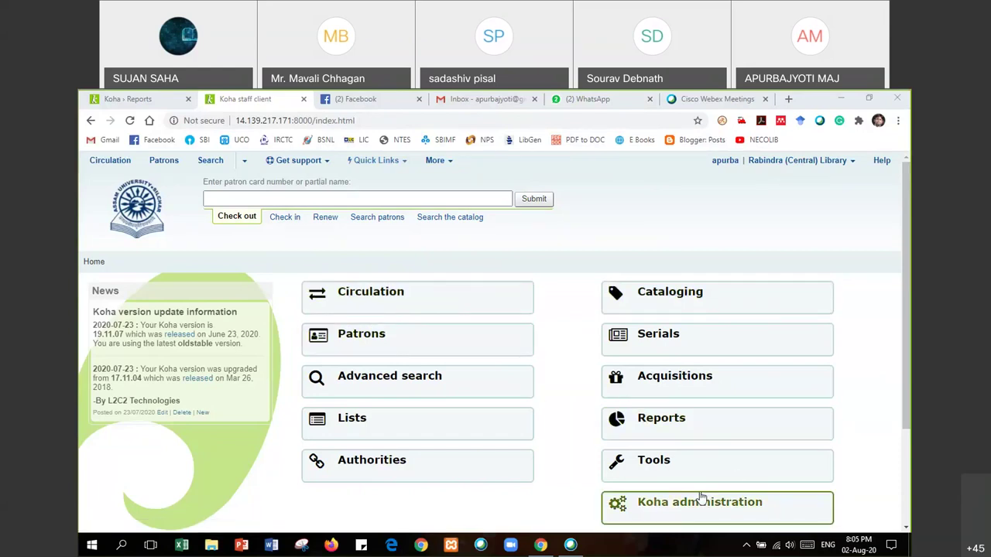
Open the Reports module of the Rabindra (Central) Library staff client and look over its report sections.
{"action": "left_click", "coordinate": [654, 421]}
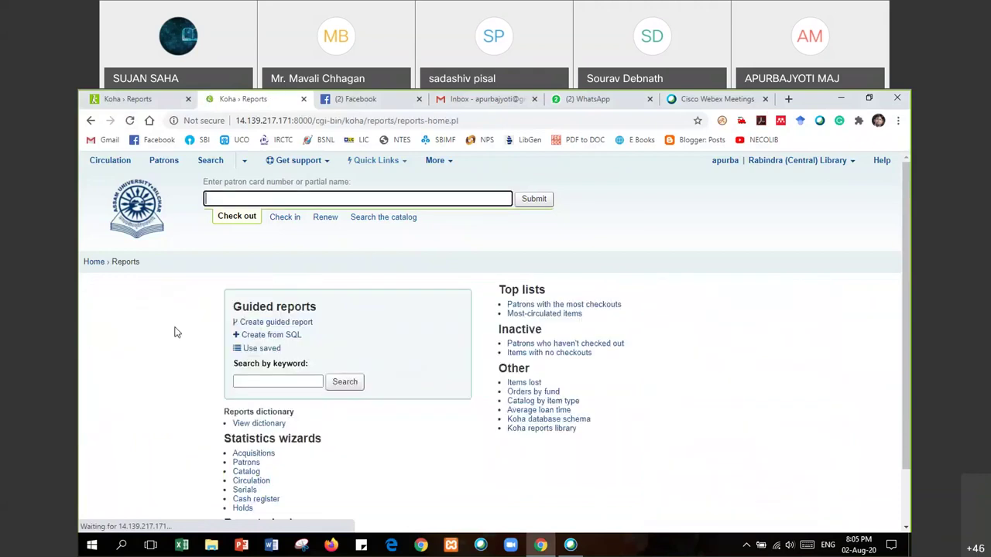
{"action": "scroll", "coordinate": [194, 340], "scroll_direction": "down", "scroll_amount": 2}
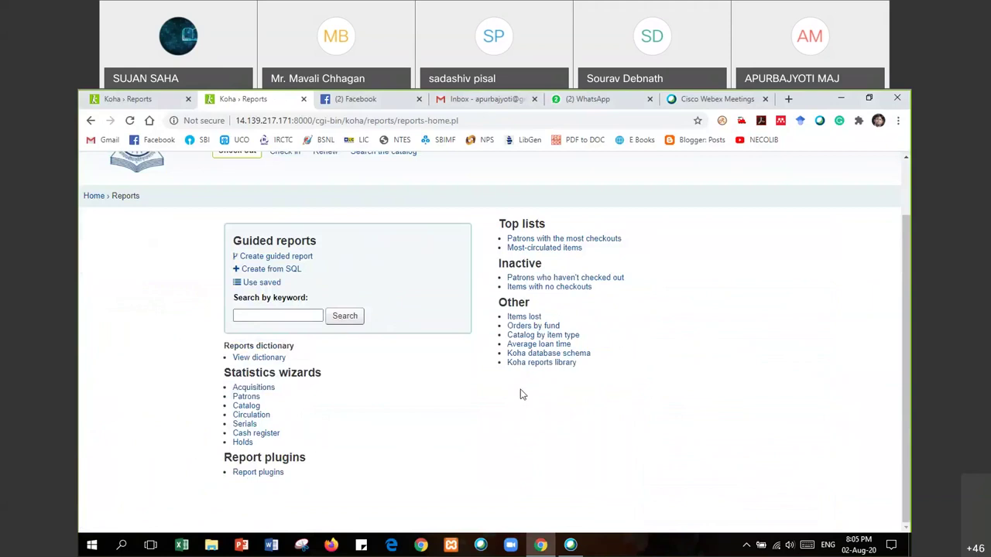
{"action": "scroll", "coordinate": [523, 394], "scroll_direction": "up", "scroll_amount": 2}
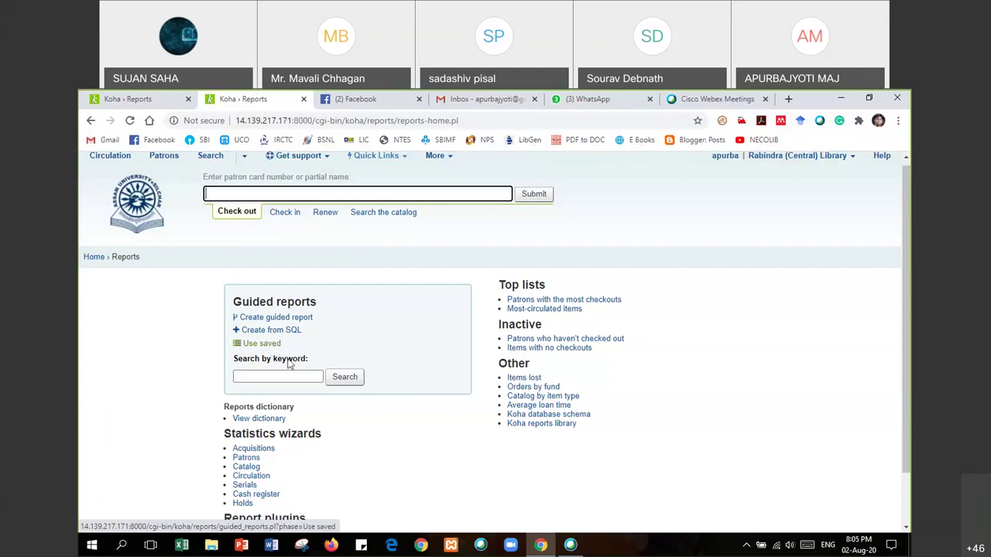
Open the Koha reports library and examine the wiki's contents list of SQL reports, including the catalog and inventory sections.
{"action": "left_click", "coordinate": [548, 426]}
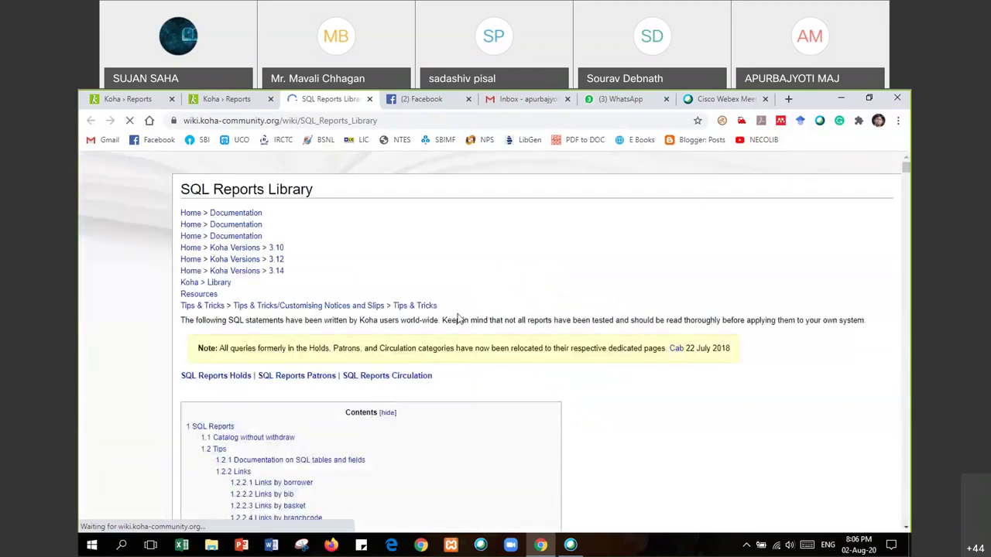
{"action": "scroll", "coordinate": [459, 314], "scroll_direction": "down", "scroll_amount": 2}
{"action": "scroll", "coordinate": [461, 308], "scroll_direction": "down", "scroll_amount": 8}
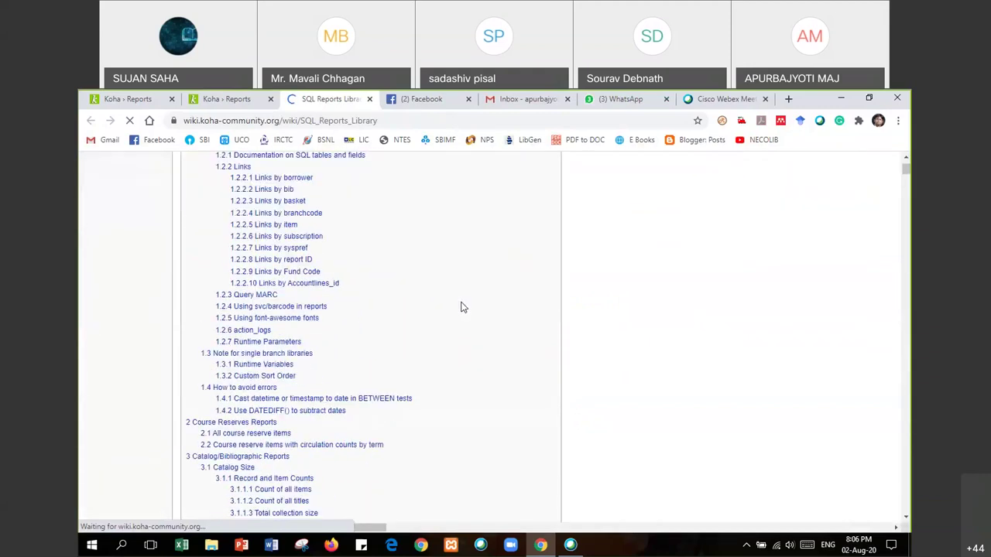
{"action": "scroll", "coordinate": [456, 308], "scroll_direction": "up", "scroll_amount": 6}
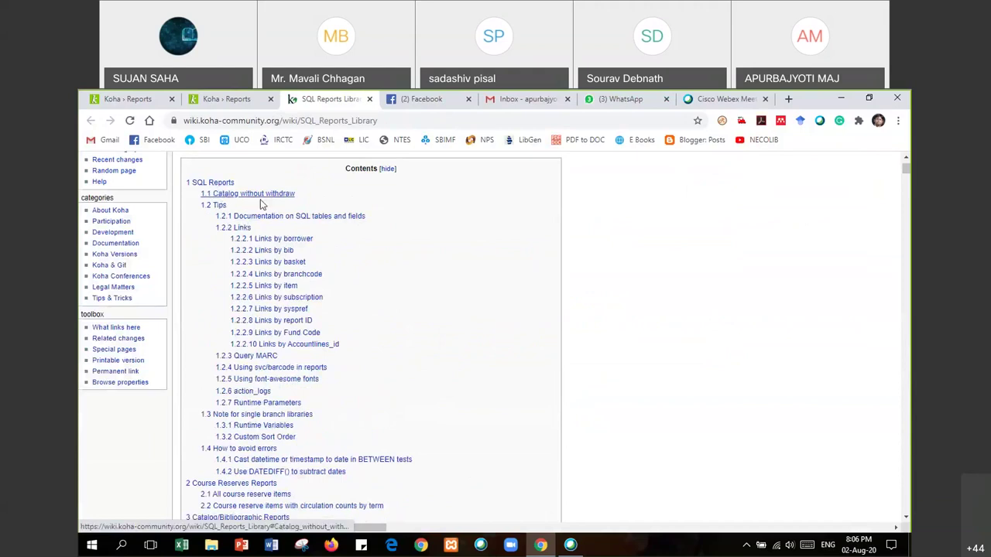
{"action": "scroll", "coordinate": [312, 299], "scroll_direction": "down", "scroll_amount": 4}
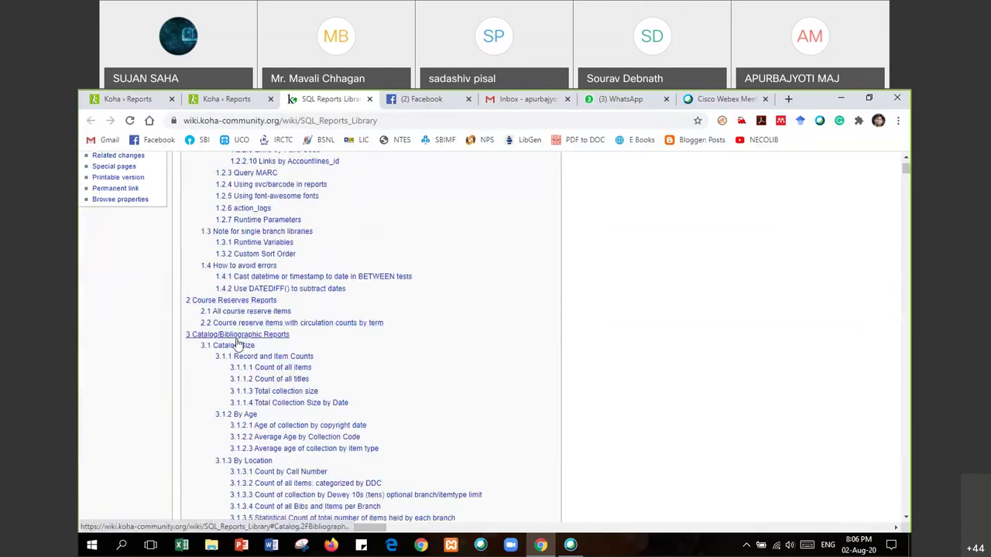
{"action": "scroll", "coordinate": [298, 347], "scroll_direction": "down", "scroll_amount": 1}
{"action": "scroll", "coordinate": [301, 347], "scroll_direction": "down", "scroll_amount": 3}
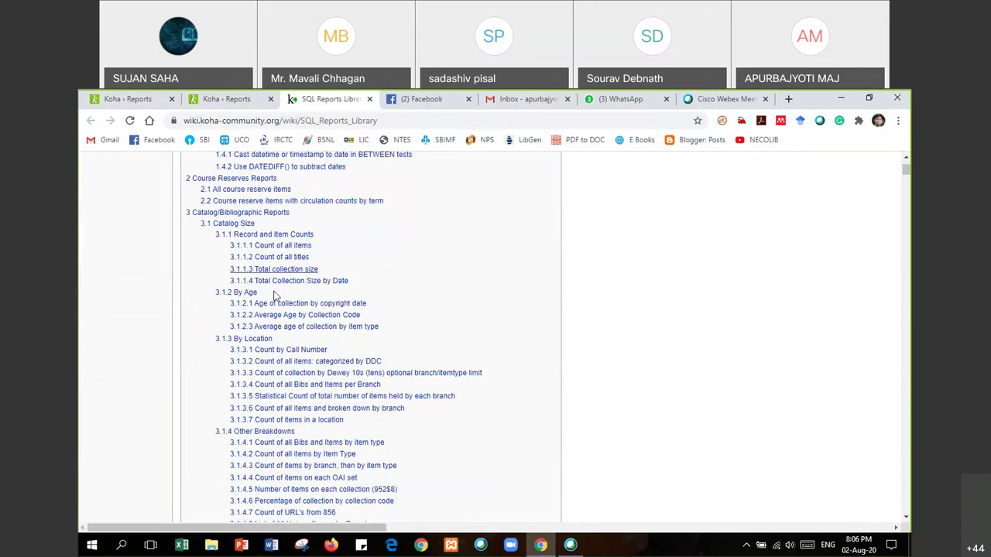
{"action": "scroll", "coordinate": [302, 342], "scroll_direction": "down", "scroll_amount": 1}
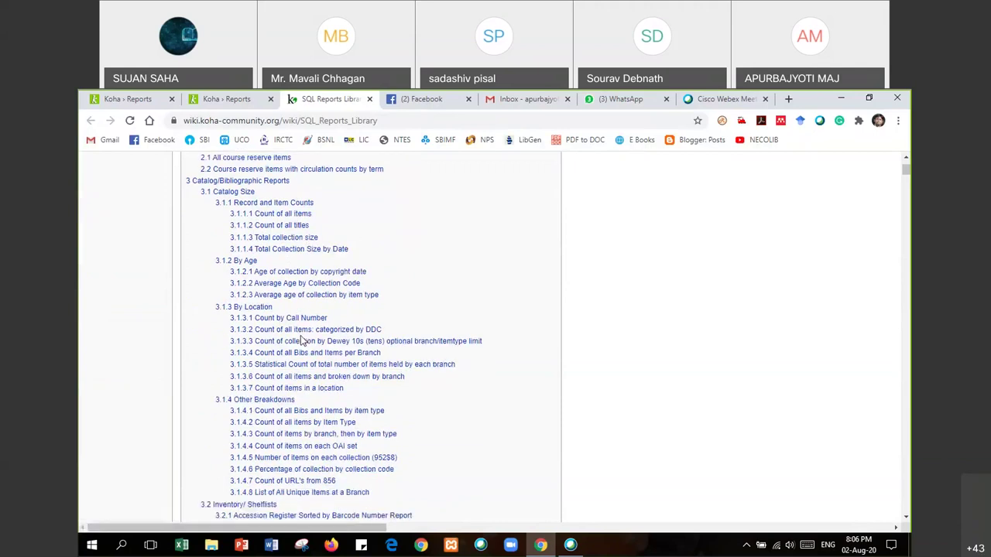
{"action": "scroll", "coordinate": [303, 341], "scroll_direction": "down", "scroll_amount": 3}
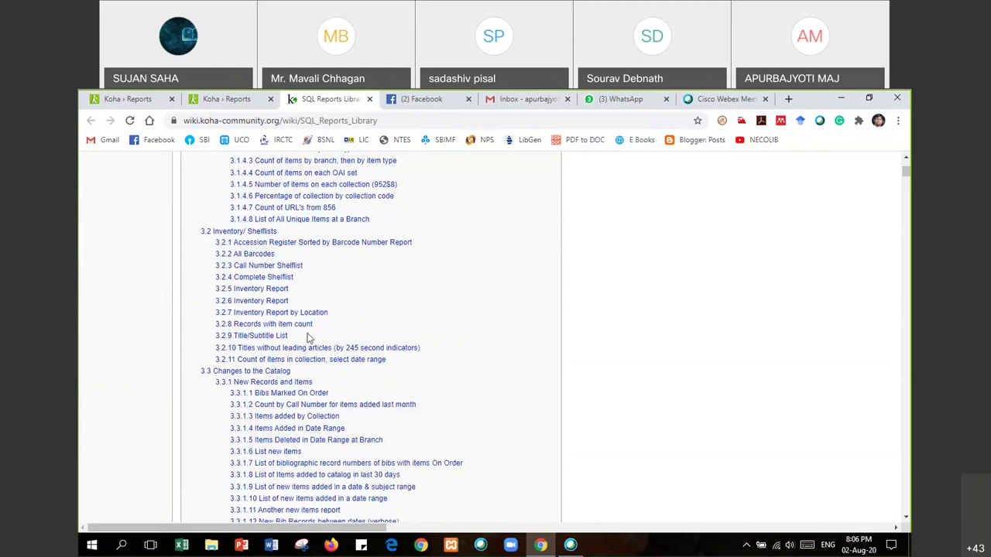
{"action": "scroll", "coordinate": [304, 341], "scroll_direction": "up", "scroll_amount": 3}
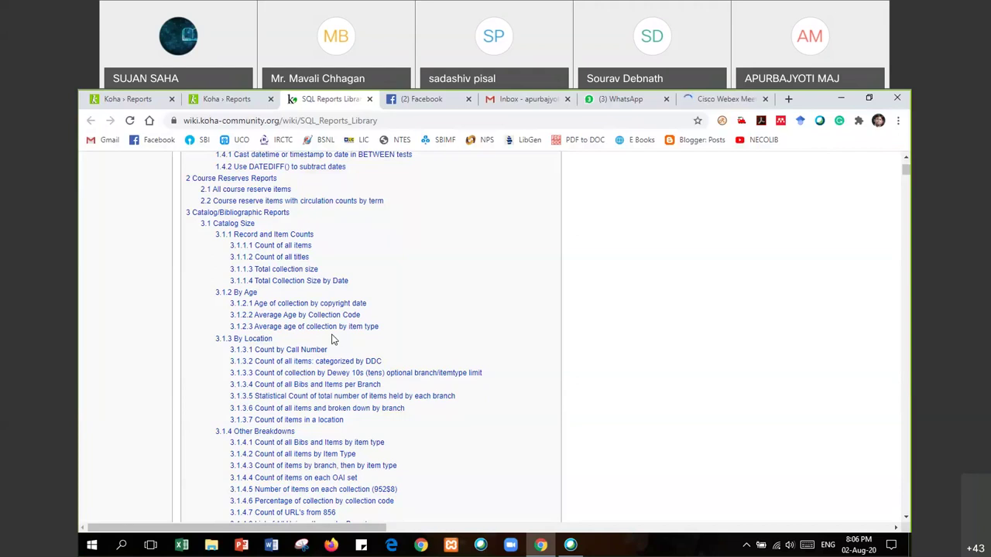
{"action": "scroll", "coordinate": [335, 333], "scroll_direction": "up", "scroll_amount": 6}
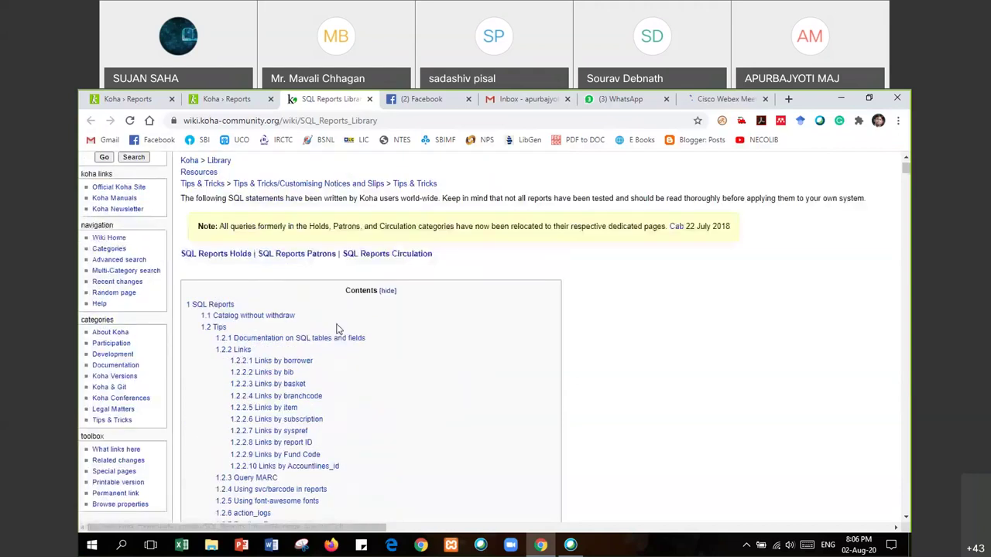
{"action": "scroll", "coordinate": [345, 325], "scroll_direction": "down", "scroll_amount": 3}
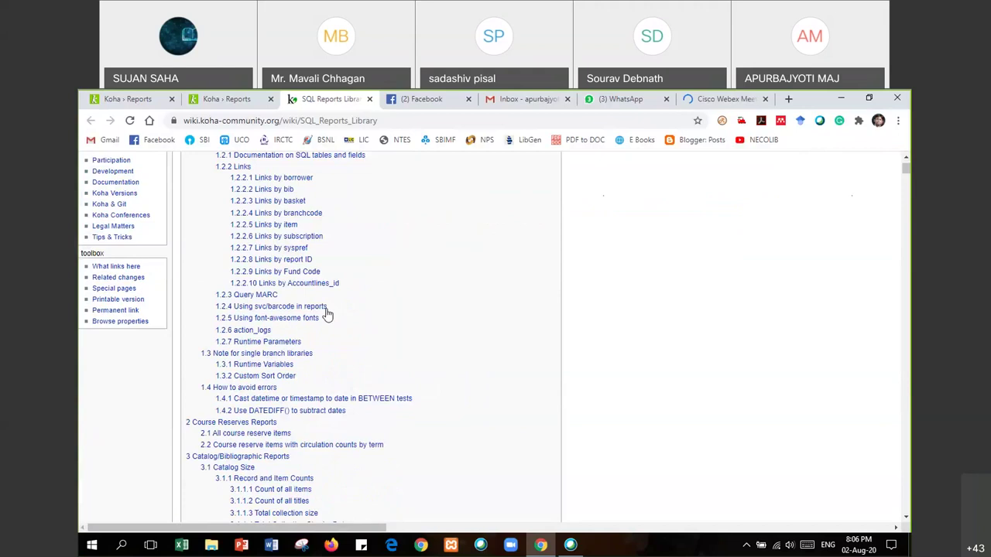
{"action": "scroll", "coordinate": [319, 290], "scroll_direction": "up", "scroll_amount": 1}
{"action": "scroll", "coordinate": [315, 278], "scroll_direction": "up", "scroll_amount": 4}
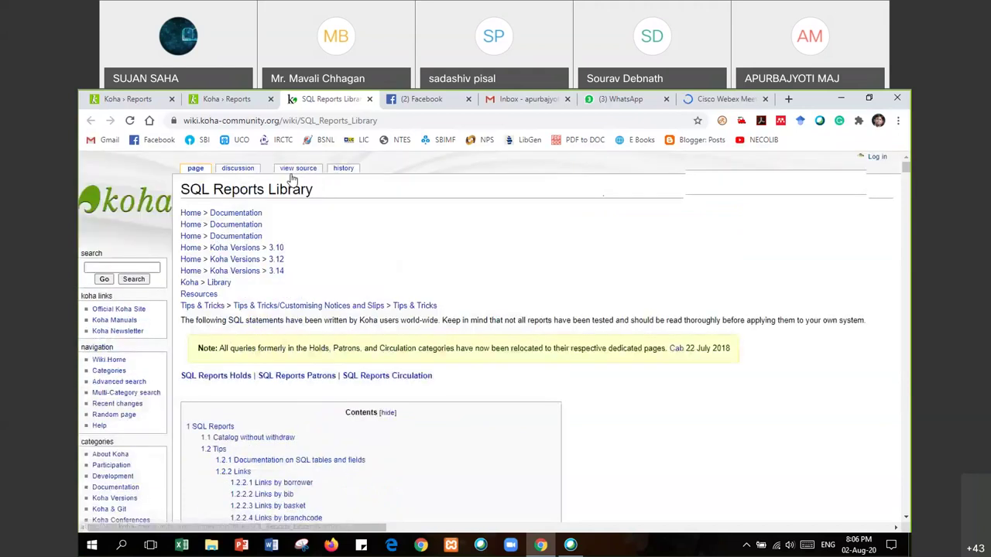
Return to the Rabindra (Central) Library's Reports page, open the saved guided reports, and enlarge the page display.
{"action": "left_click", "coordinate": [226, 99]}
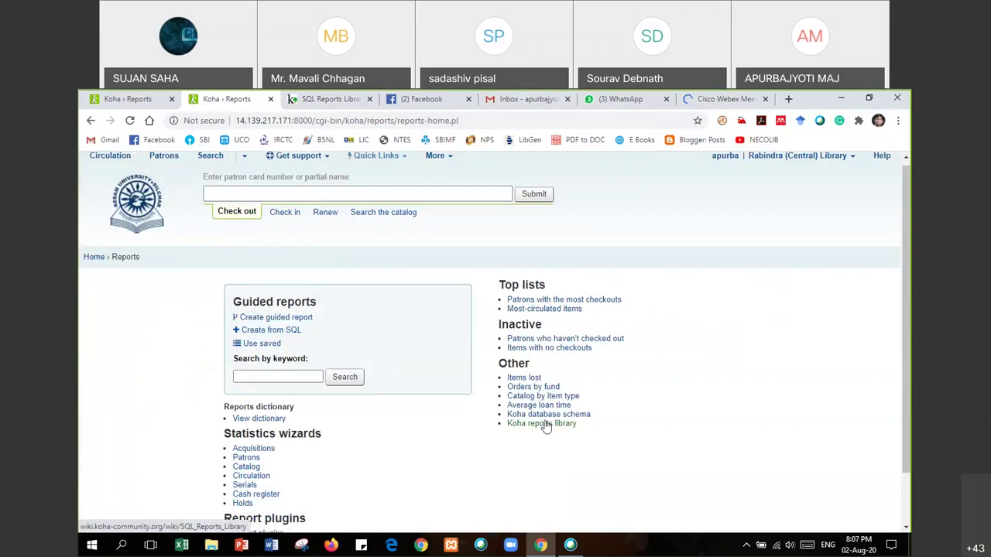
{"action": "left_click", "coordinate": [262, 346]}
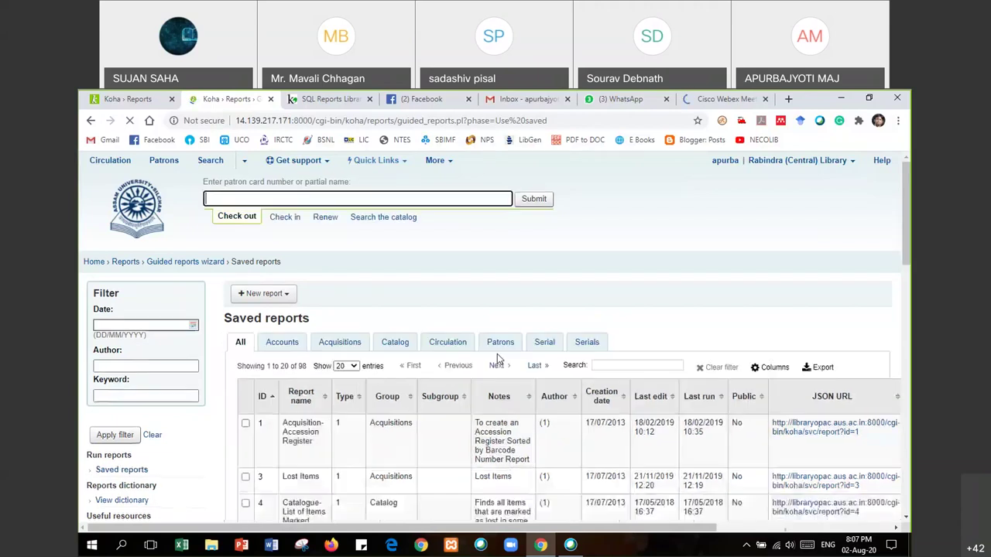
{"action": "scroll", "coordinate": [476, 353], "scroll_direction": "down", "scroll_amount": 1}
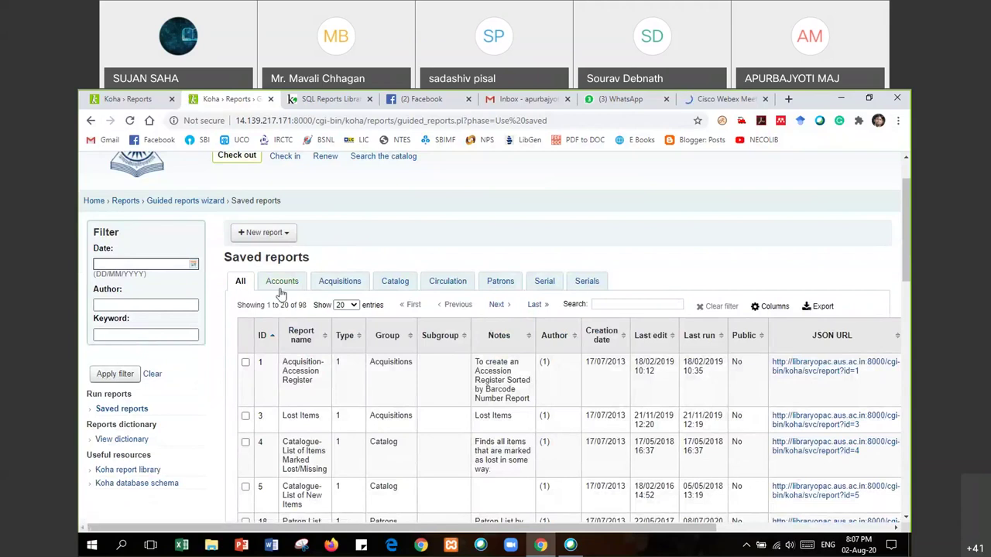
{"action": "key", "text": "ctrl+plus"}
{"action": "key", "text": "ctrl+plus"}
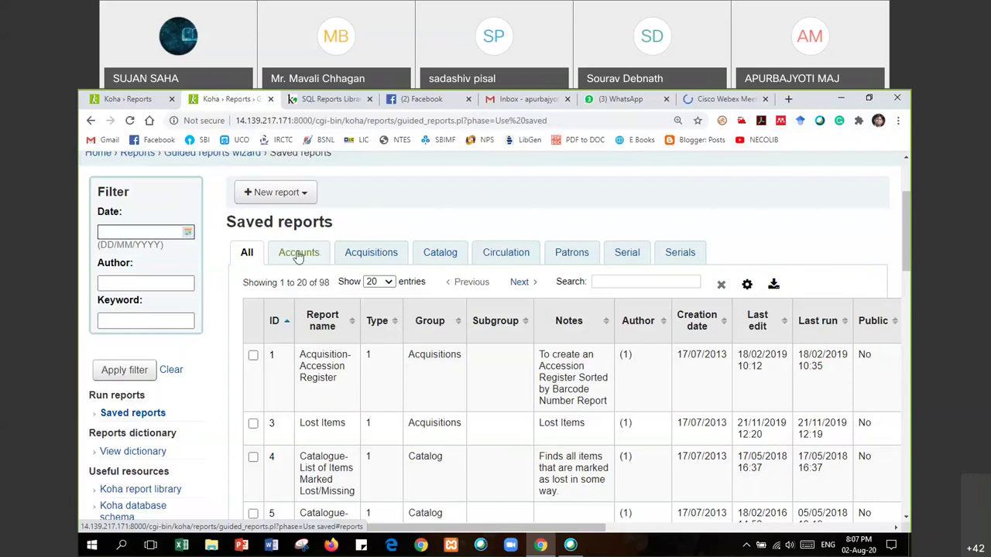
Show the saved reports in the Acquisitions group and read through the whole list.
{"action": "left_click", "coordinate": [381, 249]}
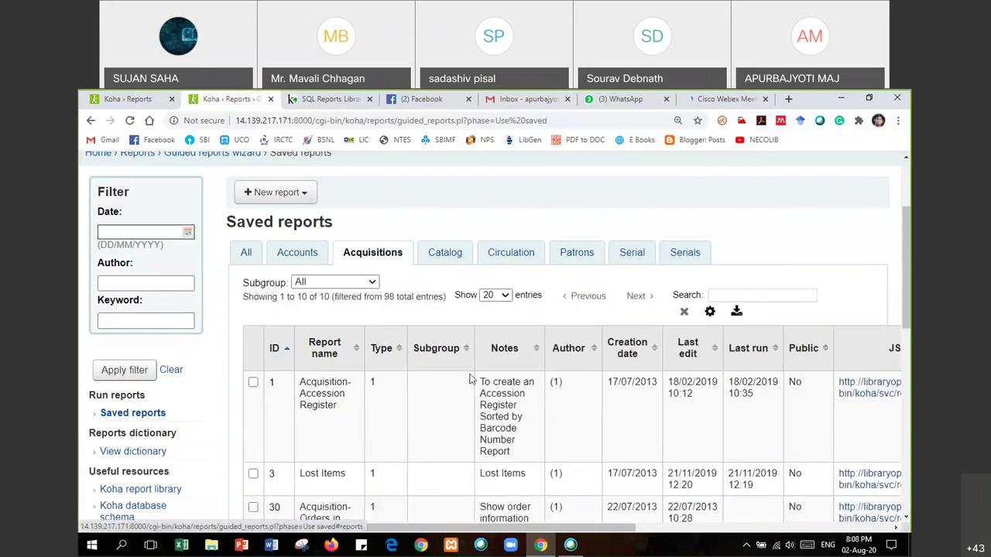
{"action": "scroll", "coordinate": [469, 372], "scroll_direction": "down", "scroll_amount": 2}
{"action": "scroll", "coordinate": [425, 358], "scroll_direction": "down", "scroll_amount": 2}
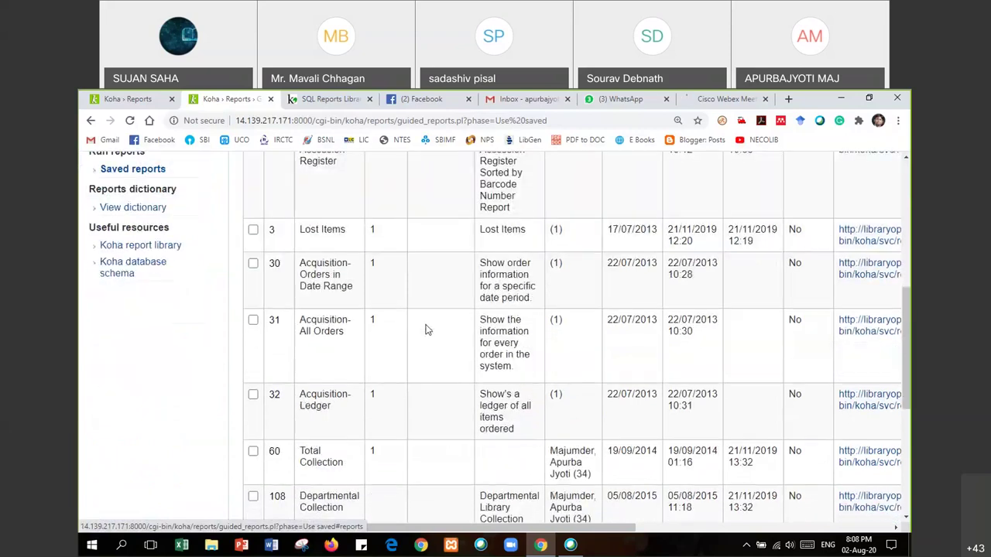
{"action": "scroll", "coordinate": [440, 361], "scroll_direction": "down", "scroll_amount": 2}
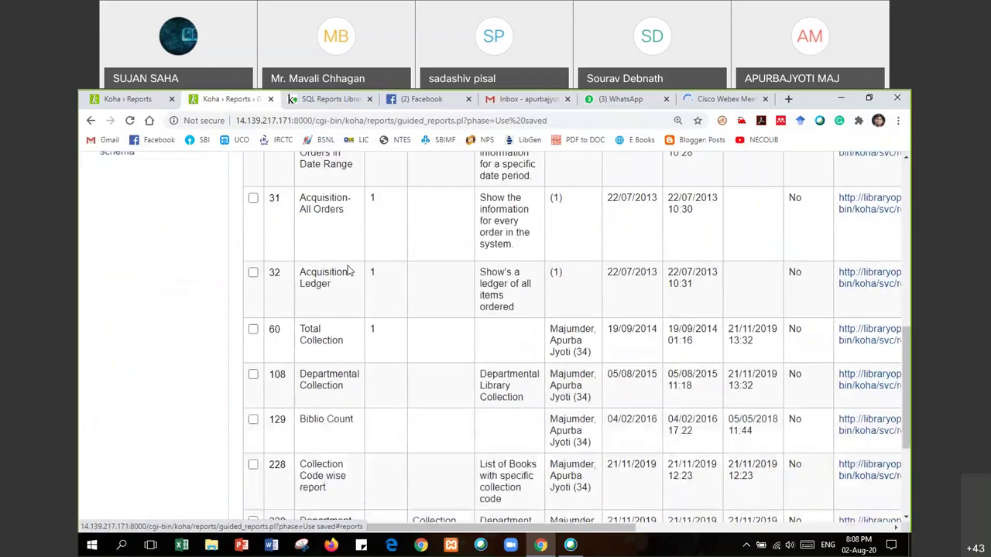
{"action": "scroll", "coordinate": [411, 343], "scroll_direction": "up", "scroll_amount": 8}
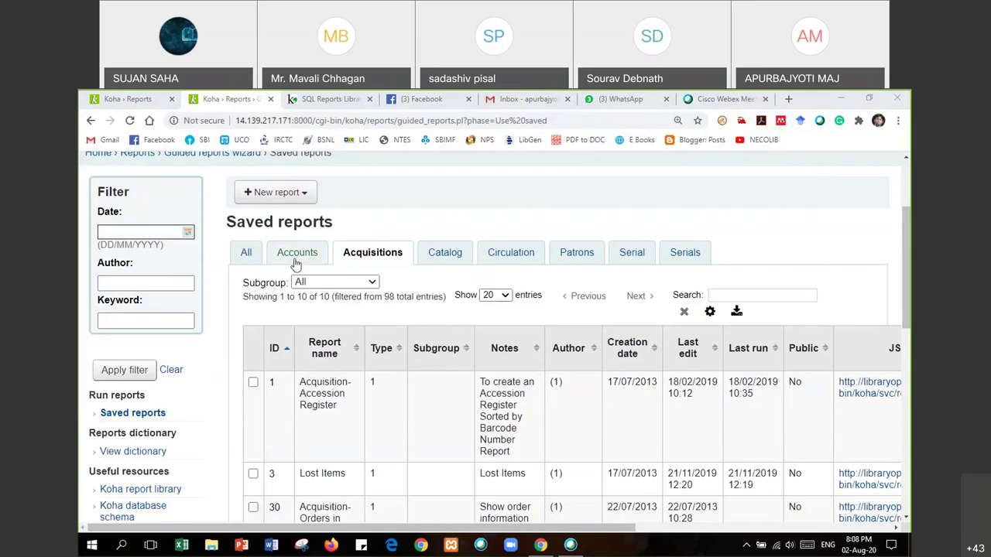
Show the saved reports in the Catalog group and examine the listed reports, including those for missing barcodes, duplicate ISBNs and duplicate titles.
{"action": "left_click", "coordinate": [445, 251]}
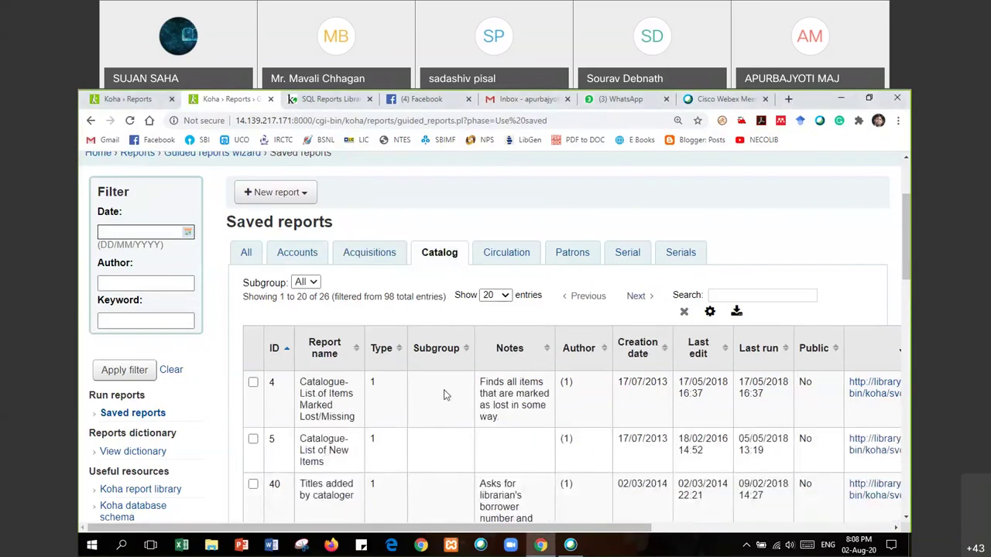
{"action": "scroll", "coordinate": [358, 220], "scroll_direction": "down", "scroll_amount": 3}
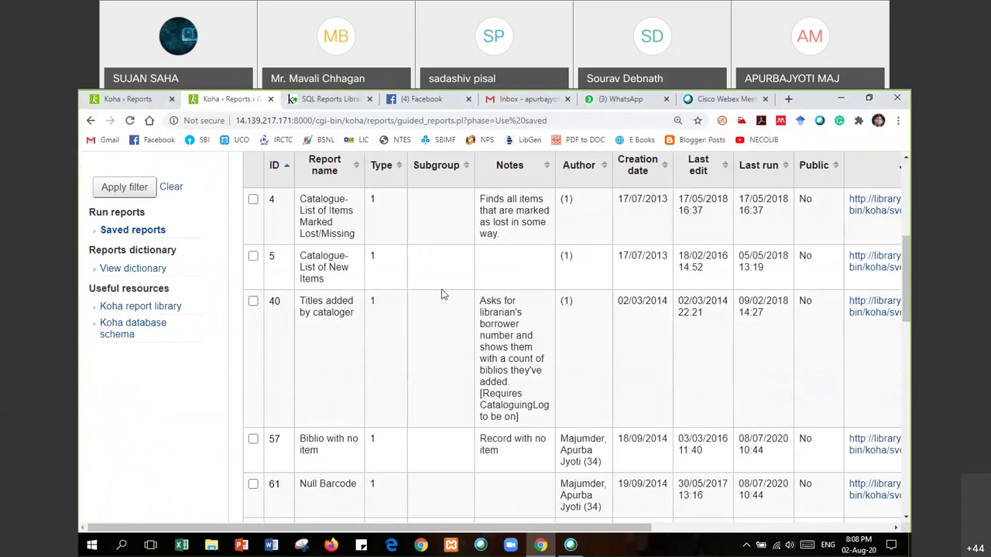
{"action": "scroll", "coordinate": [443, 294], "scroll_direction": "up", "scroll_amount": 3}
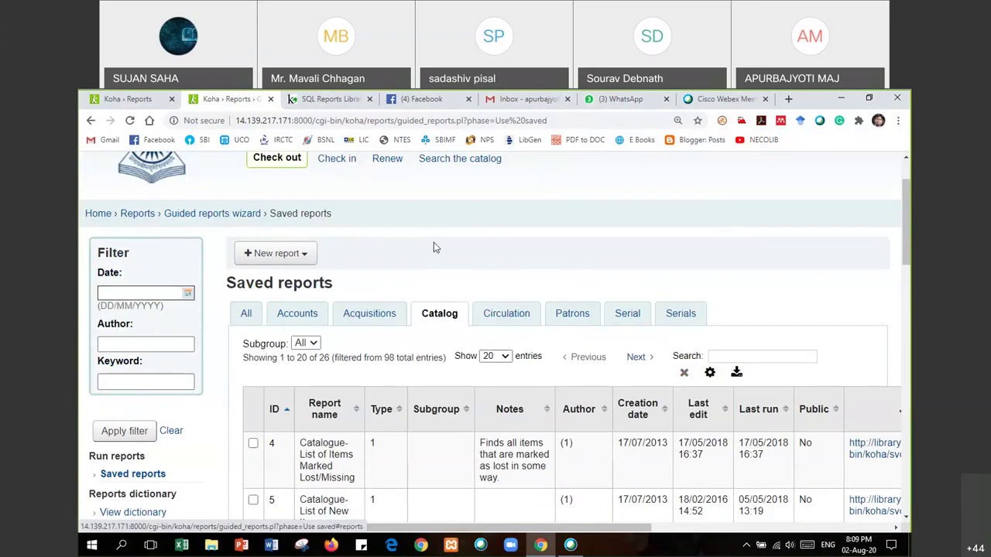
{"action": "scroll", "coordinate": [427, 241], "scroll_direction": "down", "scroll_amount": 2}
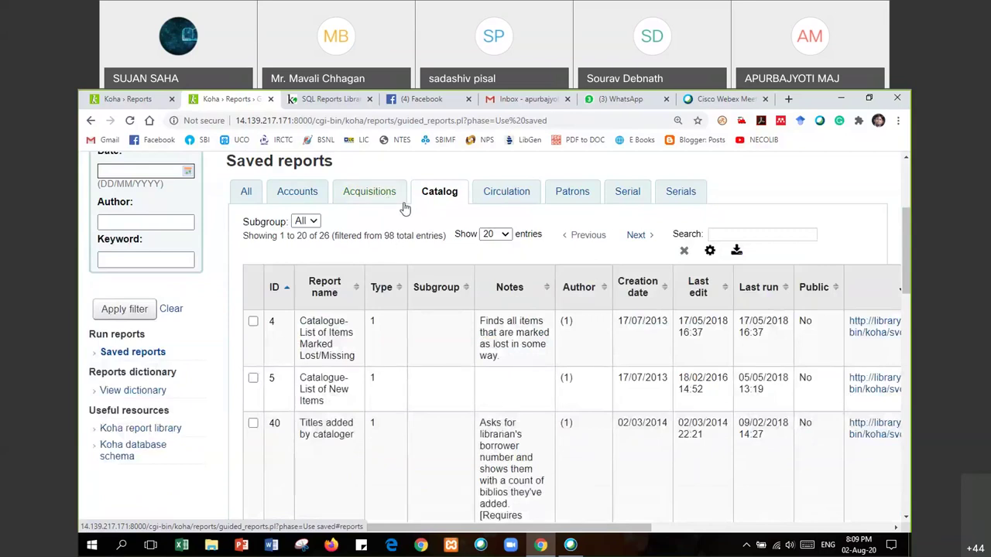
{"action": "scroll", "coordinate": [401, 338], "scroll_direction": "down", "scroll_amount": 4}
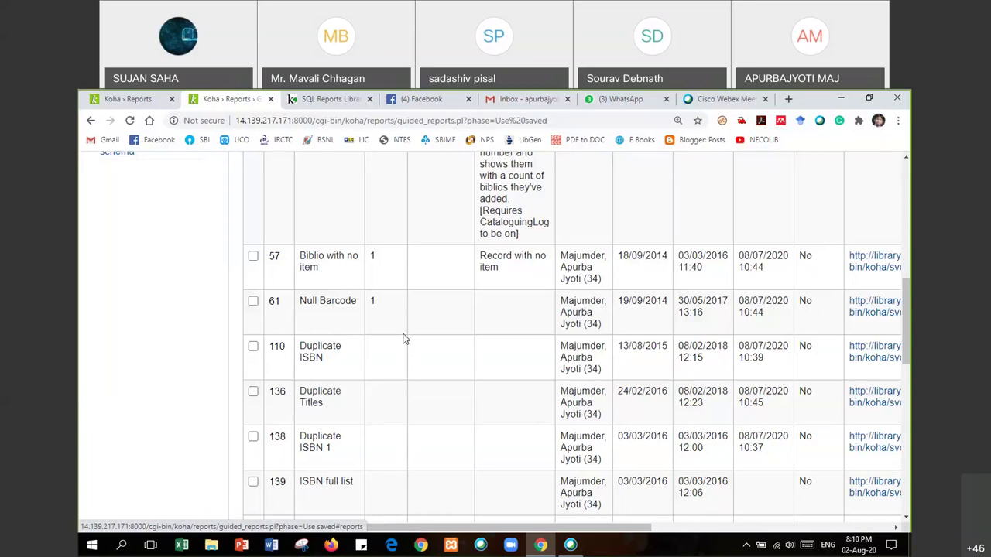
{"action": "scroll", "coordinate": [402, 339], "scroll_direction": "up", "scroll_amount": 3}
{"action": "scroll", "coordinate": [403, 338], "scroll_direction": "up", "scroll_amount": 3}
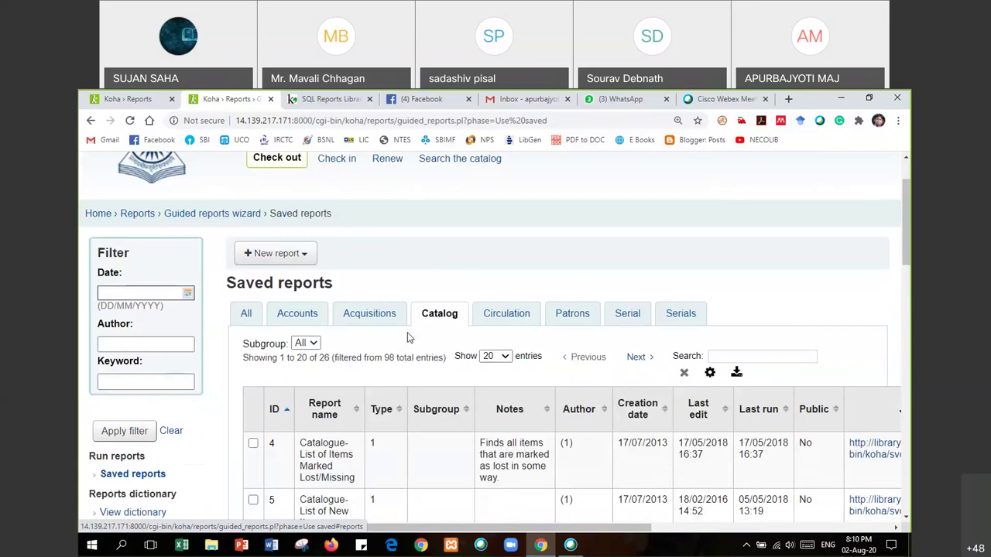
{"action": "scroll", "coordinate": [445, 317], "scroll_direction": "down", "scroll_amount": 2}
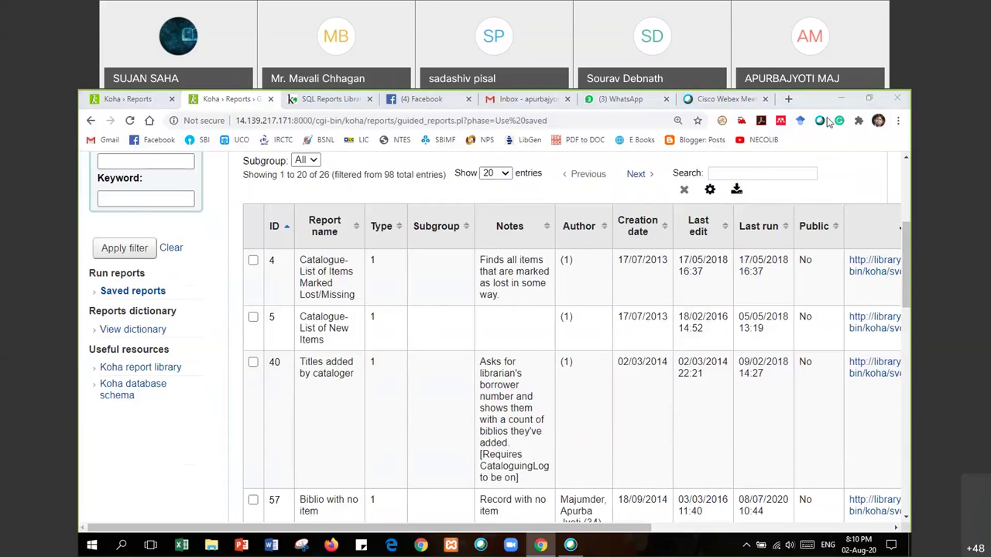
{"action": "scroll", "coordinate": [422, 319], "scroll_direction": "down", "scroll_amount": 2}
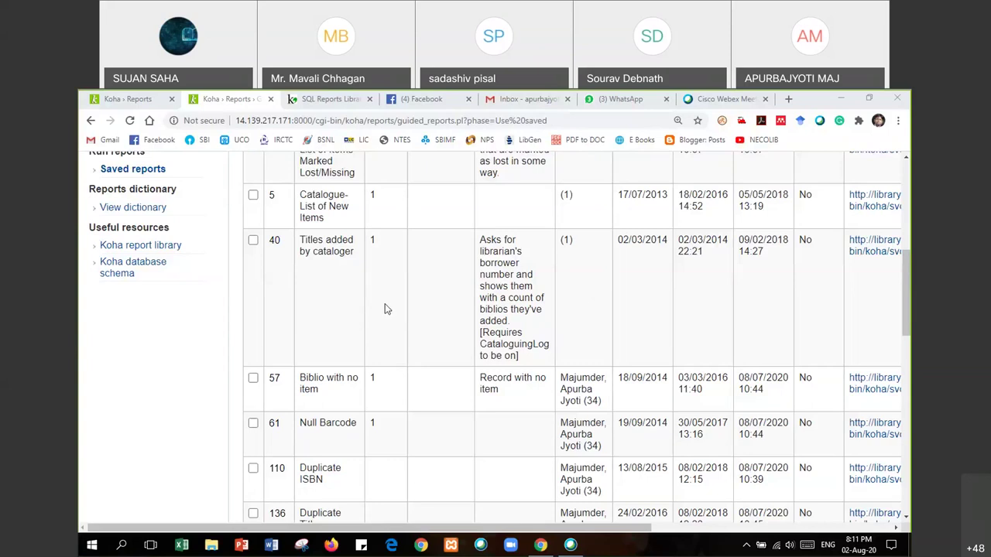
{"action": "scroll", "coordinate": [385, 304], "scroll_direction": "up", "scroll_amount": 2}
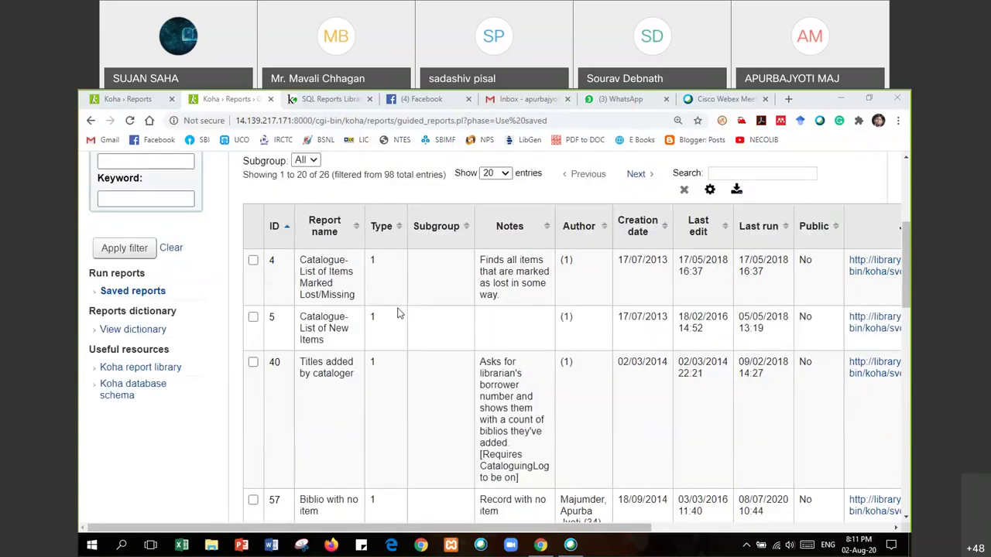
{"action": "scroll", "coordinate": [401, 325], "scroll_direction": "down", "scroll_amount": 3}
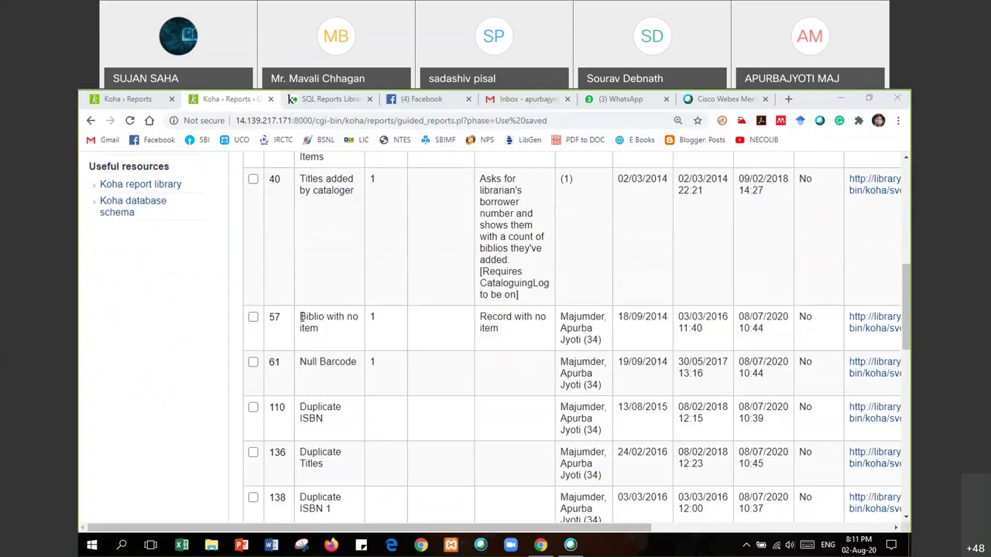
{"action": "scroll", "coordinate": [383, 343], "scroll_direction": "down", "scroll_amount": 2}
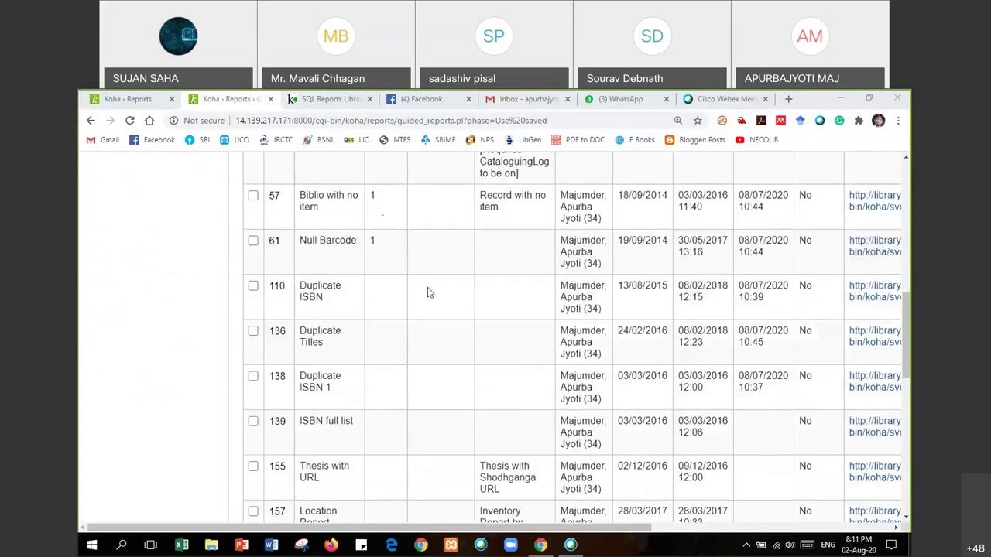
{"action": "scroll", "coordinate": [430, 294], "scroll_direction": "up", "scroll_amount": 4}
{"action": "scroll", "coordinate": [435, 302], "scroll_direction": "down", "scroll_amount": 3}
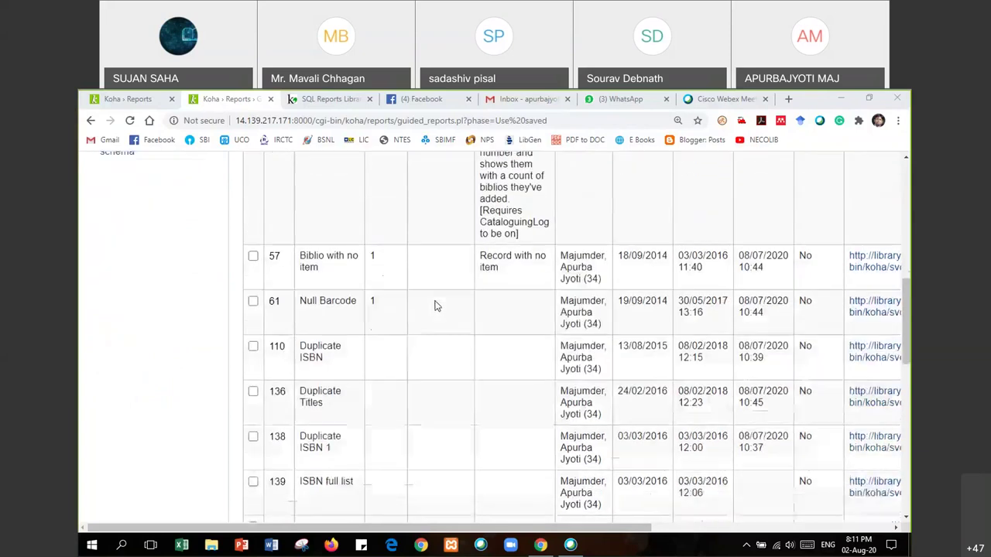
{"action": "scroll", "coordinate": [435, 303], "scroll_direction": "up", "scroll_amount": 8}
{"action": "scroll", "coordinate": [436, 302], "scroll_direction": "down", "scroll_amount": 2}
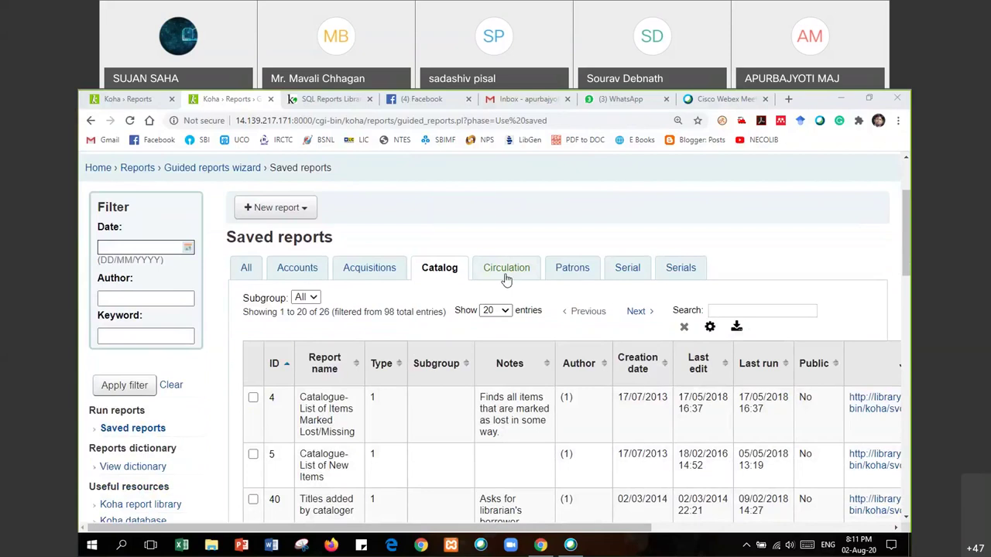
Show the saved reports in the Circulation group and read the list through to its end.
{"action": "left_click", "coordinate": [505, 277]}
{"action": "scroll", "coordinate": [405, 341], "scroll_direction": "down", "scroll_amount": 3}
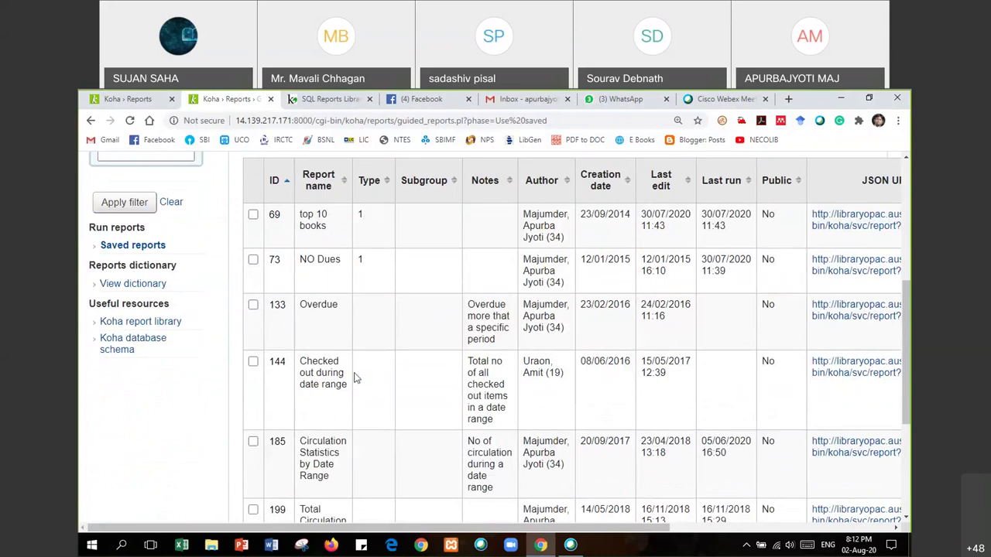
{"action": "scroll", "coordinate": [357, 378], "scroll_direction": "down", "scroll_amount": 3}
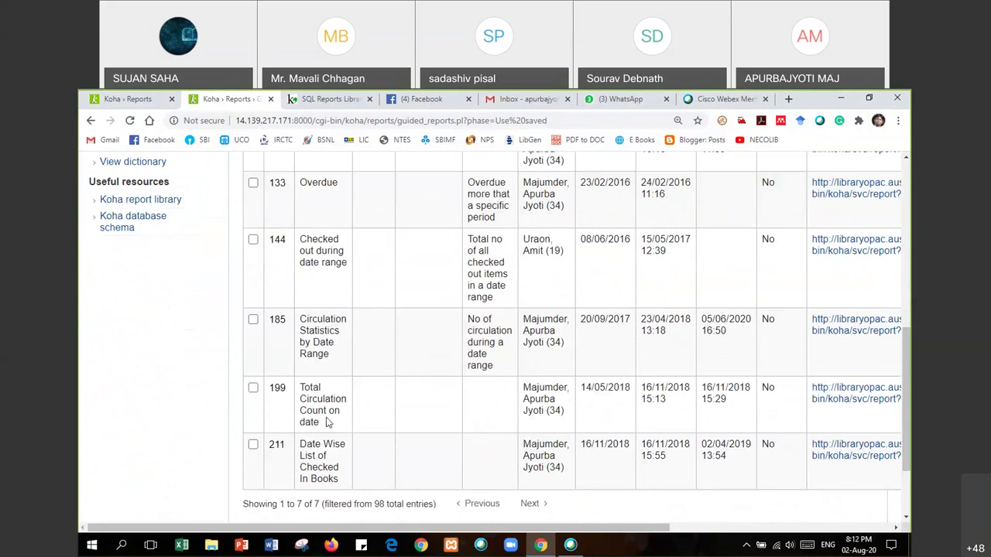
{"action": "scroll", "coordinate": [579, 414], "scroll_direction": "up", "scroll_amount": 5}
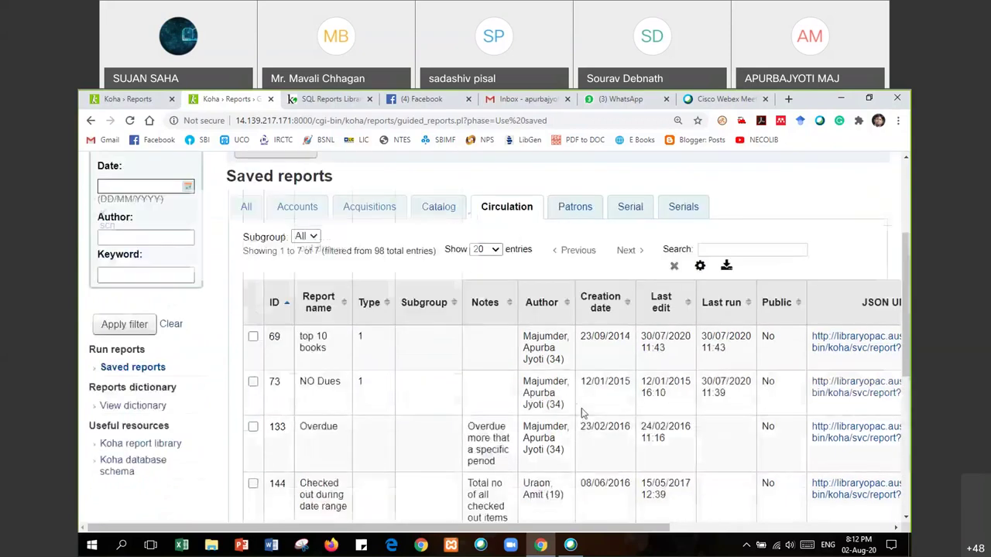
{"action": "scroll", "coordinate": [575, 411], "scroll_direction": "down", "scroll_amount": 6}
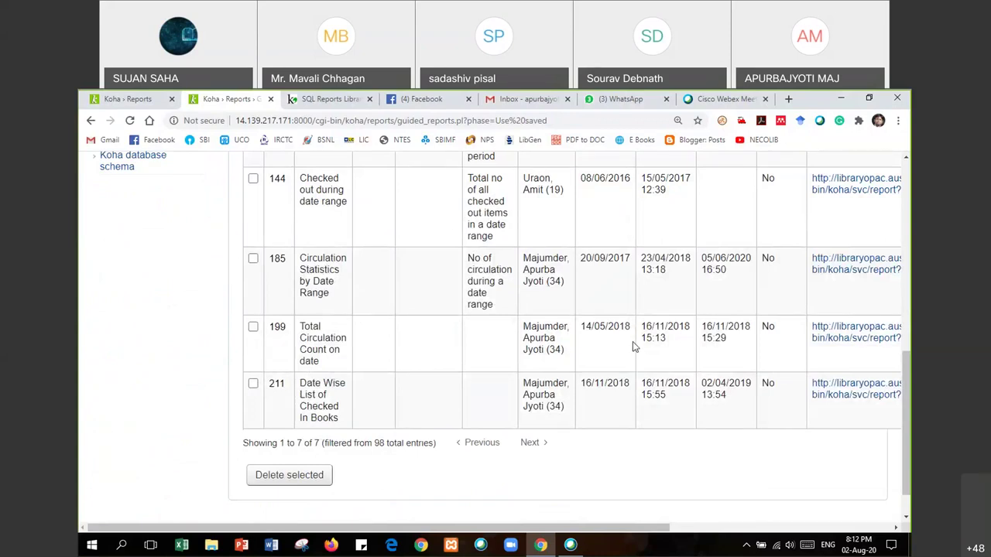
{"action": "scroll", "coordinate": [632, 345], "scroll_direction": "up", "scroll_amount": 4}
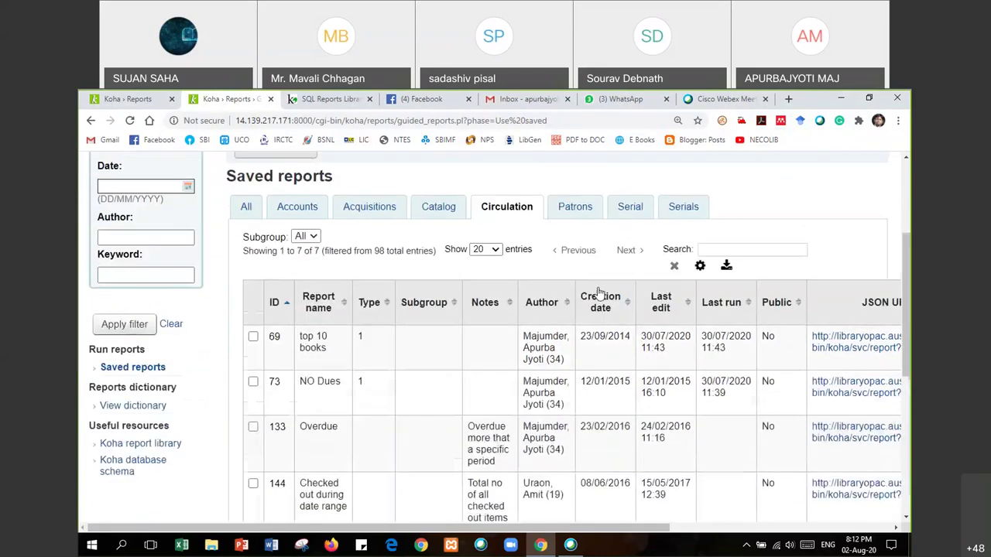
Show the saved reports in the Patrons group and look through the patron list, contact and attribute reports.
{"action": "left_click", "coordinate": [573, 208]}
{"action": "scroll", "coordinate": [405, 365], "scroll_direction": "down", "scroll_amount": 1}
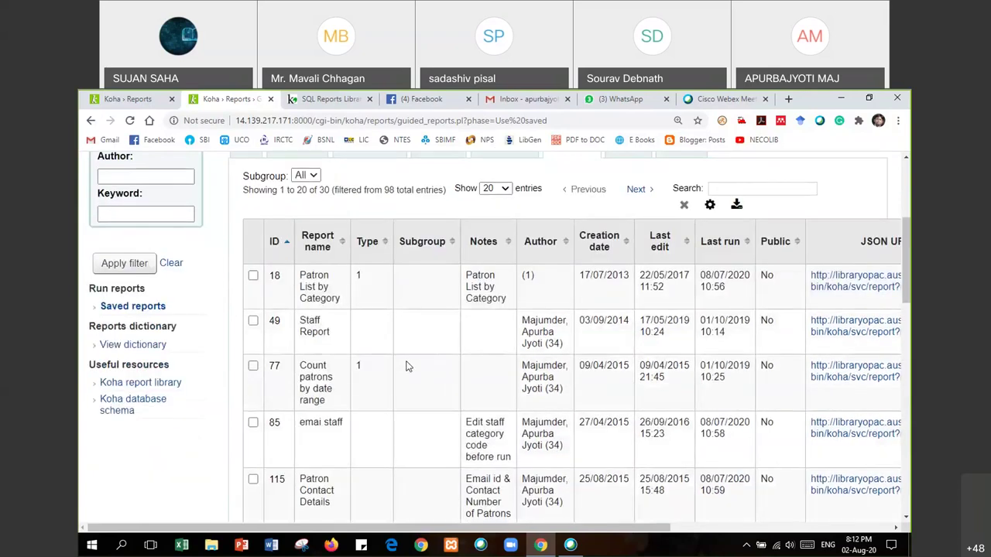
{"action": "scroll", "coordinate": [408, 366], "scroll_direction": "down", "scroll_amount": 3}
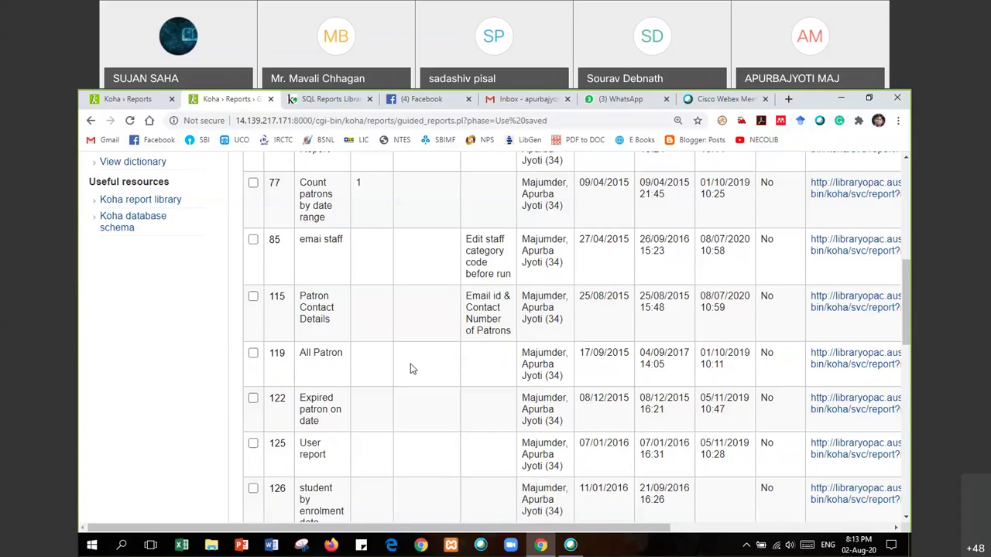
{"action": "scroll", "coordinate": [459, 371], "scroll_direction": "up", "scroll_amount": 5}
{"action": "scroll", "coordinate": [466, 382], "scroll_direction": "down", "scroll_amount": 3}
{"action": "scroll", "coordinate": [467, 382], "scroll_direction": "down", "scroll_amount": 10}
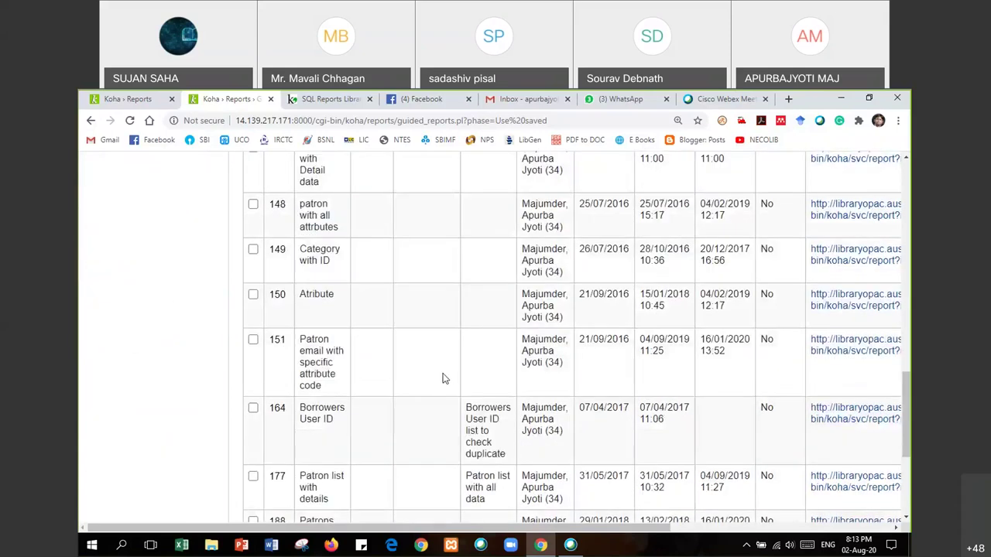
{"action": "scroll", "coordinate": [445, 375], "scroll_direction": "up", "scroll_amount": 10}
{"action": "scroll", "coordinate": [445, 375], "scroll_direction": "up", "scroll_amount": 5}
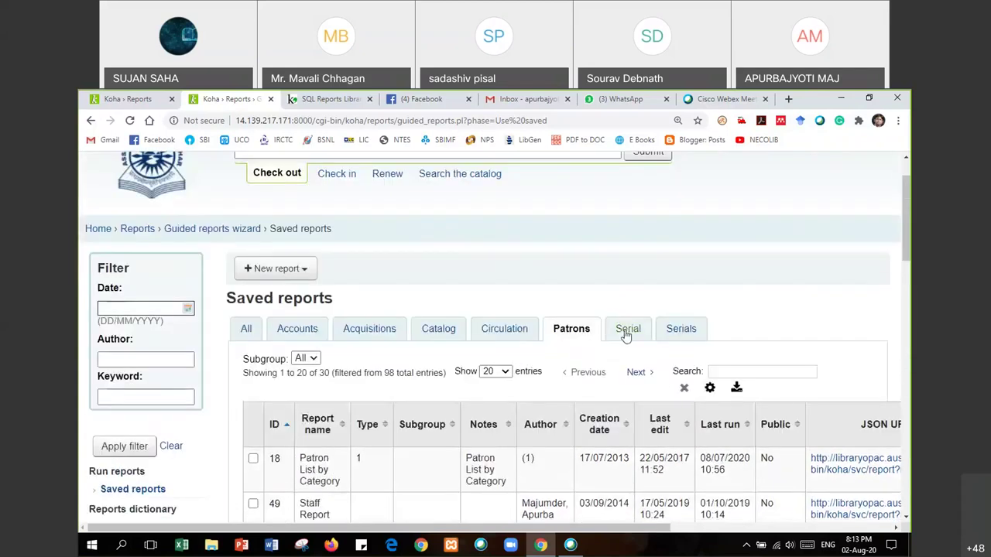
Review the saved reports in the Serial group, check the separate Serials group, and return to the Serial group.
{"action": "left_click", "coordinate": [625, 329]}
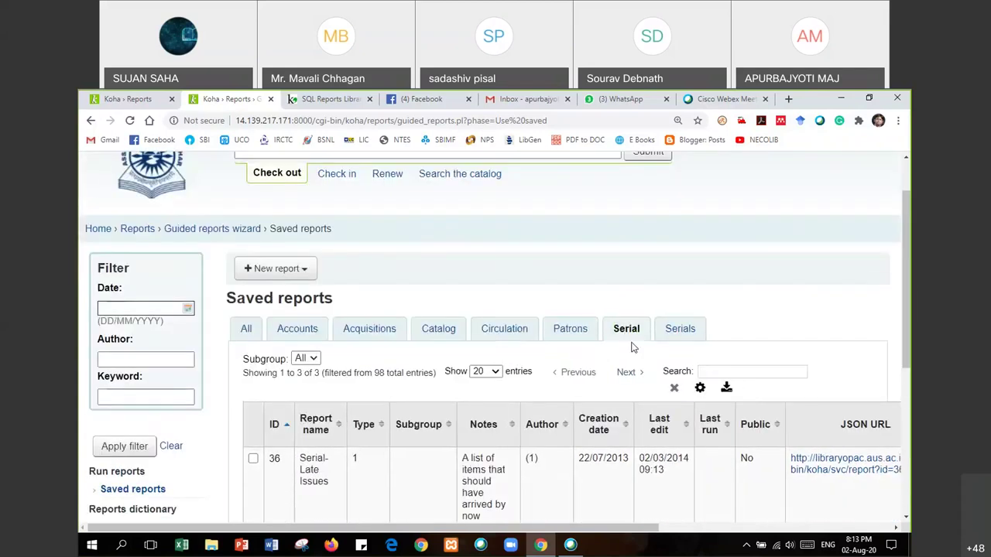
{"action": "scroll", "coordinate": [597, 360], "scroll_direction": "down", "scroll_amount": 4}
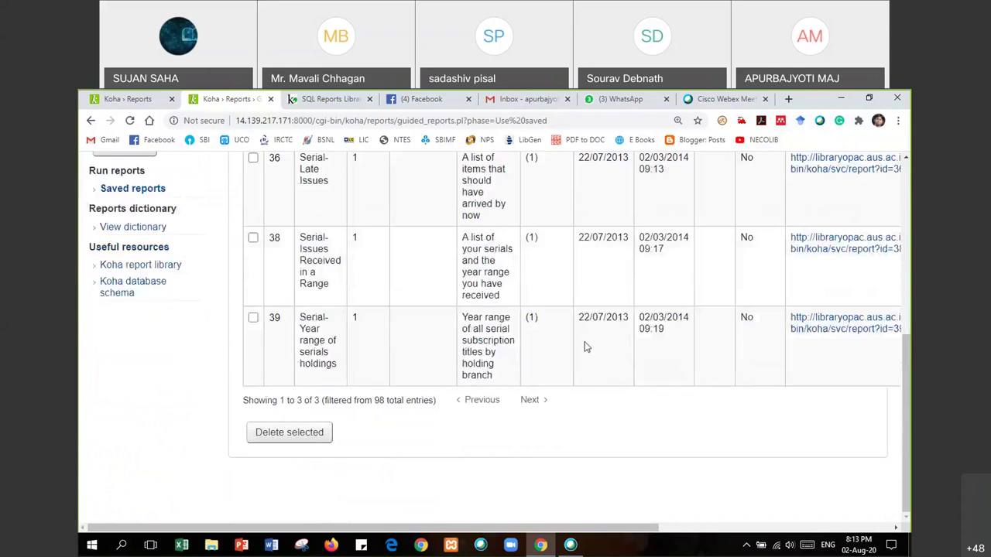
{"action": "scroll", "coordinate": [586, 346], "scroll_direction": "up", "scroll_amount": 2}
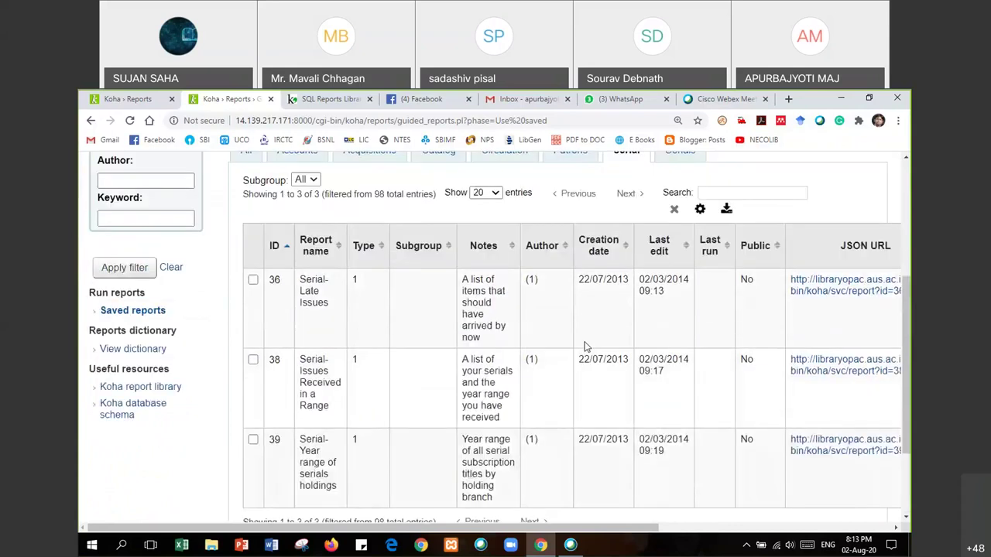
{"action": "scroll", "coordinate": [586, 346], "scroll_direction": "up", "scroll_amount": 2}
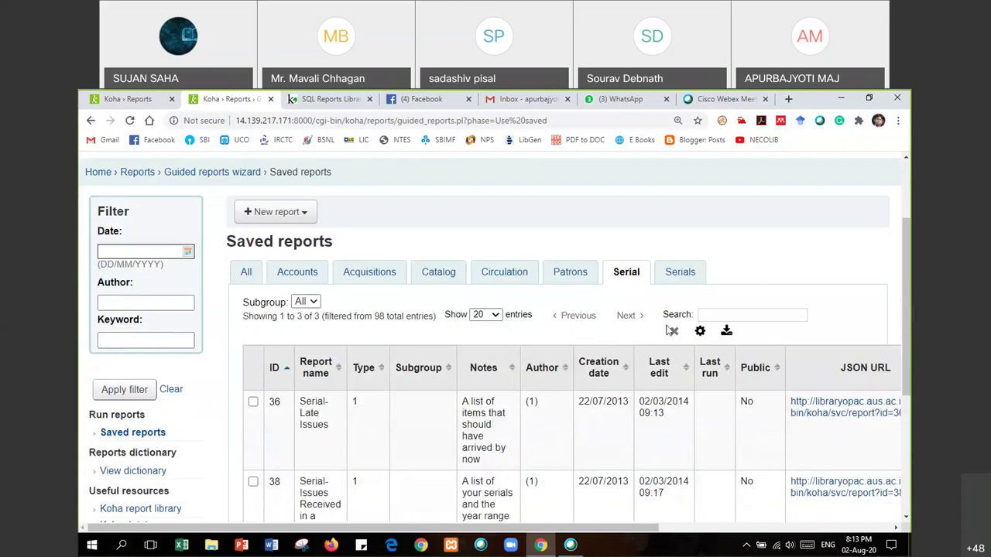
{"action": "left_click", "coordinate": [677, 275]}
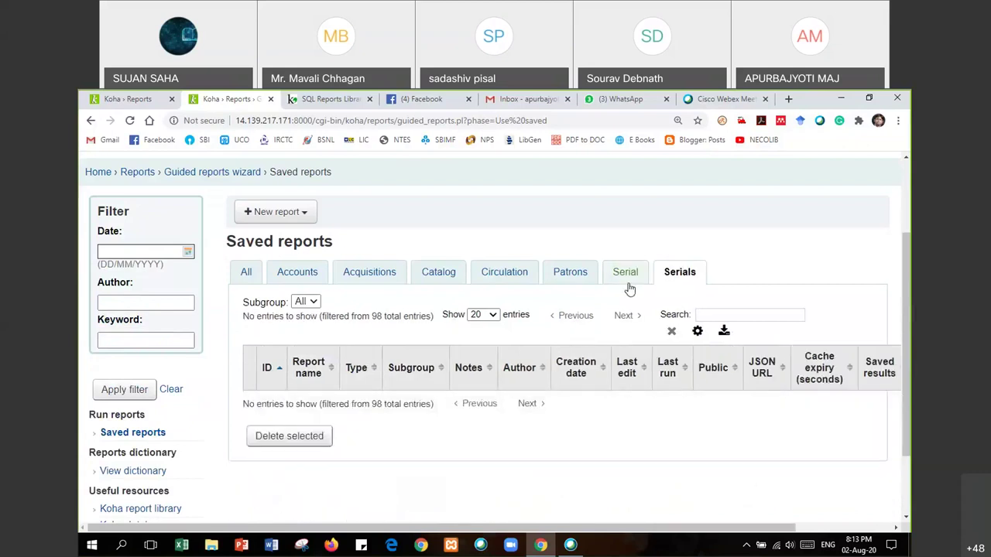
{"action": "left_click", "coordinate": [626, 279]}
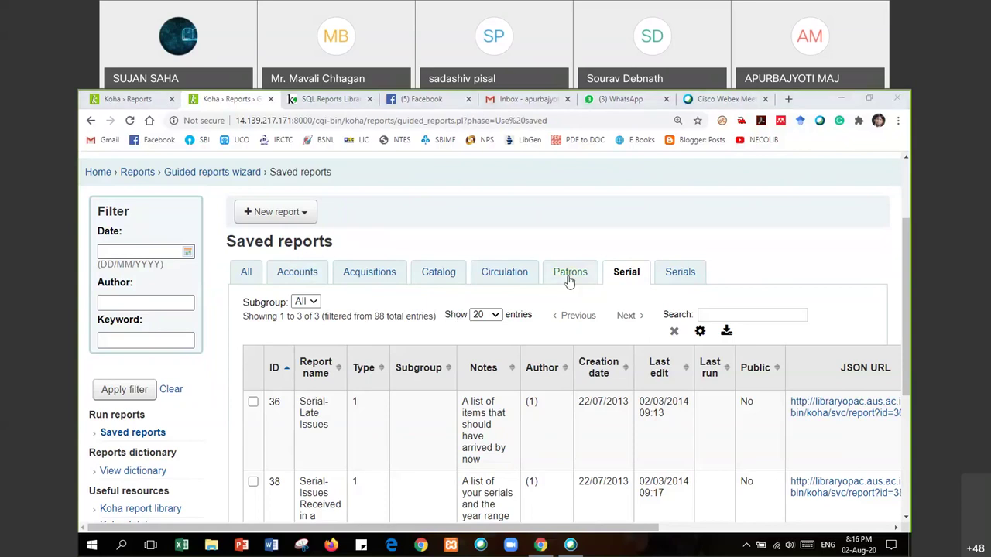
Show the saved reports of all groups together and look over their names, groups and notes.
{"action": "left_click", "coordinate": [246, 275]}
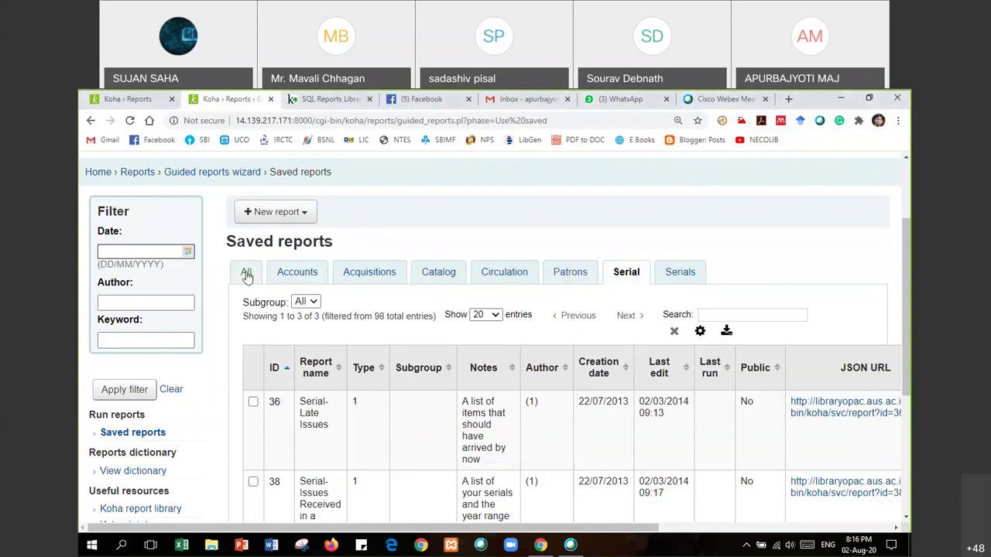
{"action": "left_click", "coordinate": [246, 276]}
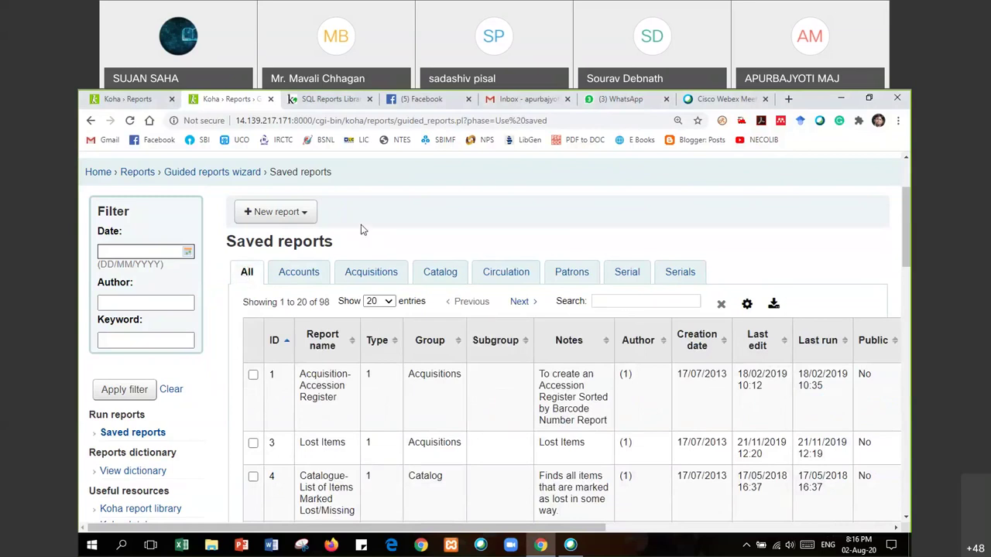
{"action": "scroll", "coordinate": [225, 348], "scroll_direction": "down", "scroll_amount": 2}
{"action": "scroll", "coordinate": [222, 355], "scroll_direction": "up", "scroll_amount": 2}
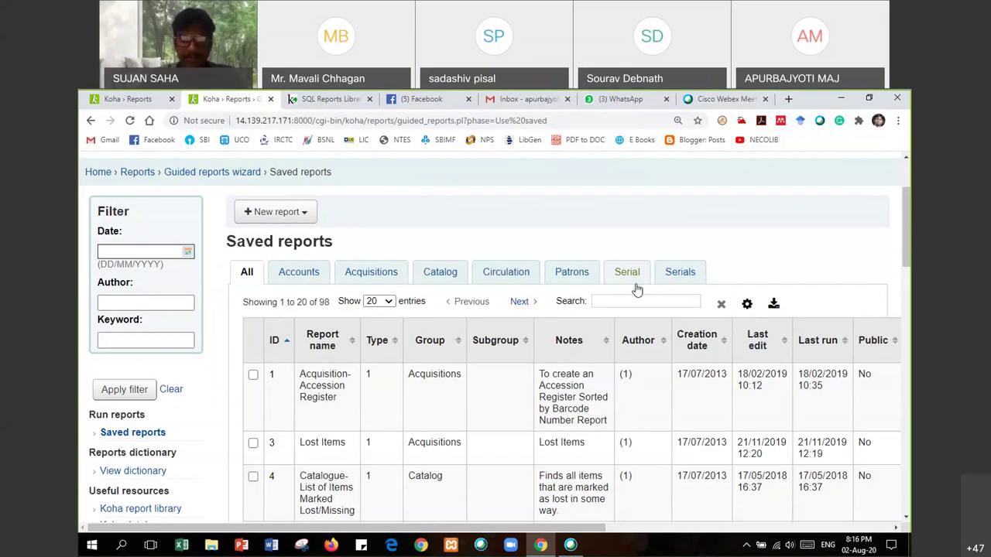
{"action": "scroll", "coordinate": [627, 292], "scroll_direction": "down", "scroll_amount": 4}
{"action": "scroll", "coordinate": [346, 302], "scroll_direction": "up", "scroll_amount": 1}
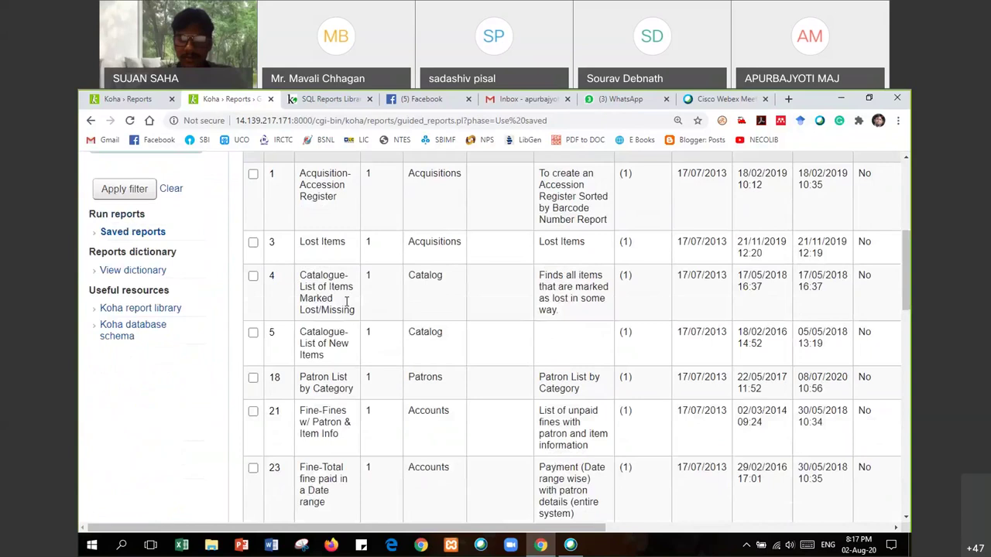
{"action": "scroll", "coordinate": [346, 302], "scroll_direction": "up", "scroll_amount": 5}
{"action": "left_click_drag", "start_coordinate": [461, 527], "coordinate": [408, 528]}
{"action": "scroll", "coordinate": [447, 447], "scroll_direction": "down", "scroll_amount": 3}
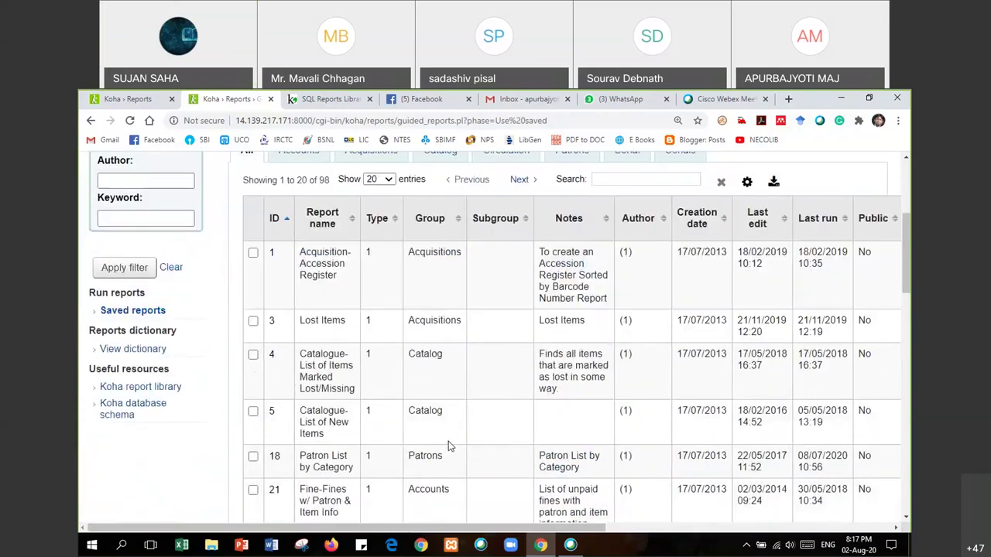
{"action": "scroll", "coordinate": [447, 447], "scroll_direction": "up", "scroll_amount": 1}
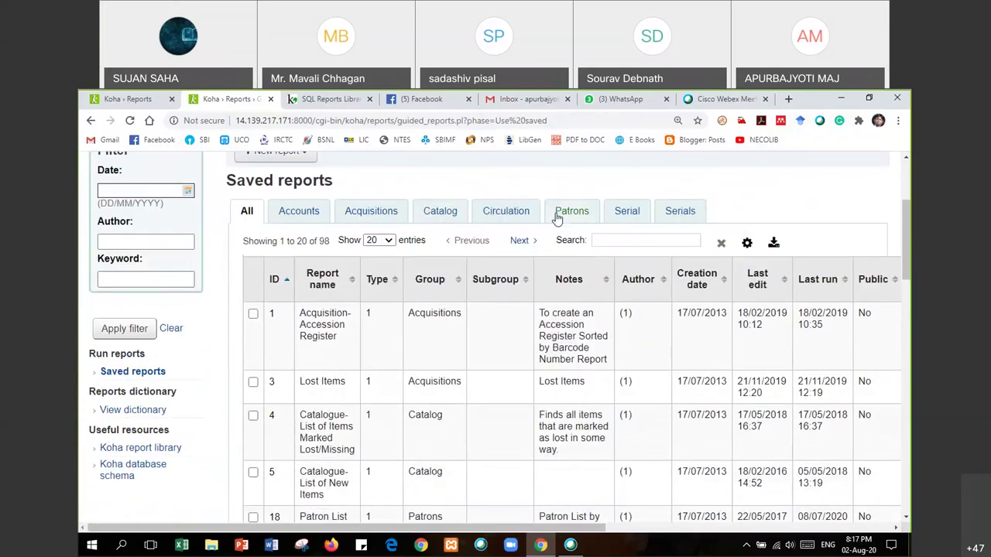
Show the saved reports in the Circulation group and look over their names and notes.
{"action": "left_click", "coordinate": [491, 214]}
{"action": "scroll", "coordinate": [384, 416], "scroll_direction": "down", "scroll_amount": 5}
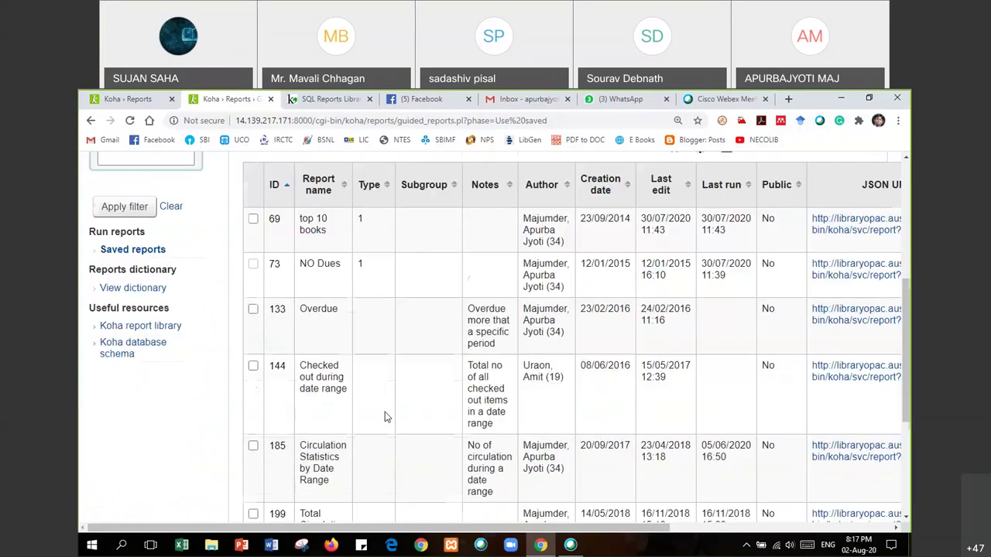
{"action": "scroll", "coordinate": [385, 415], "scroll_direction": "up", "scroll_amount": 5}
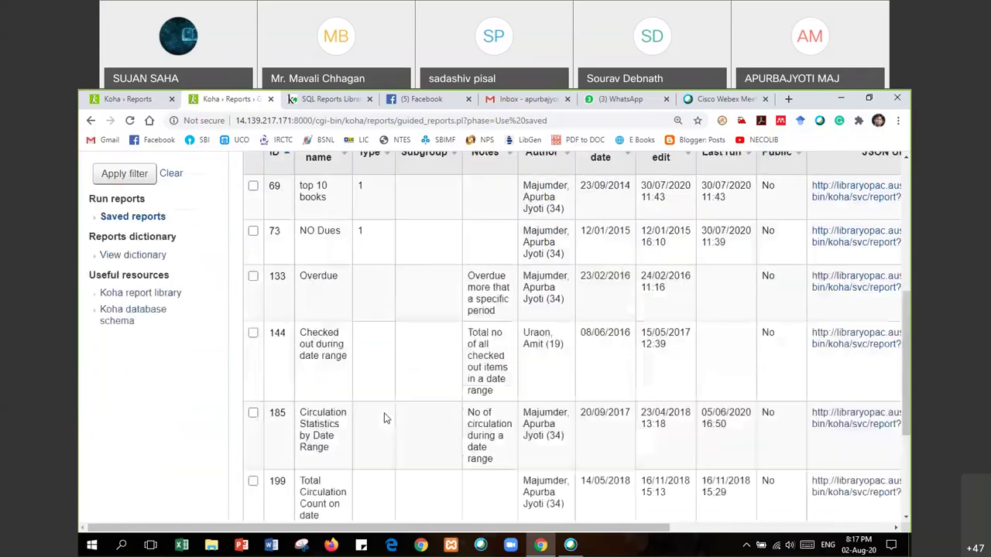
Show the saved reports in the Catalog group and read through the duplicate, inventory, location and collection reports.
{"action": "left_click", "coordinate": [439, 224]}
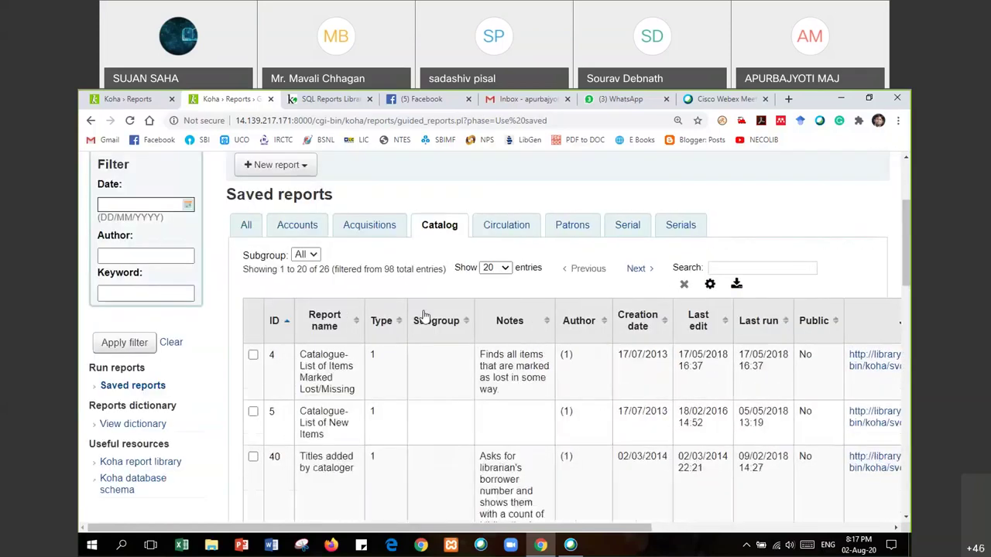
{"action": "scroll", "coordinate": [415, 336], "scroll_direction": "down", "scroll_amount": 5}
{"action": "scroll", "coordinate": [418, 338], "scroll_direction": "down", "scroll_amount": 2}
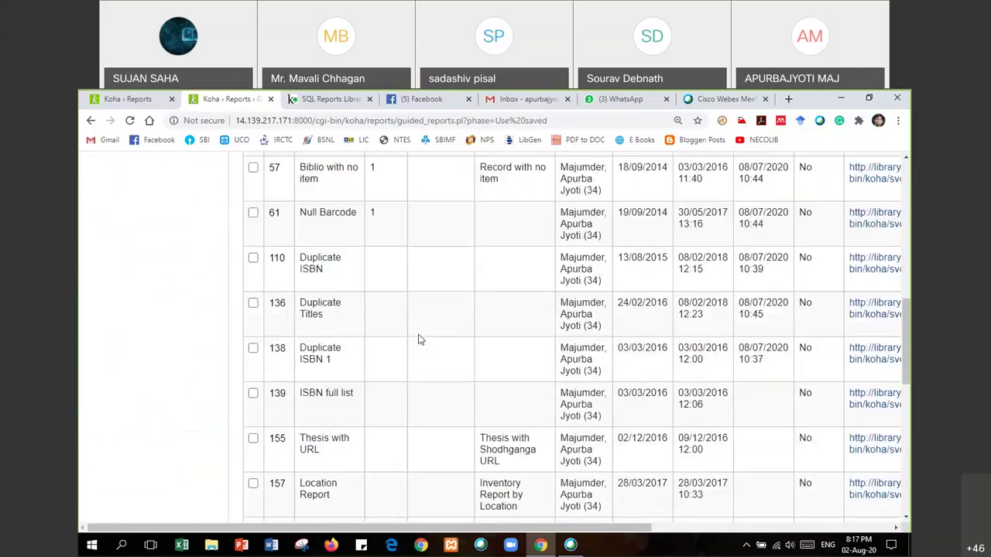
{"action": "scroll", "coordinate": [418, 339], "scroll_direction": "up", "scroll_amount": 1}
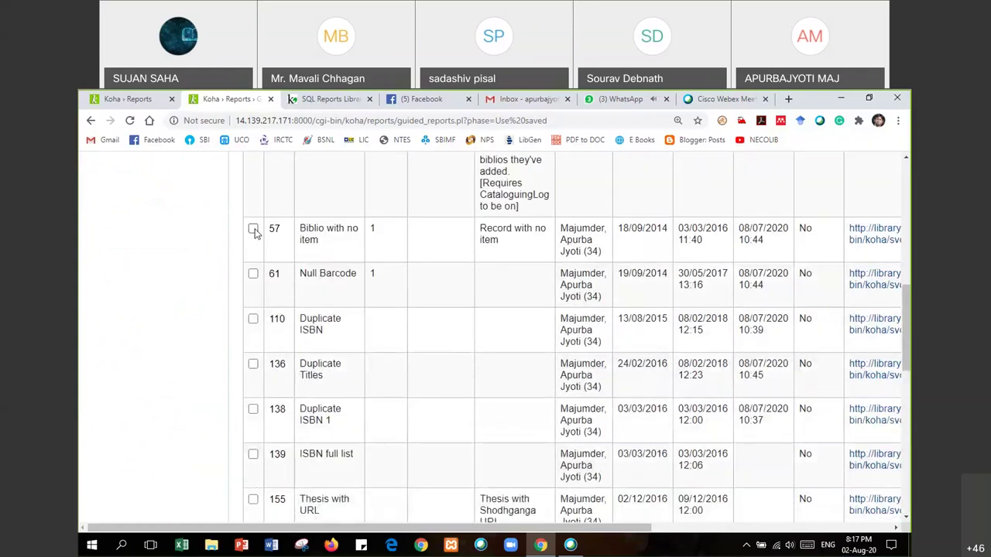
{"action": "scroll", "coordinate": [310, 347], "scroll_direction": "down", "scroll_amount": 4}
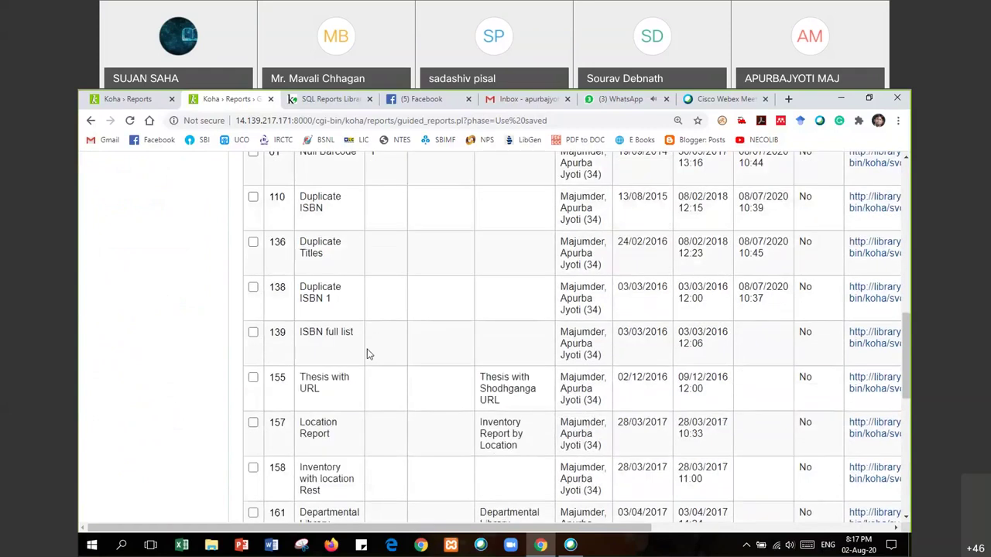
{"action": "scroll", "coordinate": [369, 353], "scroll_direction": "down", "scroll_amount": 1}
{"action": "scroll", "coordinate": [370, 353], "scroll_direction": "down", "scroll_amount": 3}
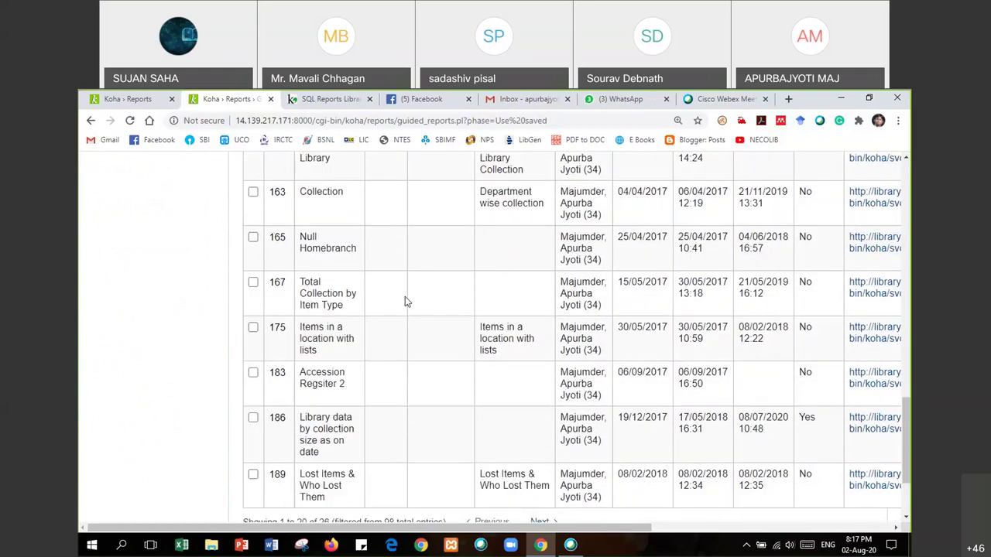
Run the department-wise Collection report for the collection code Business Administration (Management)).
{"action": "left_click", "coordinate": [253, 192]}
{"action": "left_click_drag", "start_coordinate": [552, 527], "coordinate": [797, 524]}
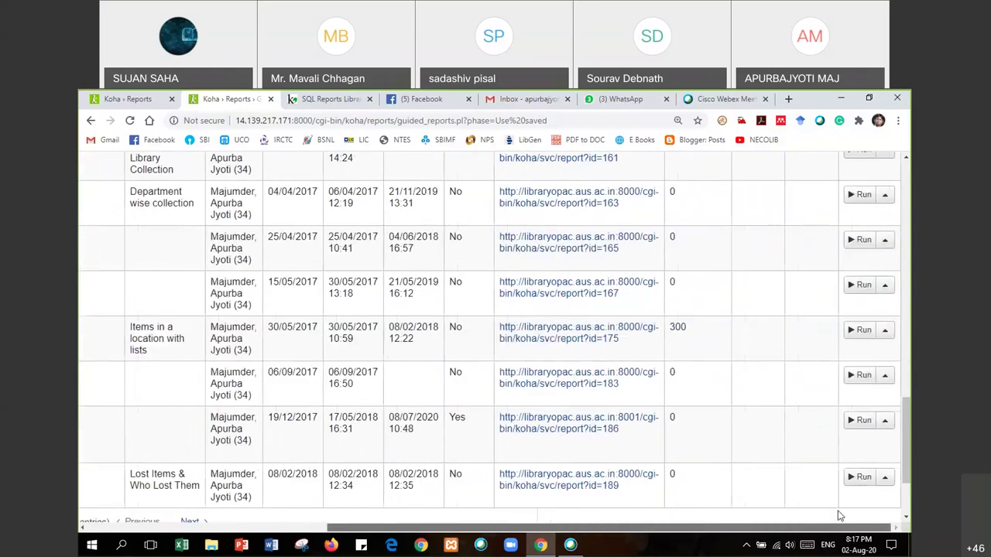
{"action": "left_click", "coordinate": [861, 196]}
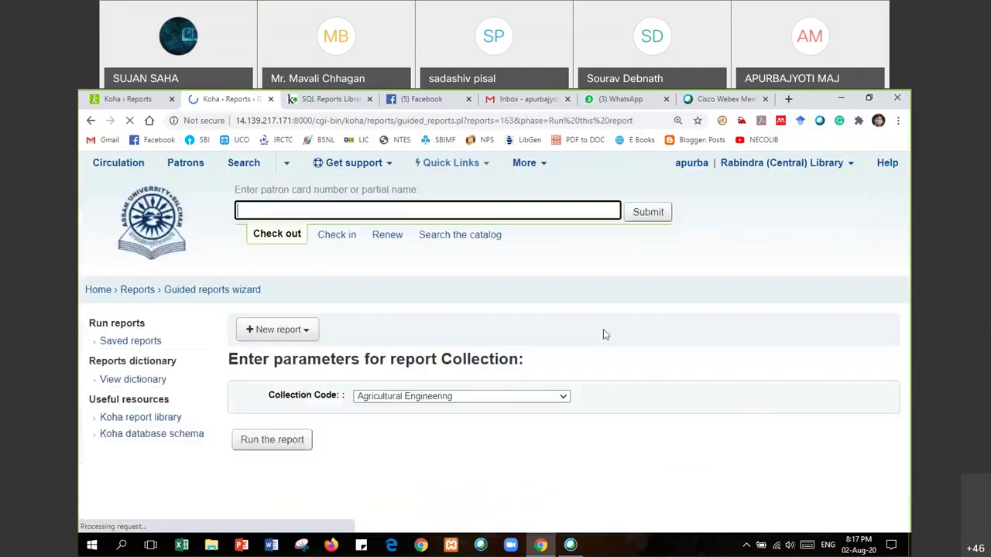
{"action": "left_click", "coordinate": [438, 397]}
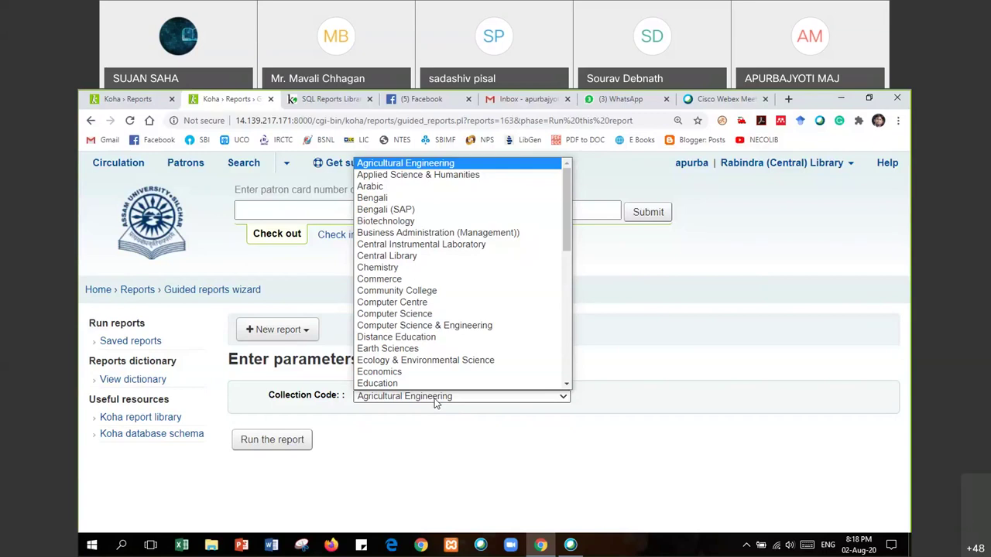
{"action": "left_click", "coordinate": [422, 234]}
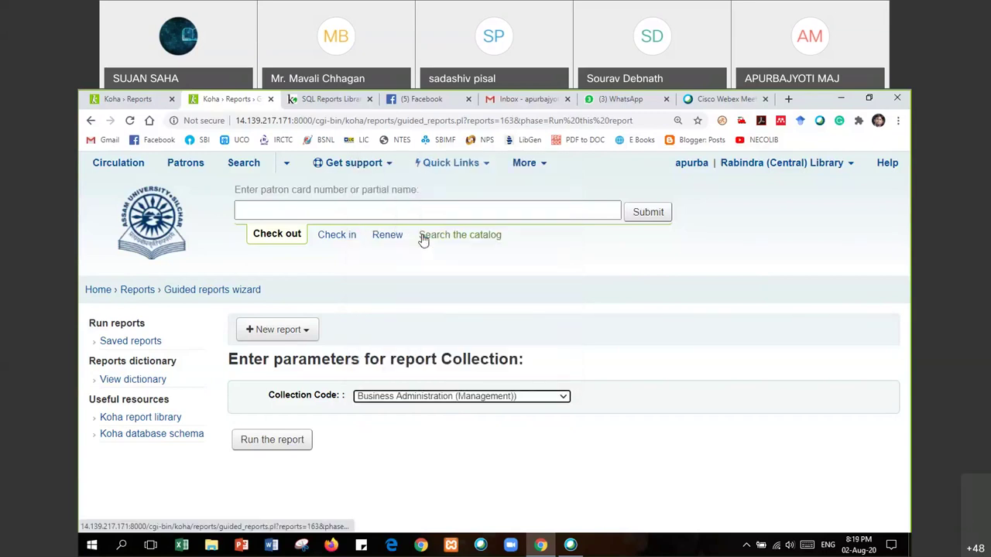
{"action": "left_click", "coordinate": [283, 449]}
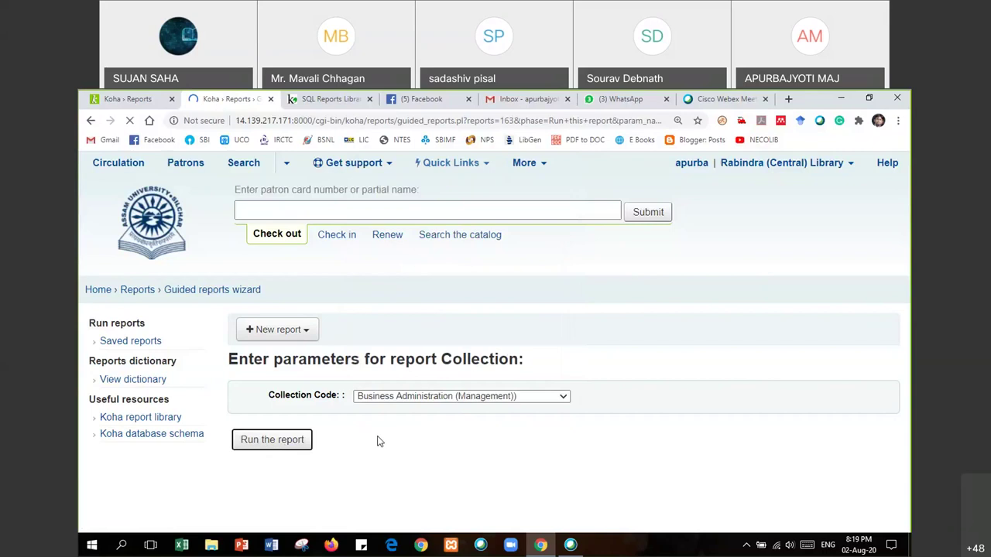
Examine the Collection report's total number of results and the barcode, title, author and ccode columns of the listed books.
{"action": "scroll", "coordinate": [379, 442], "scroll_direction": "down", "scroll_amount": 4}
{"action": "scroll", "coordinate": [371, 437], "scroll_direction": "up", "scroll_amount": 2}
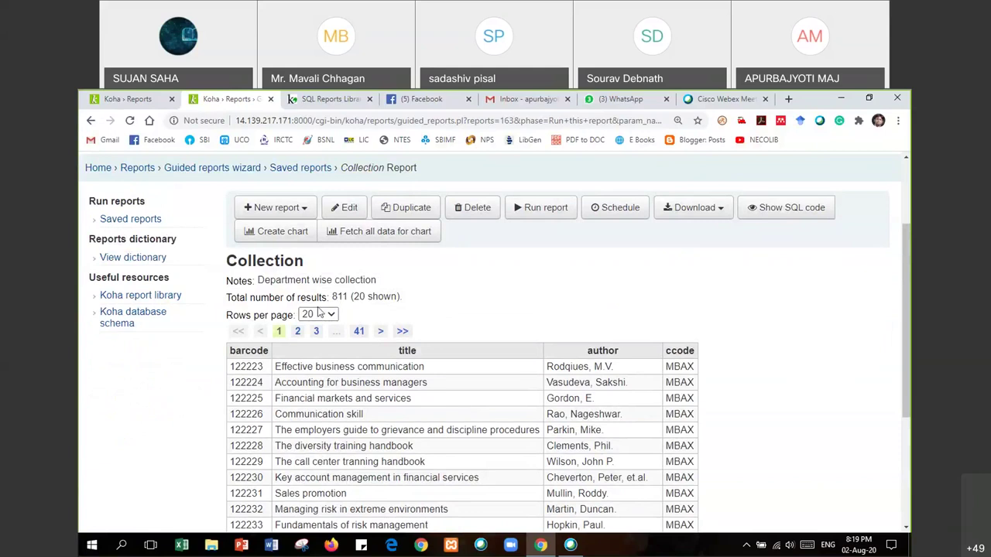
{"action": "left_click_drag", "start_coordinate": [332, 297], "coordinate": [350, 298]}
{"action": "scroll", "coordinate": [408, 294], "scroll_direction": "down", "scroll_amount": 3}
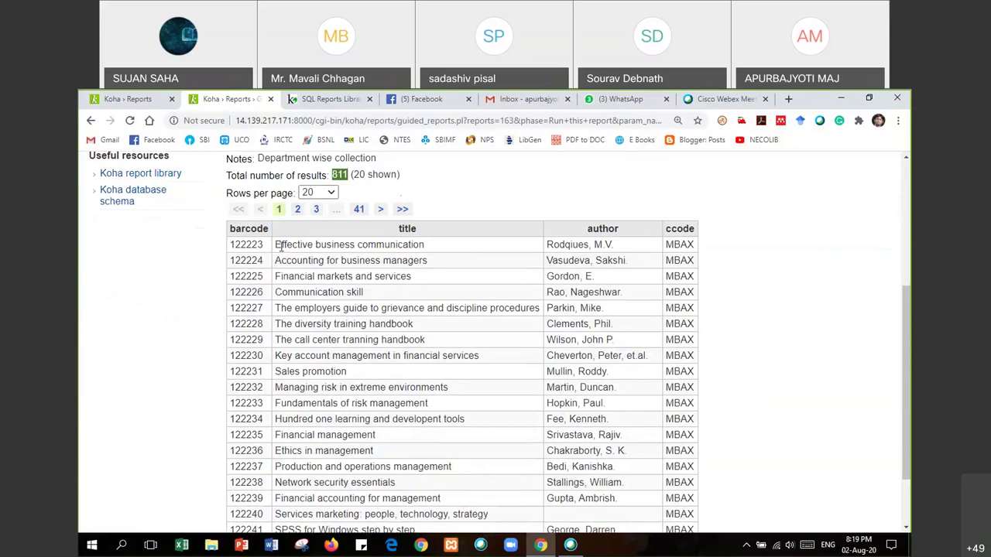
{"action": "left_click_drag", "start_coordinate": [233, 245], "coordinate": [398, 297]}
{"action": "left_click_drag", "start_coordinate": [297, 245], "coordinate": [408, 262]}
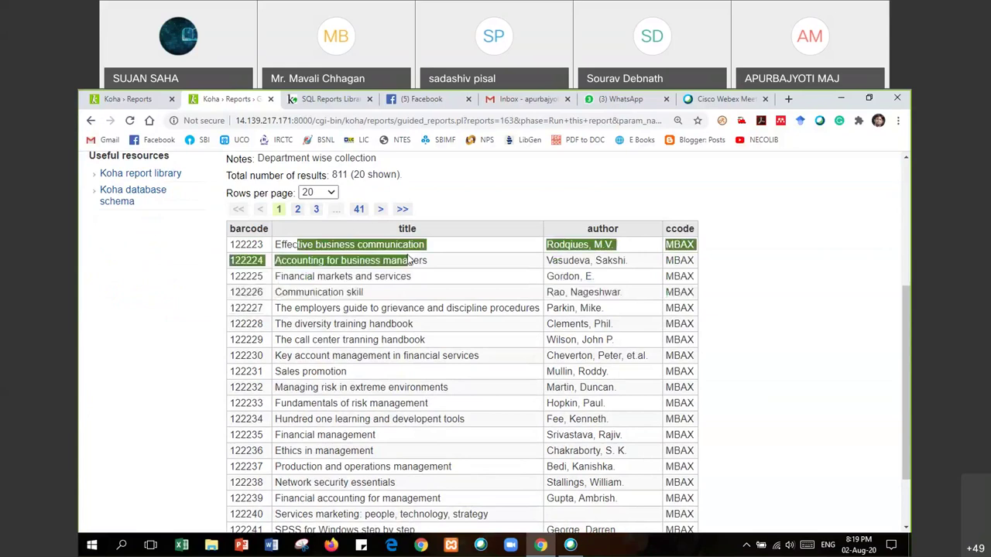
{"action": "left_click", "coordinate": [639, 254]}
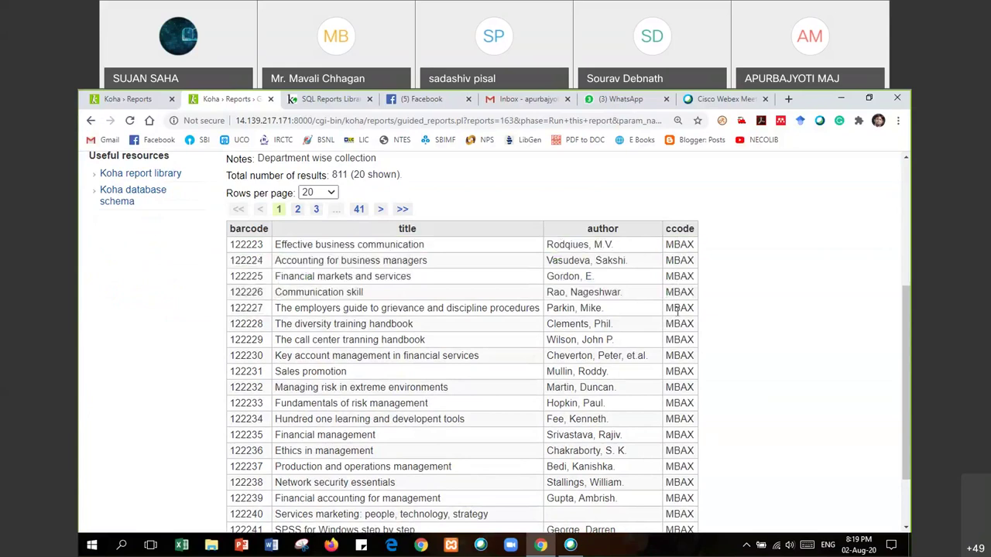
{"action": "scroll", "coordinate": [680, 434], "scroll_direction": "down", "scroll_amount": 2}
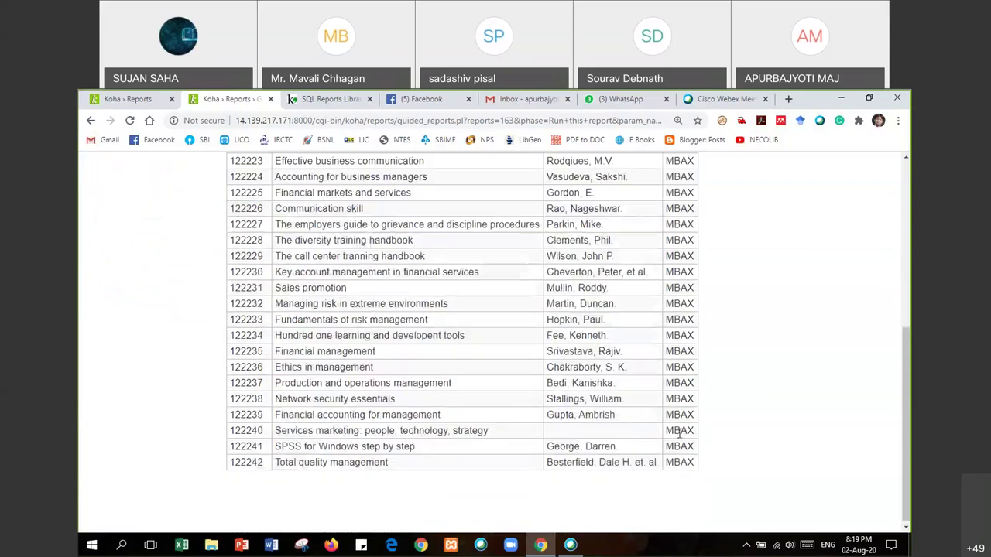
Review the Collection report page again, from its header and notes through to the last listed book.
{"action": "scroll", "coordinate": [678, 431], "scroll_direction": "up", "scroll_amount": 8}
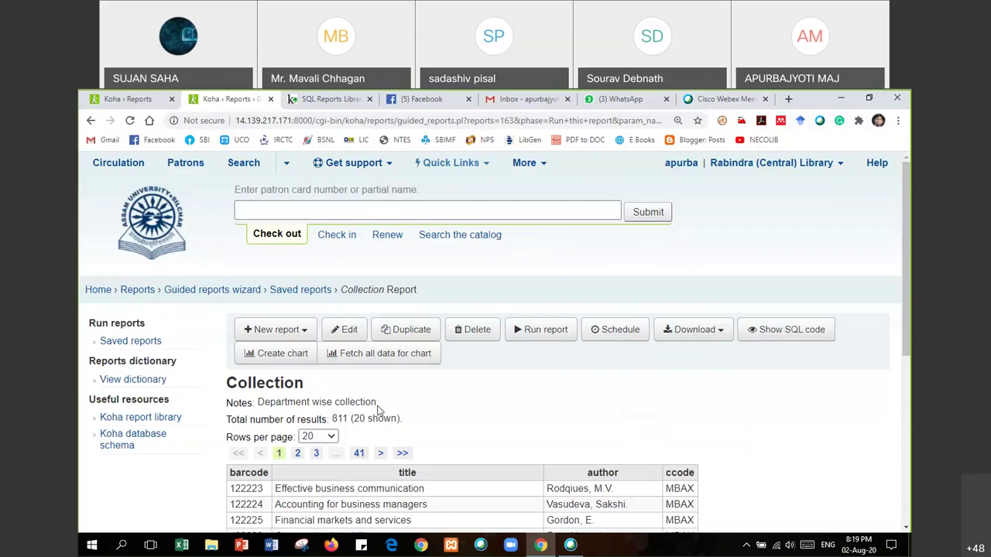
{"action": "scroll", "coordinate": [379, 410], "scroll_direction": "down", "scroll_amount": 2}
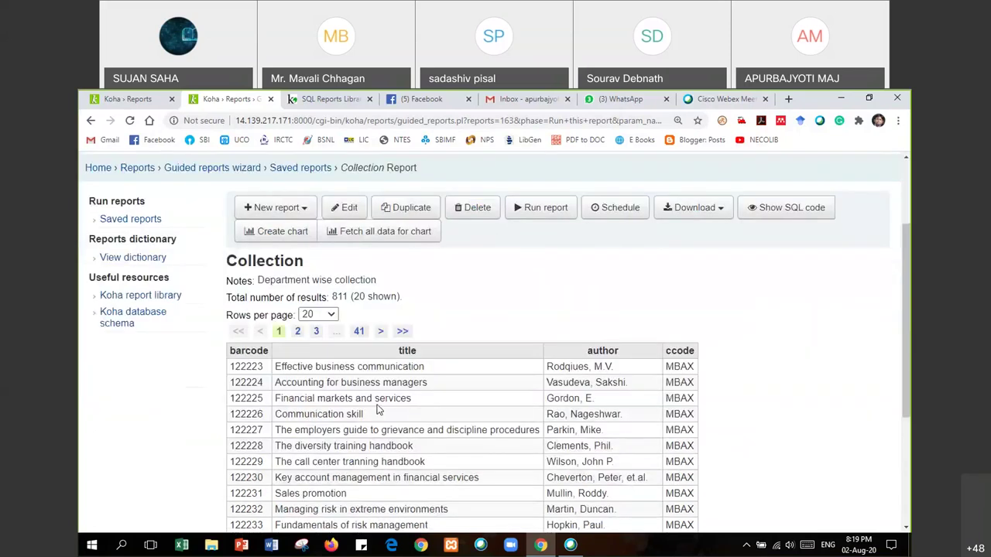
{"action": "scroll", "coordinate": [375, 408], "scroll_direction": "down", "scroll_amount": 2}
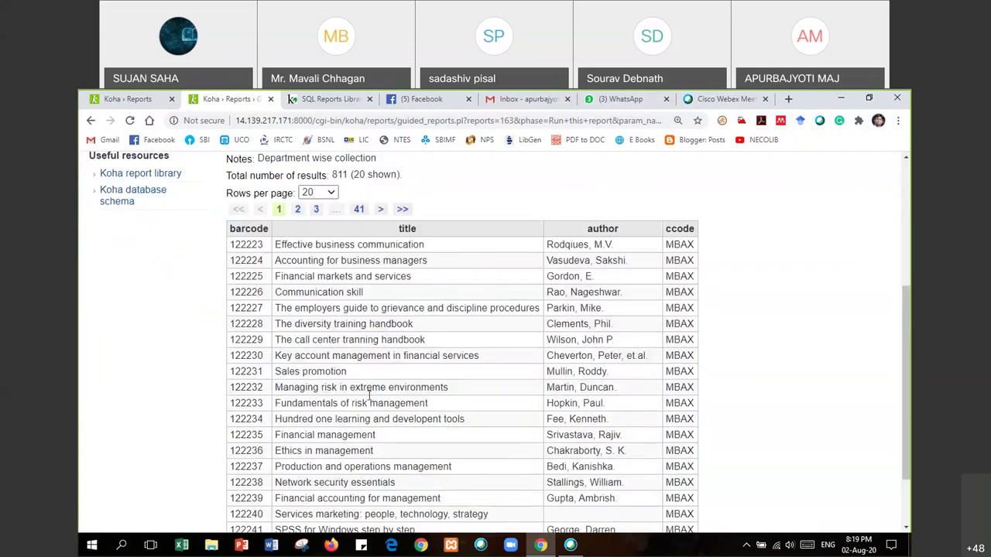
{"action": "scroll", "coordinate": [372, 403], "scroll_direction": "up", "scroll_amount": 3}
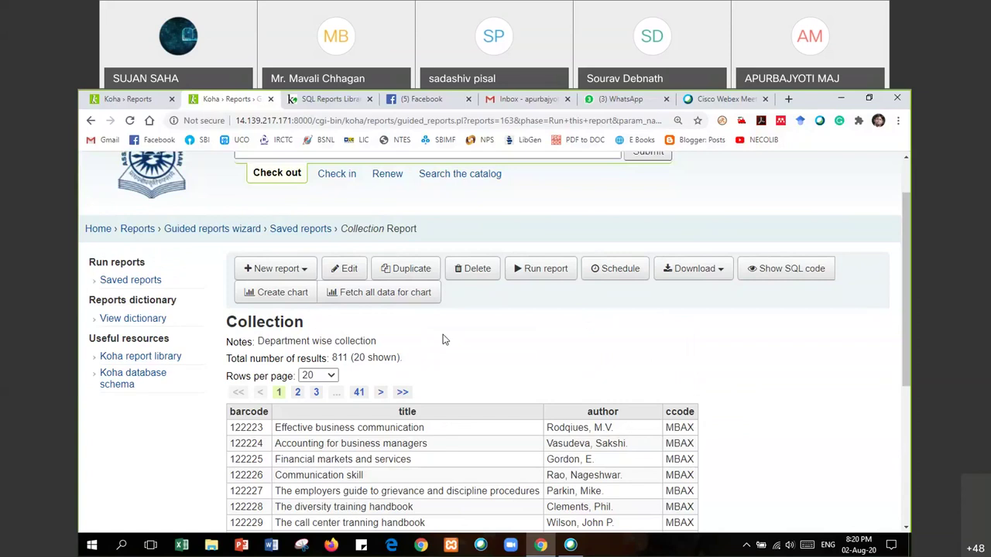
{"action": "scroll", "coordinate": [476, 339], "scroll_direction": "down", "scroll_amount": 2}
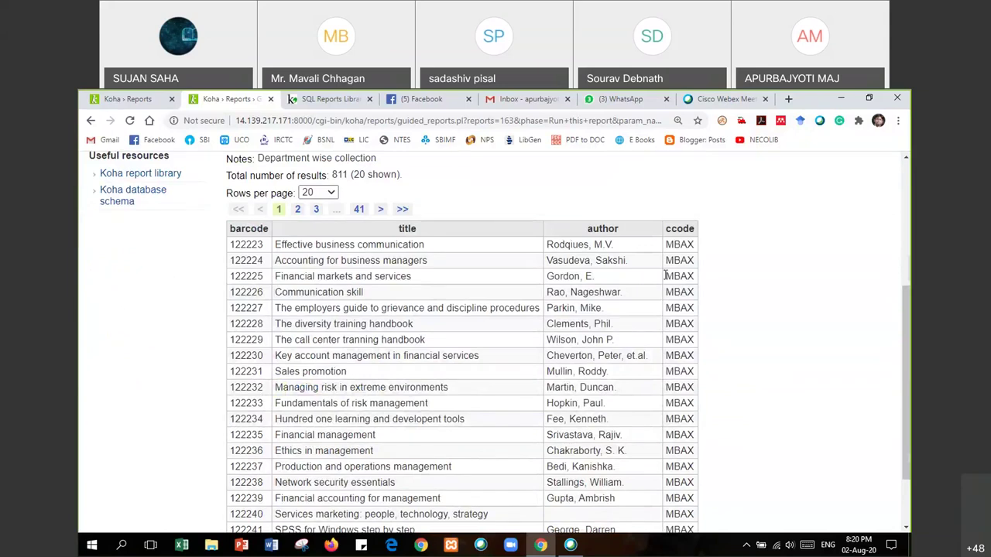
{"action": "scroll", "coordinate": [665, 275], "scroll_direction": "up", "scroll_amount": 1}
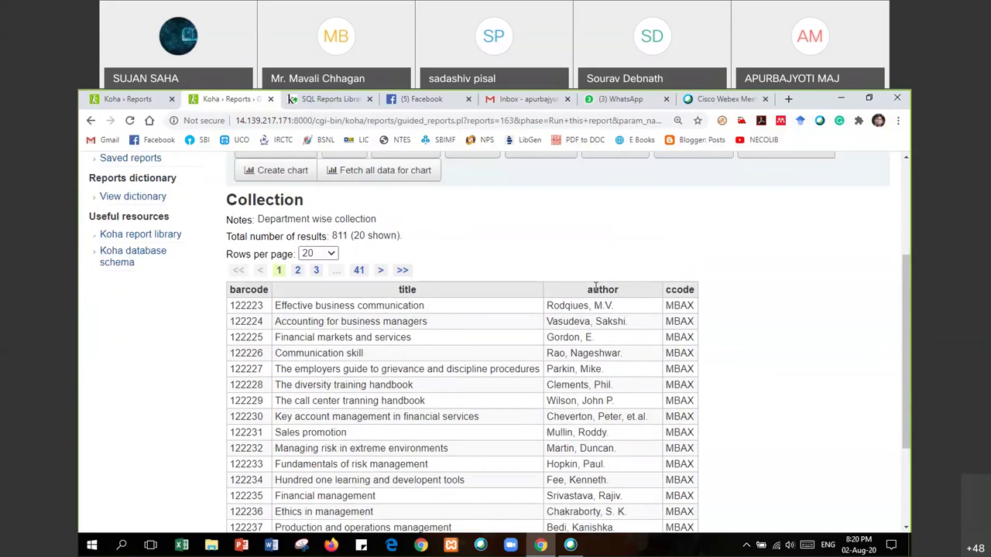
{"action": "scroll", "coordinate": [544, 308], "scroll_direction": "down", "scroll_amount": 2}
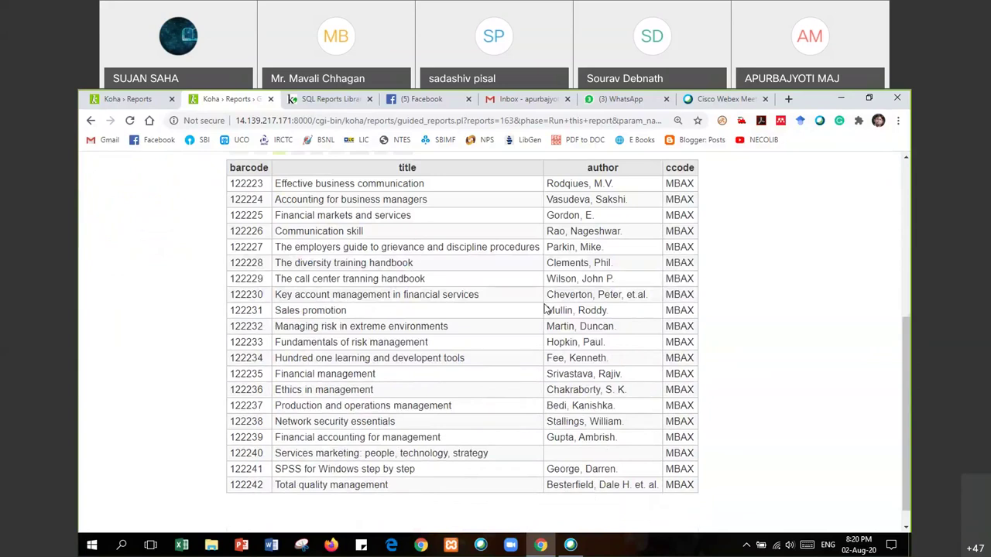
{"action": "scroll", "coordinate": [544, 308], "scroll_direction": "up", "scroll_amount": 2}
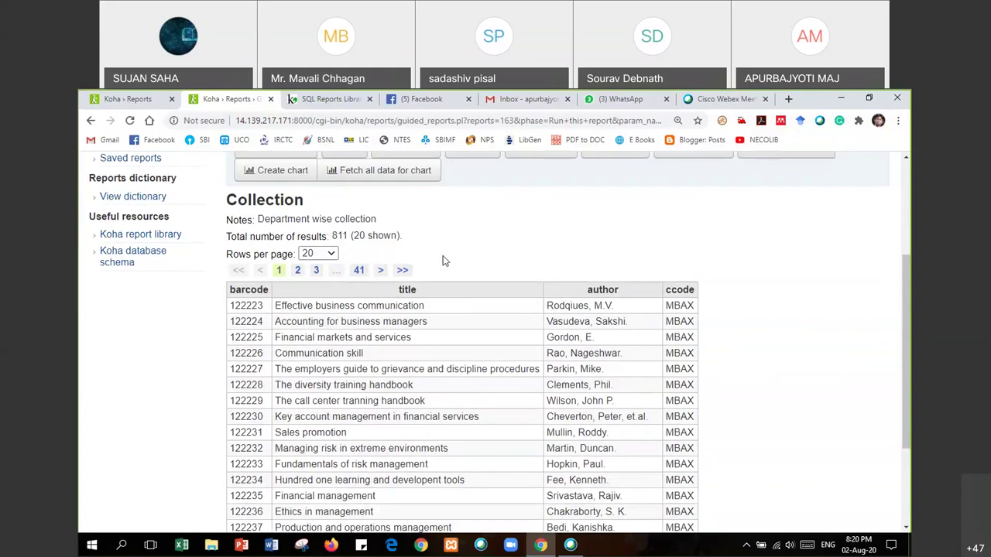
{"action": "scroll", "coordinate": [443, 260], "scroll_direction": "up", "scroll_amount": 2}
{"action": "scroll", "coordinate": [401, 359], "scroll_direction": "down", "scroll_amount": 3}
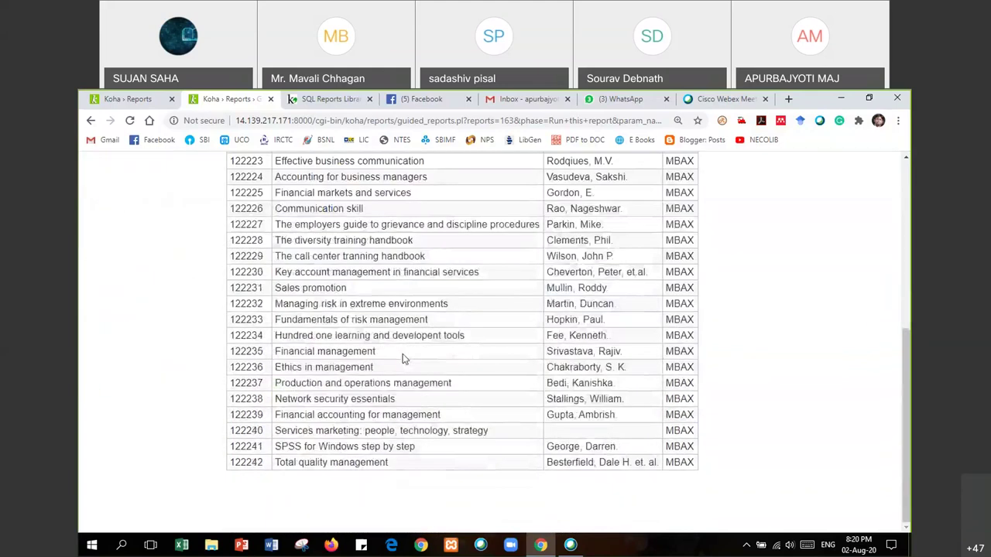
{"action": "scroll", "coordinate": [416, 366], "scroll_direction": "up", "scroll_amount": 4}
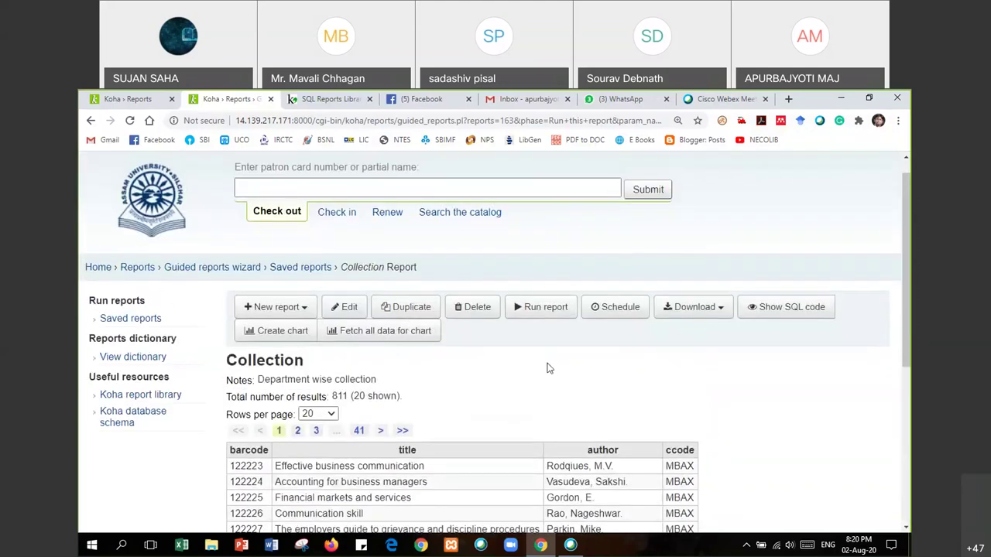
{"action": "scroll", "coordinate": [549, 364], "scroll_direction": "down", "scroll_amount": 2}
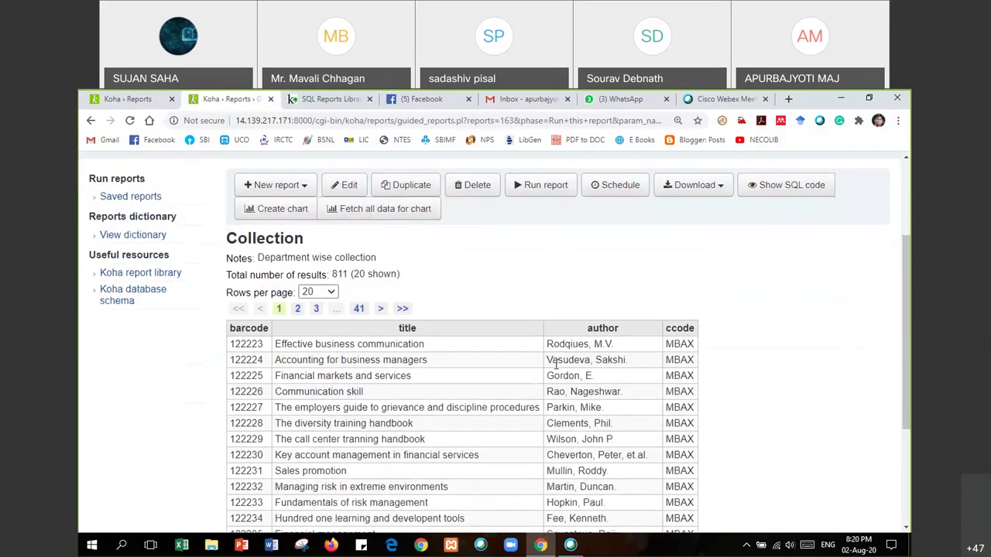
Check which download formats are offered for the Collection report, without downloading a file, and look over the result rows.
{"action": "left_click", "coordinate": [724, 191]}
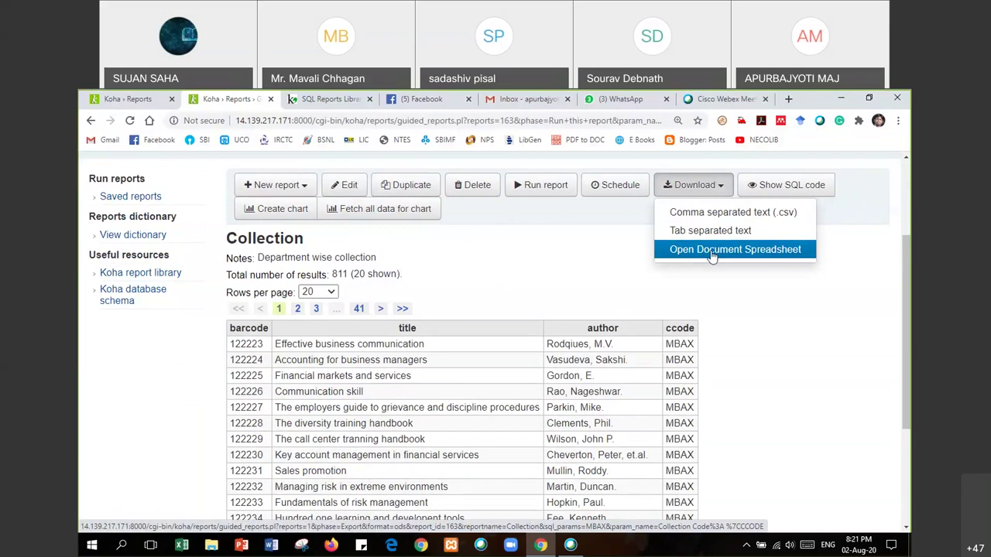
{"action": "left_click", "coordinate": [437, 275]}
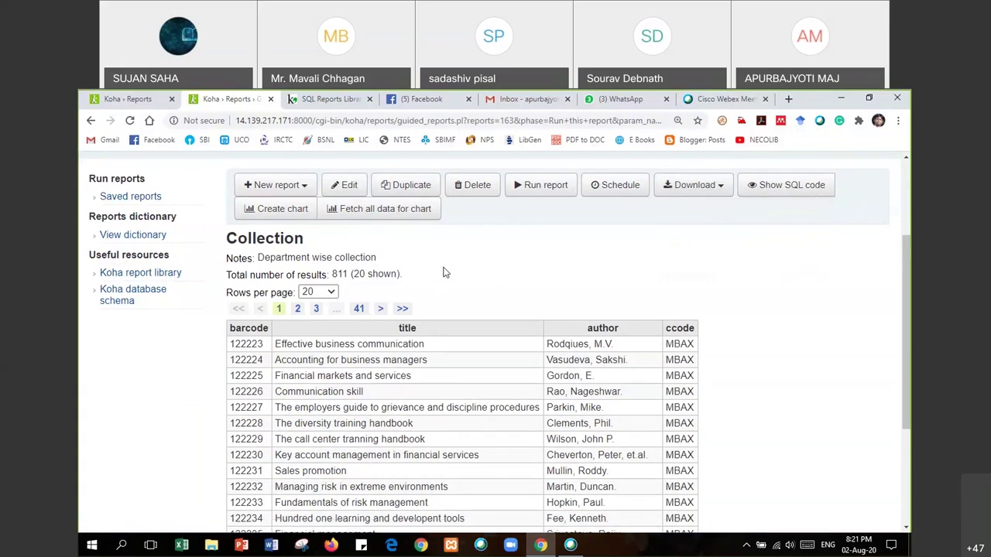
{"action": "scroll", "coordinate": [445, 283], "scroll_direction": "down", "scroll_amount": 2}
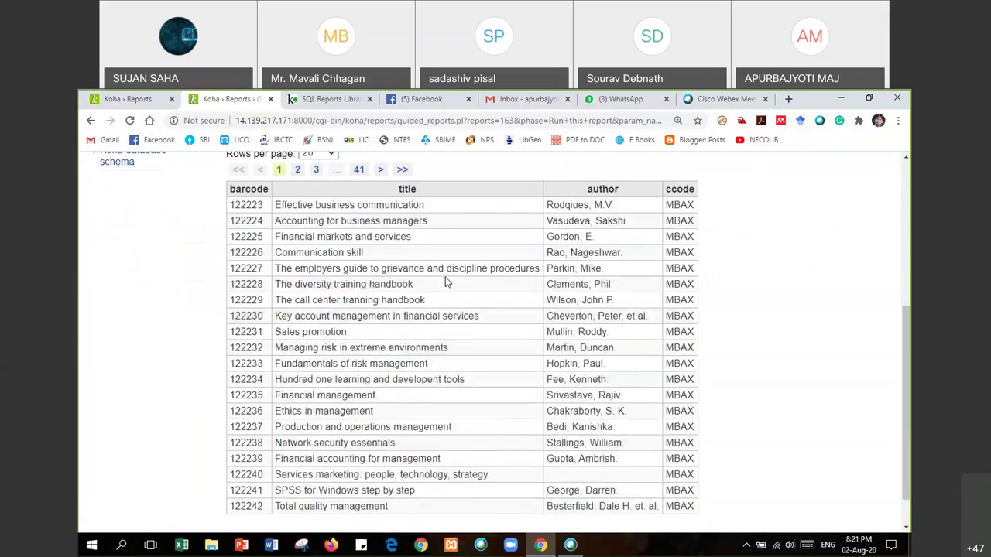
{"action": "scroll", "coordinate": [445, 283], "scroll_direction": "up", "scroll_amount": 1}
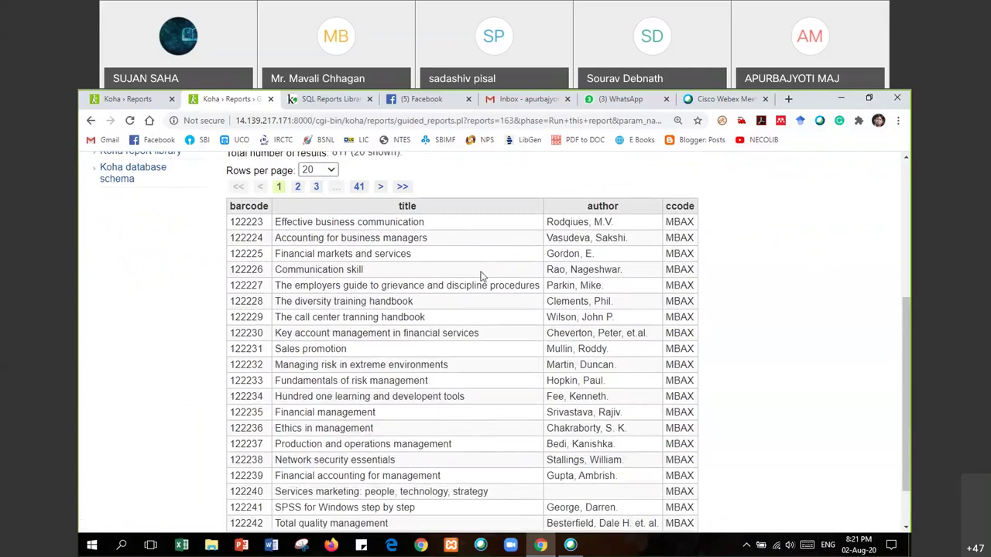
{"action": "scroll", "coordinate": [488, 277], "scroll_direction": "up", "scroll_amount": 3}
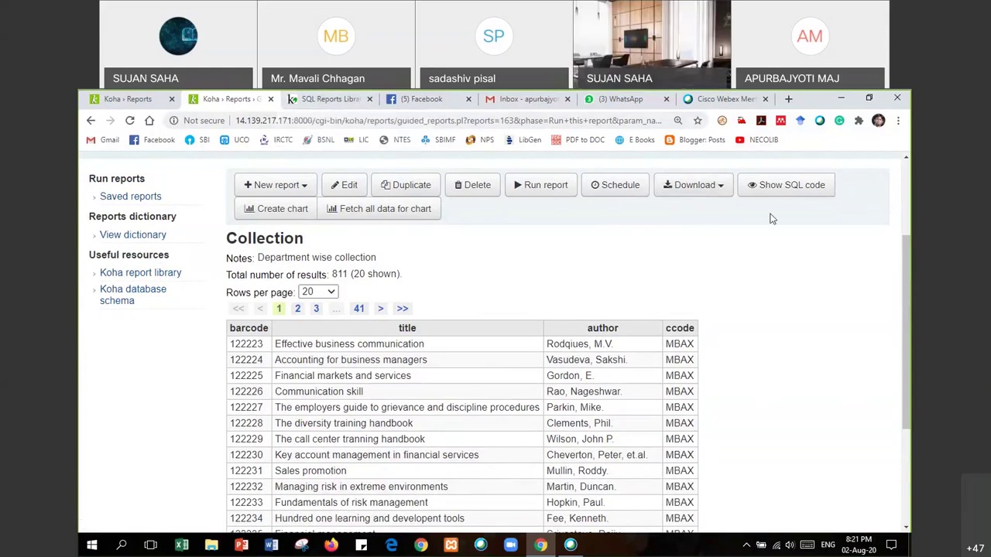
{"action": "left_click", "coordinate": [724, 196]}
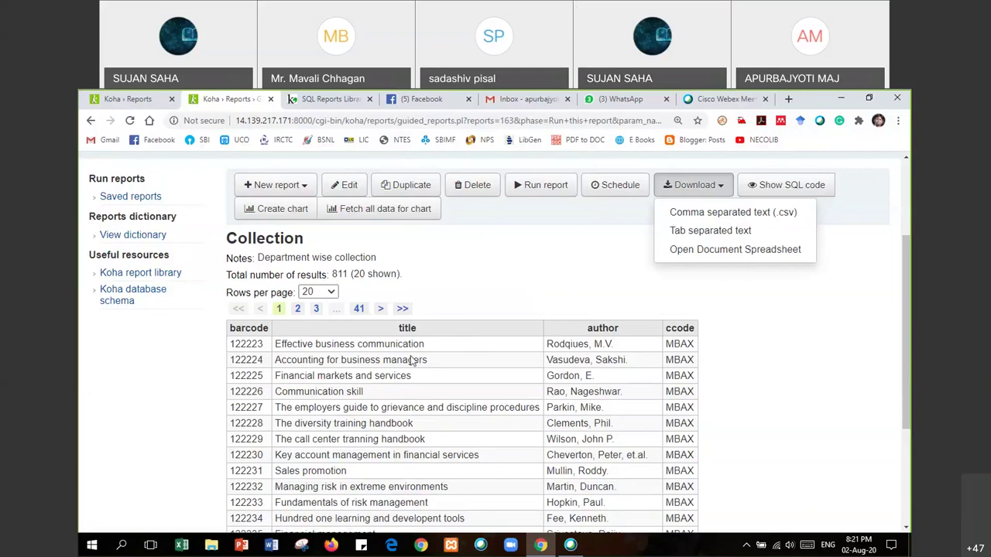
{"action": "left_click", "coordinate": [433, 313]}
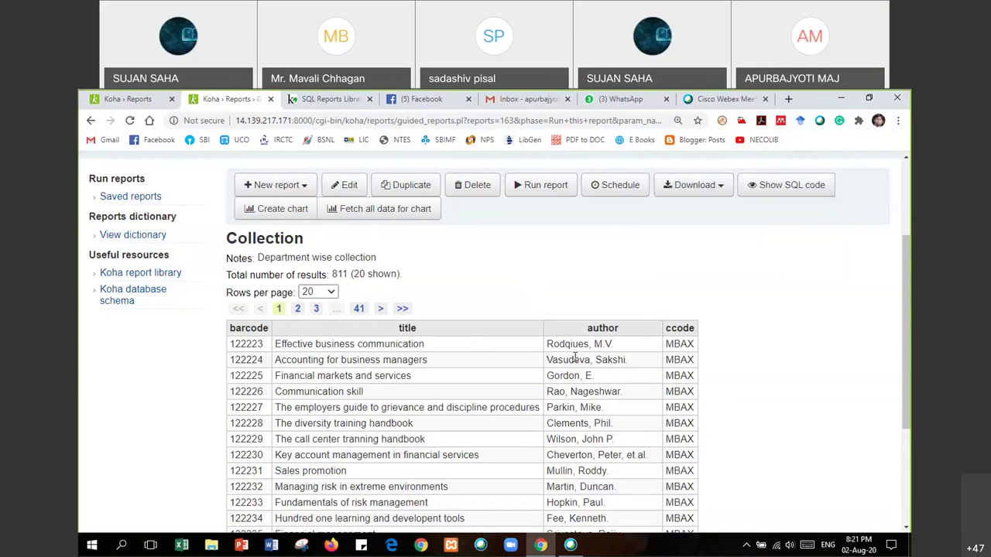
Review the Collection report again, from its action options and notes to the listed barcodes, titles, authors and collection codes.
{"action": "scroll", "coordinate": [555, 331], "scroll_direction": "down", "scroll_amount": 2}
{"action": "scroll", "coordinate": [554, 331], "scroll_direction": "up", "scroll_amount": 3}
{"action": "scroll", "coordinate": [499, 307], "scroll_direction": "down", "scroll_amount": 3}
{"action": "scroll", "coordinate": [487, 318], "scroll_direction": "up", "scroll_amount": 3}
{"action": "scroll", "coordinate": [647, 352], "scroll_direction": "down", "scroll_amount": 3}
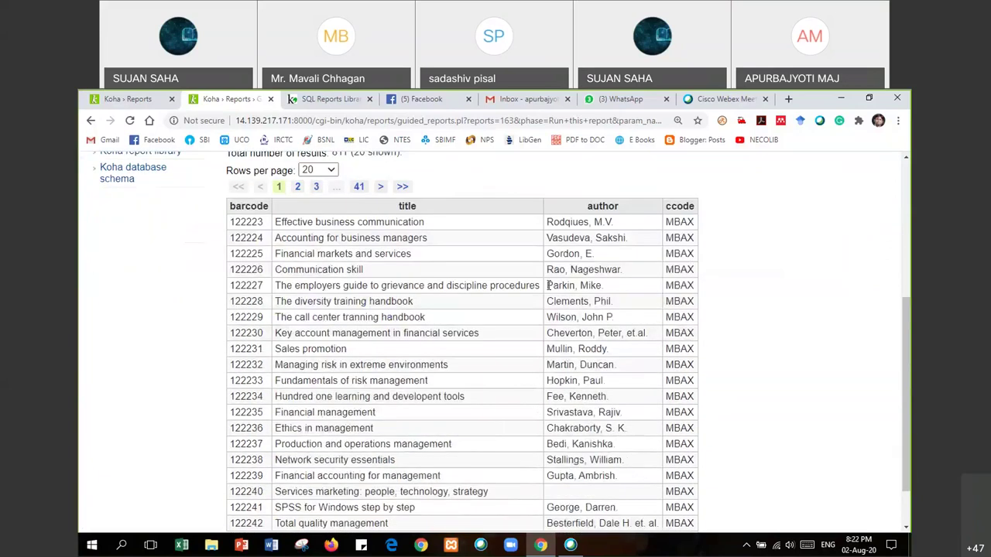
{"action": "scroll", "coordinate": [302, 314], "scroll_direction": "up", "scroll_amount": 2}
{"action": "scroll", "coordinate": [430, 317], "scroll_direction": "up", "scroll_amount": 3}
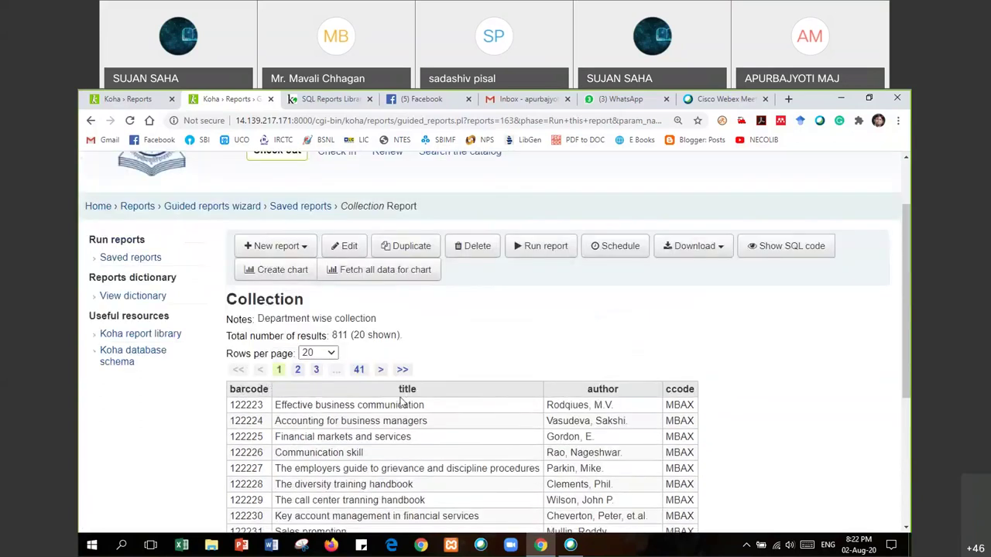
{"action": "scroll", "coordinate": [449, 389], "scroll_direction": "down", "scroll_amount": 4}
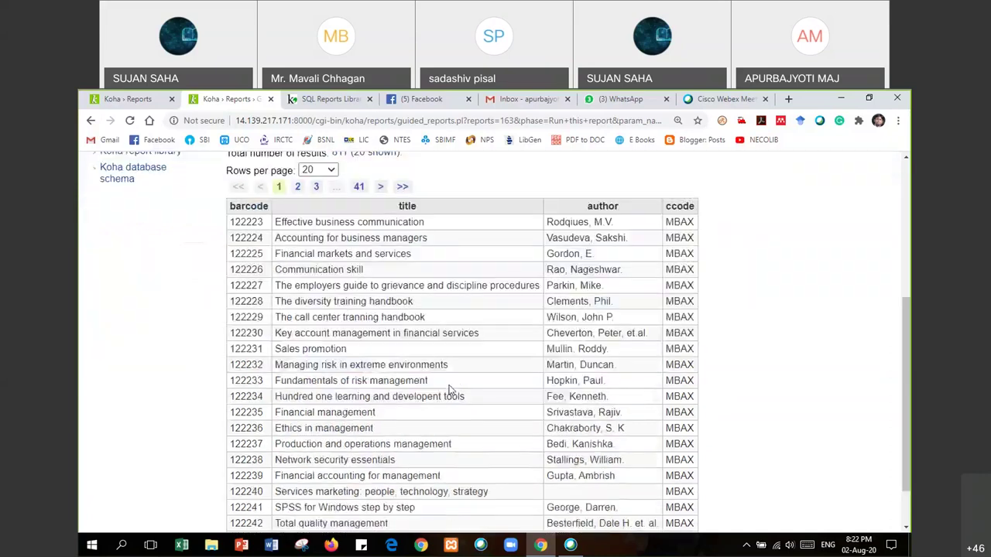
{"action": "scroll", "coordinate": [449, 390], "scroll_direction": "up", "scroll_amount": 6}
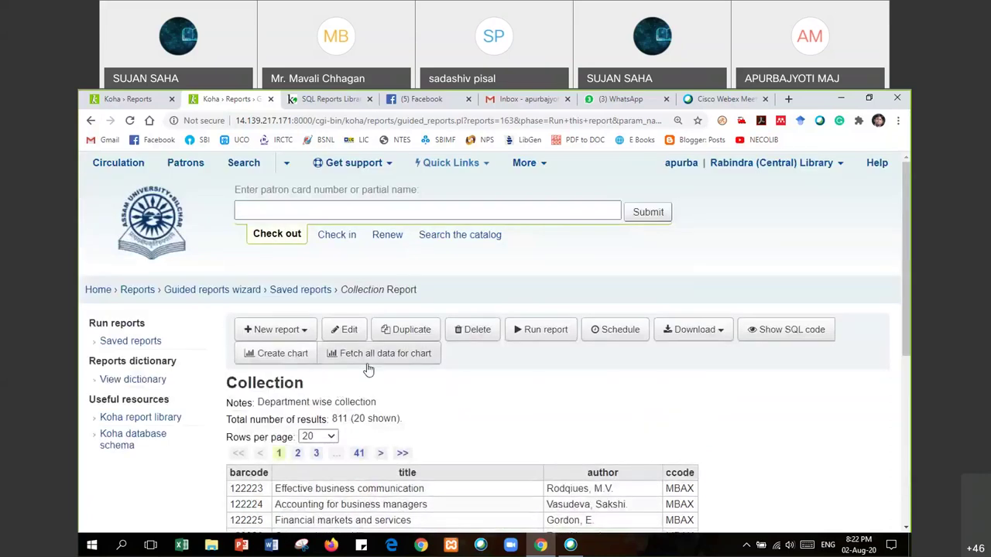
{"action": "scroll", "coordinate": [415, 390], "scroll_direction": "down", "scroll_amount": 1}
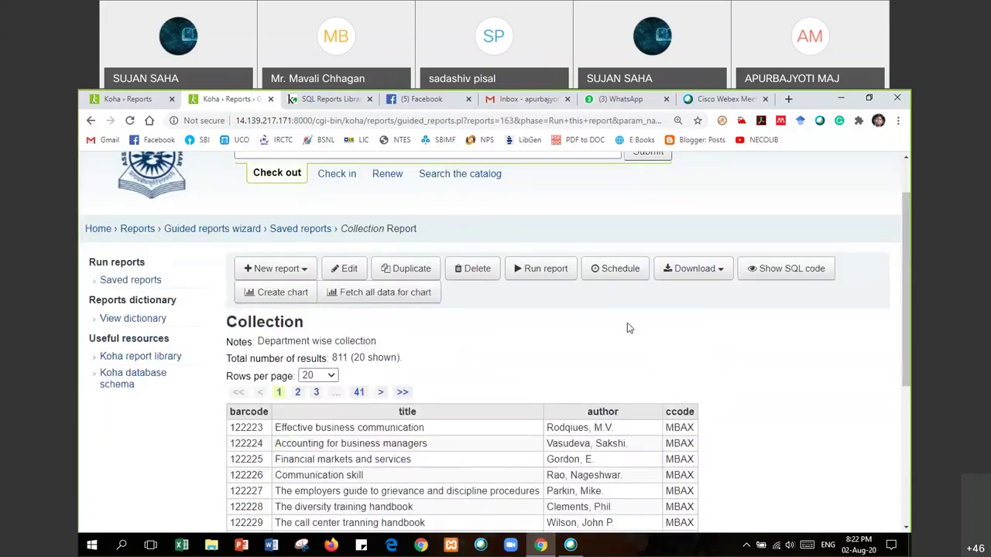
{"action": "scroll", "coordinate": [629, 328], "scroll_direction": "down", "scroll_amount": 4}
{"action": "scroll", "coordinate": [101, 160], "scroll_direction": "up", "scroll_amount": 4}
Return to the saved reports list and check how many reports it holds at the end of the first page.
{"action": "left_click", "coordinate": [303, 230]}
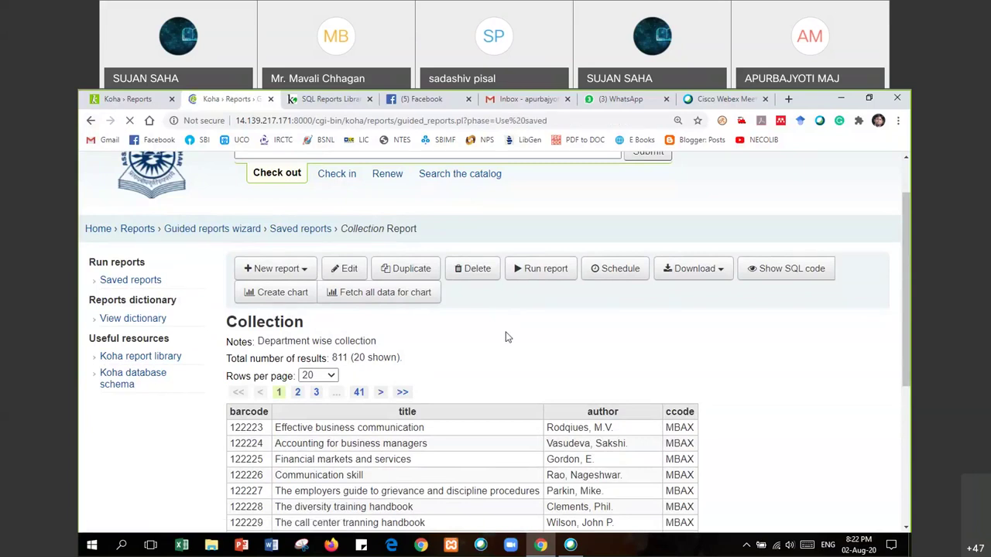
{"action": "scroll", "coordinate": [453, 377], "scroll_direction": "down", "scroll_amount": 3}
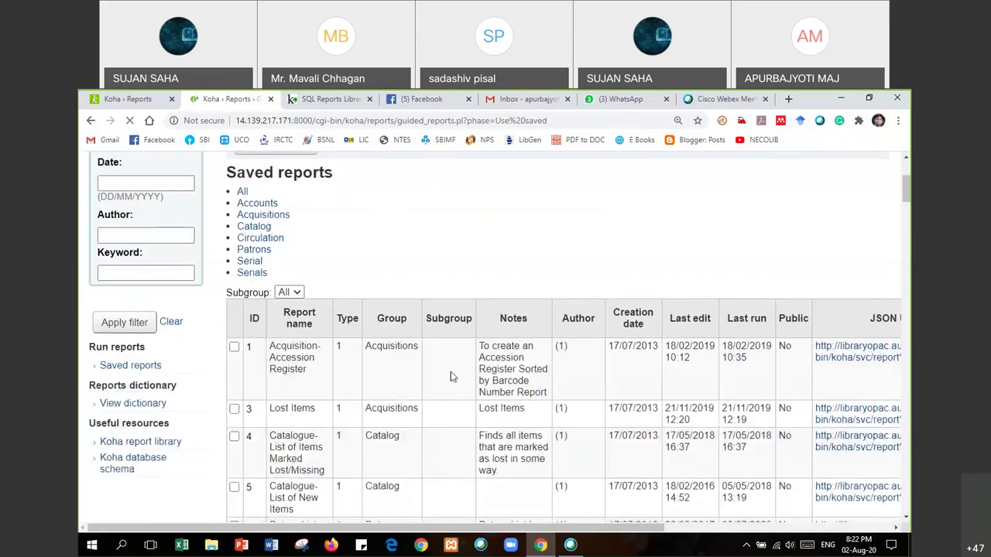
{"action": "scroll", "coordinate": [453, 377], "scroll_direction": "down", "scroll_amount": 15}
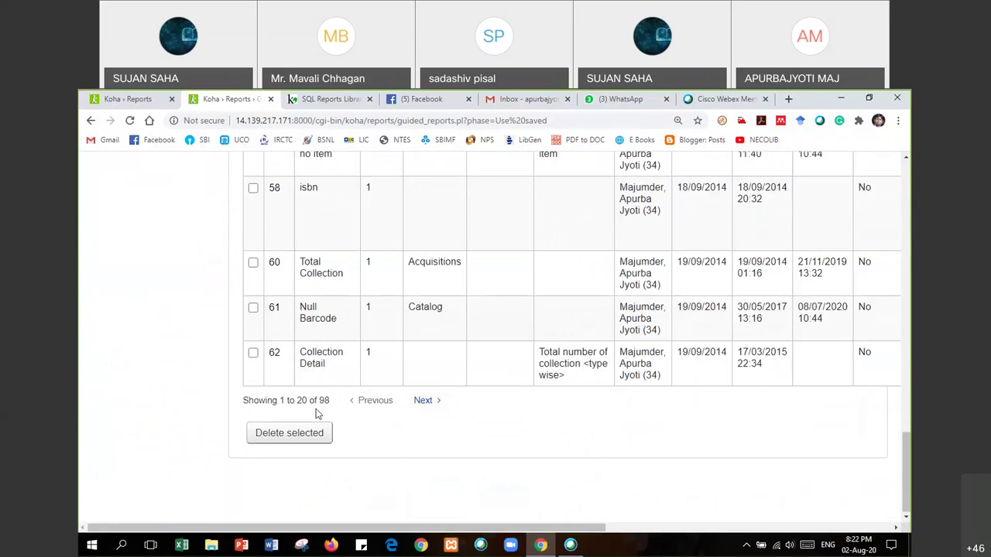
{"action": "left_click_drag", "start_coordinate": [243, 400], "coordinate": [331, 400]}
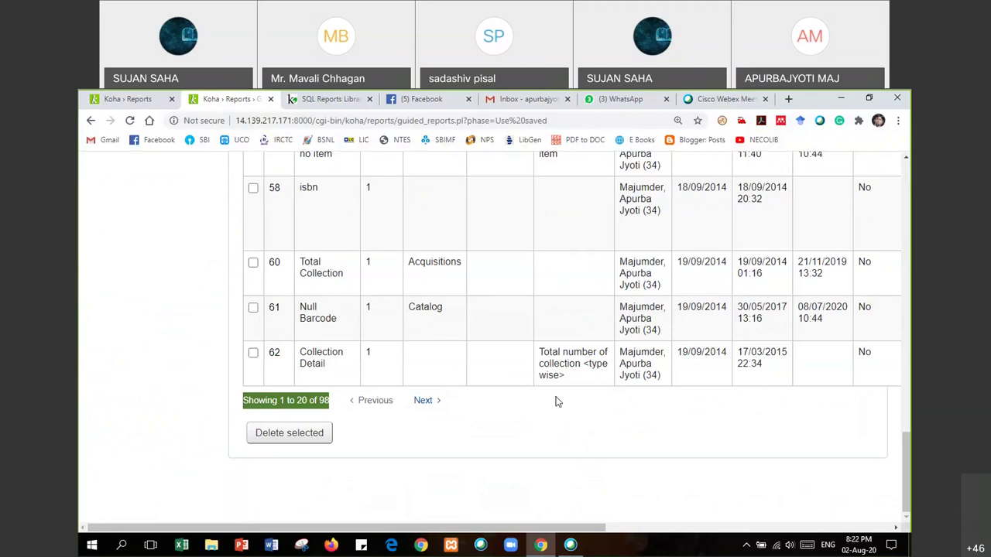
Select the saved report Collection Detail with ID 62 and run it.
{"action": "left_click", "coordinate": [252, 354]}
{"action": "scroll", "coordinate": [717, 403], "scroll_direction": "right", "scroll_amount": 10}
{"action": "left_click", "coordinate": [861, 356]}
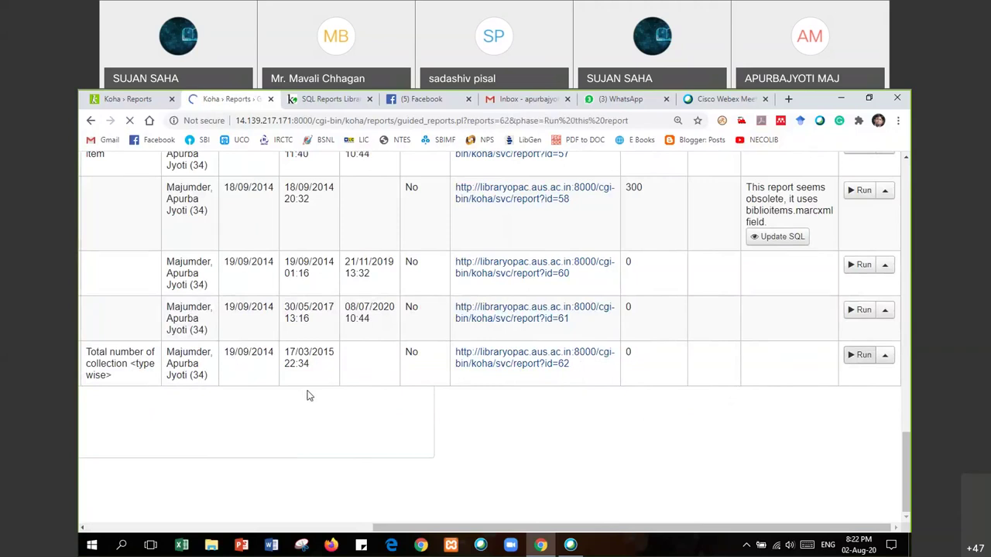
Examine the item types and their counts in the Collection Detail report, including the row without an item type.
{"action": "scroll", "coordinate": [325, 396], "scroll_direction": "down", "scroll_amount": 2}
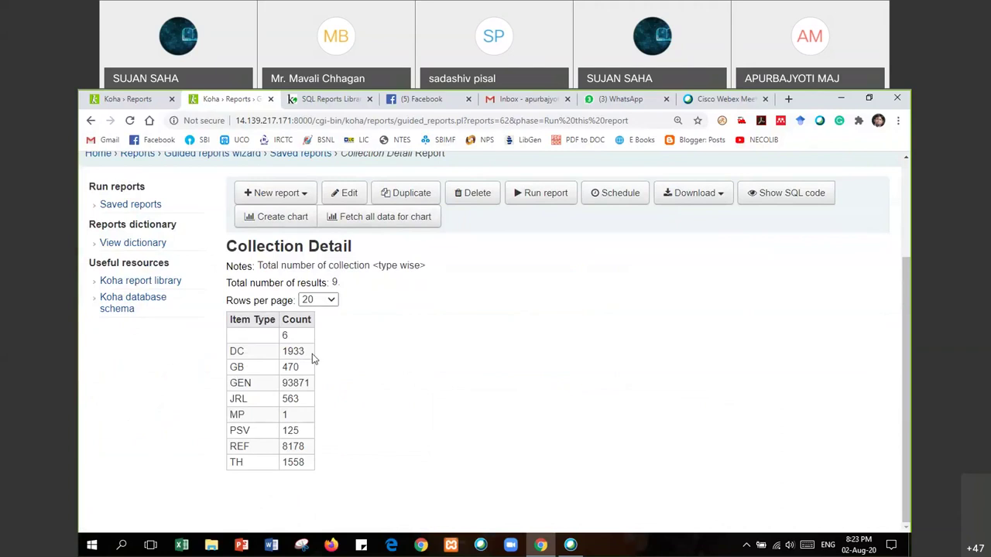
{"action": "double_click", "coordinate": [236, 367]}
{"action": "left_click", "coordinate": [243, 387]}
{"action": "double_click", "coordinate": [285, 336]}
{"action": "scroll", "coordinate": [313, 280], "scroll_direction": "up", "scroll_amount": 2}
{"action": "scroll", "coordinate": [298, 294], "scroll_direction": "down", "scroll_amount": 1}
{"action": "scroll", "coordinate": [295, 301], "scroll_direction": "down", "scroll_amount": 1}
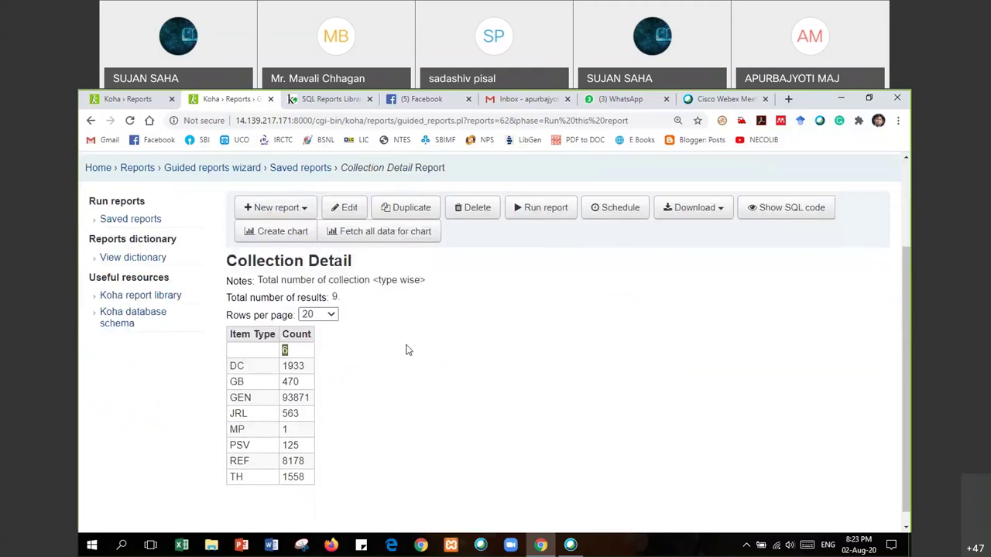
{"action": "scroll", "coordinate": [402, 346], "scroll_direction": "up", "scroll_amount": 3}
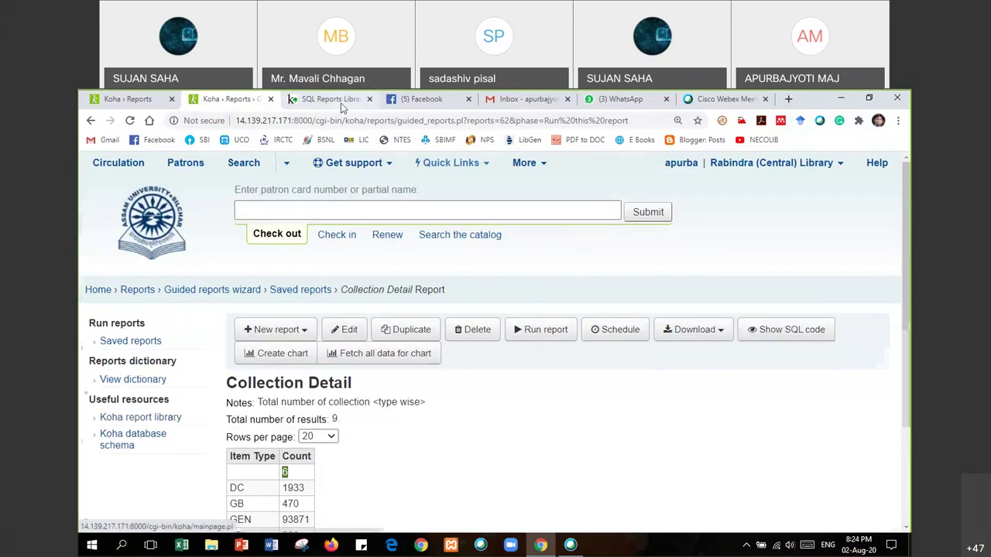
Look up the Total Collection Size by Date query in the Koha wiki's SQL Reports Library, and return to the Collection Detail report.
{"action": "left_click", "coordinate": [341, 103]}
{"action": "scroll", "coordinate": [281, 384], "scroll_direction": "down", "scroll_amount": 6}
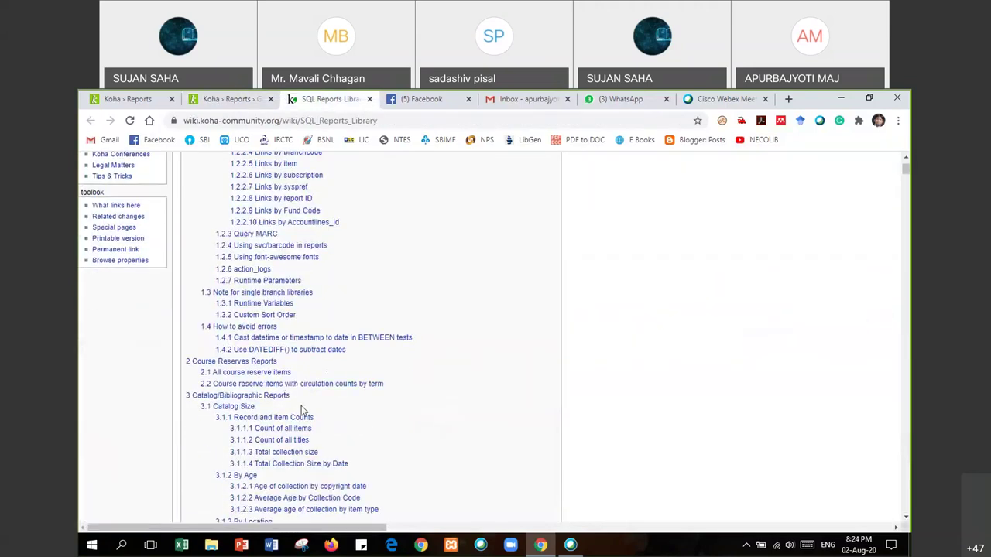
{"action": "scroll", "coordinate": [301, 406], "scroll_direction": "down", "scroll_amount": 2}
{"action": "left_click", "coordinate": [301, 345]}
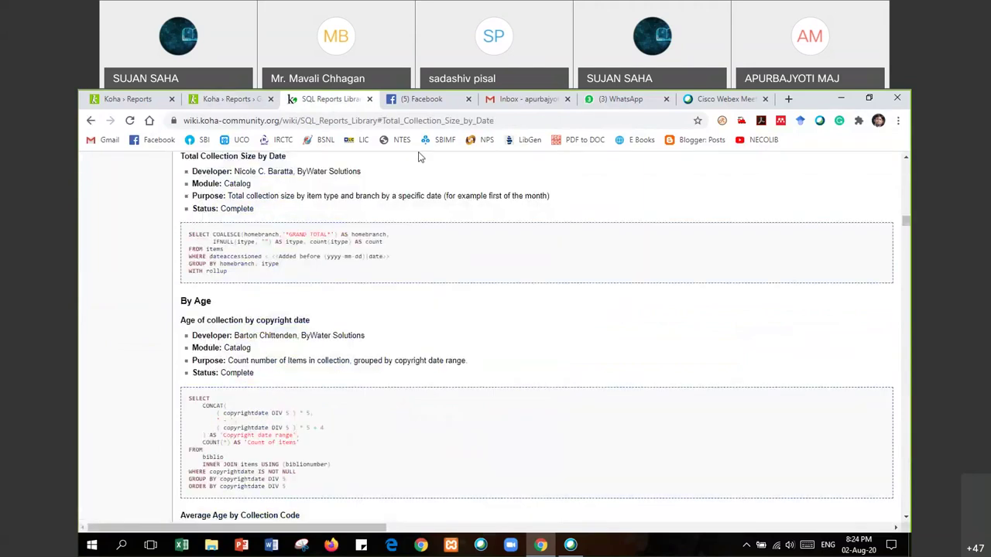
{"action": "left_click", "coordinate": [255, 101]}
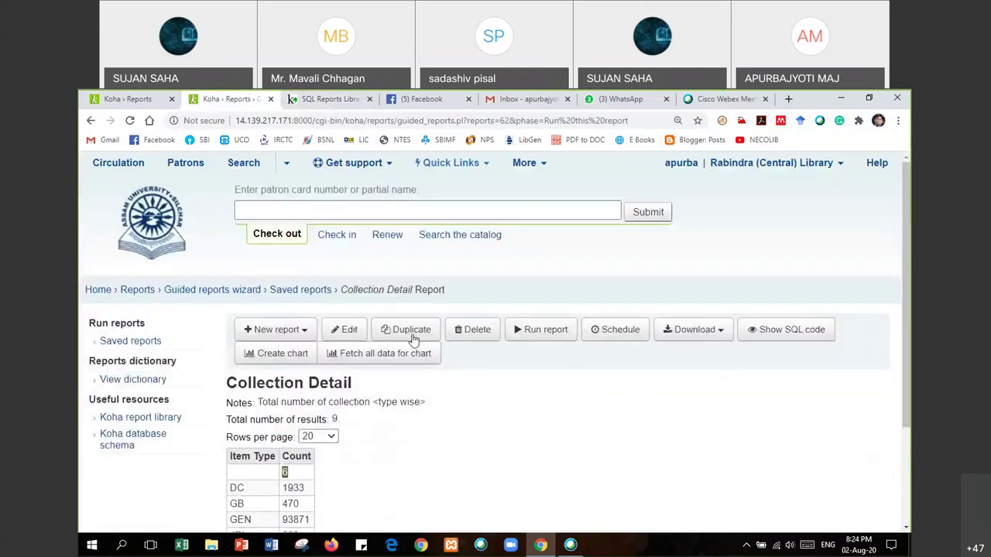
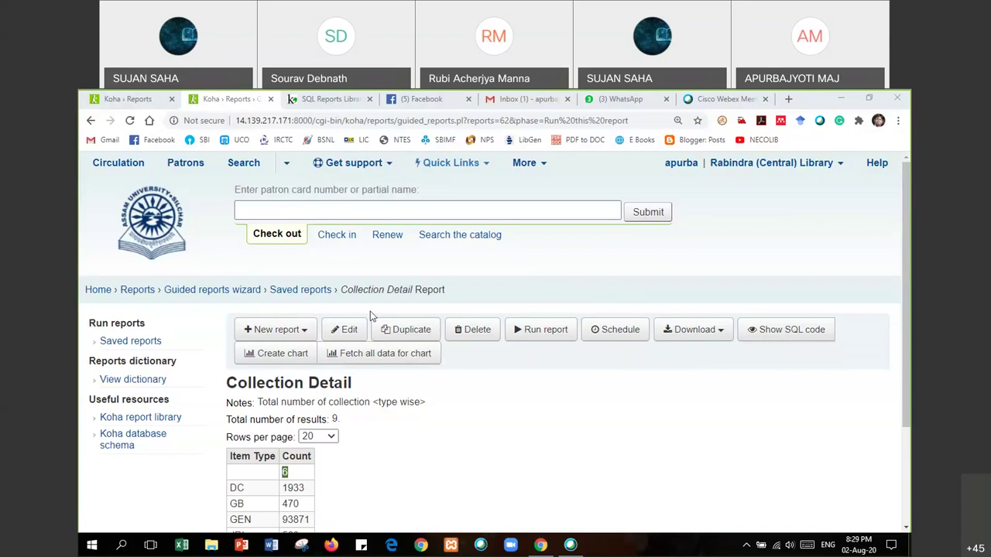
Go to the Reports home page and look over its guided reports, statistics wizards, top lists and other report sections.
{"action": "left_click", "coordinate": [139, 296]}
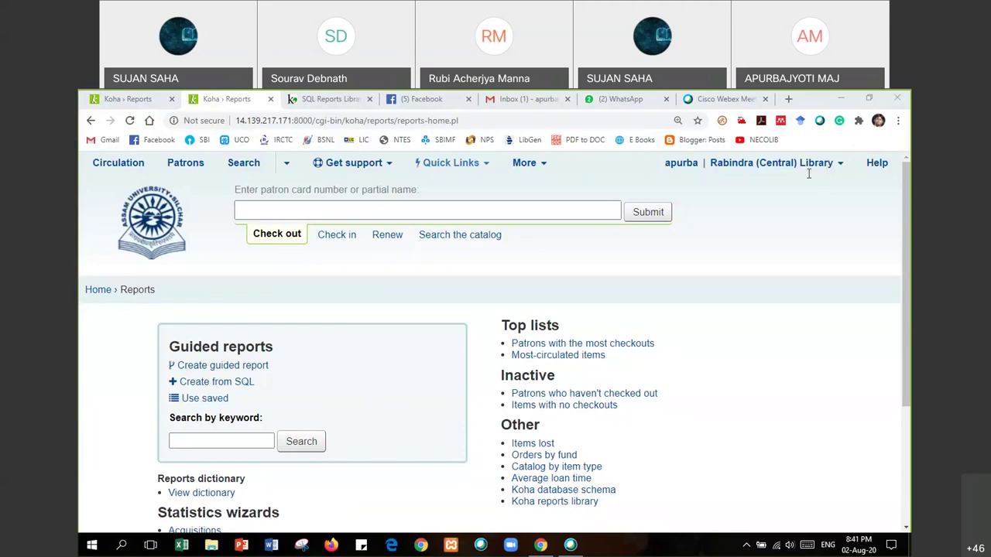
{"action": "scroll", "coordinate": [668, 248], "scroll_direction": "down", "scroll_amount": 3}
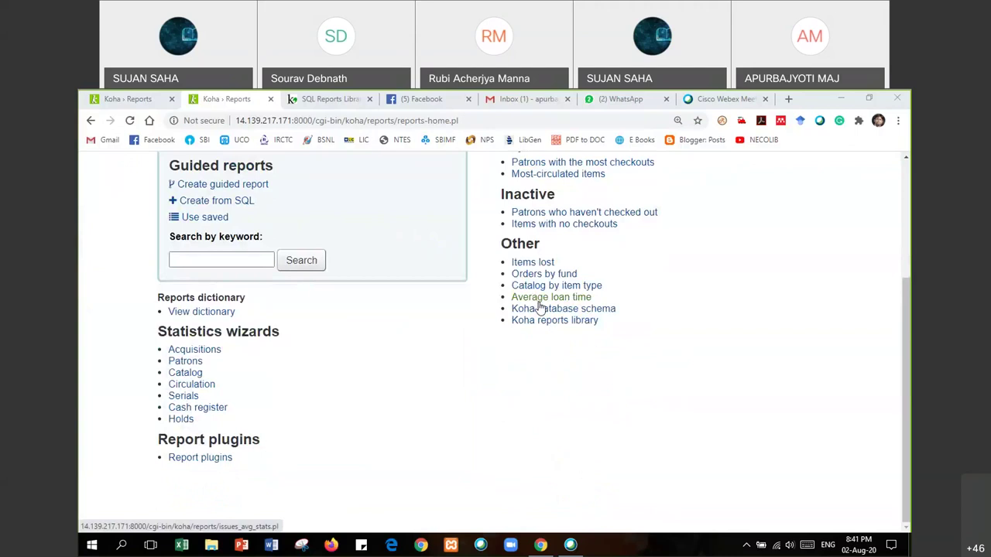
{"action": "scroll", "coordinate": [436, 332], "scroll_direction": "up", "scroll_amount": 3}
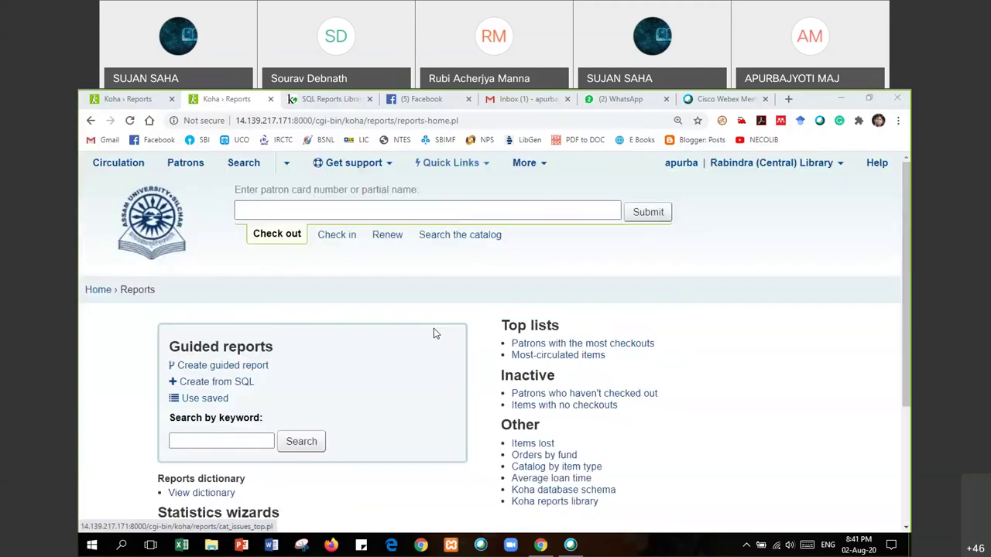
Open the saved guided reports, show the Accounts group and look through its fine reports.
{"action": "left_click", "coordinate": [211, 403]}
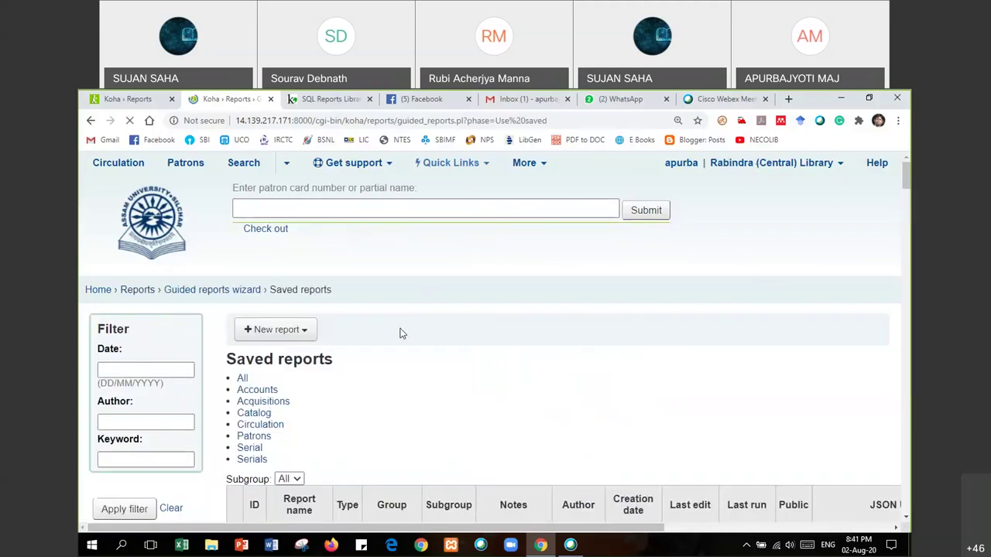
{"action": "scroll", "coordinate": [401, 333], "scroll_direction": "down", "scroll_amount": 2}
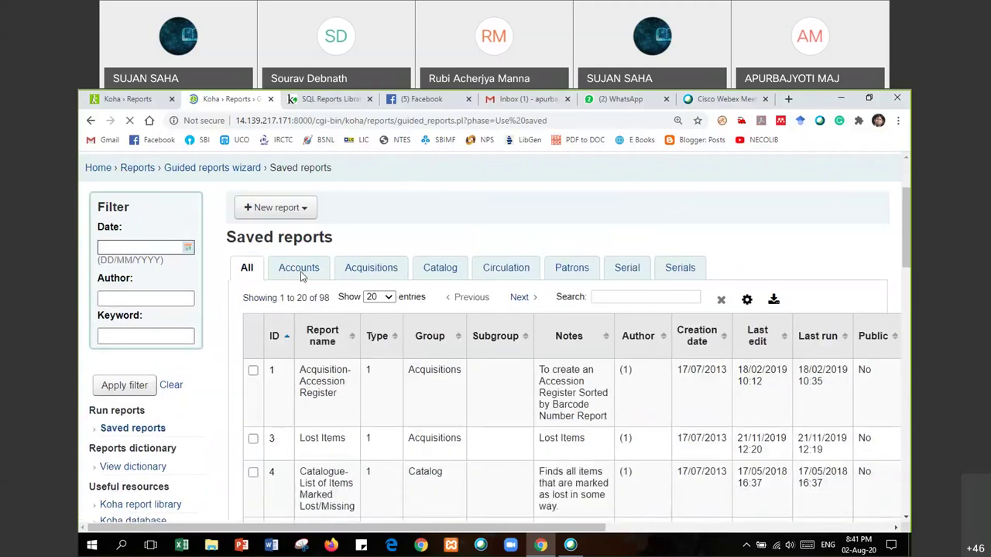
{"action": "left_click", "coordinate": [309, 271]}
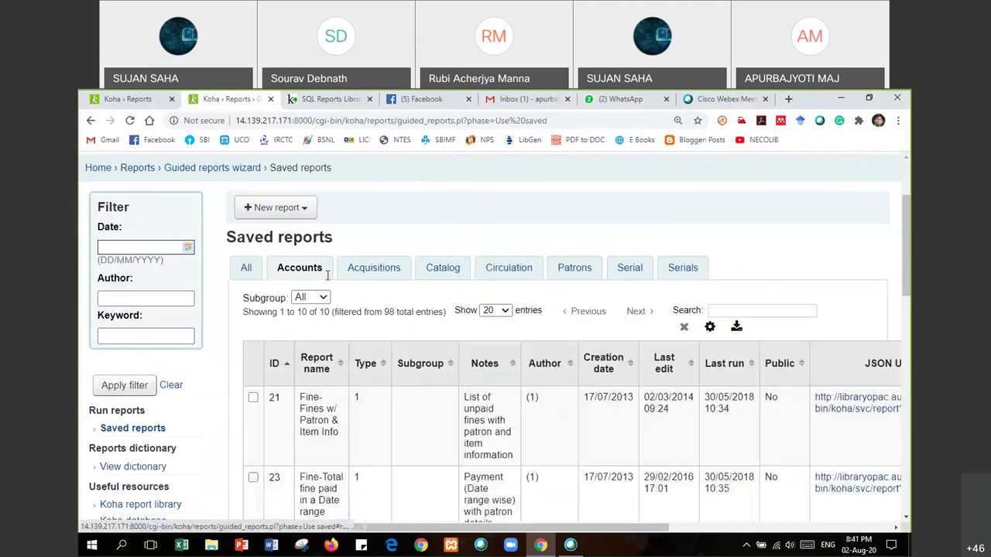
{"action": "scroll", "coordinate": [370, 310], "scroll_direction": "down", "scroll_amount": 2}
{"action": "scroll", "coordinate": [374, 309], "scroll_direction": "down", "scroll_amount": 2}
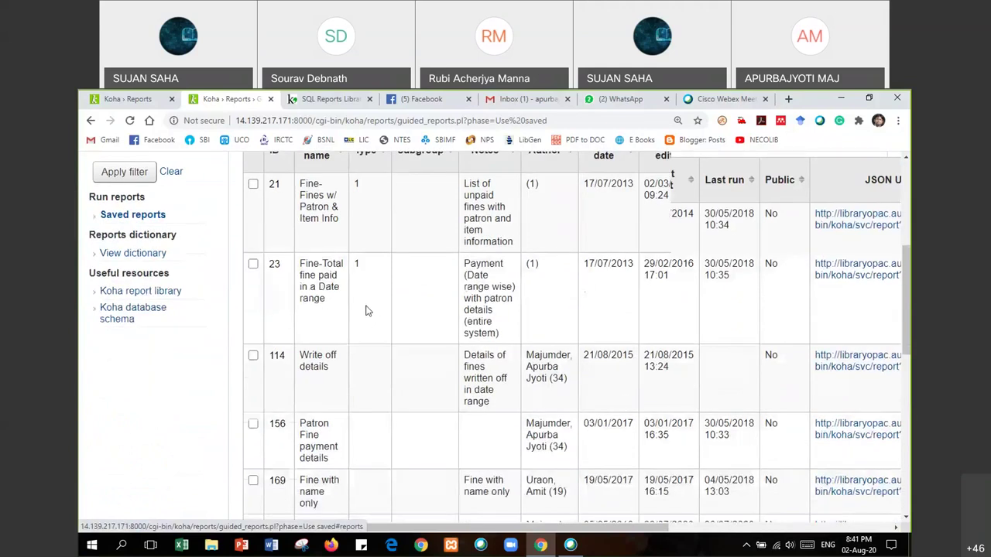
{"action": "scroll", "coordinate": [332, 240], "scroll_direction": "up", "scroll_amount": 1}
Select the report Fine-Total fine paid in a Date range and start it to reach its date parameters.
{"action": "left_click", "coordinate": [253, 233]}
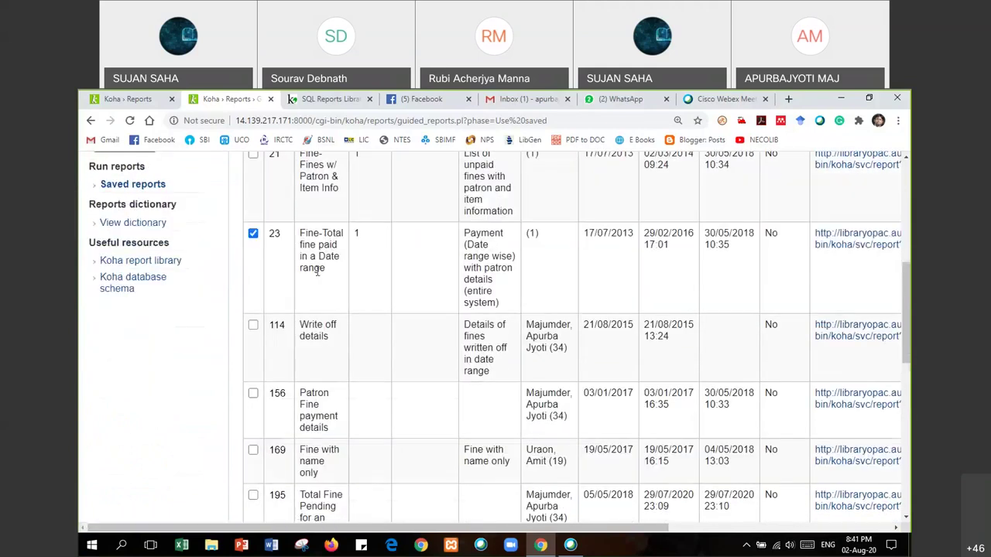
{"action": "scroll", "coordinate": [325, 271], "scroll_direction": "down", "scroll_amount": 1}
{"action": "scroll", "coordinate": [363, 278], "scroll_direction": "up", "scroll_amount": 2}
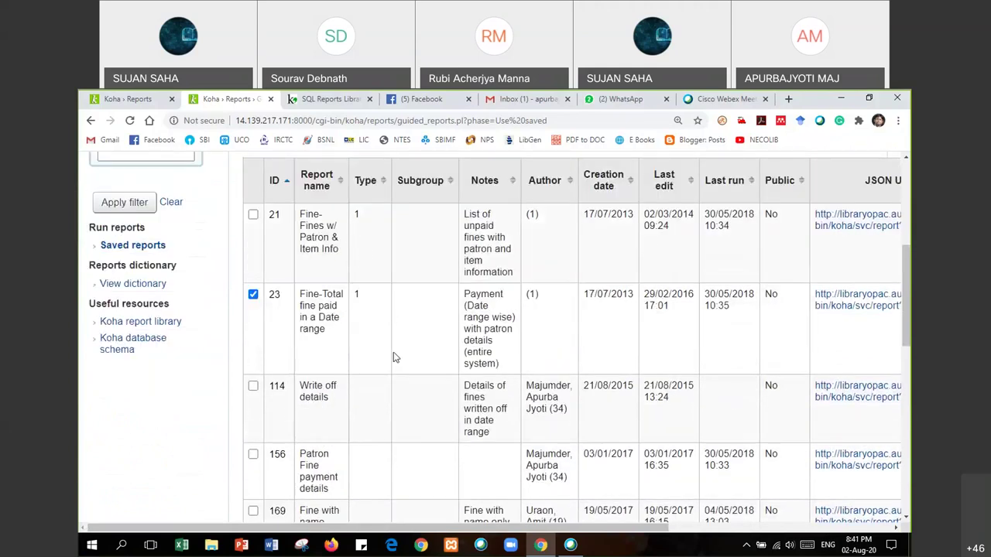
{"action": "scroll", "coordinate": [695, 517], "scroll_direction": "right", "scroll_amount": 7}
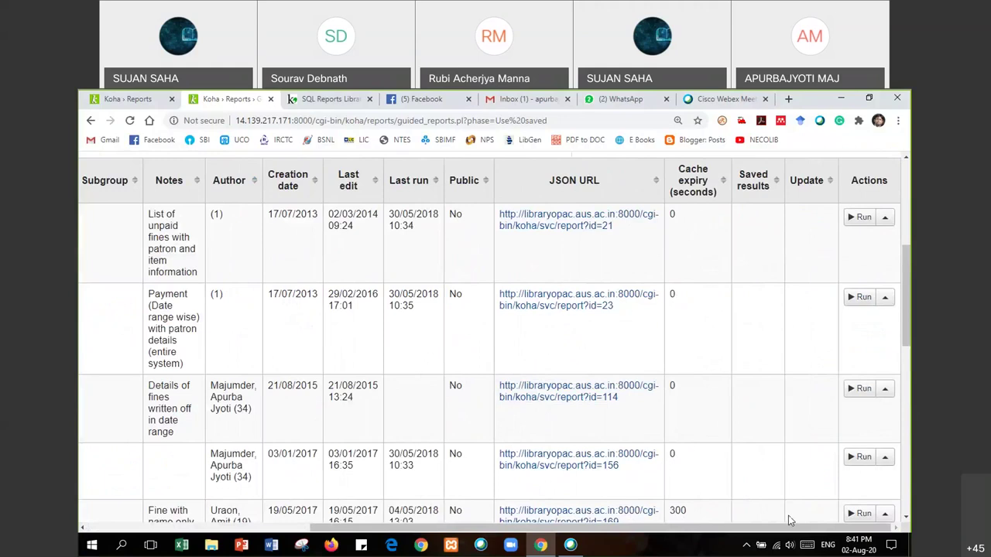
{"action": "left_click", "coordinate": [863, 300]}
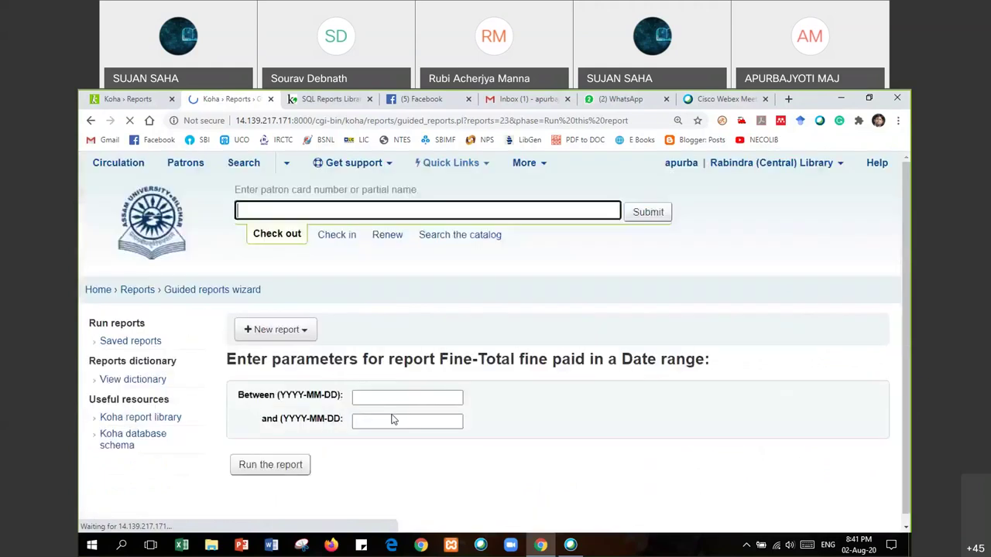
Try to run the Fine-Total fine paid in a Date range report for the period 2019-04-01 to 2020-03-31.
{"action": "left_click", "coordinate": [384, 397]}
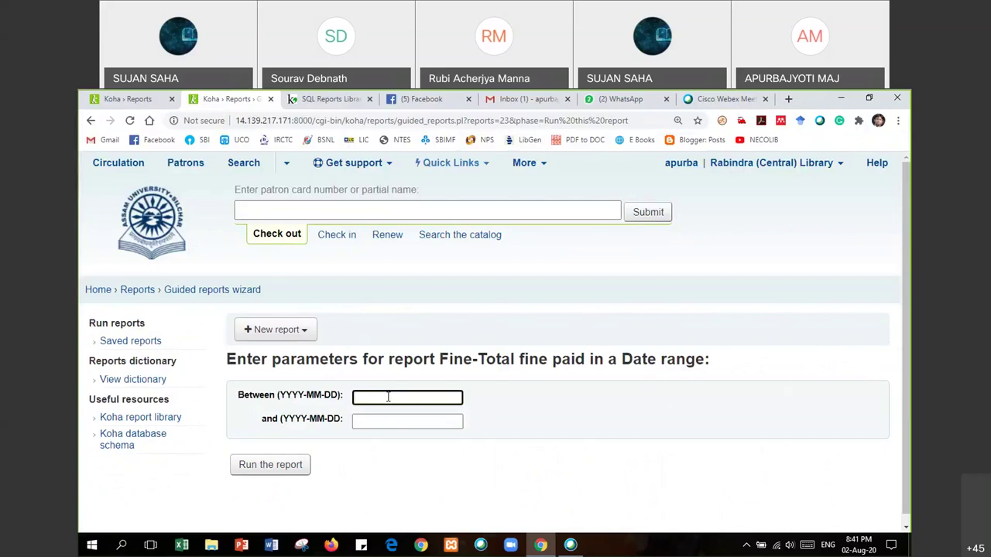
{"action": "type", "text": "2019-0"}
{"action": "type", "text": "4-01"}
{"action": "left_click", "coordinate": [370, 422]}
{"action": "type", "text": "202"}
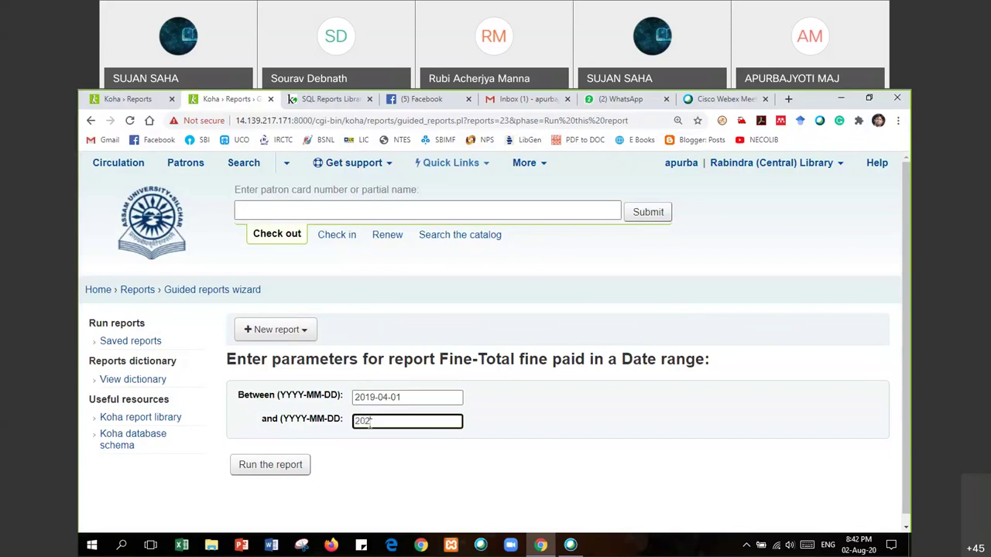
{"action": "type", "text": "0-03-31"}
{"action": "left_click", "coordinate": [288, 465]}
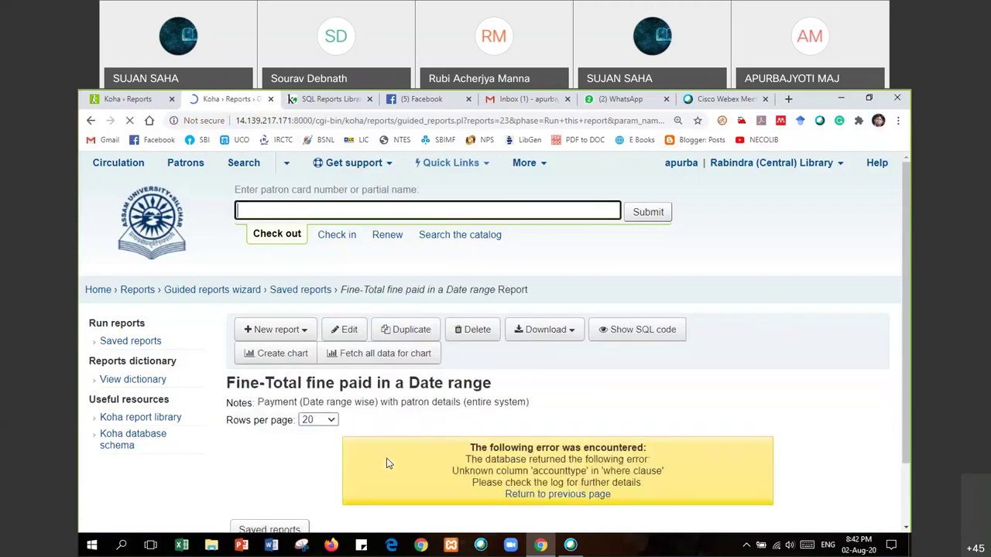
{"action": "scroll", "coordinate": [405, 456], "scroll_direction": "down", "scroll_amount": 1}
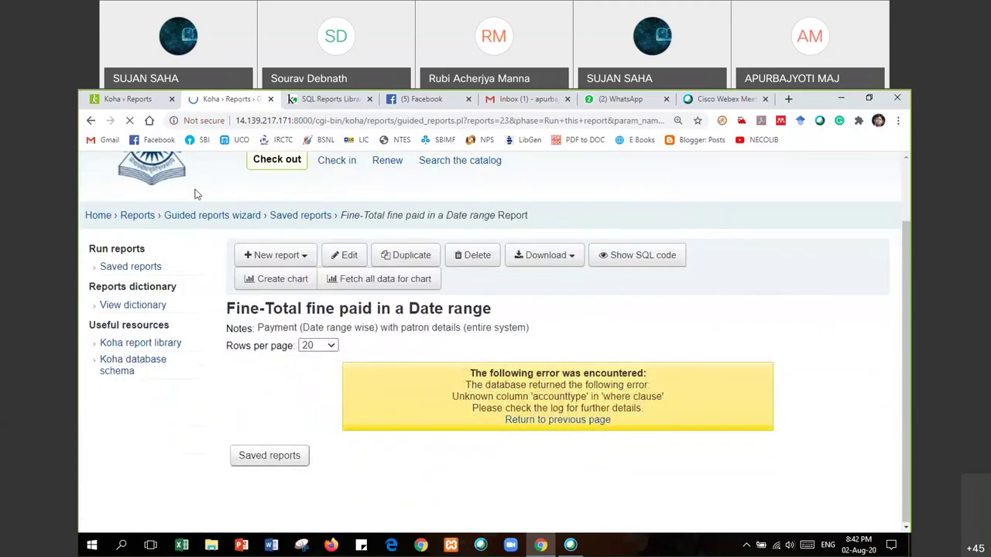
Return to the Accounts group of saved reports, select the Patron Fine payment details report and run it.
{"action": "left_click", "coordinate": [90, 121]}
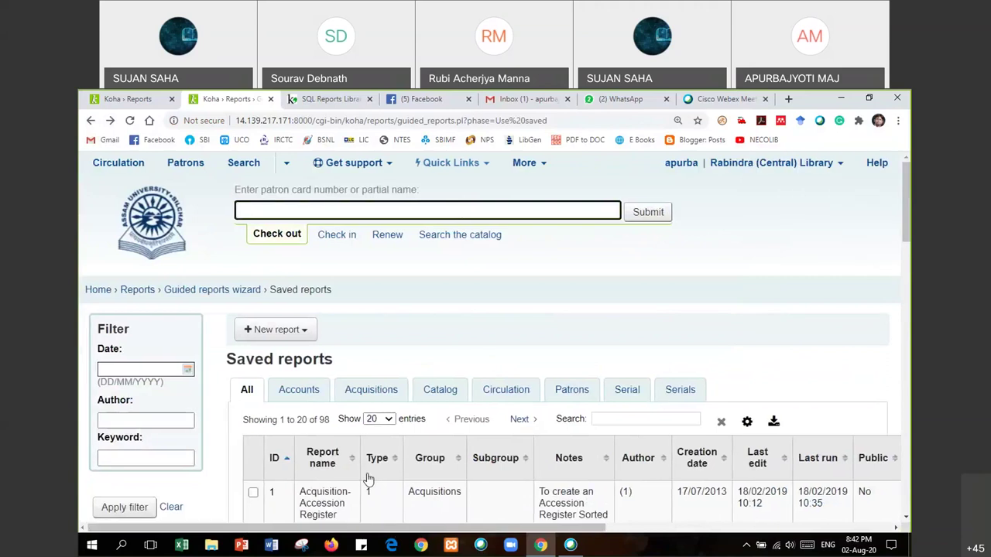
{"action": "left_click", "coordinate": [310, 389]}
{"action": "scroll", "coordinate": [342, 395], "scroll_direction": "down", "scroll_amount": 3}
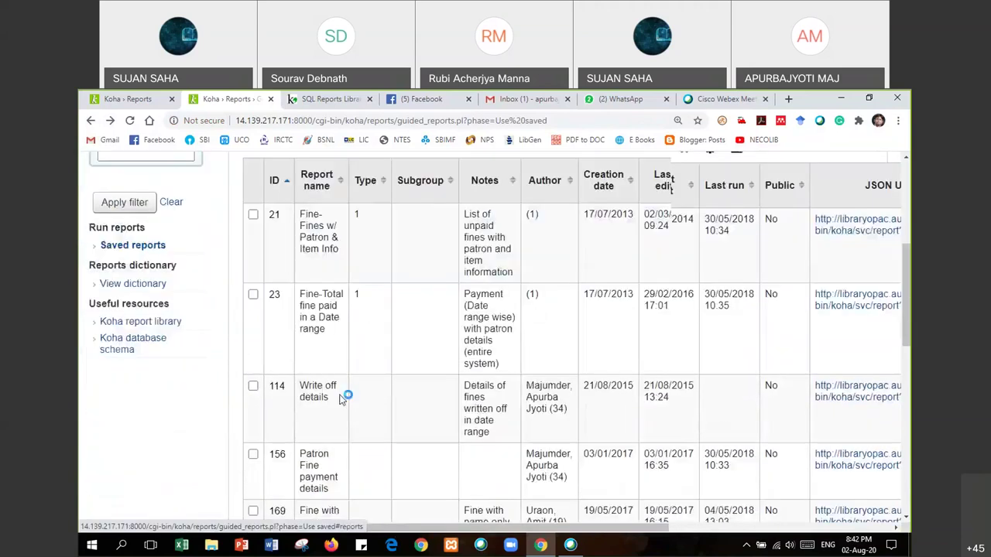
{"action": "scroll", "coordinate": [344, 387], "scroll_direction": "down", "scroll_amount": 3}
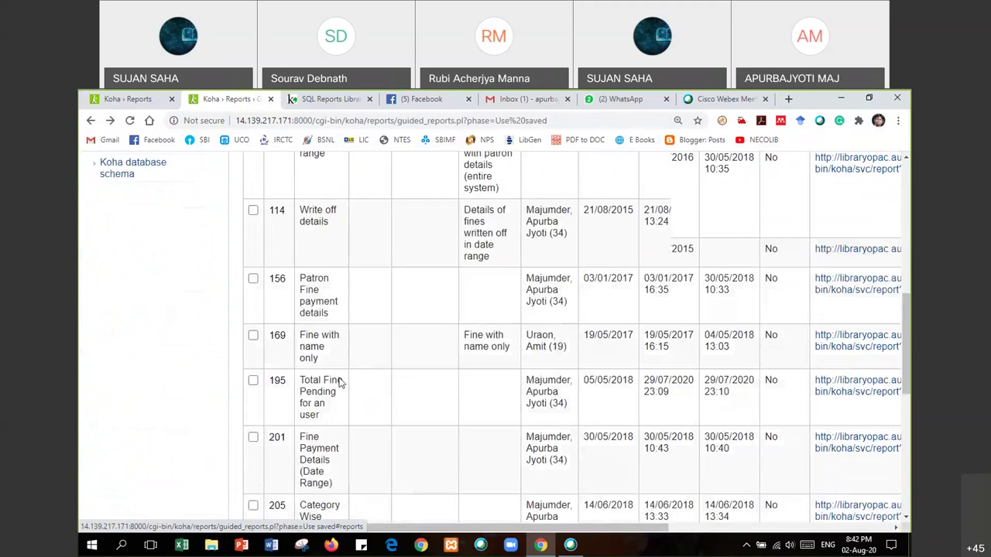
{"action": "left_click", "coordinate": [253, 271]}
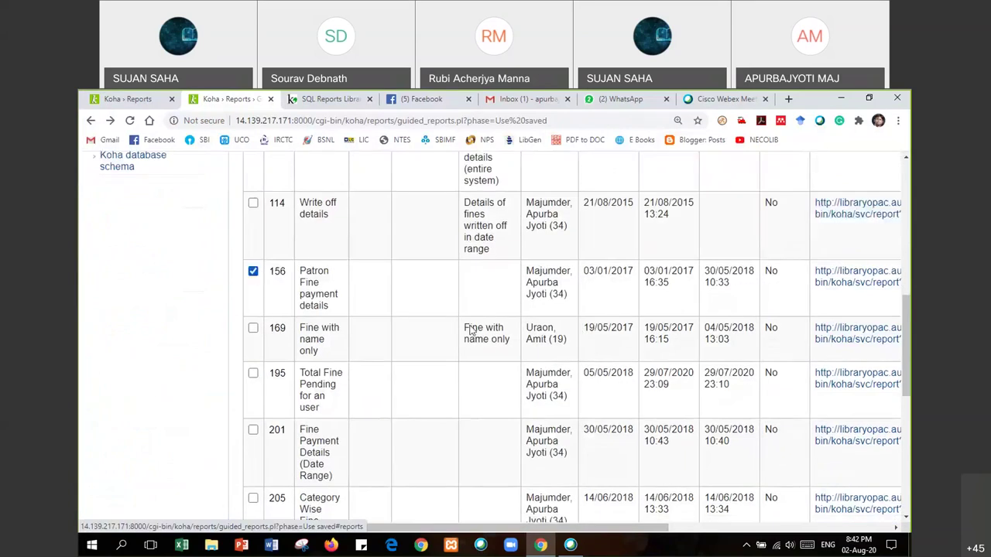
{"action": "scroll", "coordinate": [758, 466], "scroll_direction": "right", "scroll_amount": 3}
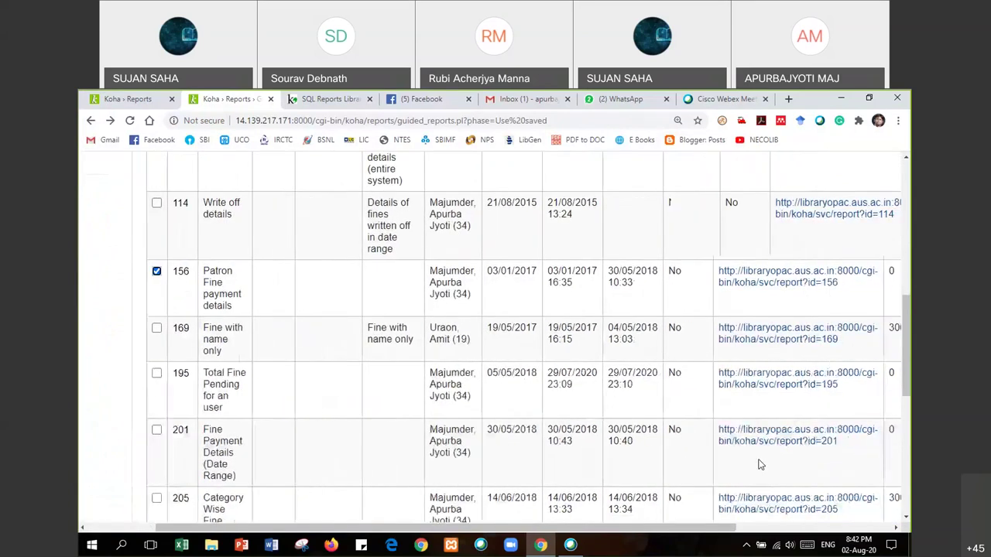
{"action": "scroll", "coordinate": [759, 464], "scroll_direction": "right", "scroll_amount": 3}
{"action": "left_click", "coordinate": [862, 275]}
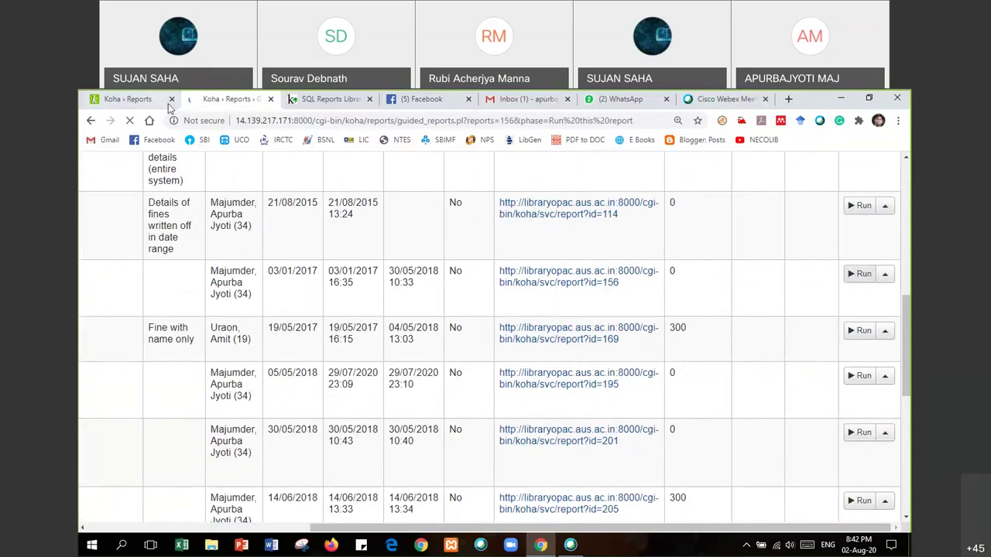
Look through the Patron Fine payment details results, examining the card number, name, category, amount and outstanding amount columns.
{"action": "scroll", "coordinate": [631, 343], "scroll_direction": "down", "scroll_amount": 5}
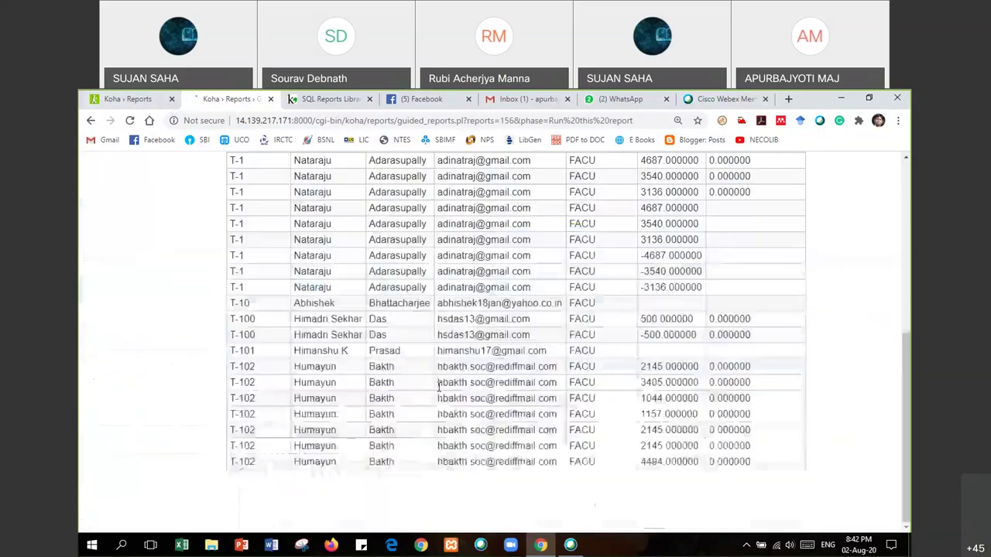
{"action": "scroll", "coordinate": [632, 343], "scroll_direction": "up", "scroll_amount": 3}
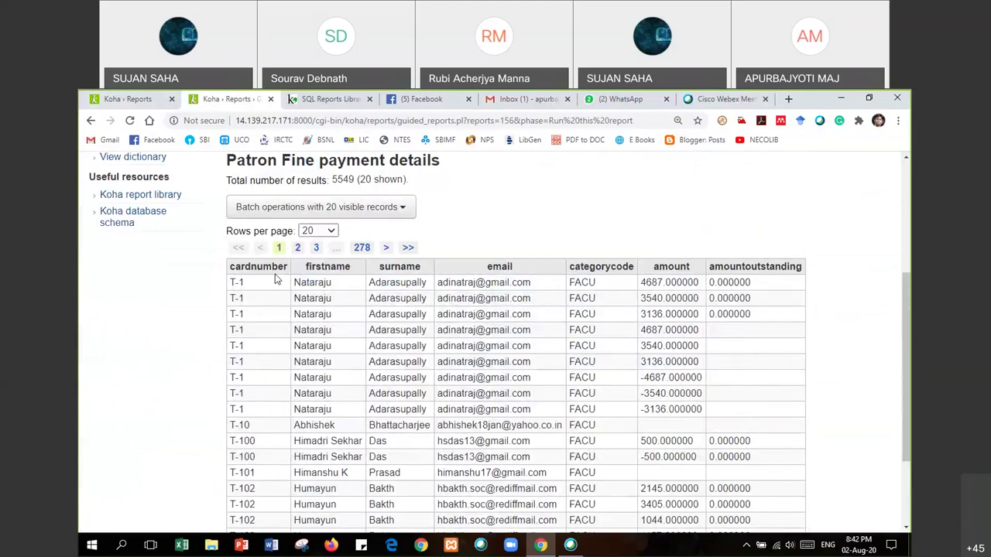
{"action": "scroll", "coordinate": [247, 387], "scroll_direction": "down", "scroll_amount": 1}
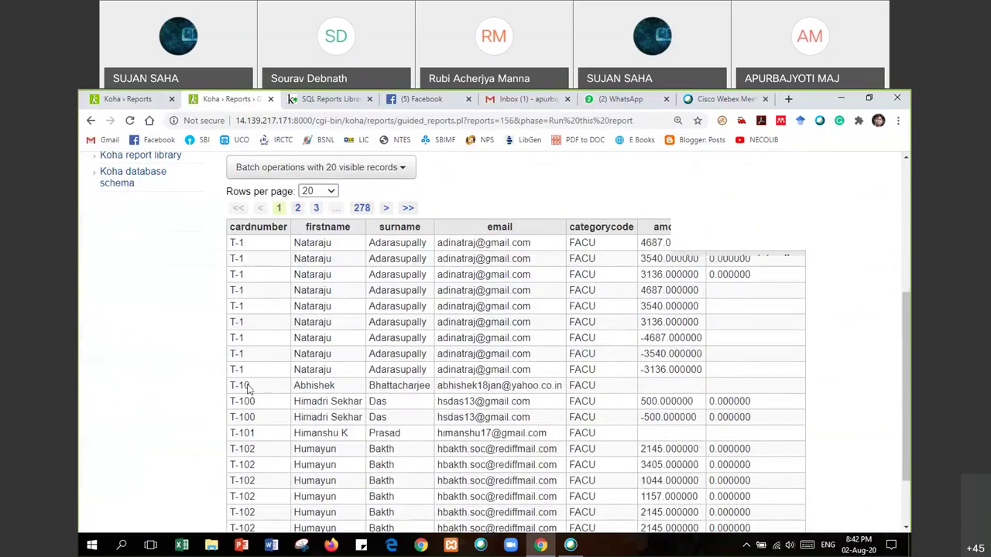
{"action": "scroll", "coordinate": [247, 387], "scroll_direction": "up", "scroll_amount": 3}
{"action": "scroll", "coordinate": [253, 343], "scroll_direction": "down", "scroll_amount": 2}
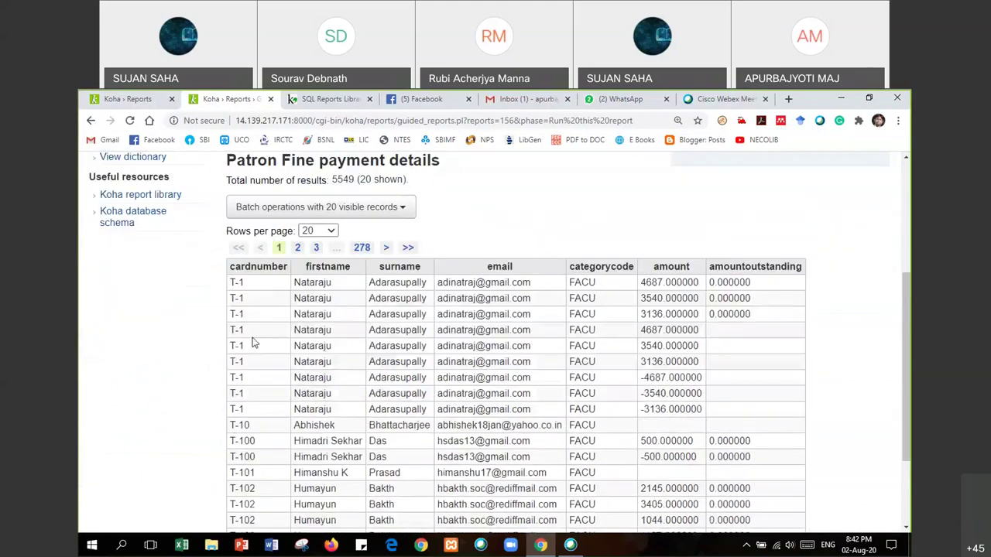
{"action": "scroll", "coordinate": [596, 328], "scroll_direction": "down", "scroll_amount": 2}
{"action": "scroll", "coordinate": [596, 328], "scroll_direction": "up", "scroll_amount": 2}
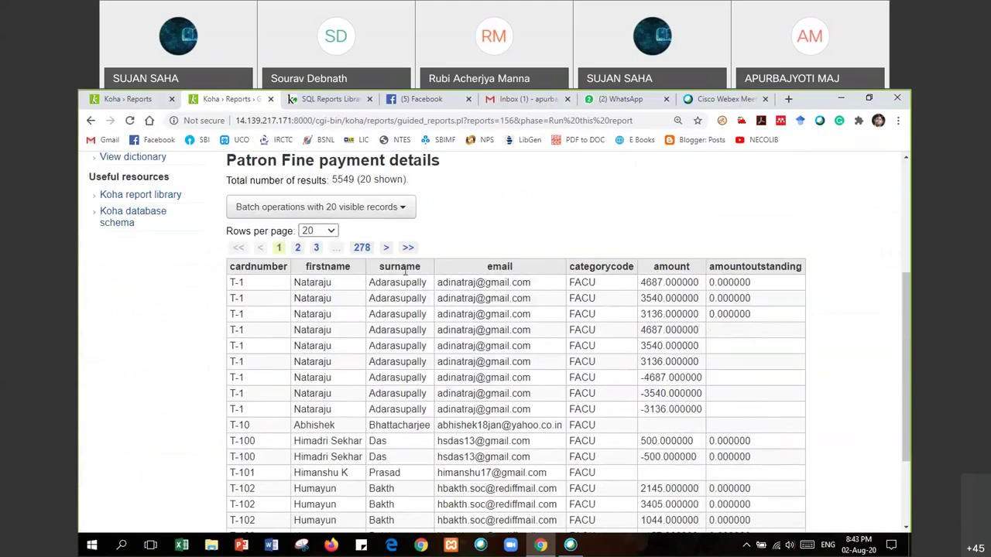
Go back to the saved reports list and start building a new guided report.
{"action": "left_click", "coordinate": [91, 120]}
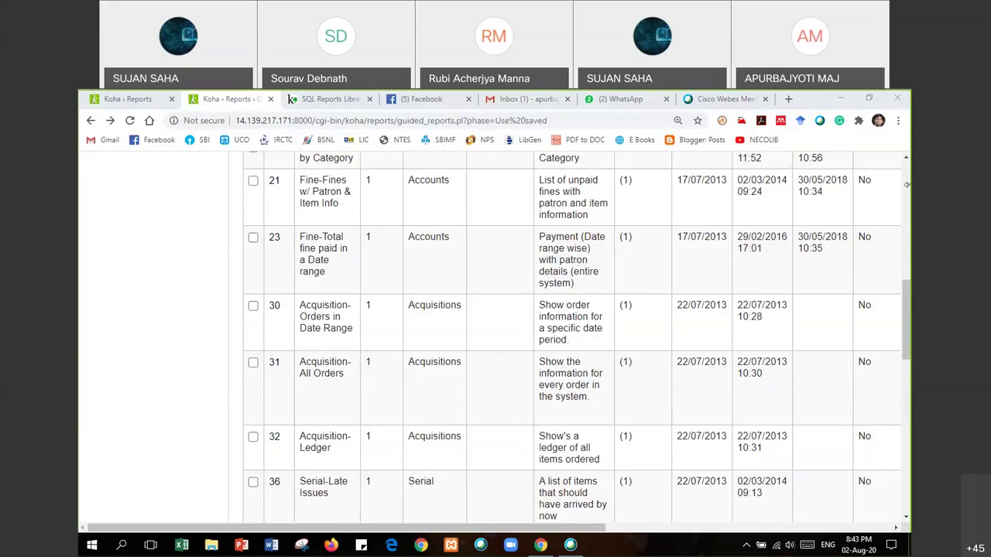
{"action": "left_click", "coordinate": [901, 109]}
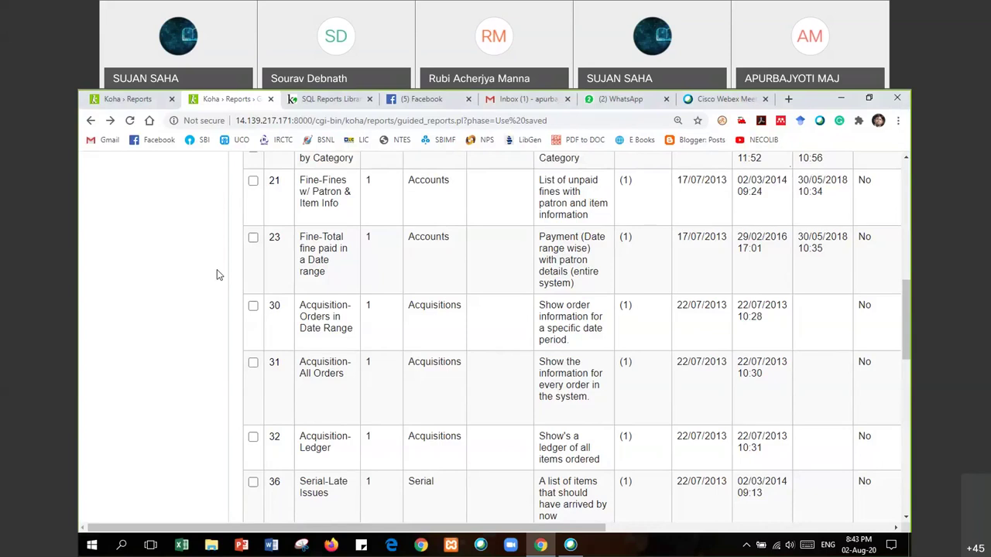
{"action": "scroll", "coordinate": [217, 274], "scroll_direction": "up", "scroll_amount": 10}
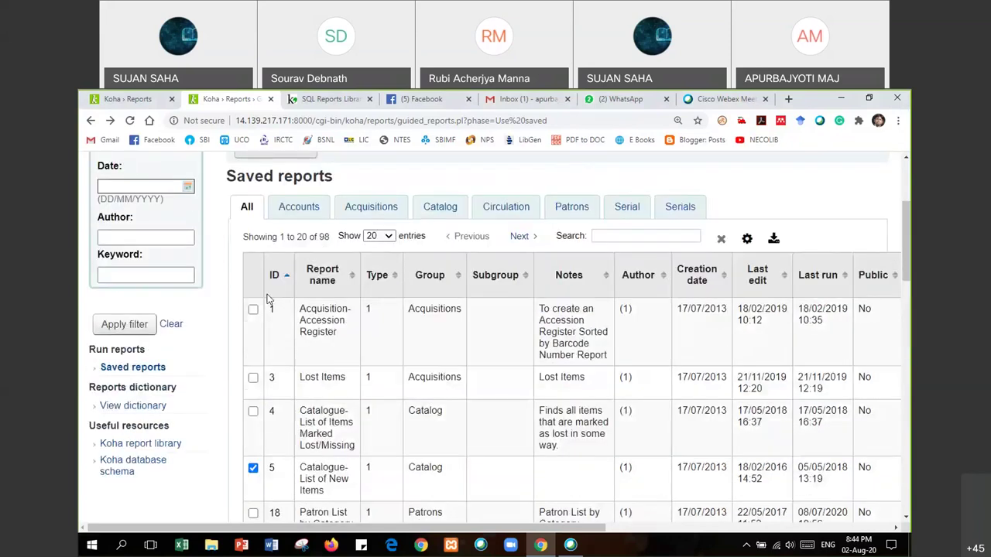
{"action": "left_click", "coordinate": [307, 272]}
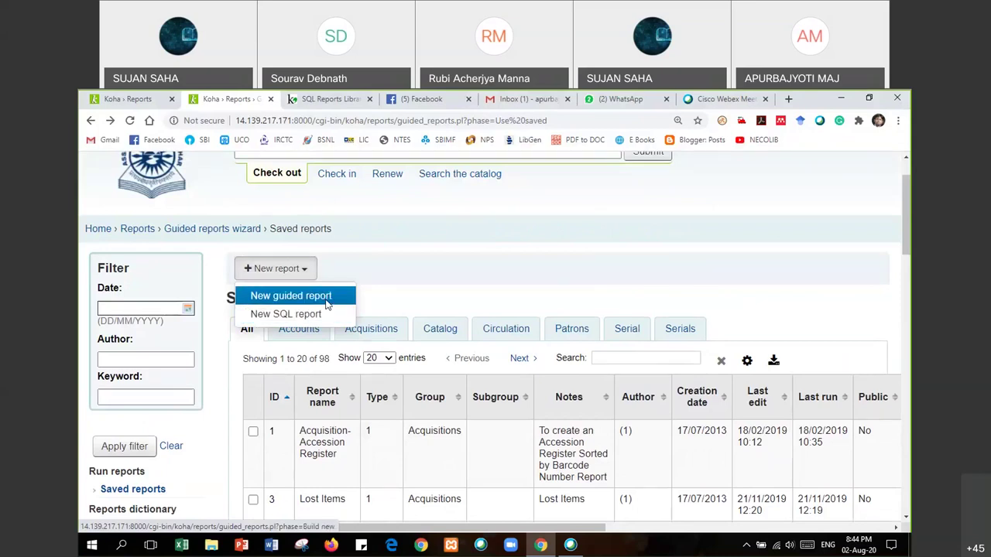
{"action": "left_click", "coordinate": [326, 302]}
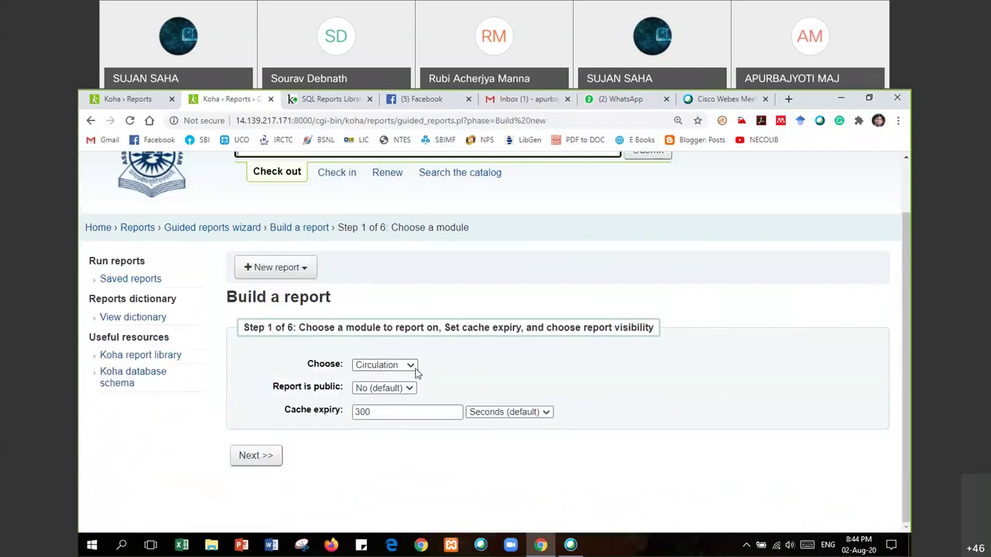
Choose the Circulation module, keep the report non-public with a cache expiry of 300 seconds, and continue to the report type.
{"action": "left_click", "coordinate": [411, 367]}
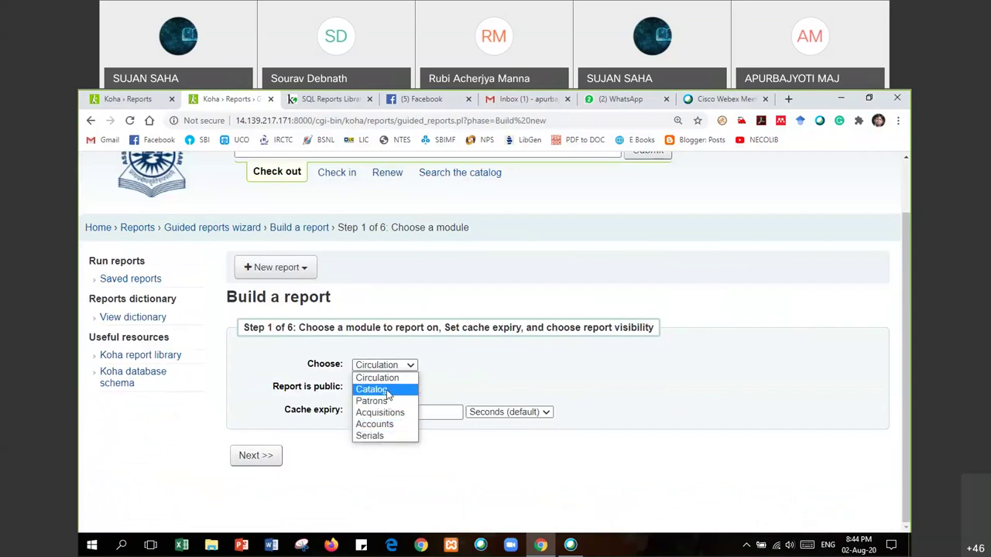
{"action": "left_click", "coordinate": [387, 395]}
{"action": "left_click", "coordinate": [411, 367]}
{"action": "left_click", "coordinate": [401, 379]}
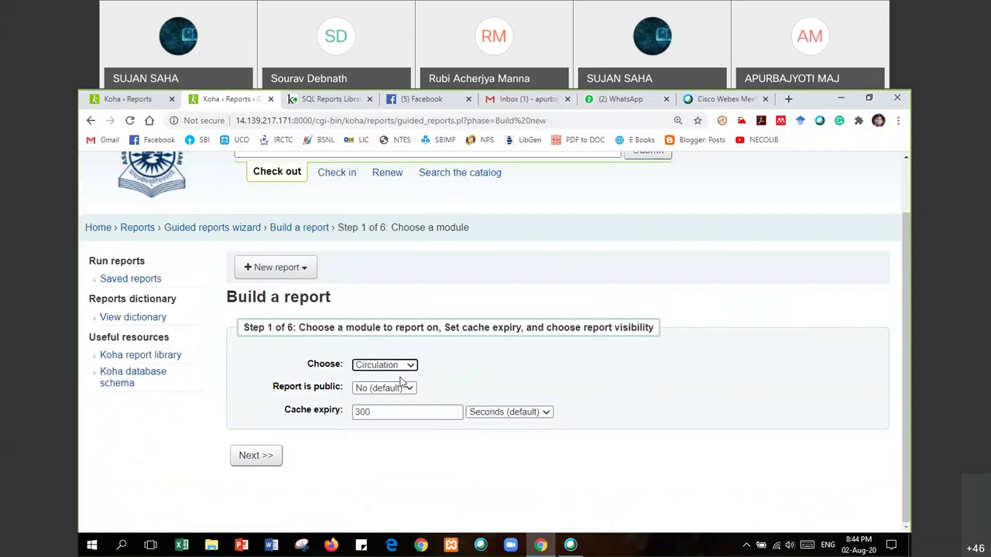
{"action": "left_click", "coordinate": [407, 388]}
{"action": "left_click", "coordinate": [408, 392]}
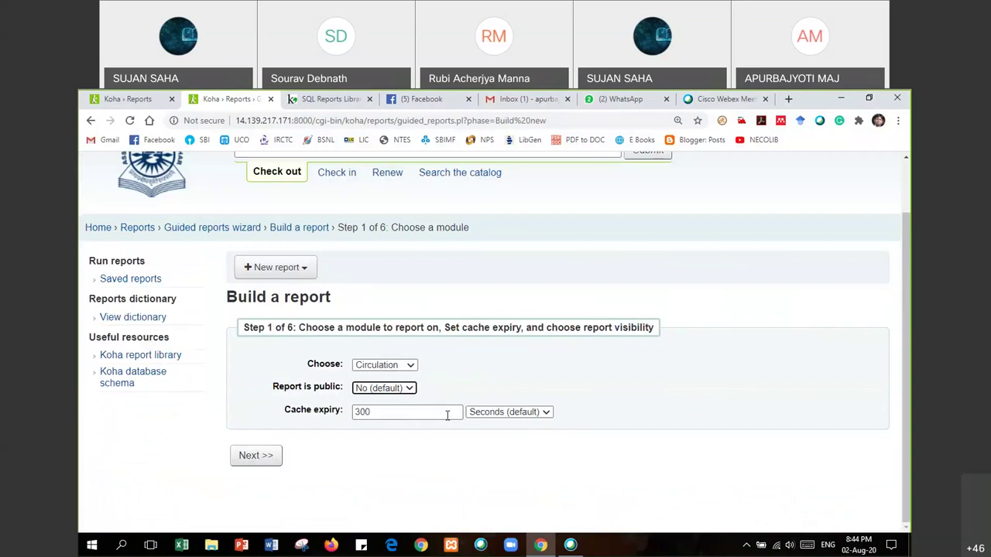
{"action": "left_click", "coordinate": [259, 458]}
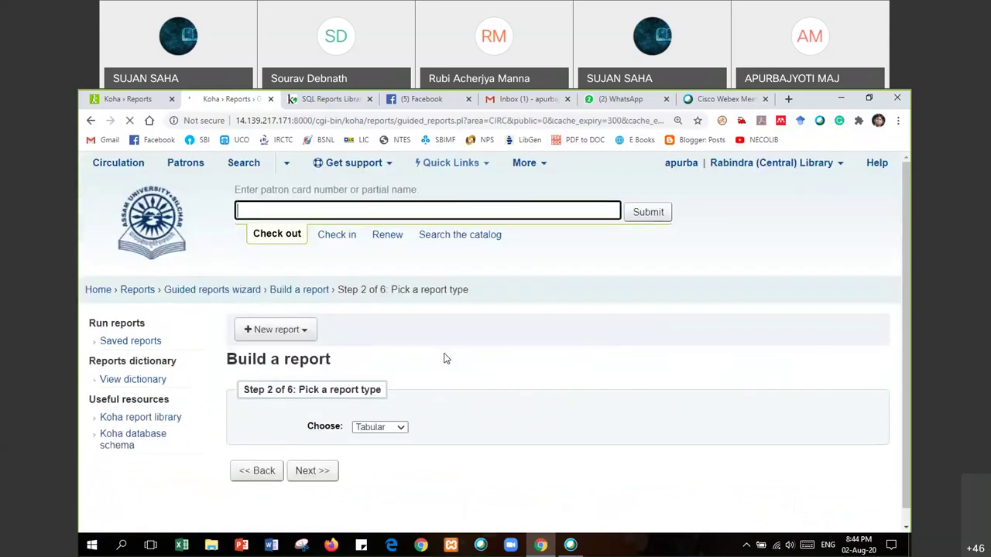
Accept the Tabular report type and add the Card number column (borrowers.cardnumber) to the report.
{"action": "scroll", "coordinate": [437, 356], "scroll_direction": "down", "scroll_amount": 1}
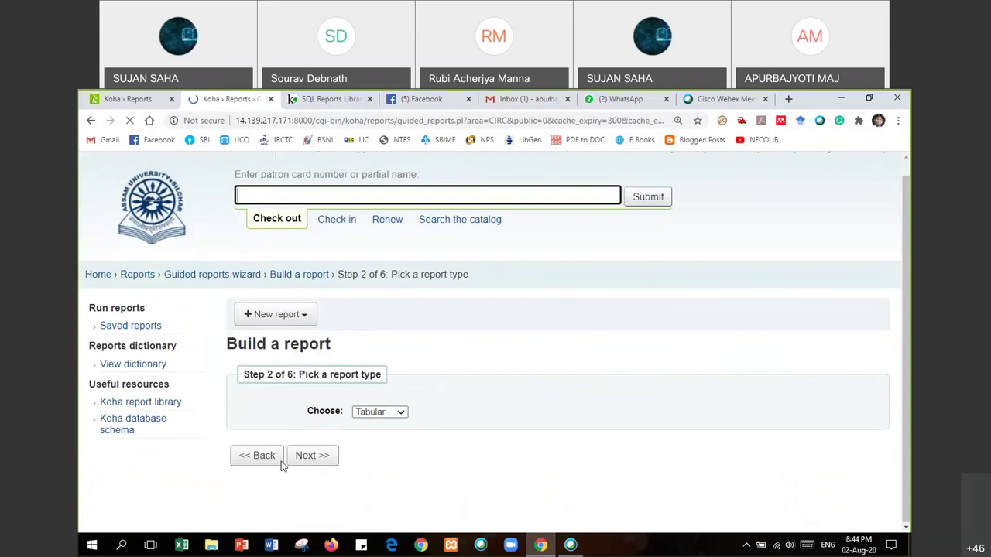
{"action": "left_click", "coordinate": [309, 456]}
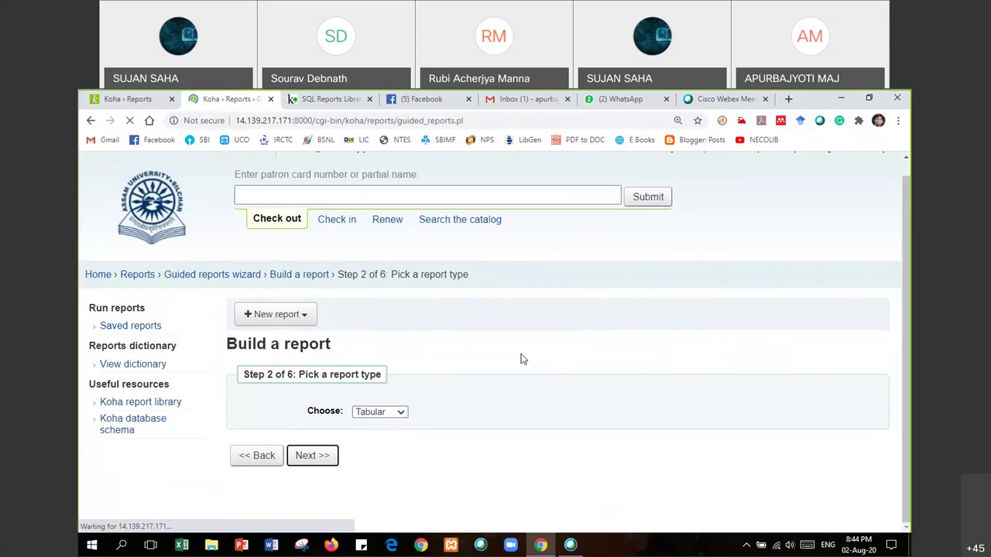
{"action": "scroll", "coordinate": [520, 358], "scroll_direction": "down", "scroll_amount": 3}
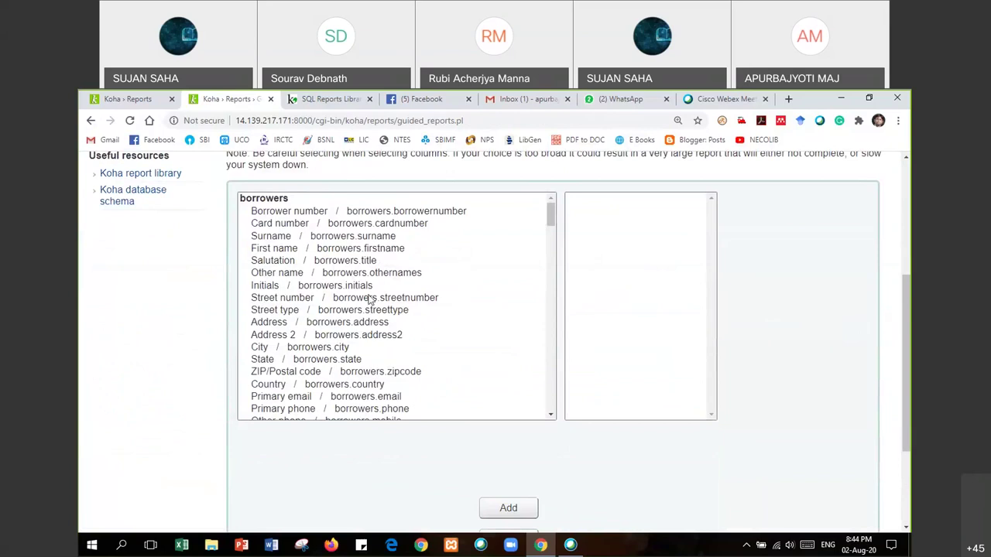
{"action": "left_click", "coordinate": [335, 225]}
{"action": "left_click", "coordinate": [511, 506]}
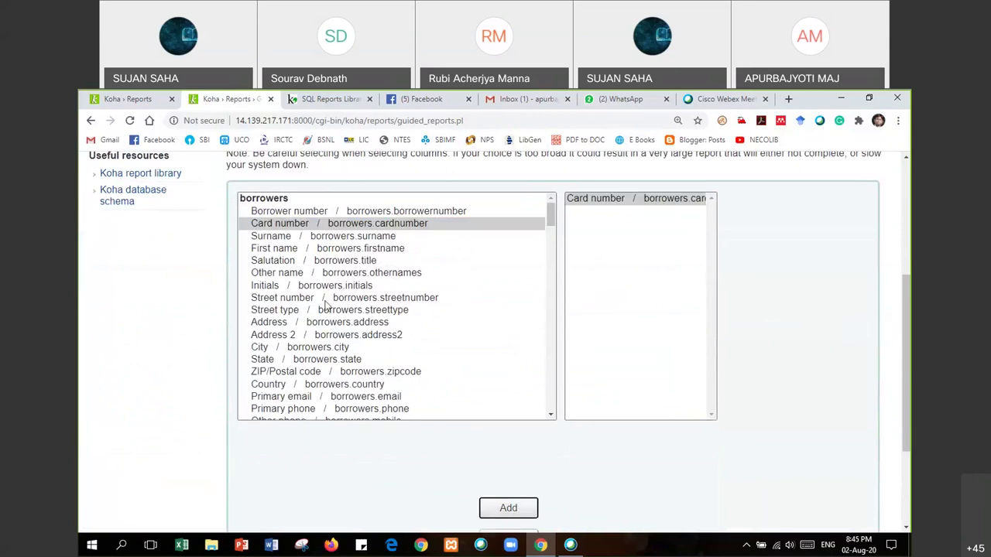
Look through the available borrowers columns, including contact details, patron category, registration and expiry dates, gender and alternate contact fields.
{"action": "scroll", "coordinate": [325, 306], "scroll_direction": "down", "scroll_amount": 5}
{"action": "scroll", "coordinate": [318, 294], "scroll_direction": "up", "scroll_amount": 2}
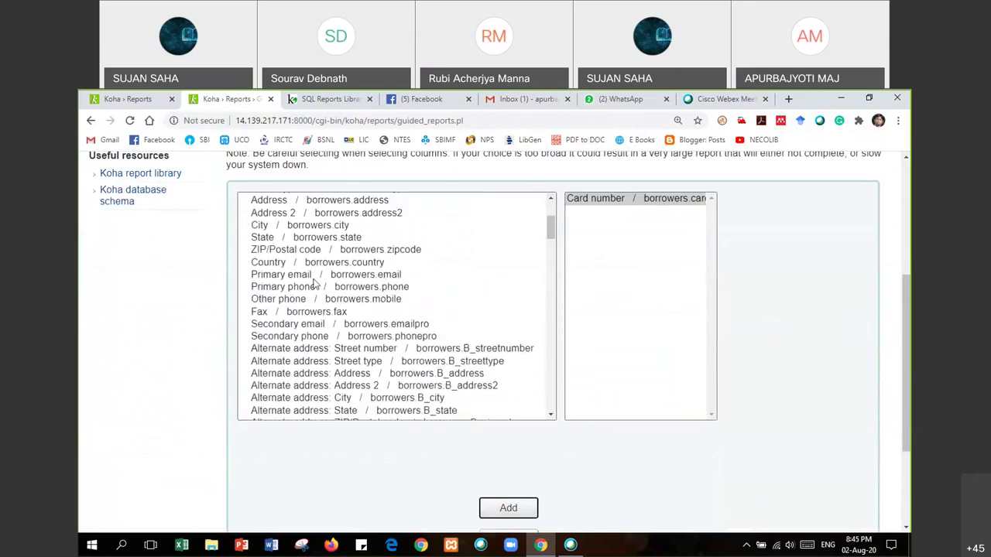
{"action": "scroll", "coordinate": [307, 273], "scroll_direction": "down", "scroll_amount": 2}
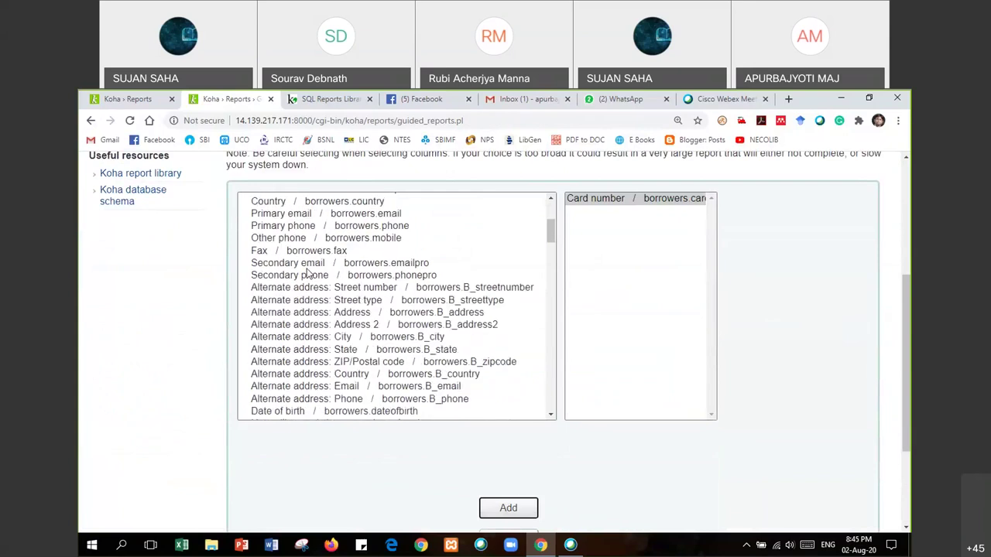
{"action": "scroll", "coordinate": [309, 275], "scroll_direction": "down", "scroll_amount": 4}
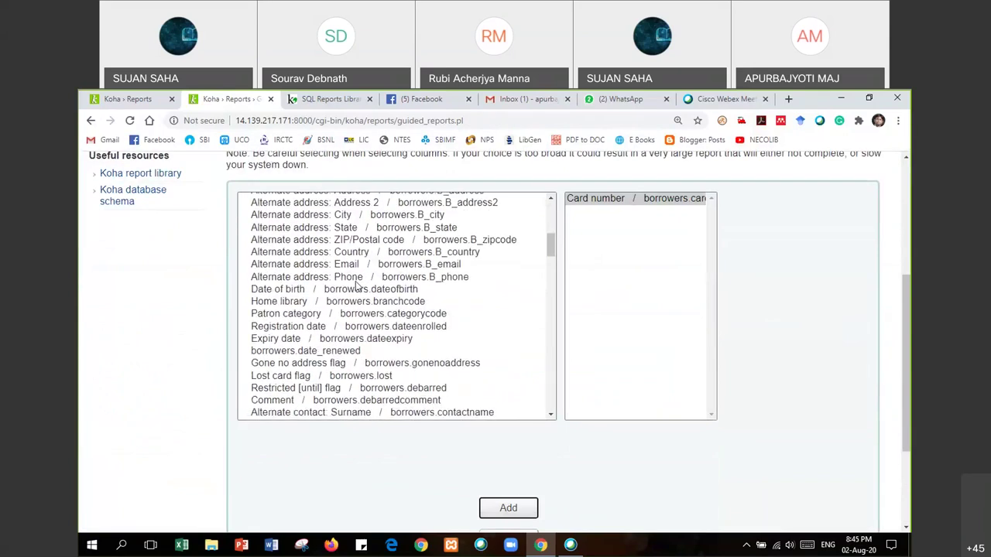
{"action": "scroll", "coordinate": [334, 299], "scroll_direction": "down", "scroll_amount": 2}
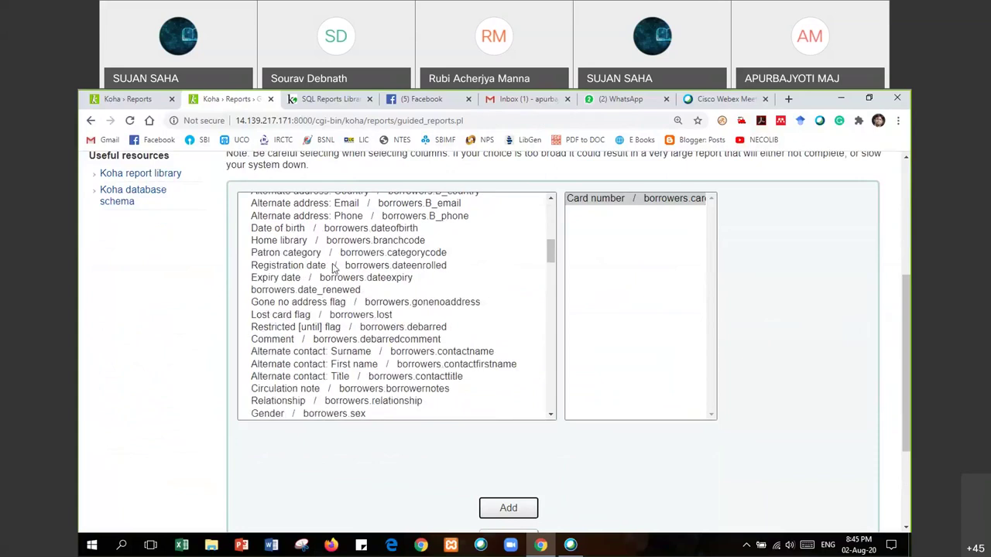
{"action": "scroll", "coordinate": [307, 245], "scroll_direction": "down", "scroll_amount": 2}
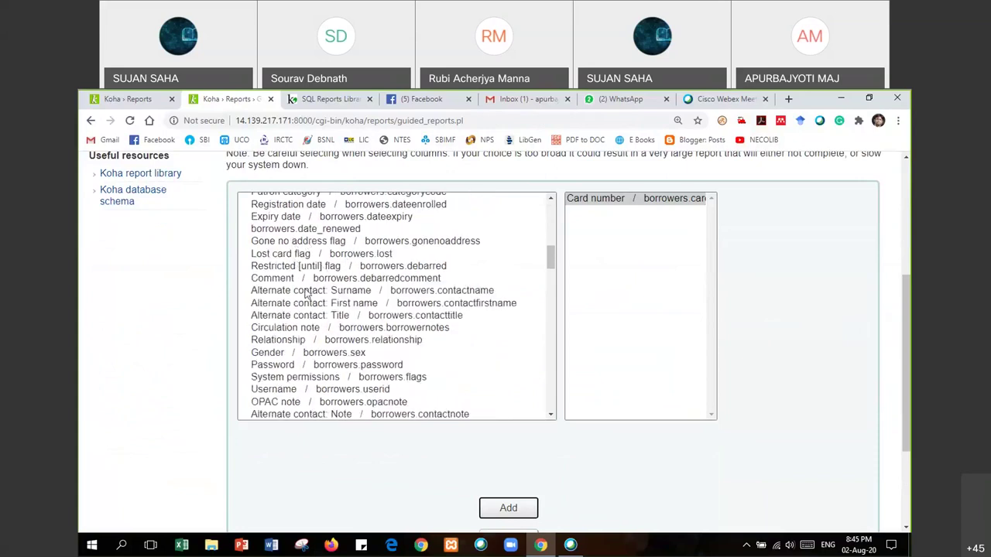
{"action": "scroll", "coordinate": [308, 329], "scroll_direction": "down", "scroll_amount": 2}
{"action": "scroll", "coordinate": [308, 331], "scroll_direction": "down", "scroll_amount": 2}
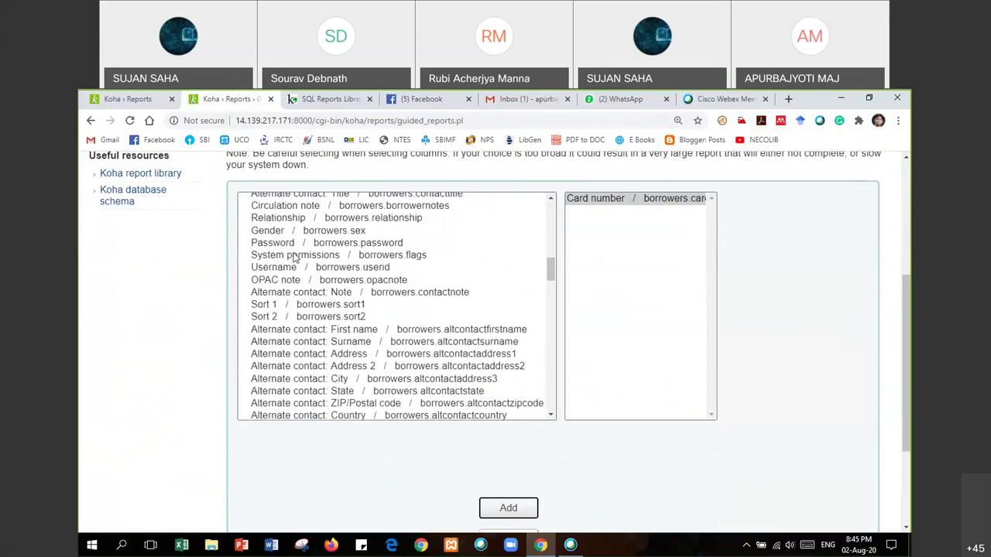
{"action": "scroll", "coordinate": [308, 252], "scroll_direction": "down", "scroll_amount": 2}
{"action": "scroll", "coordinate": [308, 252], "scroll_direction": "down", "scroll_amount": 3}
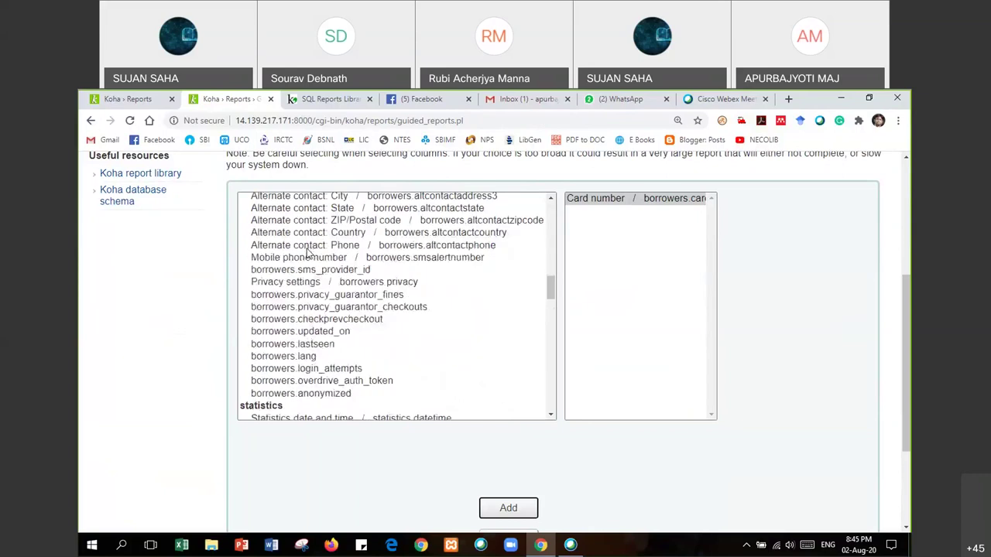
{"action": "scroll", "coordinate": [422, 321], "scroll_direction": "up", "scroll_amount": 15}
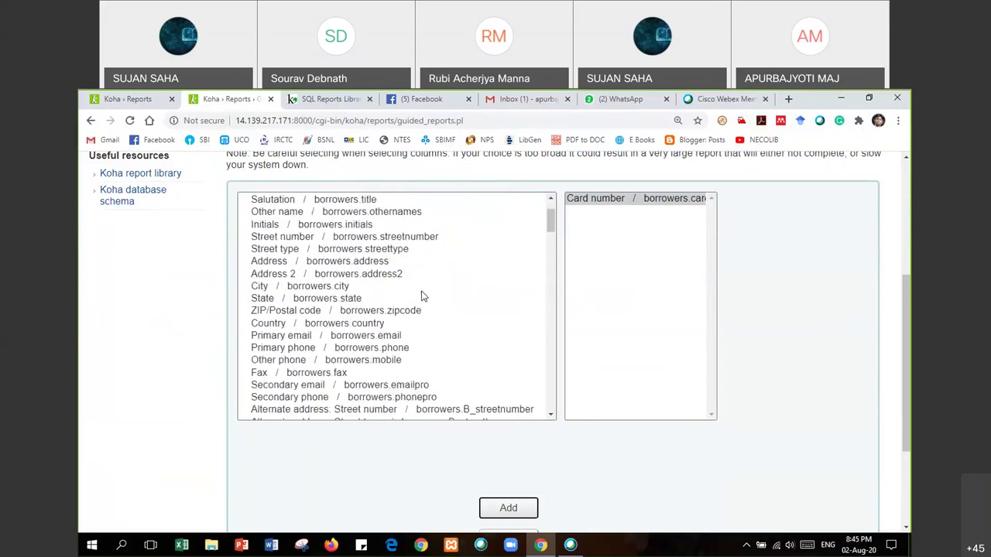
{"action": "scroll", "coordinate": [423, 296], "scroll_direction": "down", "scroll_amount": 3}
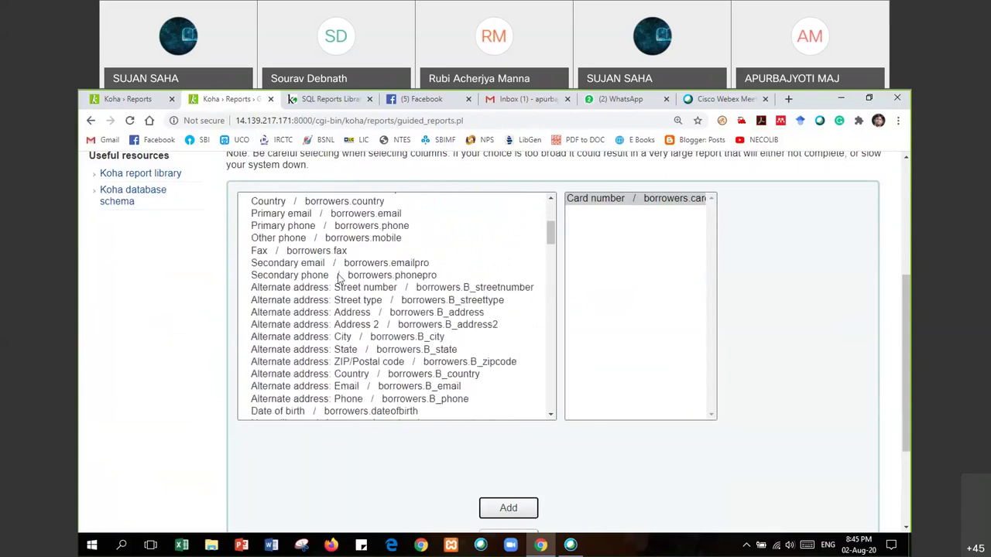
{"action": "scroll", "coordinate": [338, 278], "scroll_direction": "down", "scroll_amount": 6}
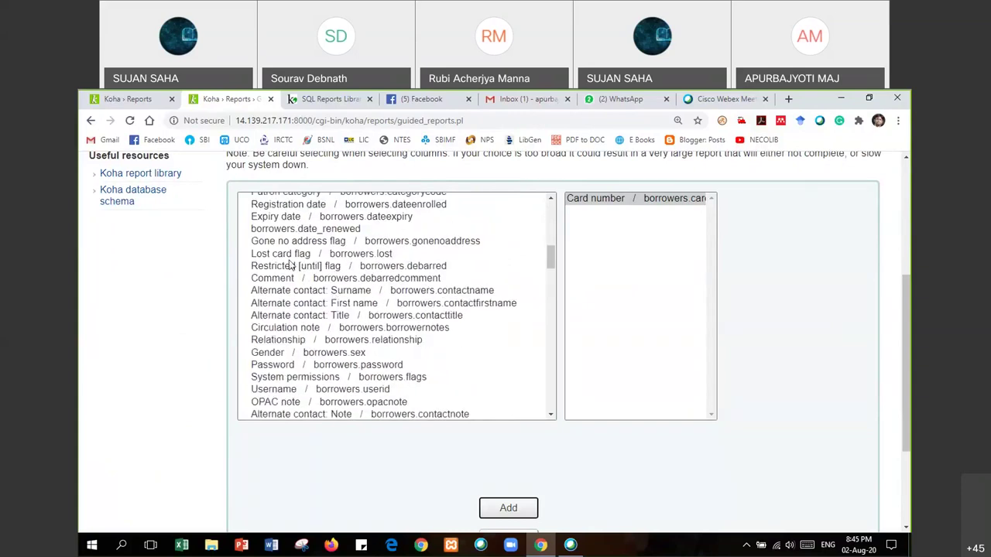
{"action": "scroll", "coordinate": [308, 331], "scroll_direction": "down", "scroll_amount": 2}
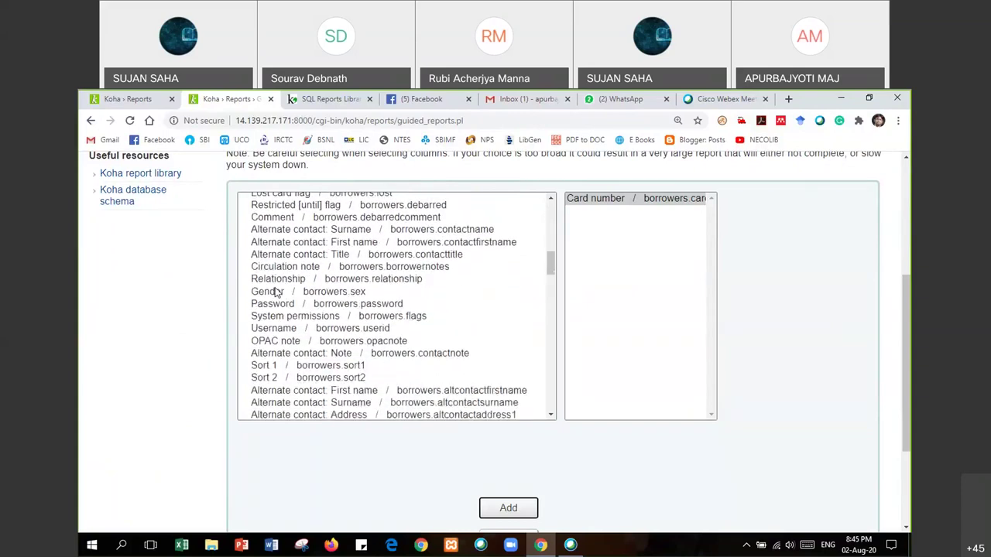
Look through the remaining borrowers columns and the statistics columns up to the start of the items table.
{"action": "scroll", "coordinate": [303, 321], "scroll_direction": "down", "scroll_amount": 2}
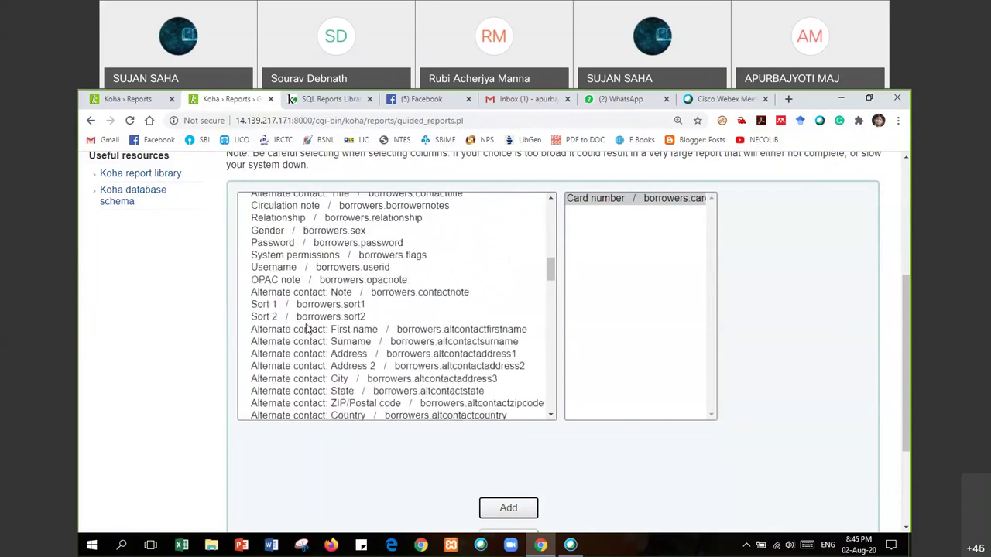
{"action": "scroll", "coordinate": [333, 304], "scroll_direction": "down", "scroll_amount": 3}
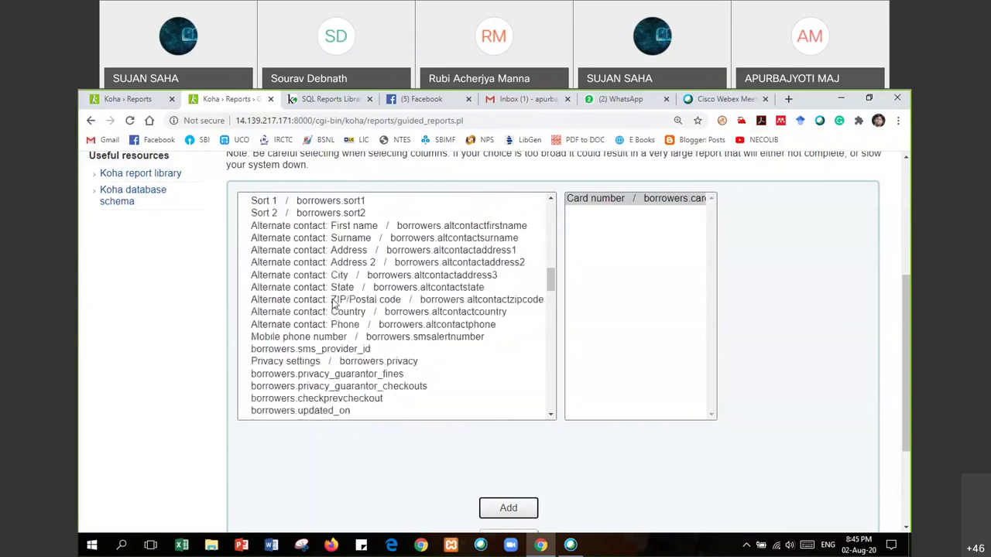
{"action": "scroll", "coordinate": [333, 304], "scroll_direction": "down", "scroll_amount": 1}
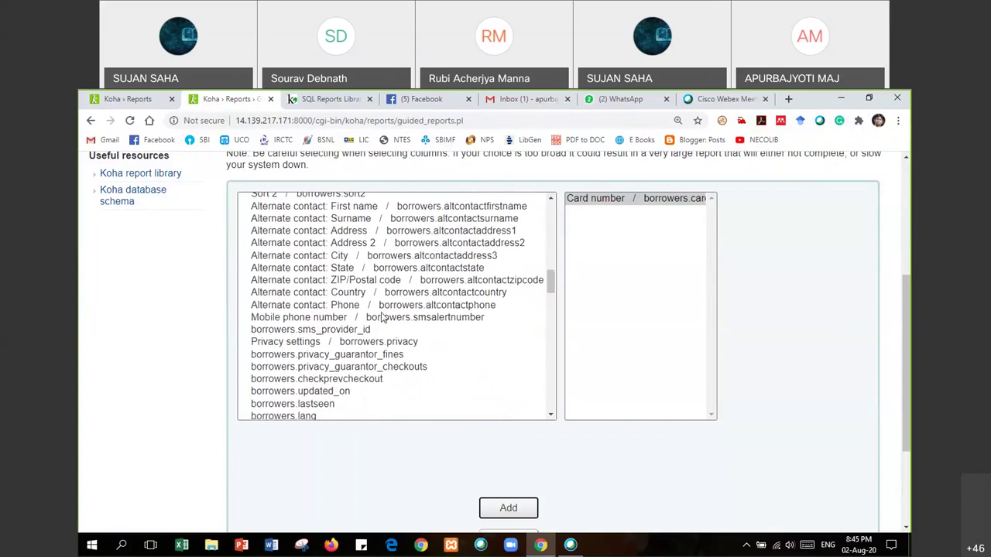
{"action": "scroll", "coordinate": [354, 309], "scroll_direction": "down", "scroll_amount": 3}
{"action": "scroll", "coordinate": [360, 352], "scroll_direction": "down", "scroll_amount": 1}
{"action": "scroll", "coordinate": [365, 356], "scroll_direction": "down", "scroll_amount": 4}
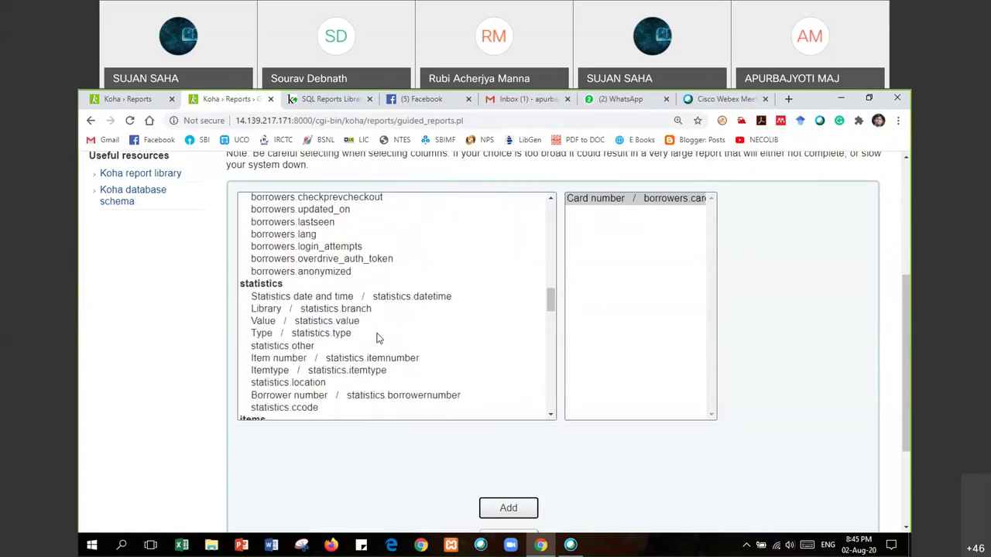
{"action": "scroll", "coordinate": [372, 338], "scroll_direction": "down", "scroll_amount": 2}
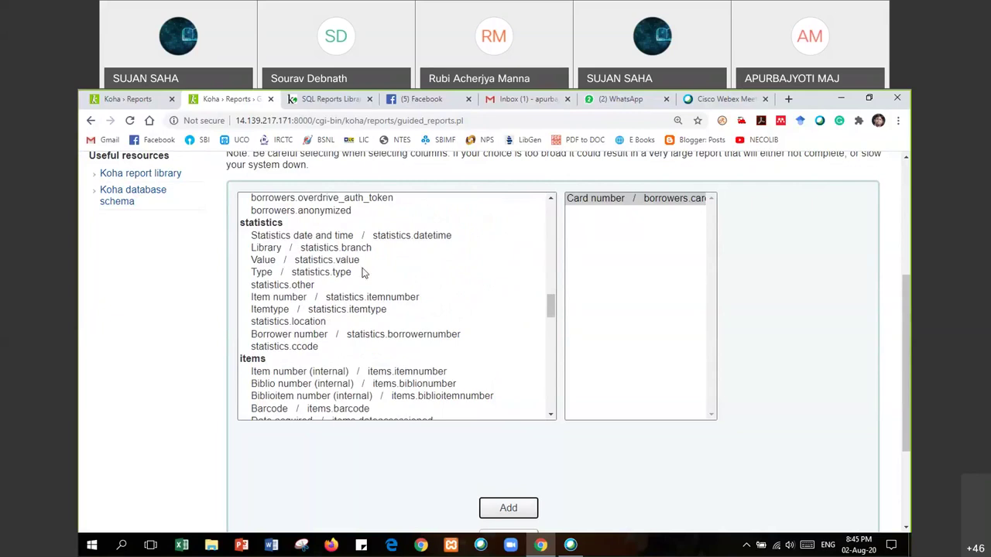
{"action": "scroll", "coordinate": [364, 271], "scroll_direction": "down", "scroll_amount": 2}
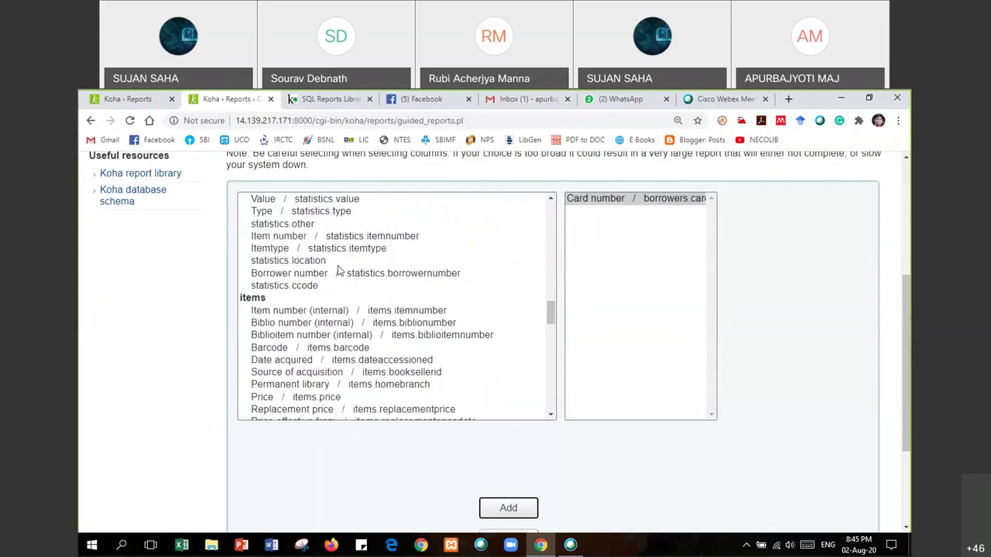
{"action": "scroll", "coordinate": [352, 285], "scroll_direction": "up", "scroll_amount": 2}
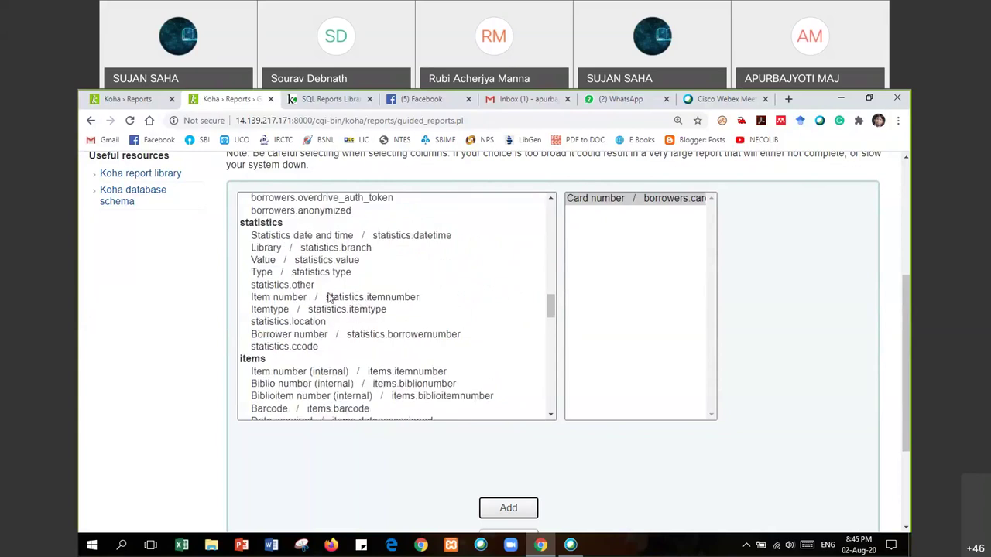
Add the Barcode column (items.barcode) to the report.
{"action": "scroll", "coordinate": [332, 302], "scroll_direction": "down", "scroll_amount": 3}
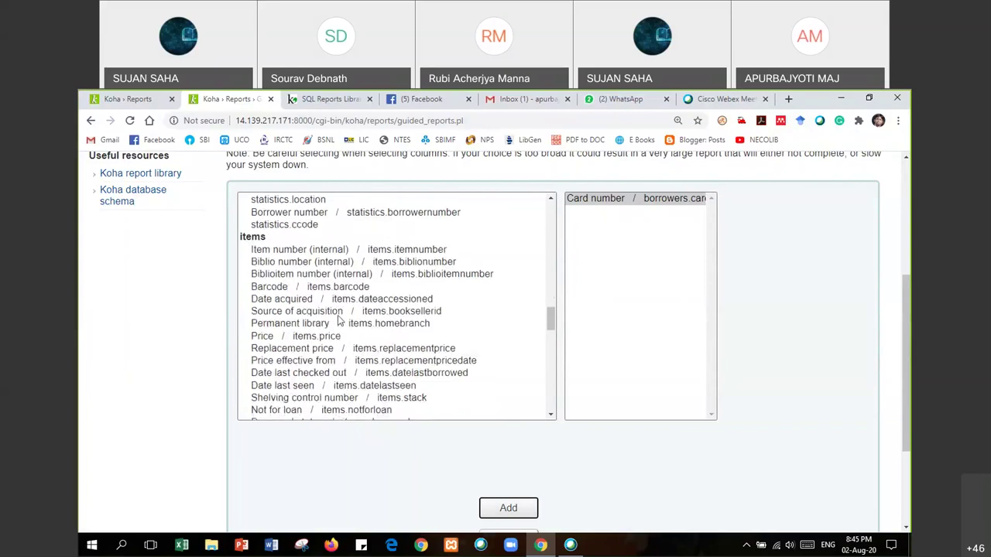
{"action": "left_click", "coordinate": [321, 288]}
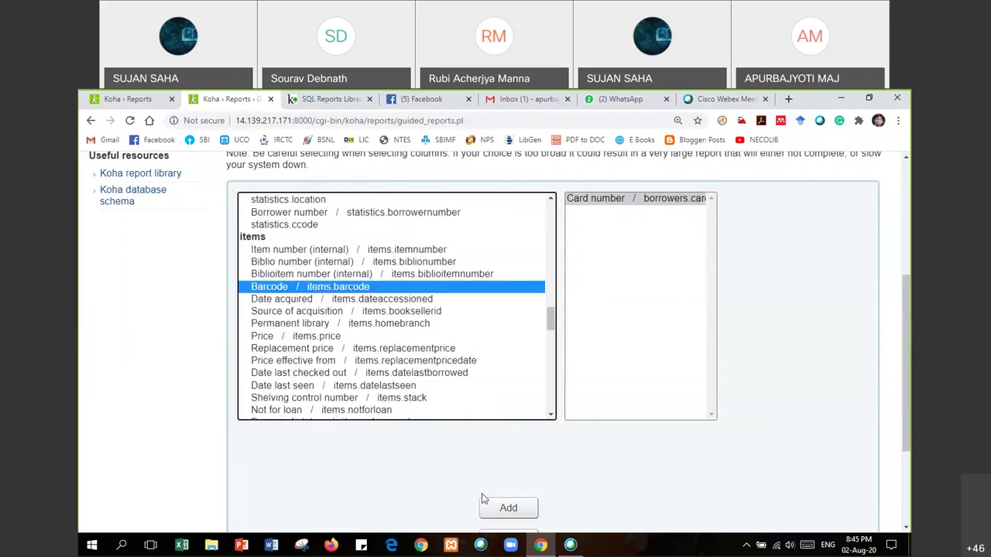
{"action": "left_click", "coordinate": [507, 508]}
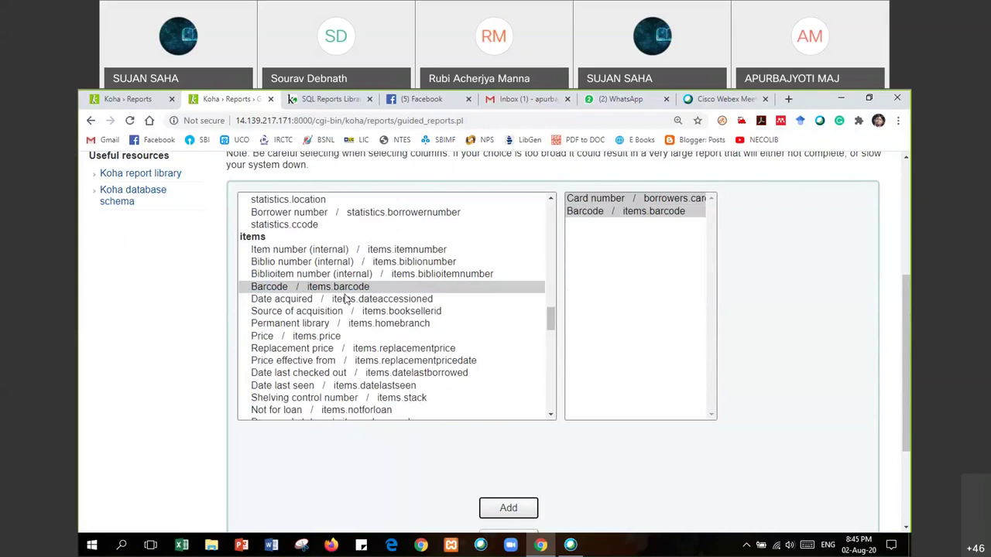
Look through the remaining items and biblioitems columns, highlighting Collection code (items.ccode) without adding it to the report.
{"action": "scroll", "coordinate": [345, 299], "scroll_direction": "down", "scroll_amount": 1}
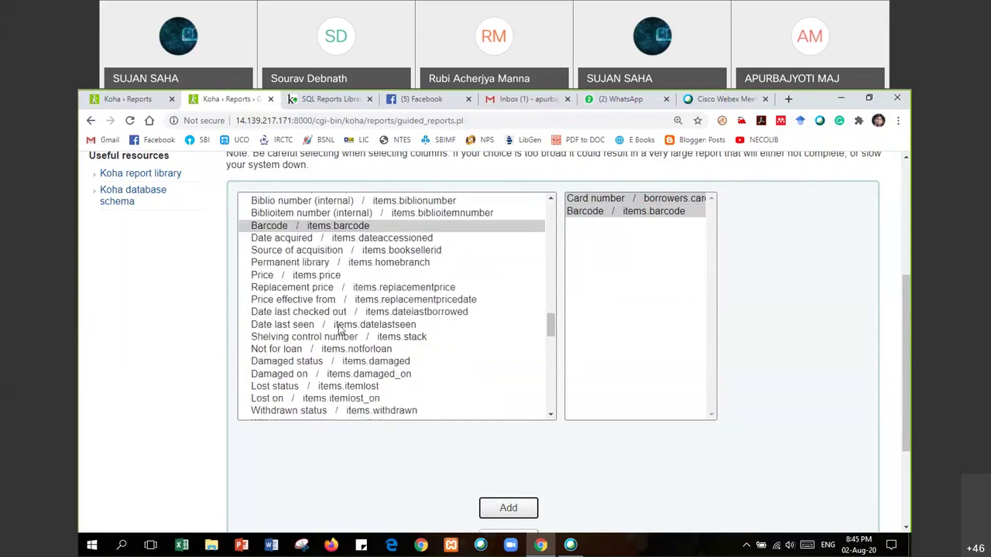
{"action": "scroll", "coordinate": [345, 331], "scroll_direction": "down", "scroll_amount": 1}
{"action": "scroll", "coordinate": [345, 331], "scroll_direction": "down", "scroll_amount": 1}
{"action": "scroll", "coordinate": [345, 332], "scroll_direction": "down", "scroll_amount": 2}
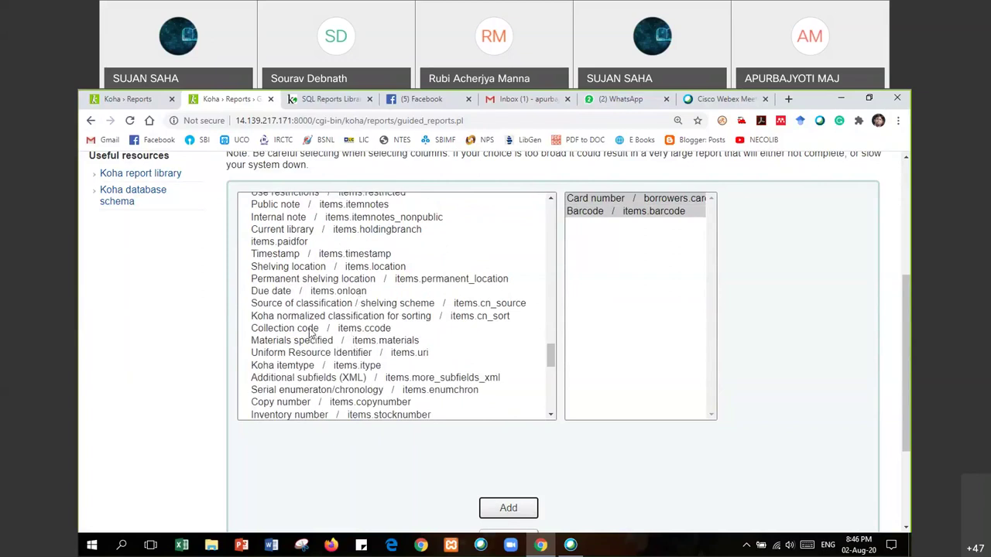
{"action": "left_click", "coordinate": [311, 332]}
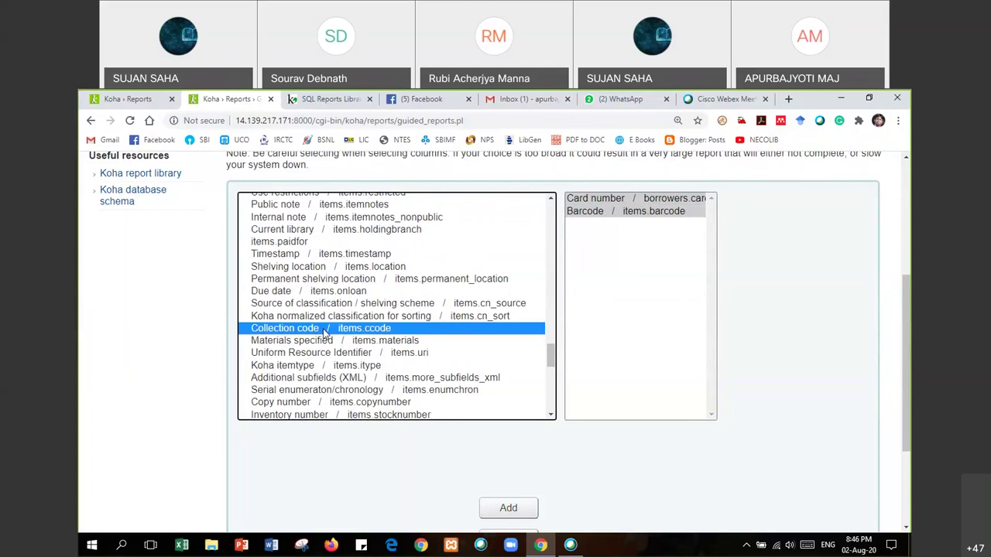
{"action": "scroll", "coordinate": [325, 333], "scroll_direction": "down", "scroll_amount": 5}
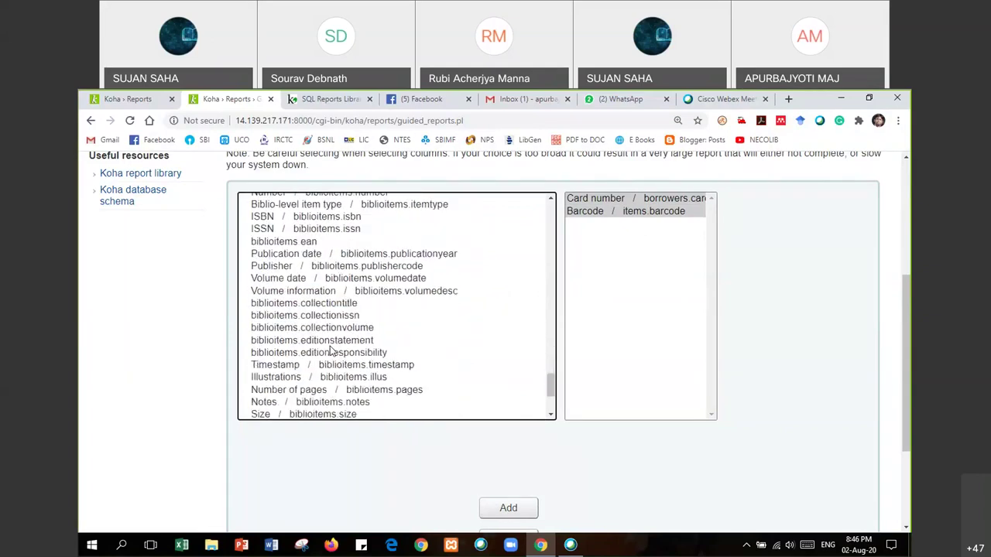
{"action": "scroll", "coordinate": [332, 350], "scroll_direction": "down", "scroll_amount": 1}
{"action": "scroll", "coordinate": [331, 351], "scroll_direction": "up", "scroll_amount": 15}
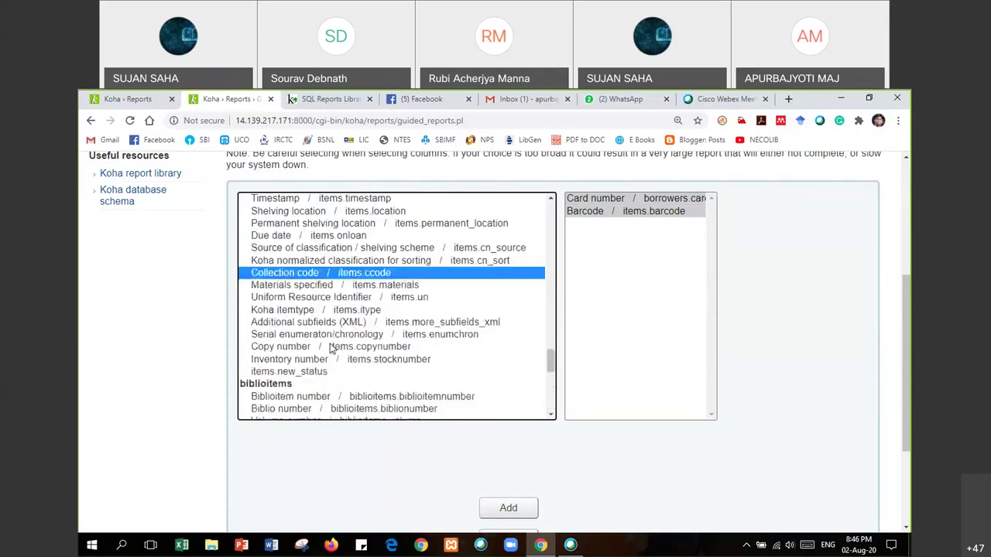
{"action": "scroll", "coordinate": [331, 351], "scroll_direction": "up", "scroll_amount": 3}
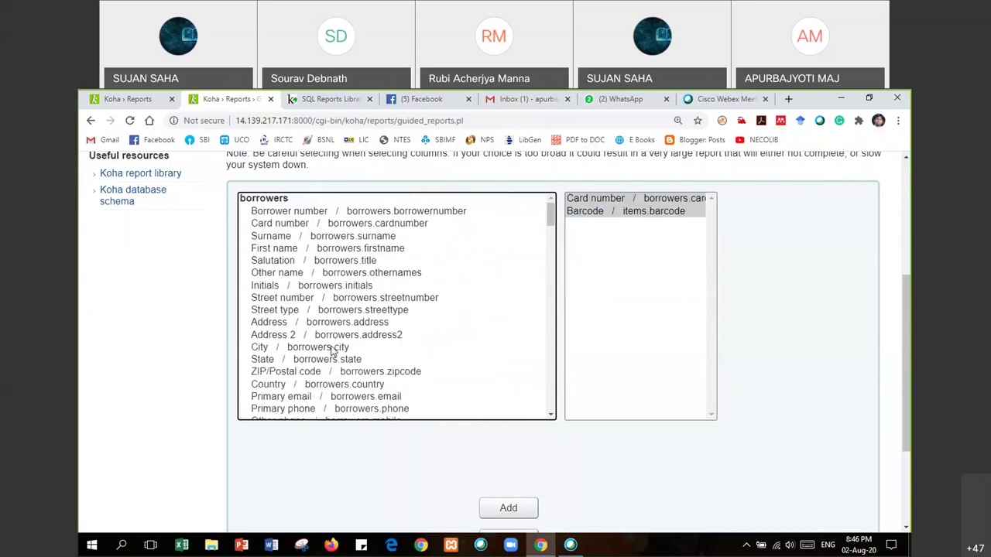
{"action": "scroll", "coordinate": [617, 286], "scroll_direction": "down", "scroll_amount": 1}
{"action": "scroll", "coordinate": [617, 286], "scroll_direction": "down", "scroll_amount": 2}
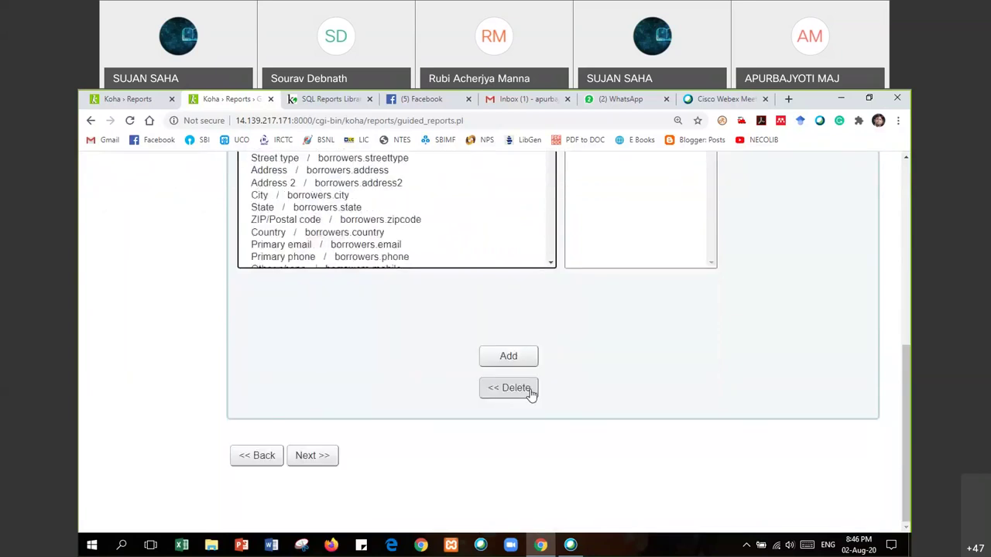
Continue to the limit criteria and choose GEN as the Koha itemtype value, leaving that criterion unticked.
{"action": "left_click", "coordinate": [304, 461]}
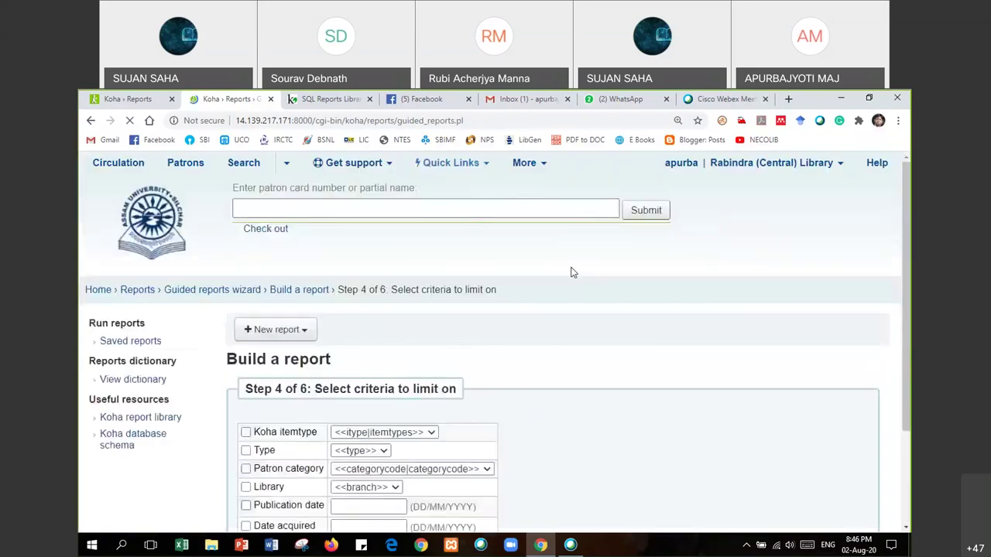
{"action": "scroll", "coordinate": [571, 337], "scroll_direction": "down", "scroll_amount": 2}
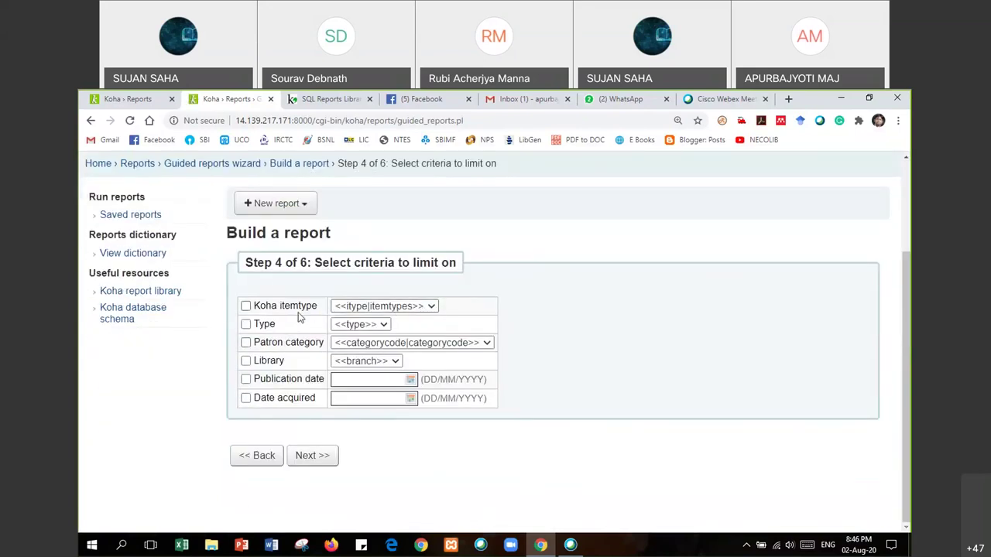
{"action": "left_click", "coordinate": [424, 307]}
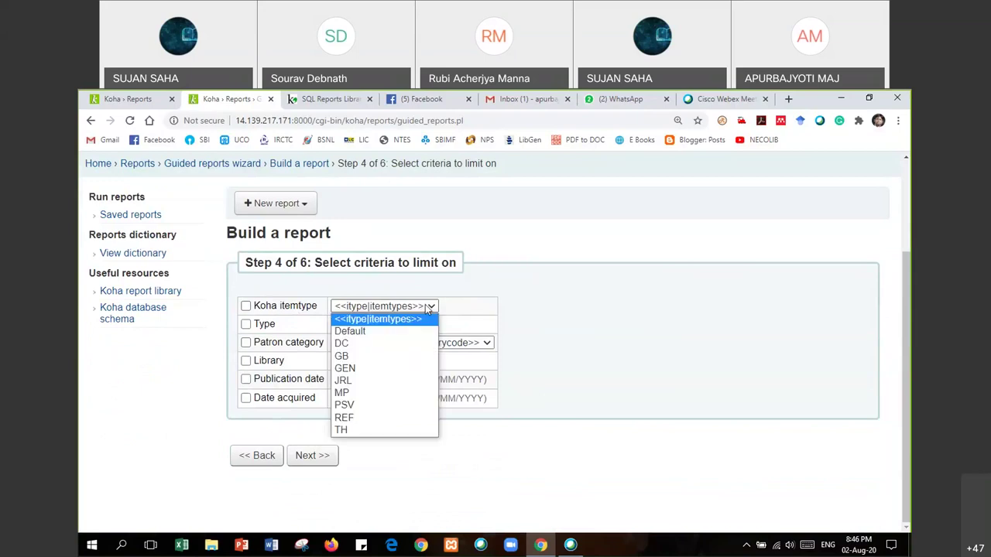
{"action": "left_click", "coordinate": [380, 368]}
{"action": "left_click", "coordinate": [246, 306]}
{"action": "left_click", "coordinate": [246, 307]}
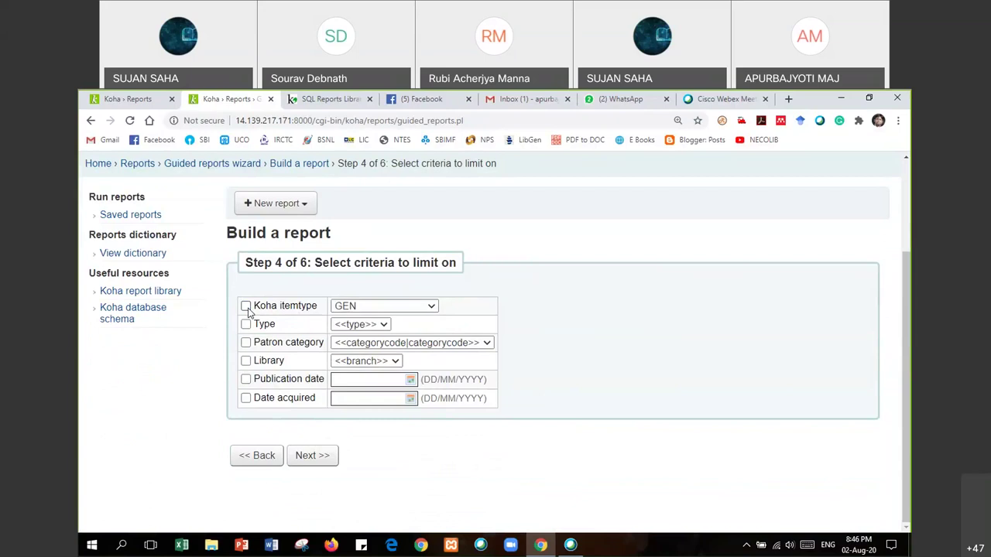
Enable the Patron category limit with its <<categorycode|categorycode>> parameter, choose MAIN as the unticked Library value, and continue.
{"action": "left_click", "coordinate": [487, 343]}
{"action": "left_click", "coordinate": [487, 343]}
{"action": "left_click", "coordinate": [246, 344]}
{"action": "left_click", "coordinate": [245, 343]}
{"action": "left_click", "coordinate": [376, 361]}
{"action": "scroll", "coordinate": [364, 290], "scroll_direction": "down", "scroll_amount": 1}
{"action": "scroll", "coordinate": [370, 271], "scroll_direction": "down", "scroll_amount": 6}
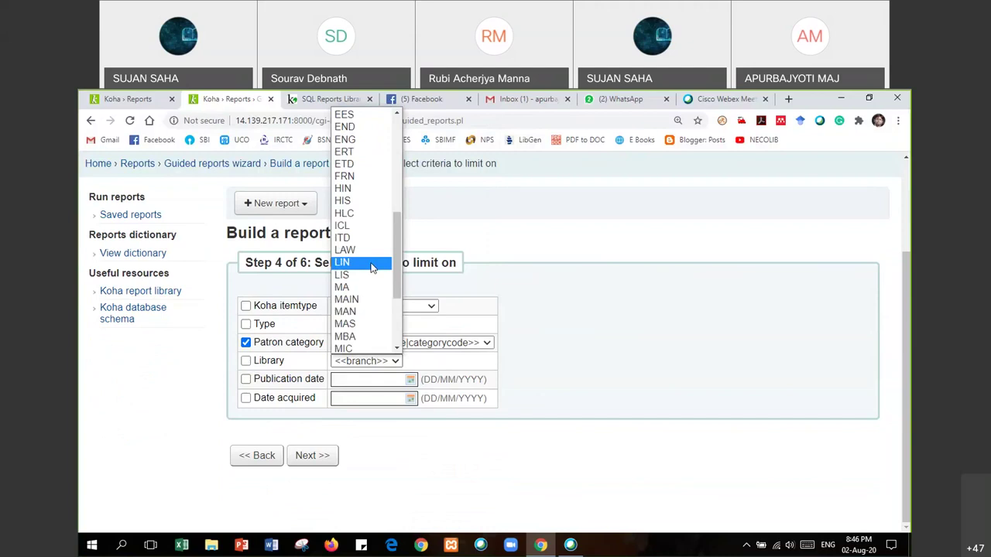
{"action": "left_click", "coordinate": [360, 299]}
{"action": "left_click", "coordinate": [313, 456]}
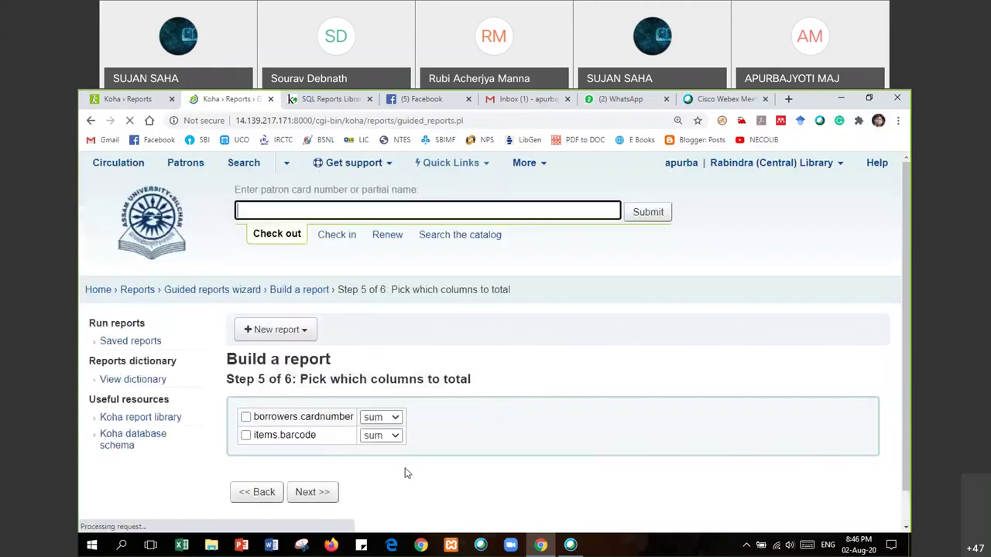
Leave all columns unselected for totals and ordering, and finish the report definition.
{"action": "scroll", "coordinate": [372, 449], "scroll_direction": "down", "scroll_amount": 1}
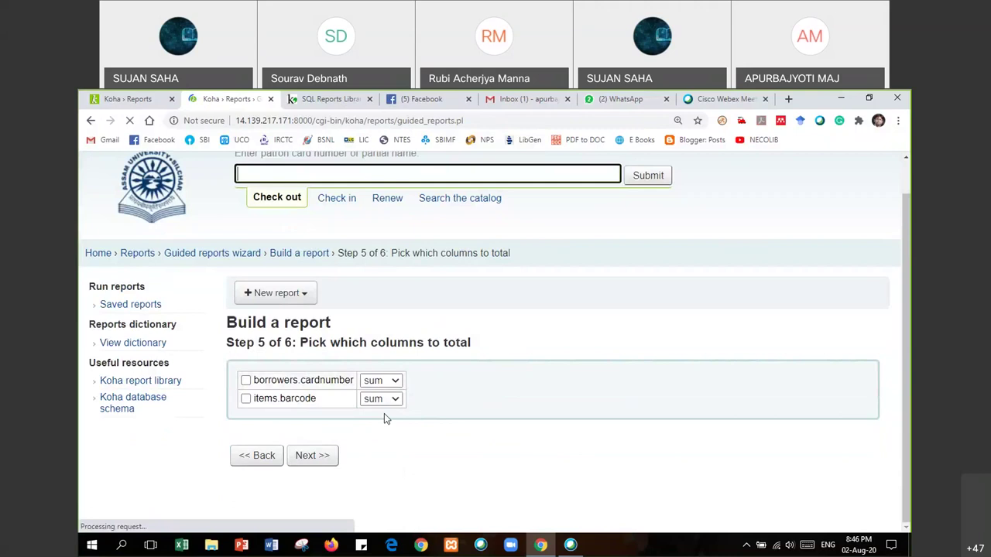
{"action": "left_click", "coordinate": [313, 455]}
{"action": "left_click", "coordinate": [324, 456]}
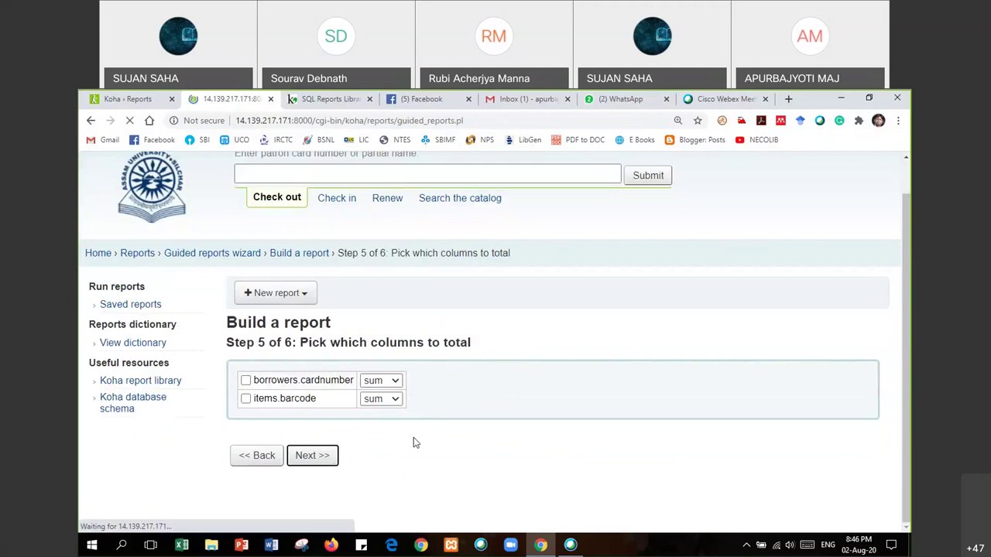
{"action": "scroll", "coordinate": [414, 437], "scroll_direction": "down", "scroll_amount": 1}
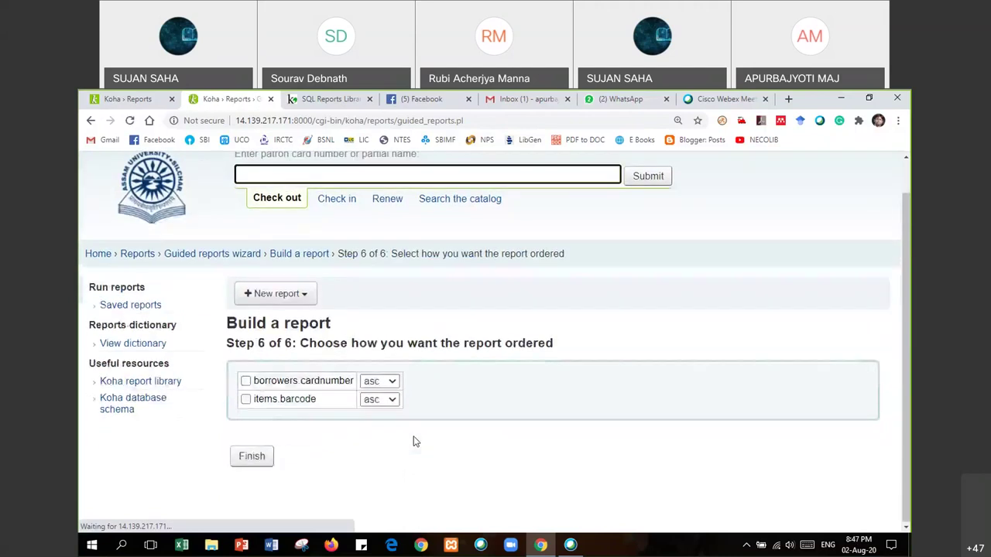
{"action": "left_click", "coordinate": [254, 493]}
{"action": "left_click", "coordinate": [254, 457]}
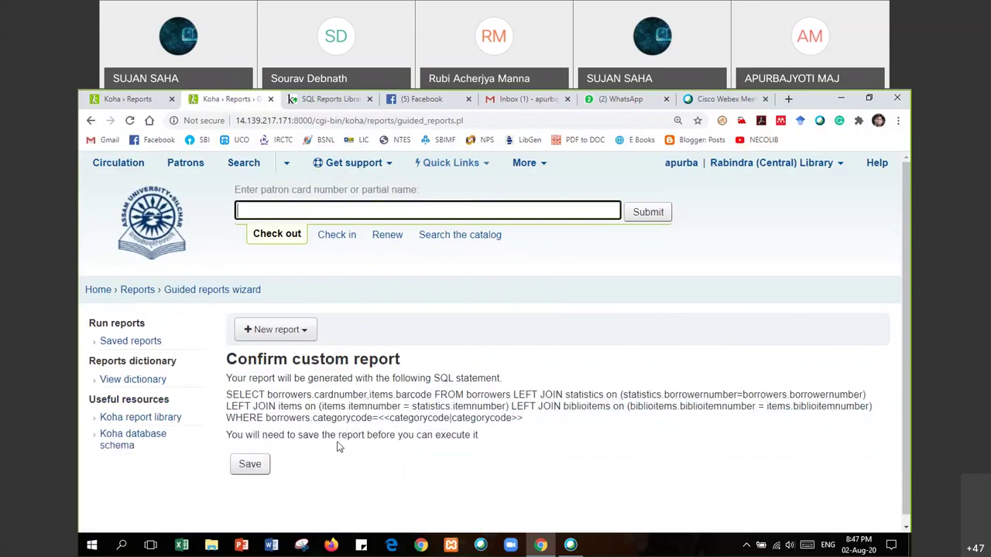
Save the custom report under the name test in the Circulation report group, with no subgroup.
{"action": "left_click", "coordinate": [250, 468]}
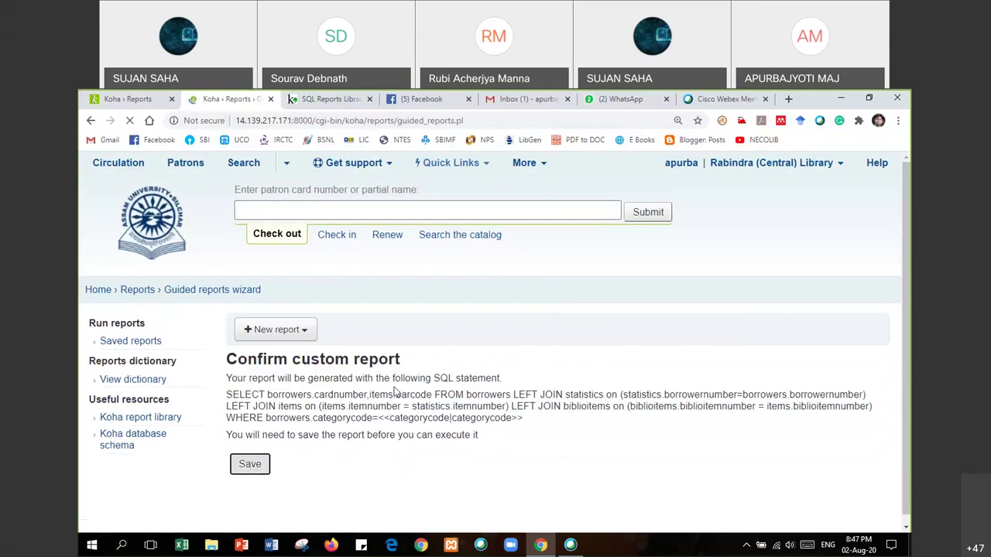
{"action": "left_click", "coordinate": [373, 399]}
{"action": "type", "text": "test"}
{"action": "scroll", "coordinate": [457, 356], "scroll_direction": "down", "scroll_amount": 1}
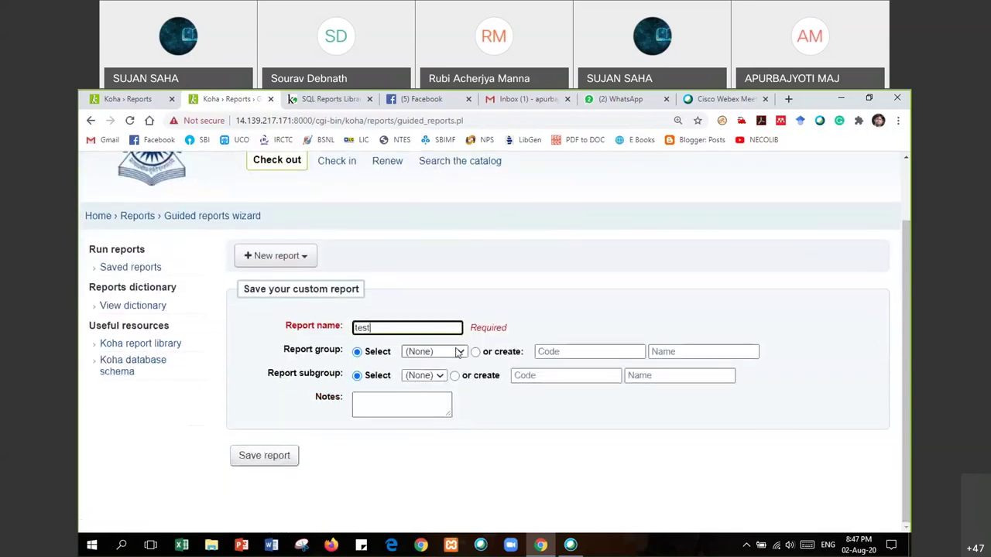
{"action": "left_click", "coordinate": [458, 352]}
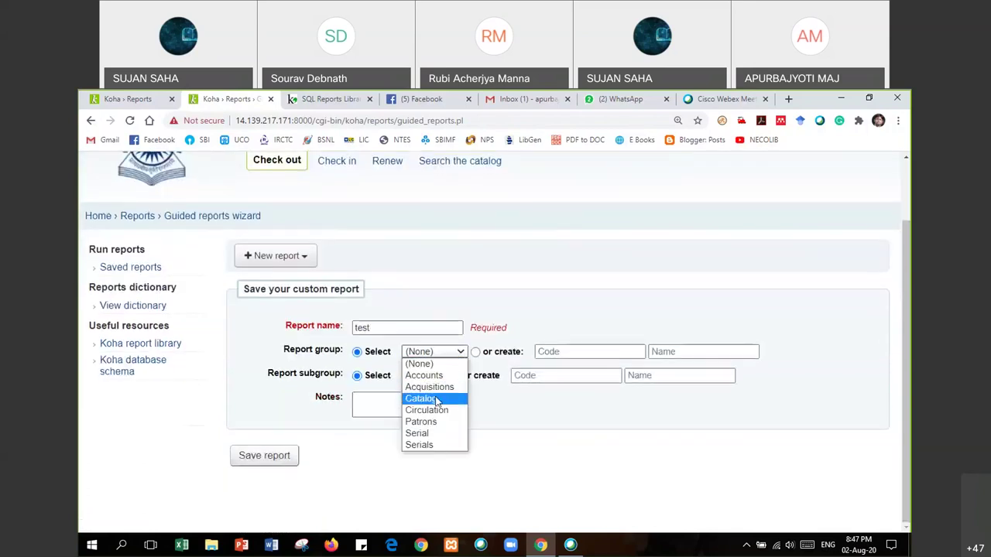
{"action": "left_click", "coordinate": [428, 410]}
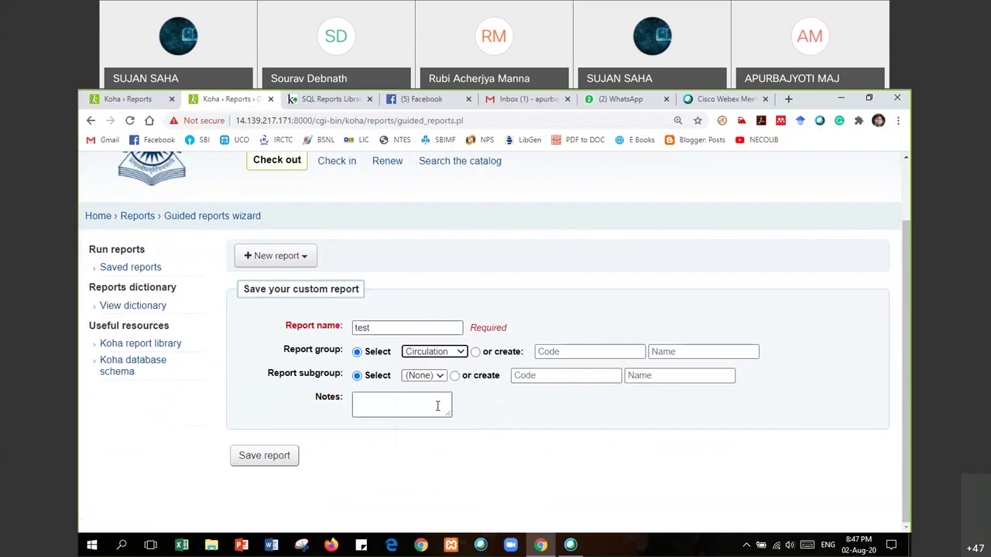
{"action": "left_click", "coordinate": [264, 457]}
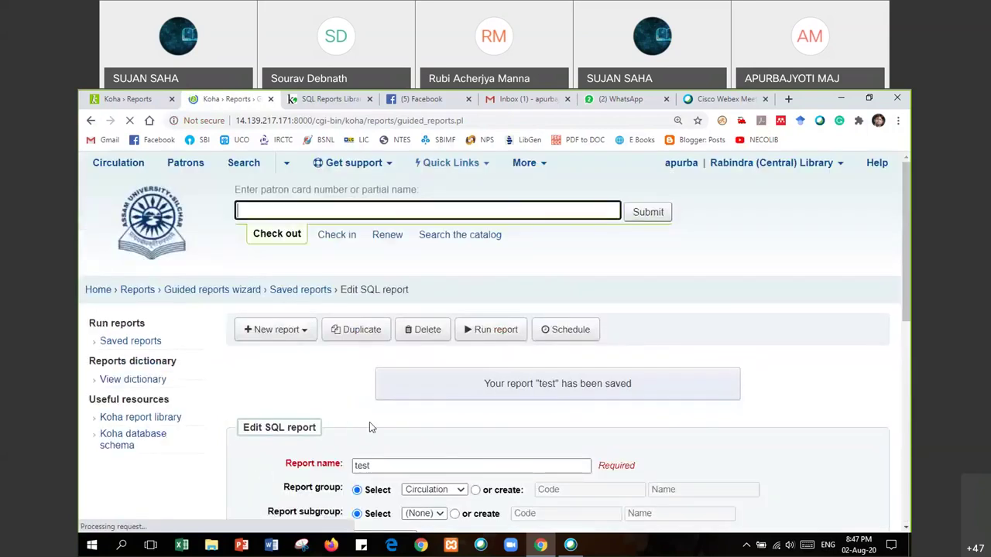
Run the saved test report with Faculty as the categorycode parameter and look through its card number and barcode results.
{"action": "scroll", "coordinate": [539, 418], "scroll_direction": "down", "scroll_amount": 3}
{"action": "scroll", "coordinate": [534, 418], "scroll_direction": "down", "scroll_amount": 3}
{"action": "scroll", "coordinate": [528, 418], "scroll_direction": "up", "scroll_amount": 6}
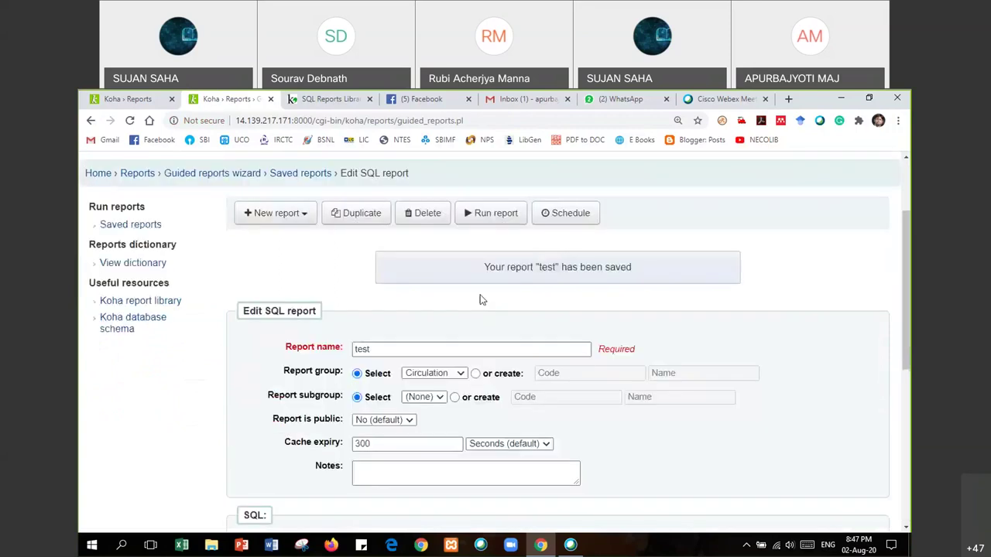
{"action": "left_click", "coordinate": [483, 213]}
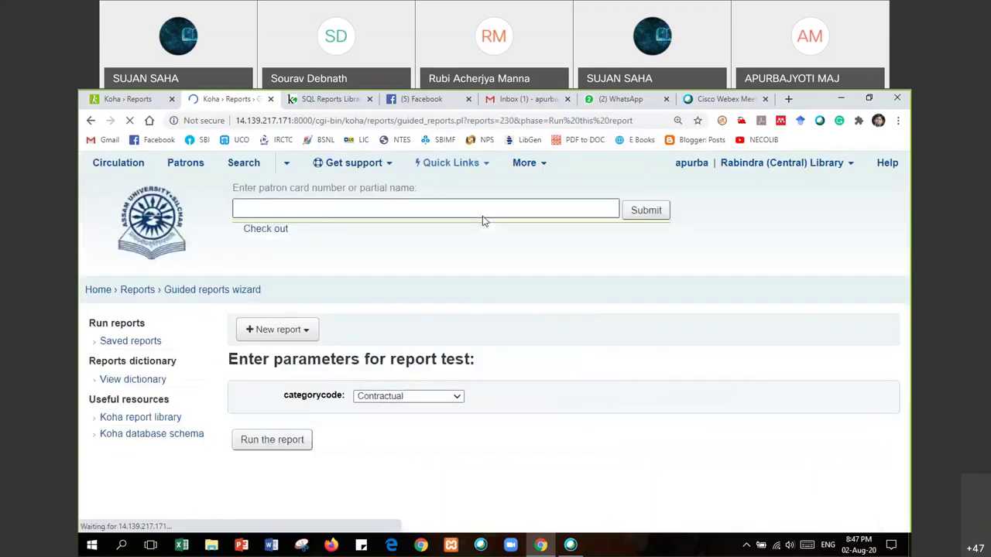
{"action": "left_click", "coordinate": [411, 396]}
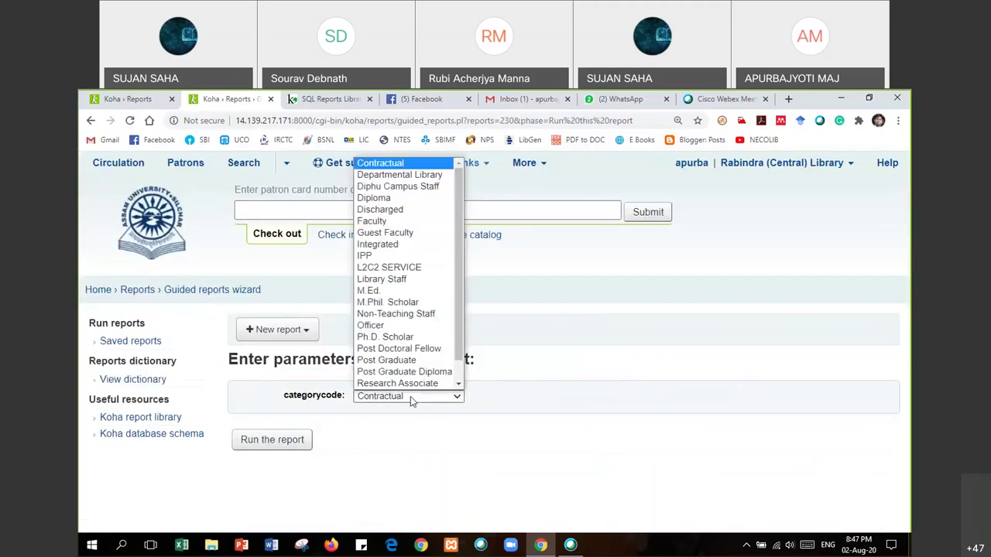
{"action": "left_click", "coordinate": [419, 222]}
{"action": "left_click", "coordinate": [276, 447]}
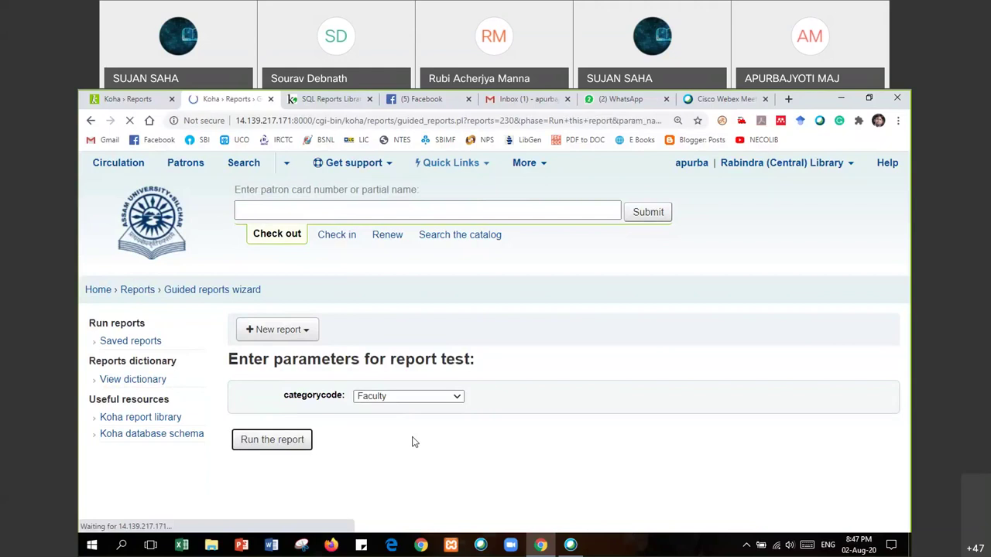
{"action": "scroll", "coordinate": [412, 442], "scroll_direction": "down", "scroll_amount": 2}
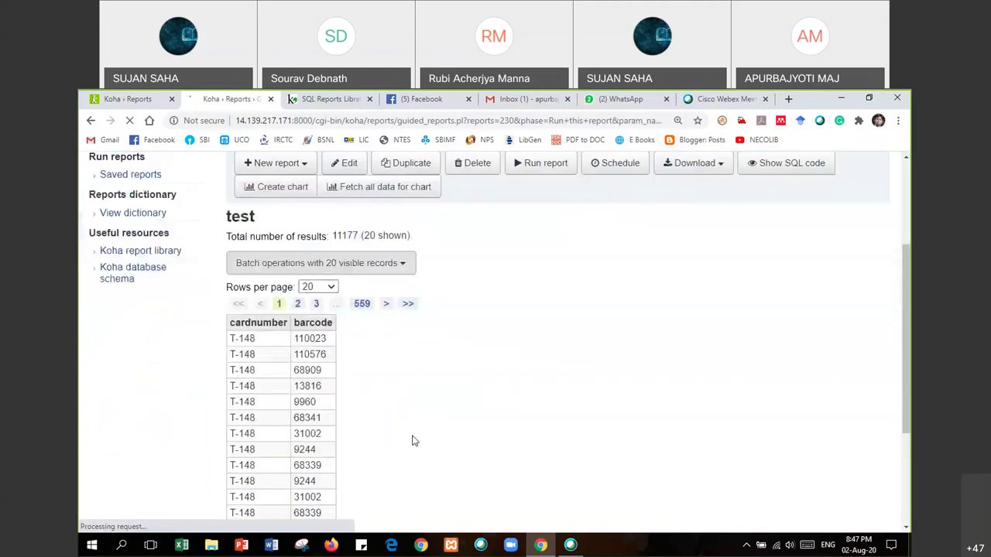
{"action": "scroll", "coordinate": [413, 442], "scroll_direction": "down", "scroll_amount": 2}
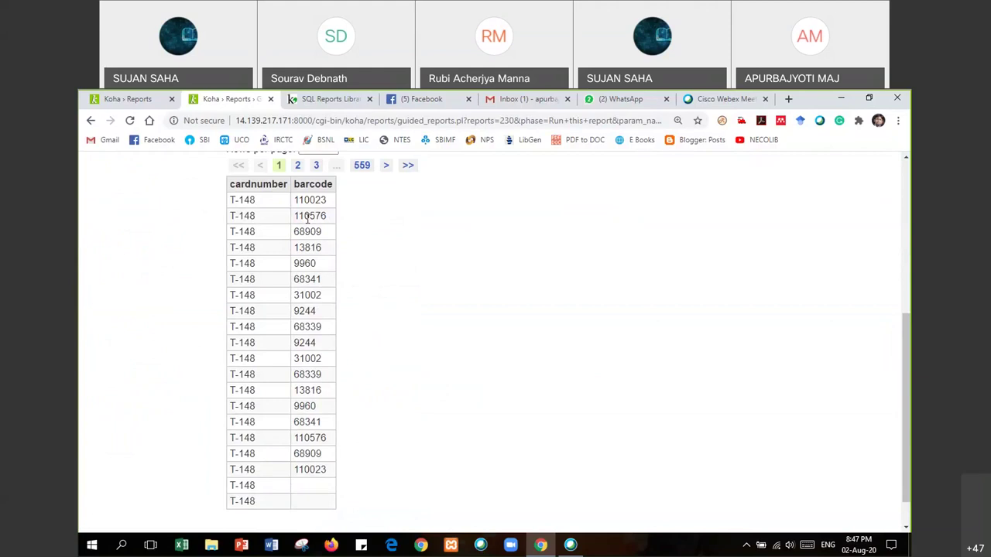
{"action": "scroll", "coordinate": [302, 451], "scroll_direction": "down", "scroll_amount": 1}
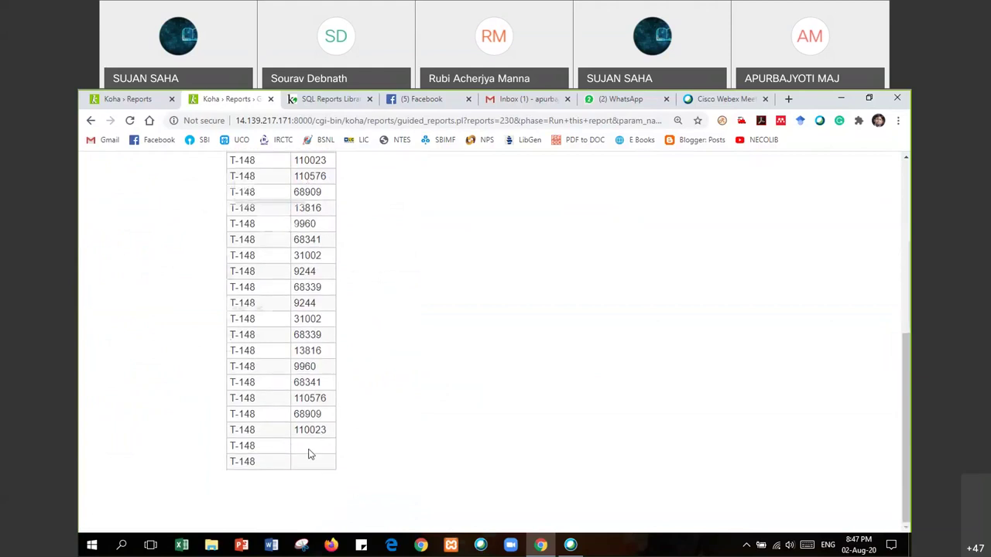
{"action": "scroll", "coordinate": [309, 452], "scroll_direction": "up", "scroll_amount": 2}
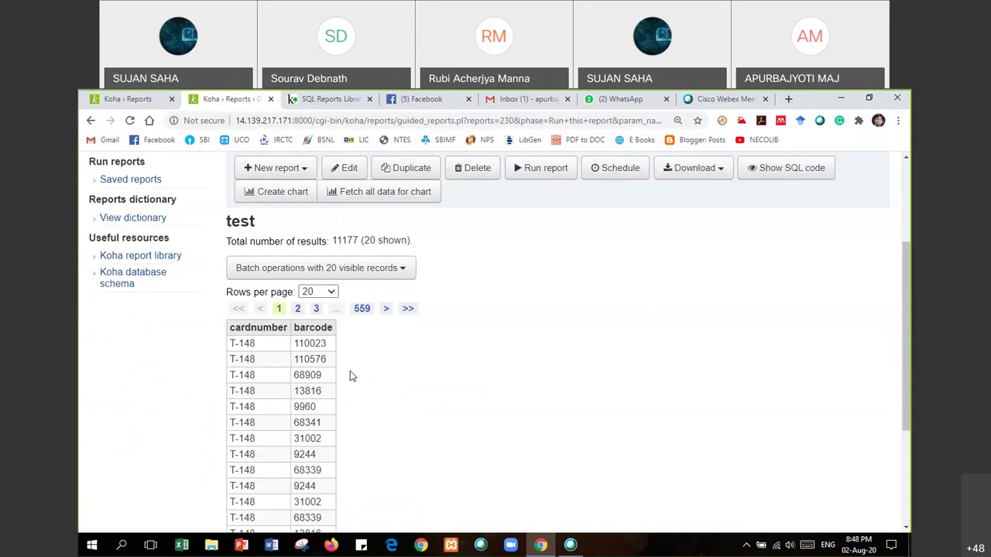
{"action": "scroll", "coordinate": [350, 371], "scroll_direction": "up", "scroll_amount": 3}
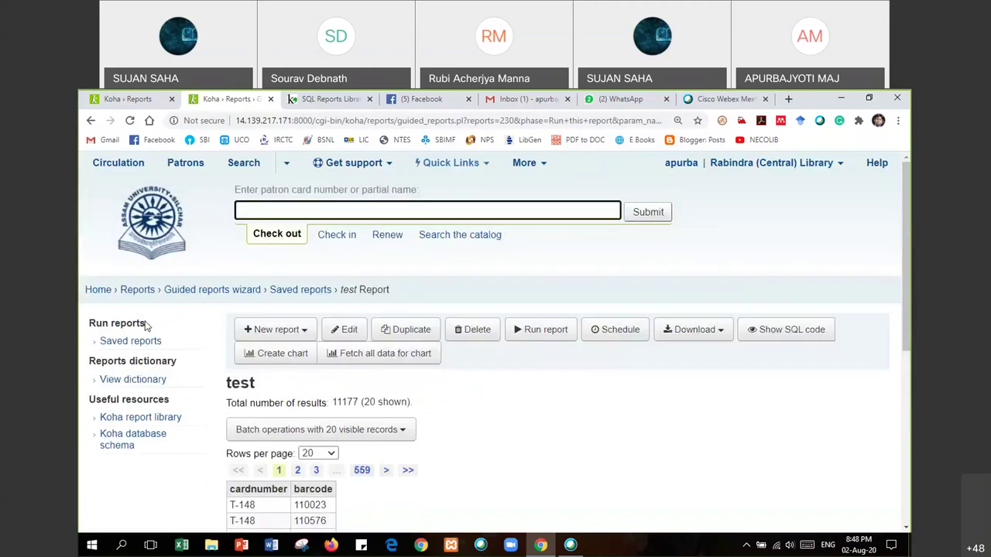
Start a new guided report on the Patrons module, keeping the default visibility and cache expiry, and accept the Tabular report type.
{"action": "left_click", "coordinate": [273, 329]}
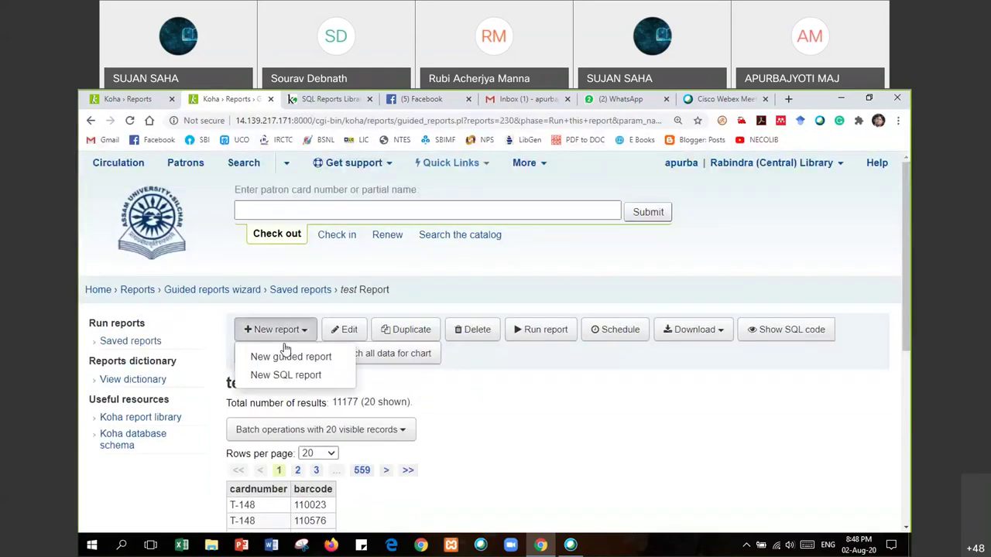
{"action": "left_click", "coordinate": [284, 356]}
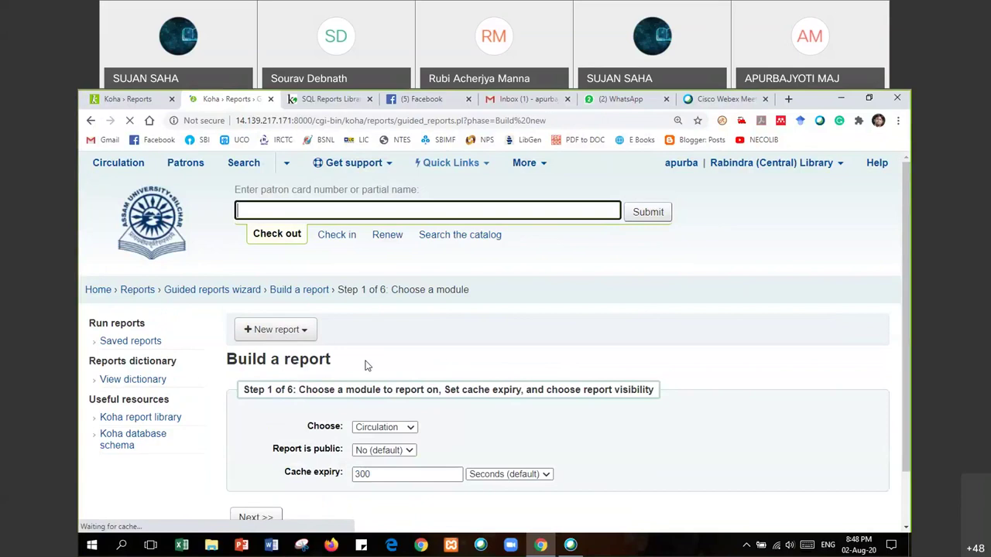
{"action": "scroll", "coordinate": [387, 361], "scroll_direction": "down", "scroll_amount": 1}
{"action": "left_click", "coordinate": [410, 365]}
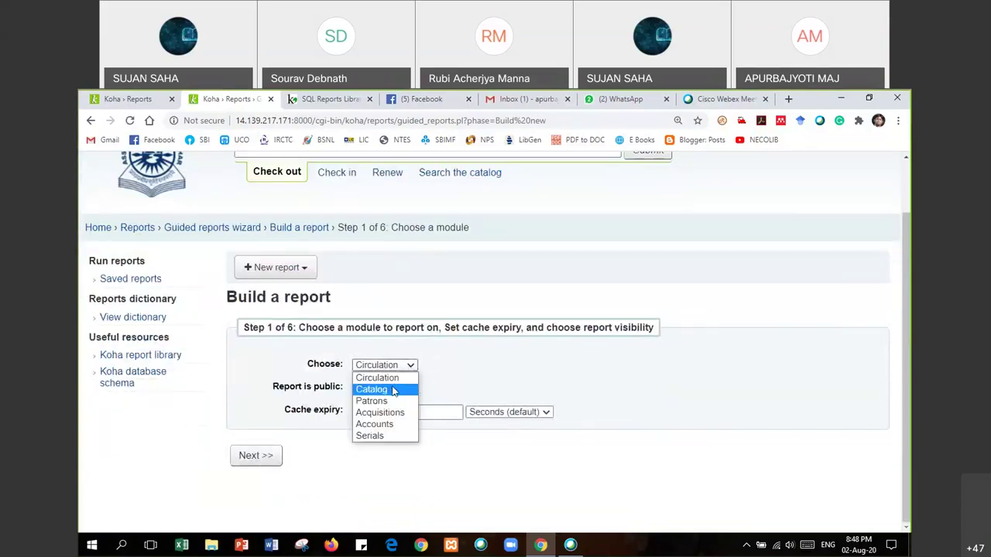
{"action": "left_click", "coordinate": [394, 387]}
{"action": "left_click", "coordinate": [413, 365]}
{"action": "left_click", "coordinate": [400, 397]}
{"action": "left_click", "coordinate": [265, 457]}
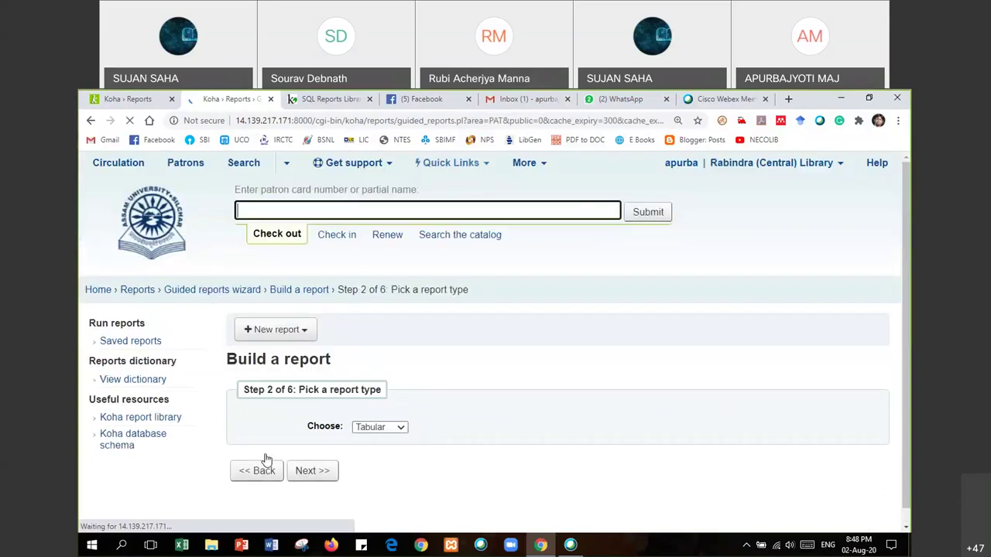
{"action": "scroll", "coordinate": [360, 429], "scroll_direction": "down", "scroll_amount": 1}
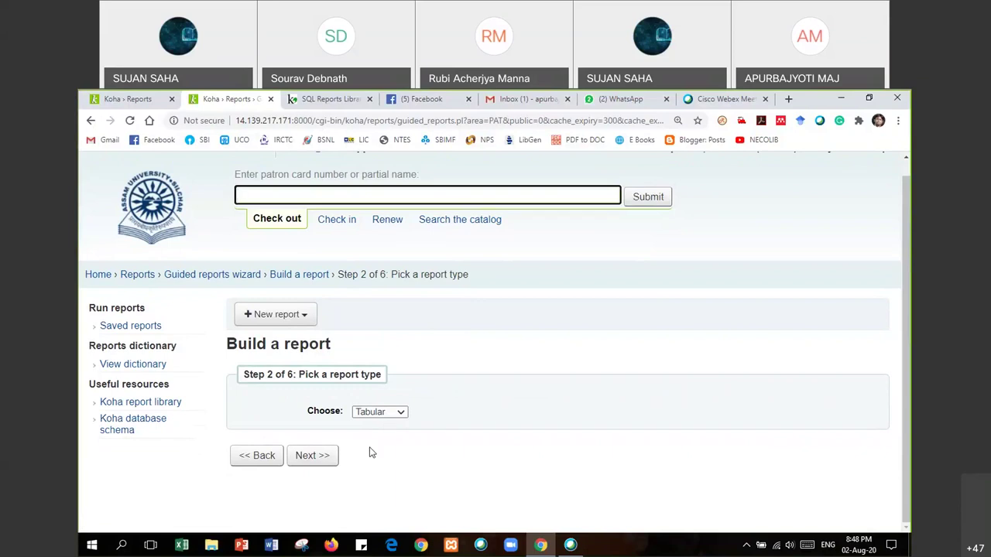
{"action": "left_click", "coordinate": [328, 460]}
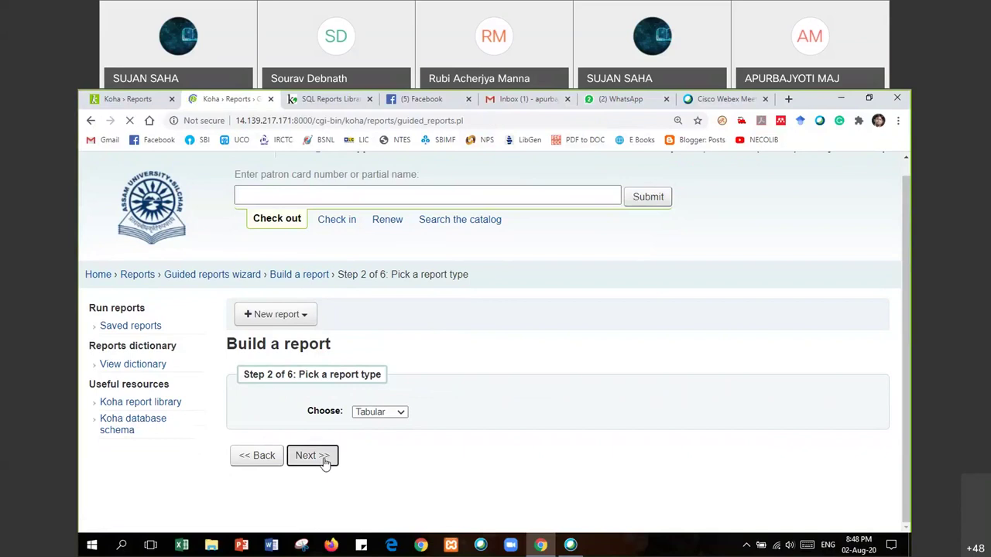
Add the Card number, Surname and First name columns from the borrowers table to the report.
{"action": "scroll", "coordinate": [306, 287], "scroll_direction": "down", "scroll_amount": 1}
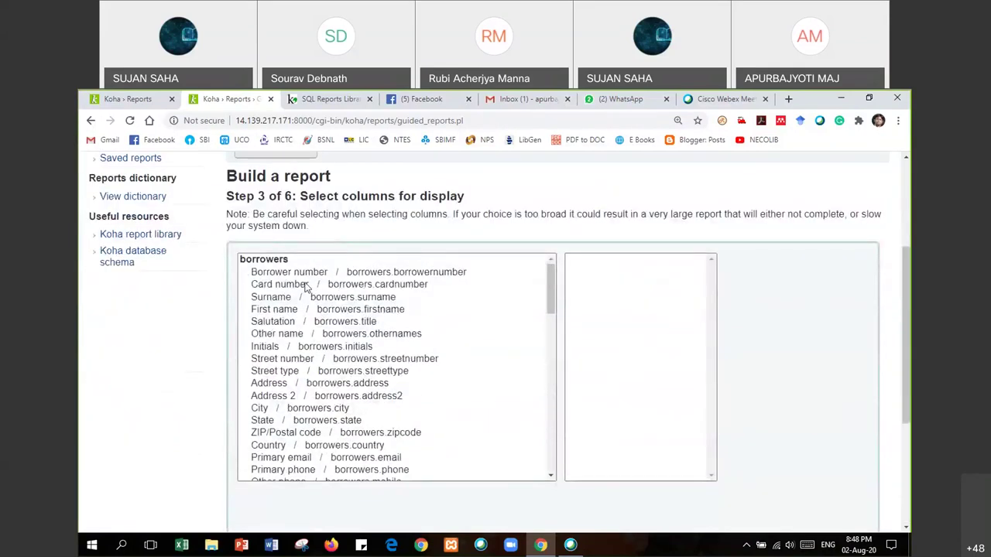
{"action": "left_click", "coordinate": [306, 285]}
{"action": "scroll", "coordinate": [514, 476], "scroll_direction": "down", "scroll_amount": 2}
{"action": "left_click", "coordinate": [508, 447]}
{"action": "left_click", "coordinate": [319, 176]}
{"action": "scroll", "coordinate": [413, 322], "scroll_direction": "up", "scroll_amount": 1}
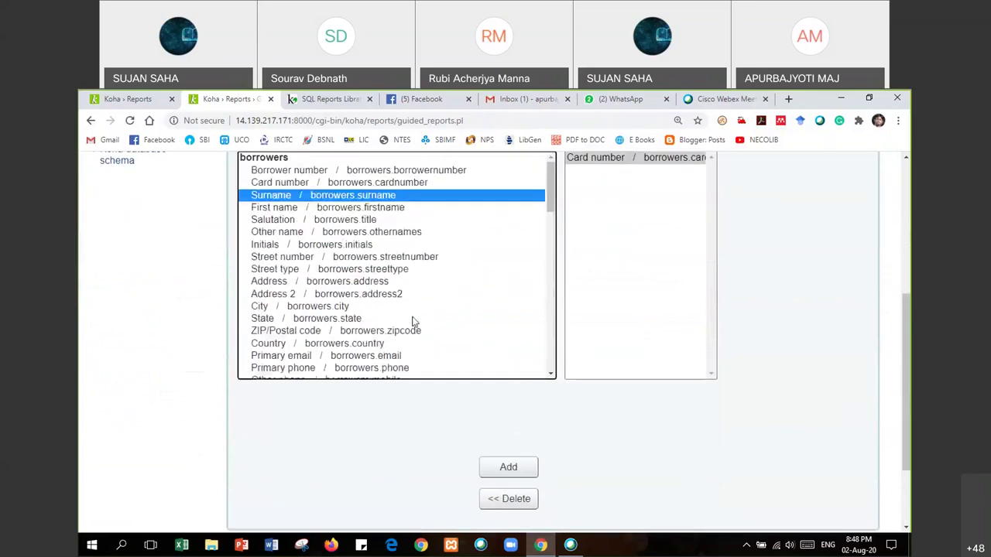
{"action": "left_click", "coordinate": [508, 466]}
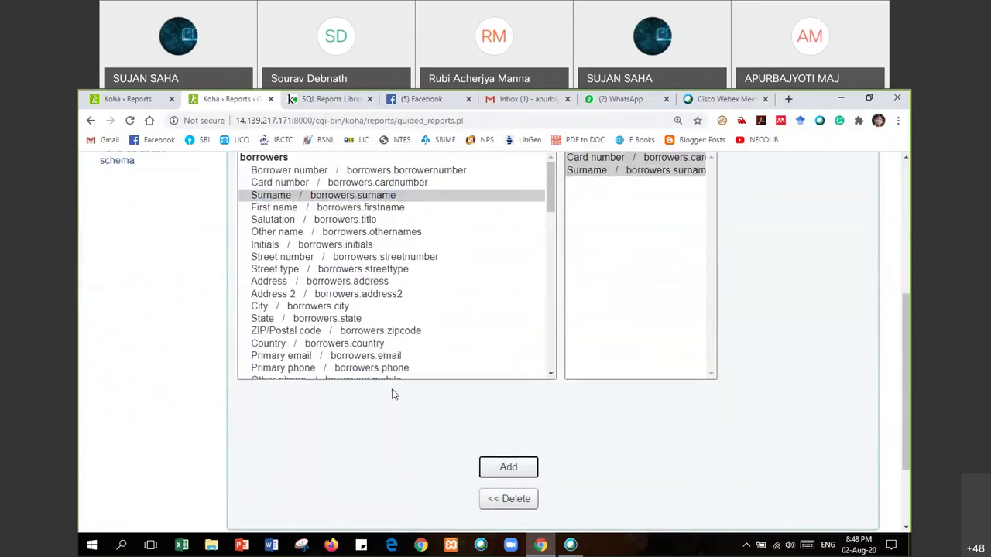
{"action": "left_click", "coordinate": [294, 209]}
{"action": "left_click", "coordinate": [505, 468]}
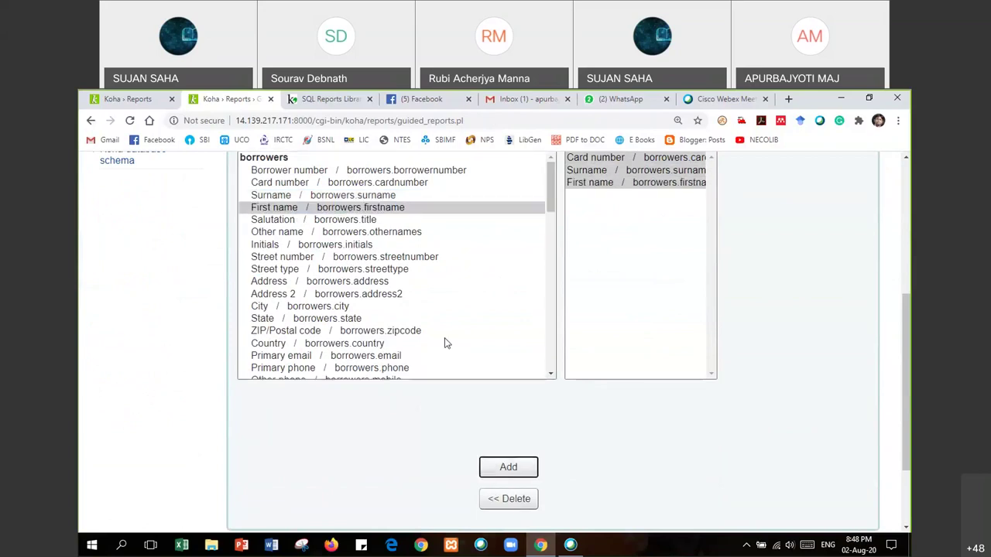
Add the borrowers' Primary email and Primary phone columns to the report and continue to the limit criteria.
{"action": "scroll", "coordinate": [330, 263], "scroll_direction": "down", "scroll_amount": 1}
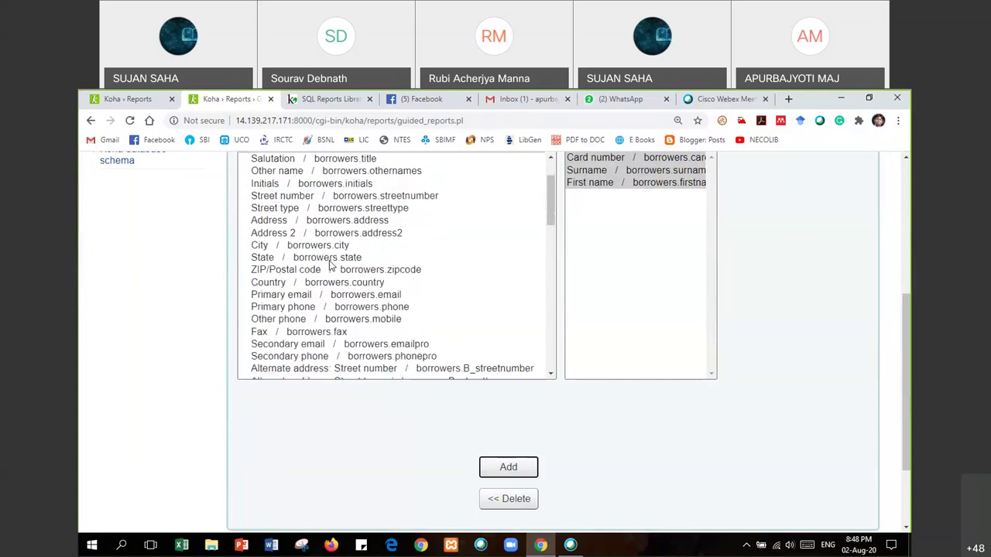
{"action": "scroll", "coordinate": [325, 269], "scroll_direction": "down", "scroll_amount": 1}
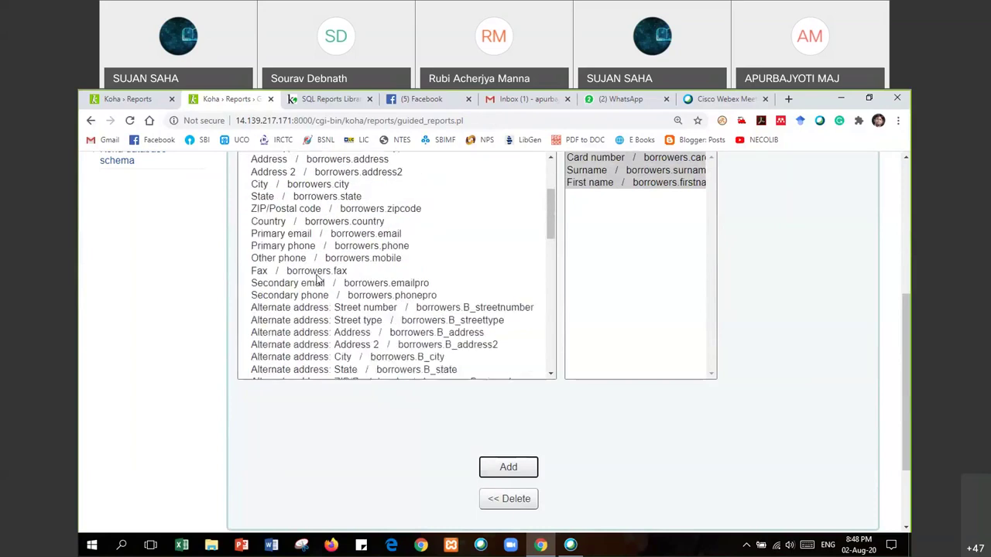
{"action": "left_click", "coordinate": [310, 234]}
{"action": "left_click", "coordinate": [507, 468]}
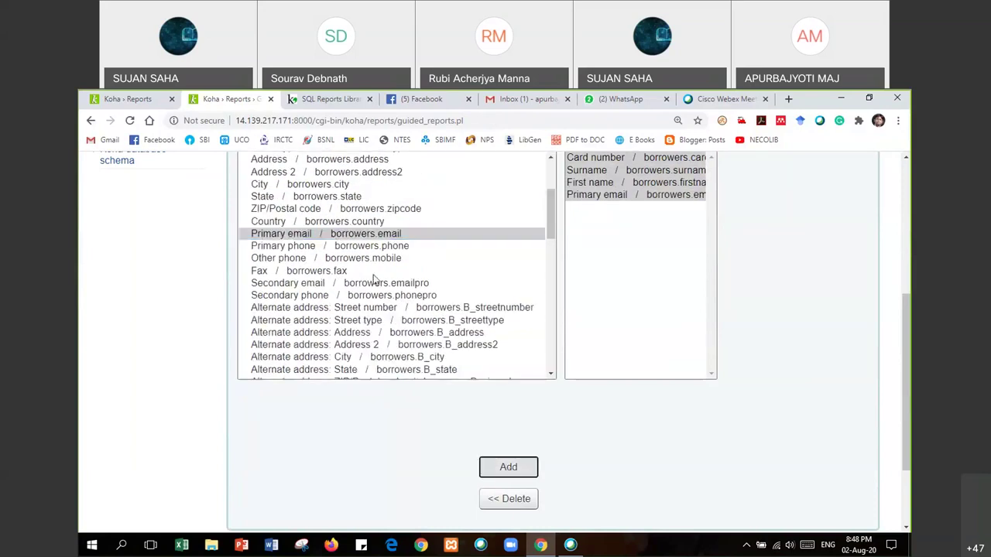
{"action": "left_click", "coordinate": [306, 246]}
{"action": "left_click", "coordinate": [507, 467]}
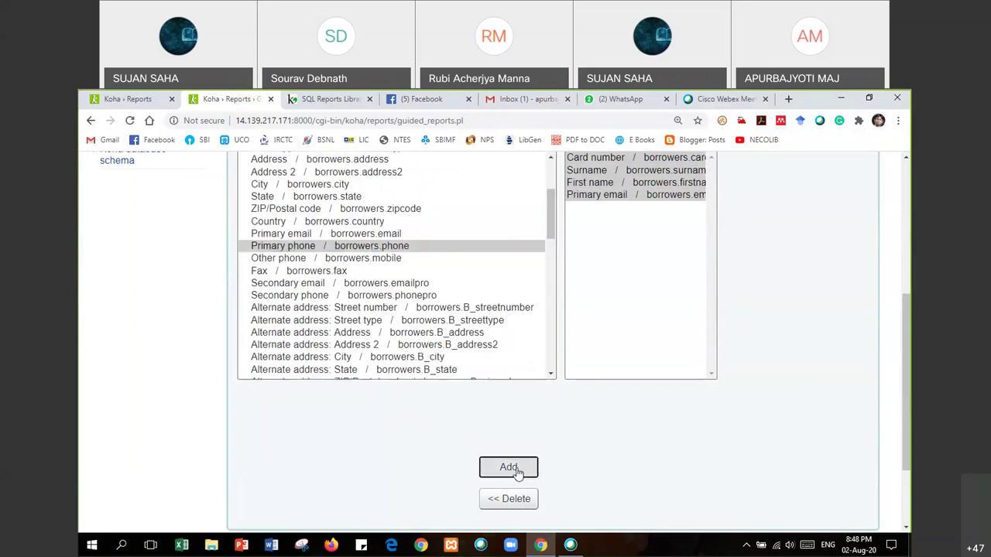
{"action": "scroll", "coordinate": [550, 370], "scroll_direction": "down", "scroll_amount": 2}
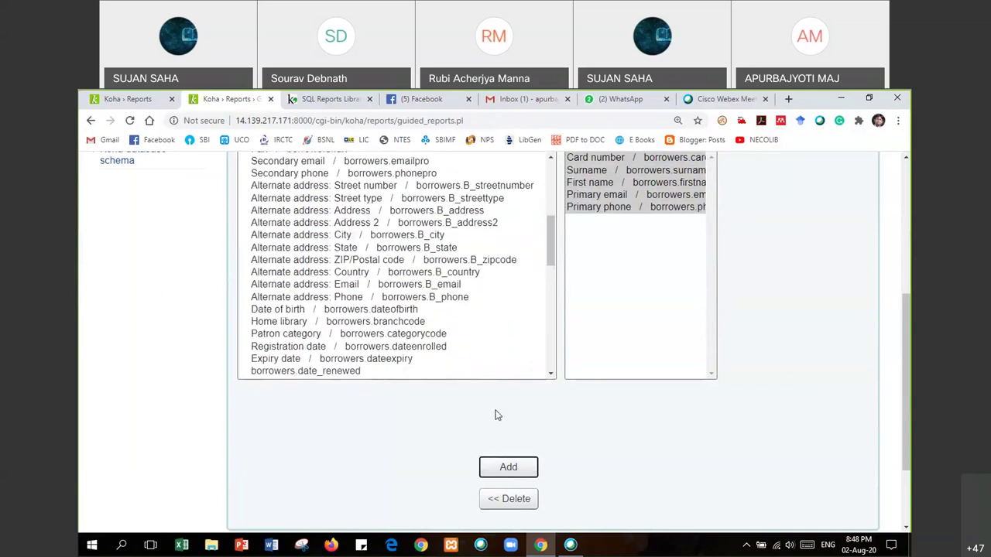
{"action": "scroll", "coordinate": [498, 415], "scroll_direction": "down", "scroll_amount": 2}
{"action": "left_click", "coordinate": [313, 456]}
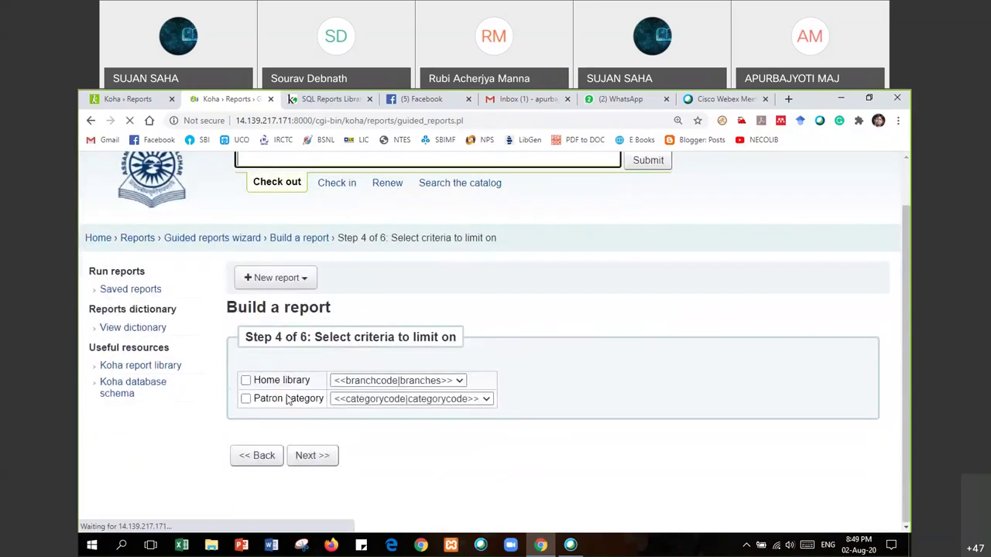
Choose MAIN as the Home library value and FACU as the Patron category value, leaving both criteria unticked, and continue.
{"action": "left_click", "coordinate": [448, 381]}
{"action": "scroll", "coordinate": [387, 302], "scroll_direction": "down", "scroll_amount": 1}
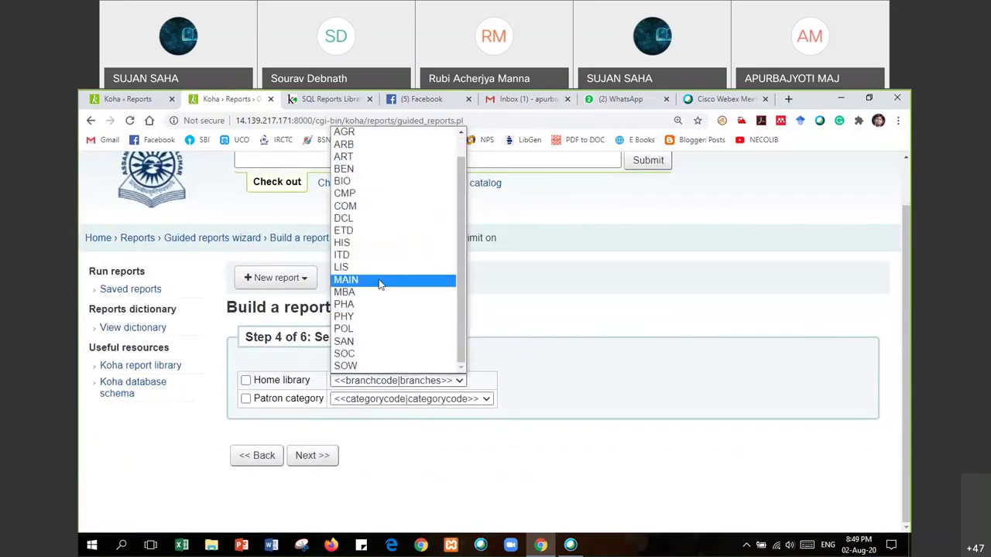
{"action": "left_click", "coordinate": [379, 280]}
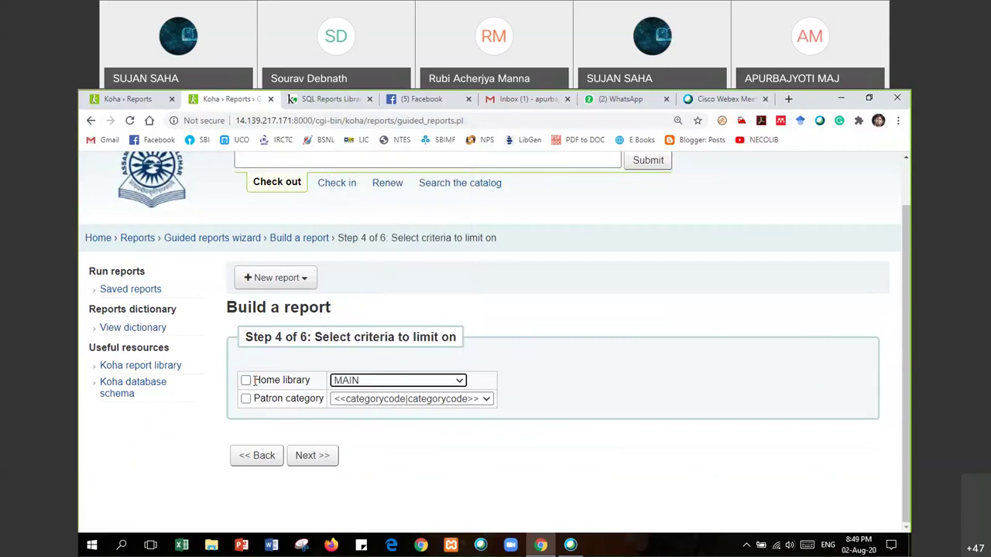
{"action": "left_click", "coordinate": [344, 403]}
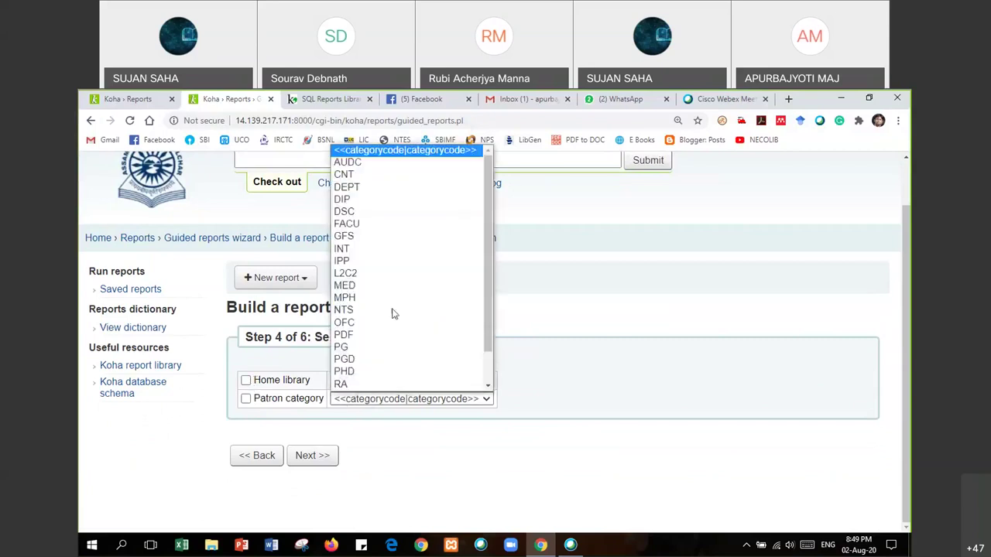
{"action": "left_click", "coordinate": [371, 225]}
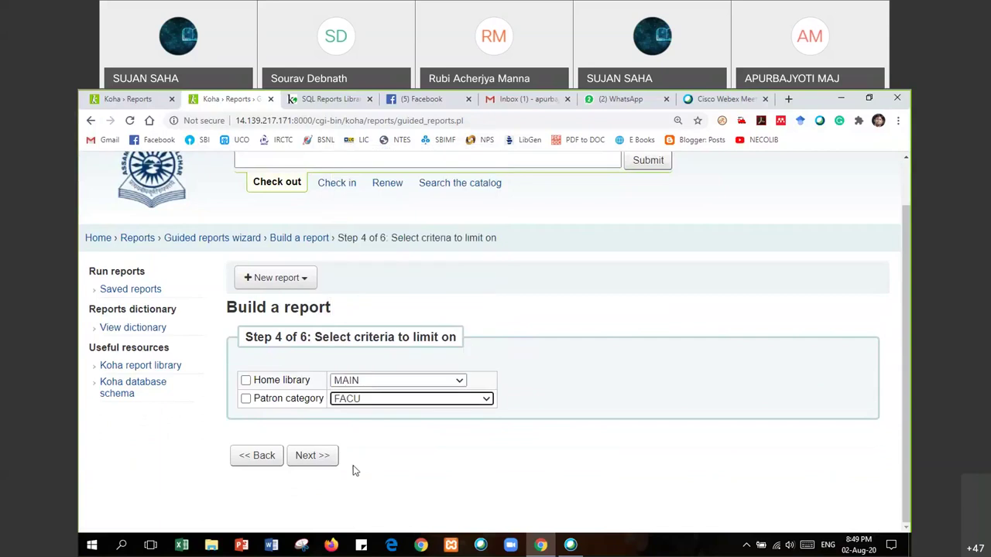
{"action": "left_click", "coordinate": [311, 462]}
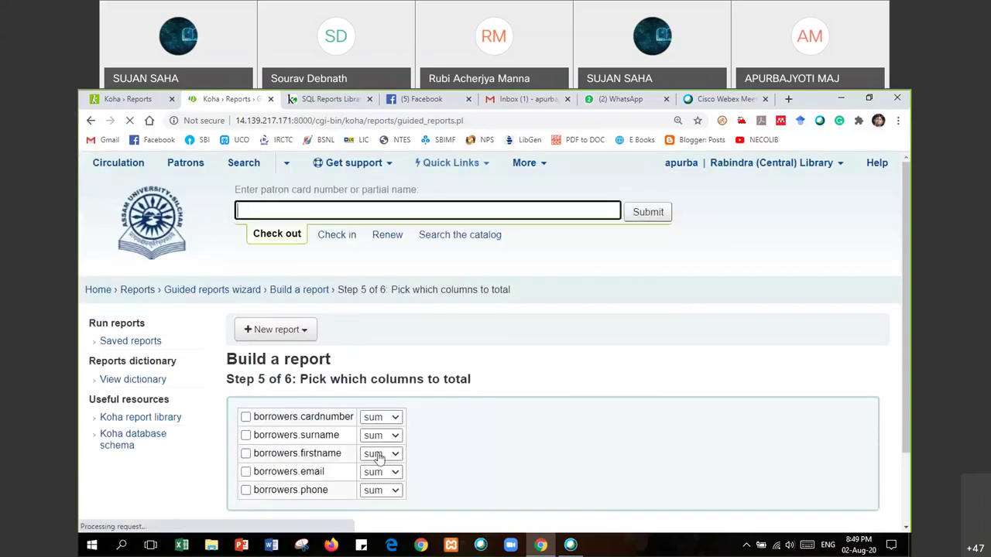
Leave all columns untotalled, order the report by borrowers.firstname ascending, and finish the definition through to the form for saving the custom report.
{"action": "scroll", "coordinate": [455, 435], "scroll_direction": "down", "scroll_amount": 1}
{"action": "left_click", "coordinate": [313, 457]}
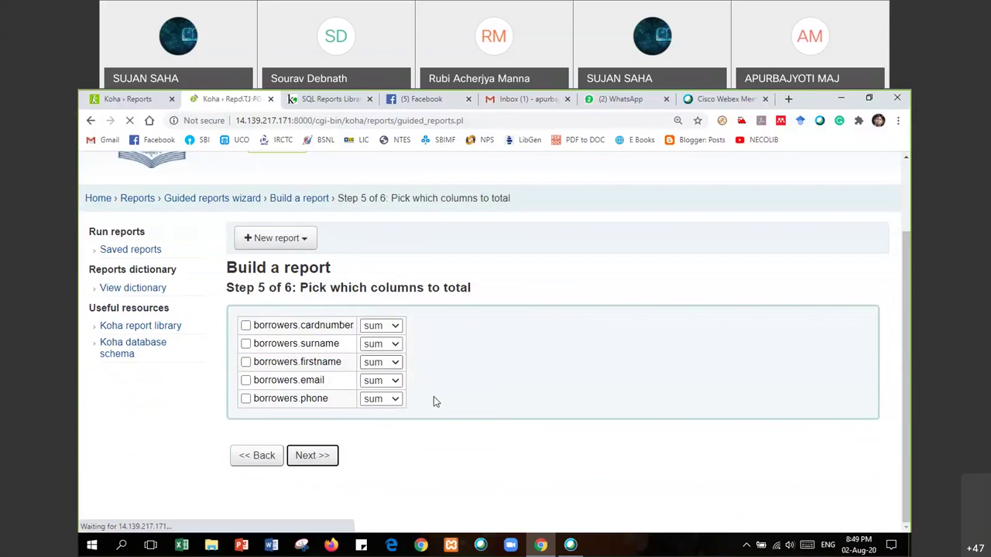
{"action": "scroll", "coordinate": [461, 394], "scroll_direction": "down", "scroll_amount": 1}
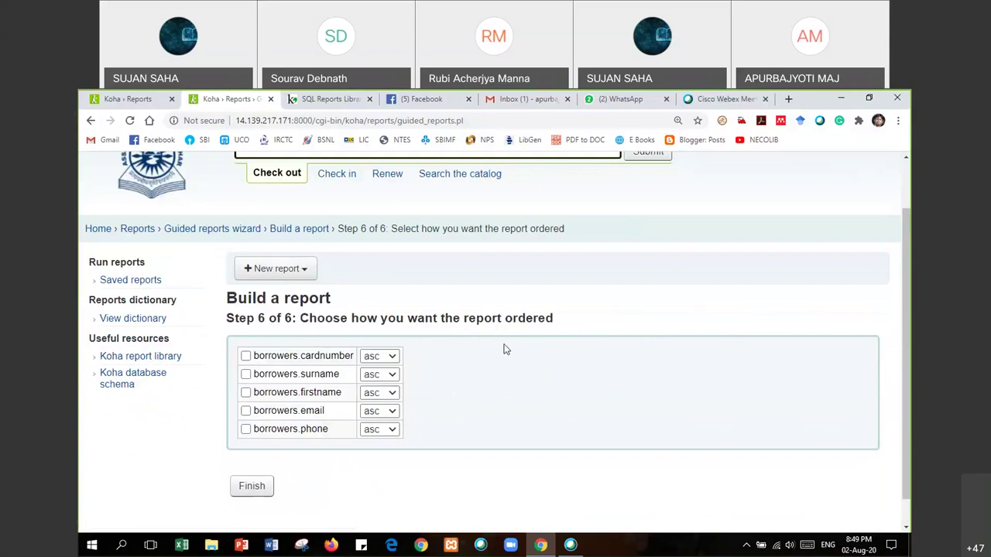
{"action": "left_click", "coordinate": [247, 394]}
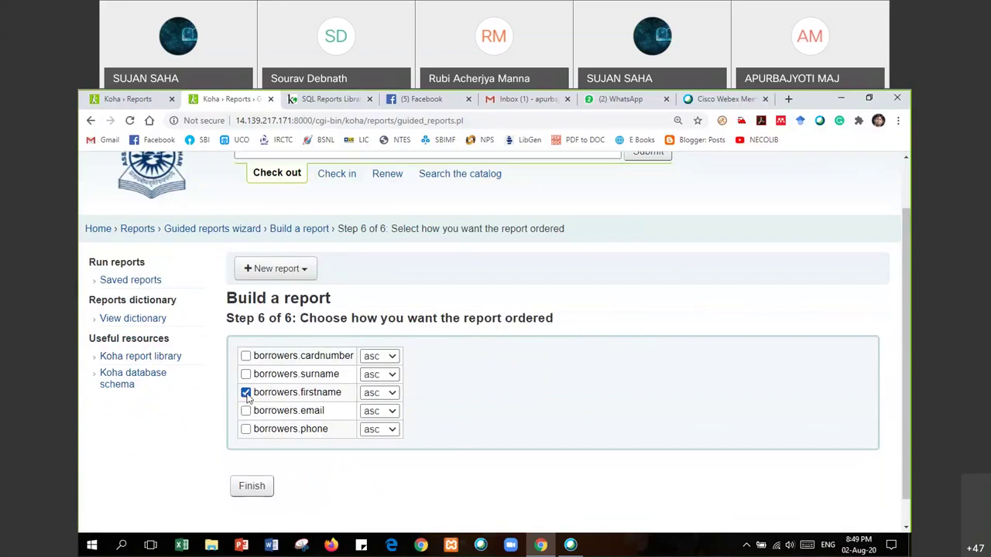
{"action": "left_click", "coordinate": [259, 486]}
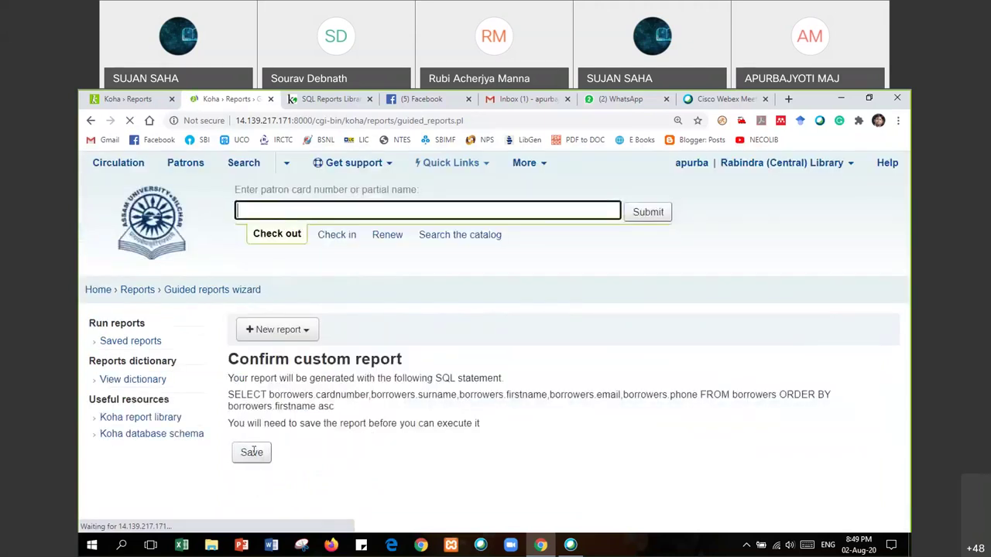
{"action": "left_click", "coordinate": [252, 454]}
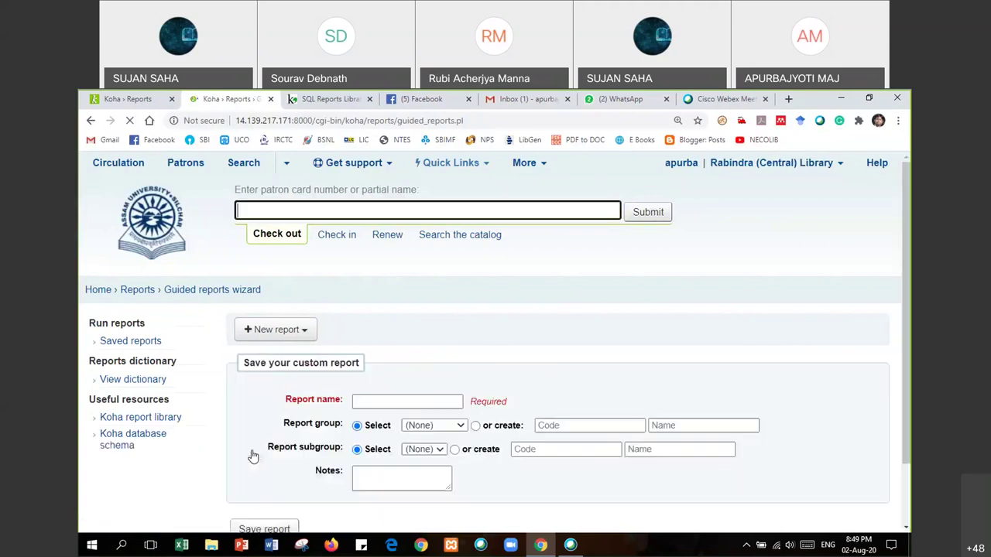
Save the custom report under the name test1 in the Patrons report group.
{"action": "left_click", "coordinate": [366, 399]}
{"action": "type", "text": "test"}
{"action": "key", "text": "Down"}
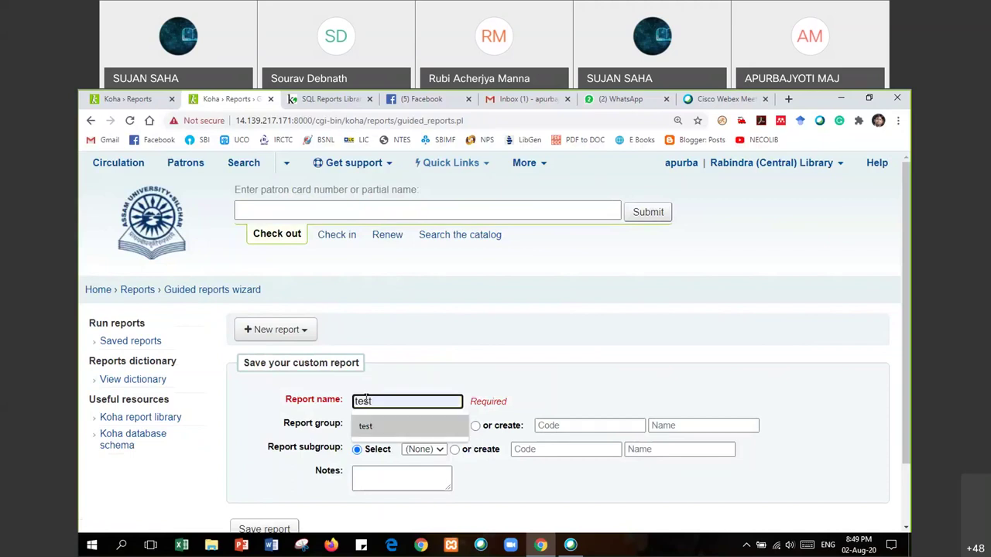
{"action": "type", "text": "1"}
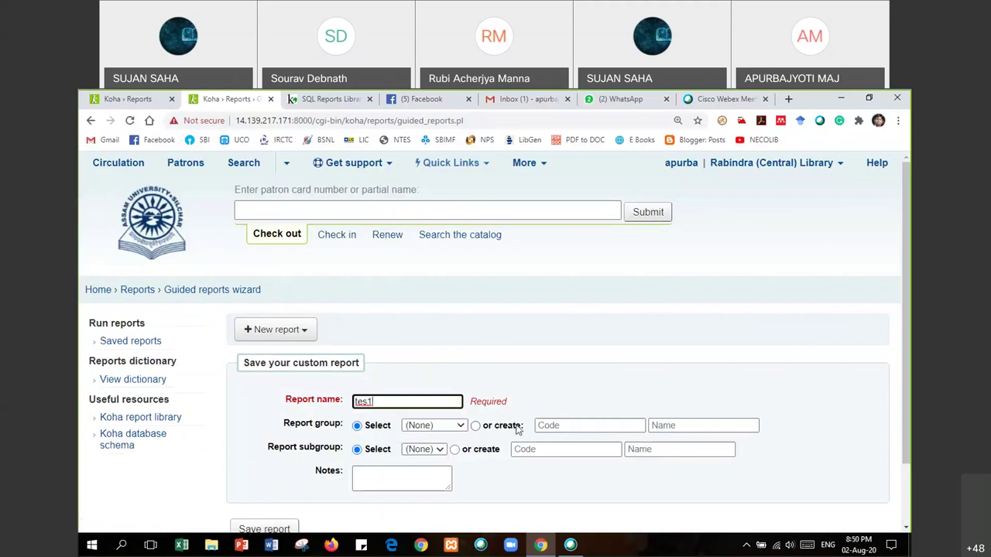
{"action": "left_click", "coordinate": [446, 426]}
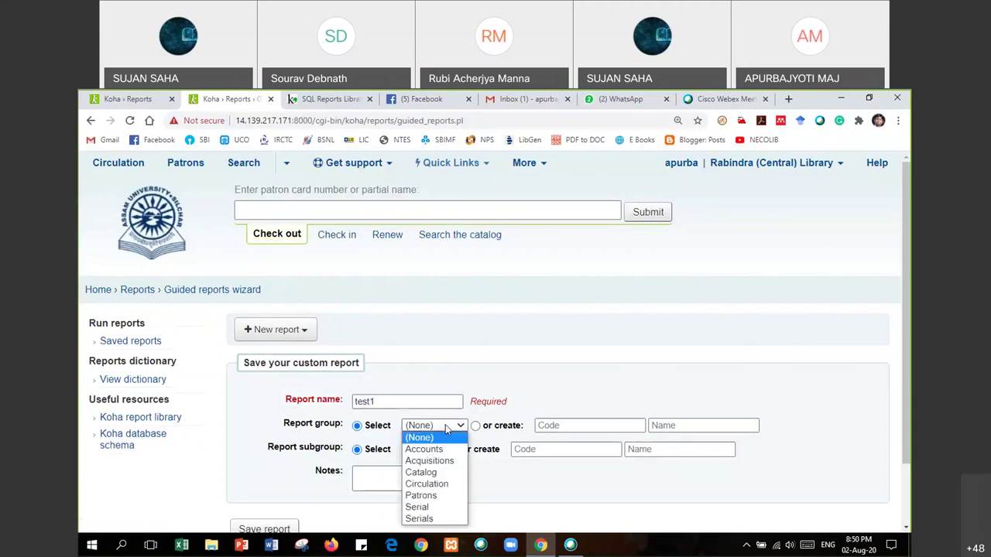
{"action": "left_click", "coordinate": [436, 496]}
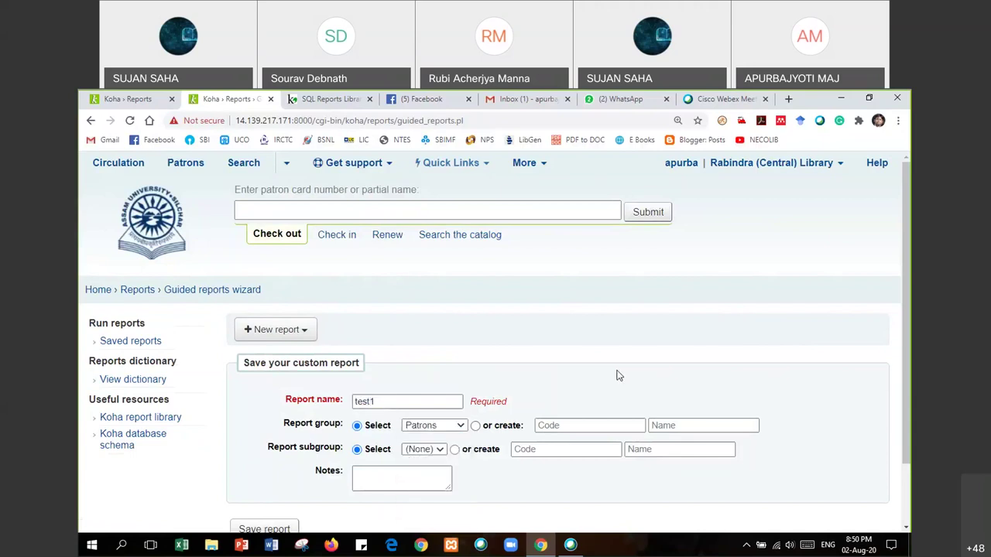
{"action": "scroll", "coordinate": [618, 370], "scroll_direction": "down", "scroll_amount": 1}
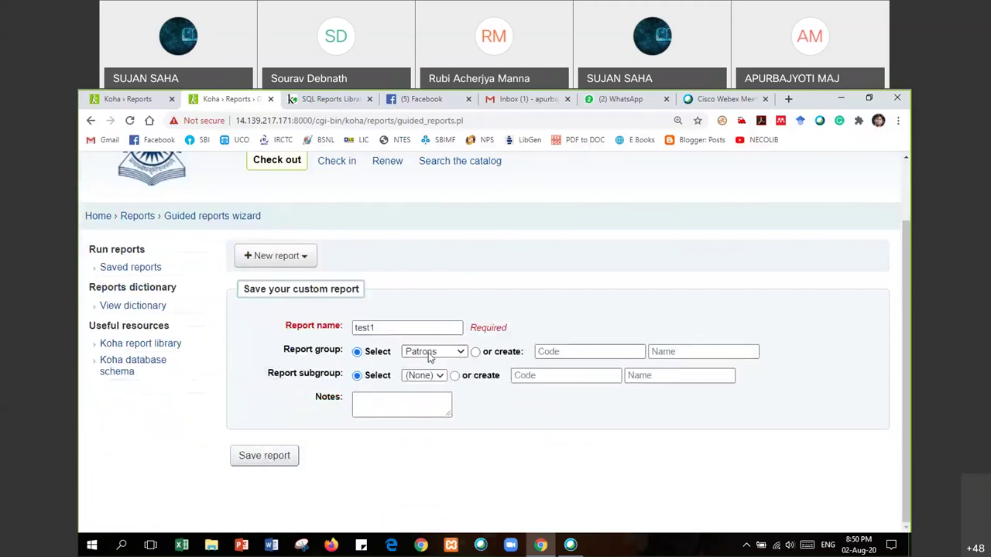
{"action": "left_click", "coordinate": [263, 462]}
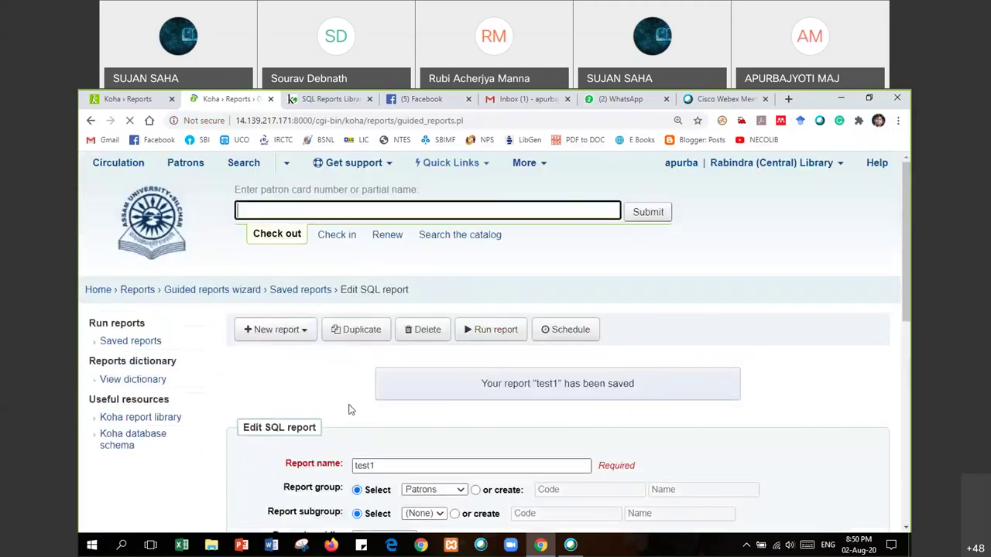
Run the saved test1 report.
{"action": "scroll", "coordinate": [511, 274], "scroll_direction": "down", "scroll_amount": 3}
{"action": "scroll", "coordinate": [511, 273], "scroll_direction": "up", "scroll_amount": 1}
{"action": "scroll", "coordinate": [510, 273], "scroll_direction": "up", "scroll_amount": 1}
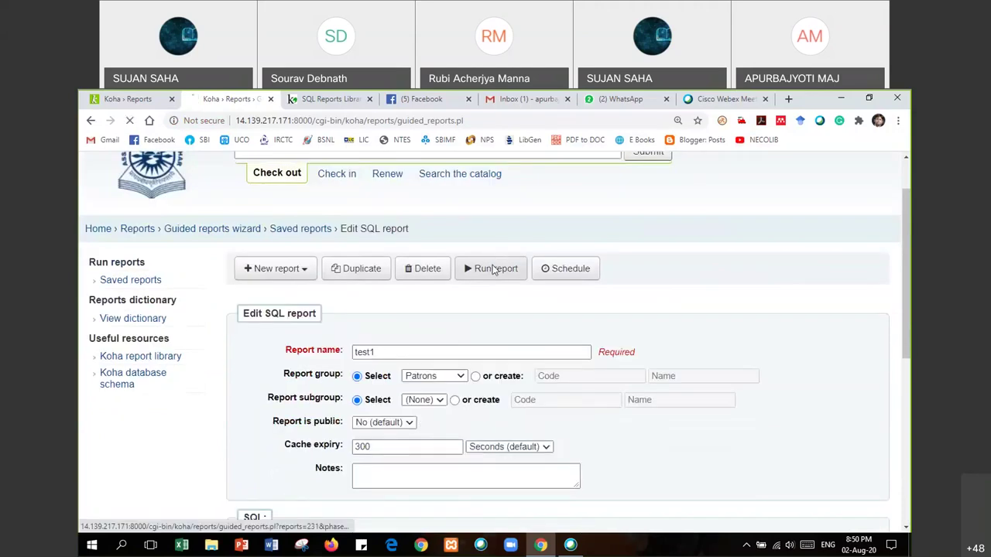
{"action": "left_click", "coordinate": [493, 269]}
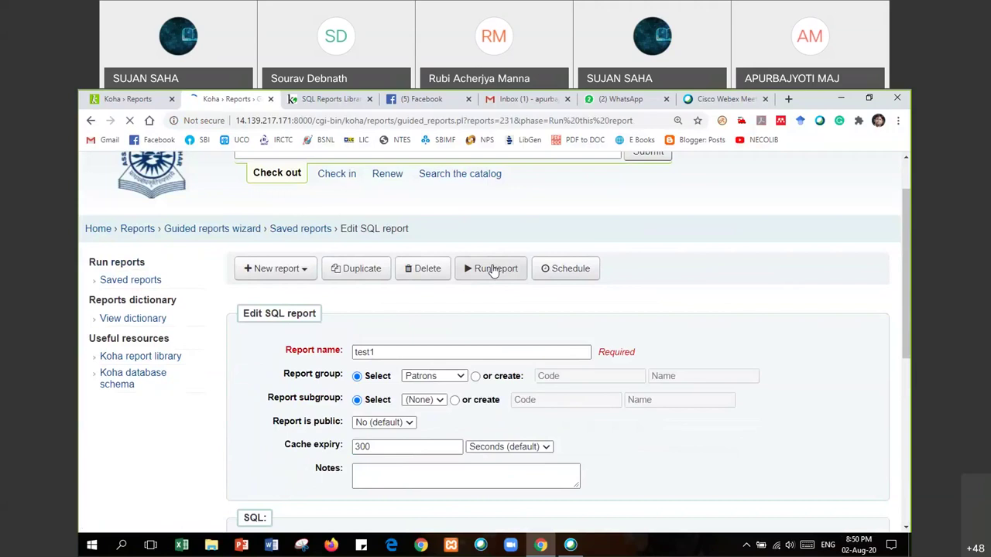
Examine the first page of test1 results, checking the card number, name, email and phone columns.
{"action": "scroll", "coordinate": [493, 271], "scroll_direction": "down", "scroll_amount": 2}
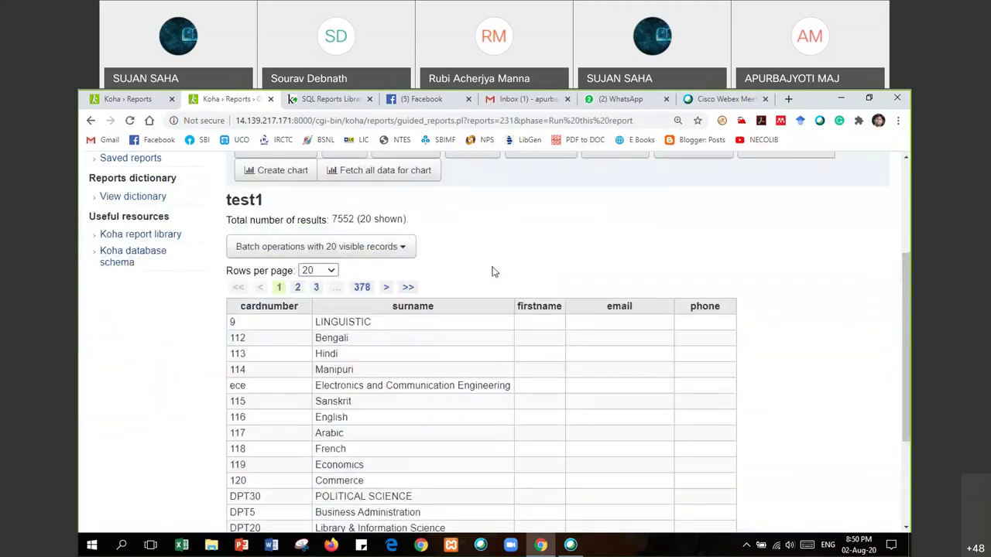
{"action": "scroll", "coordinate": [493, 271], "scroll_direction": "down", "scroll_amount": 2}
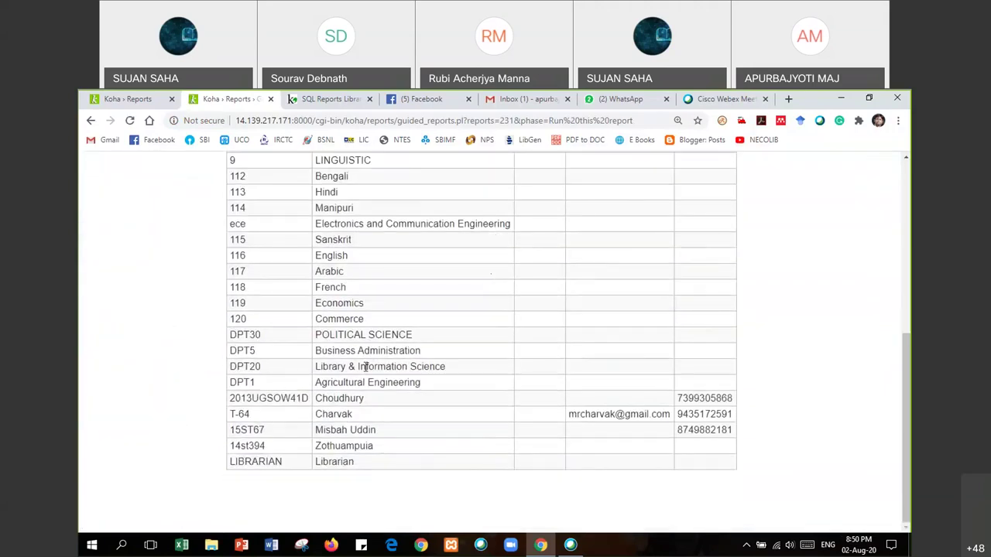
{"action": "scroll", "coordinate": [285, 373], "scroll_direction": "up", "scroll_amount": 2}
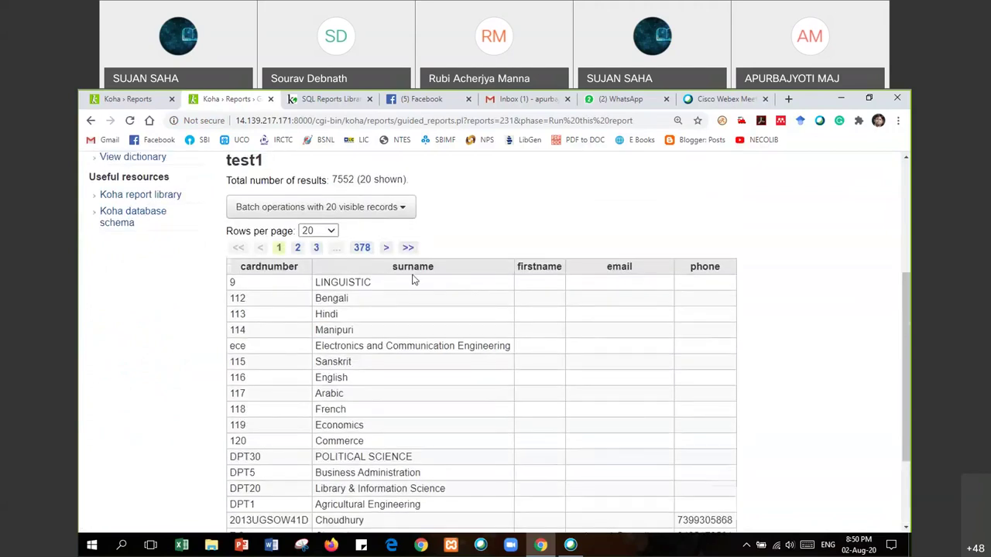
{"action": "scroll", "coordinate": [412, 279], "scroll_direction": "down", "scroll_amount": 2}
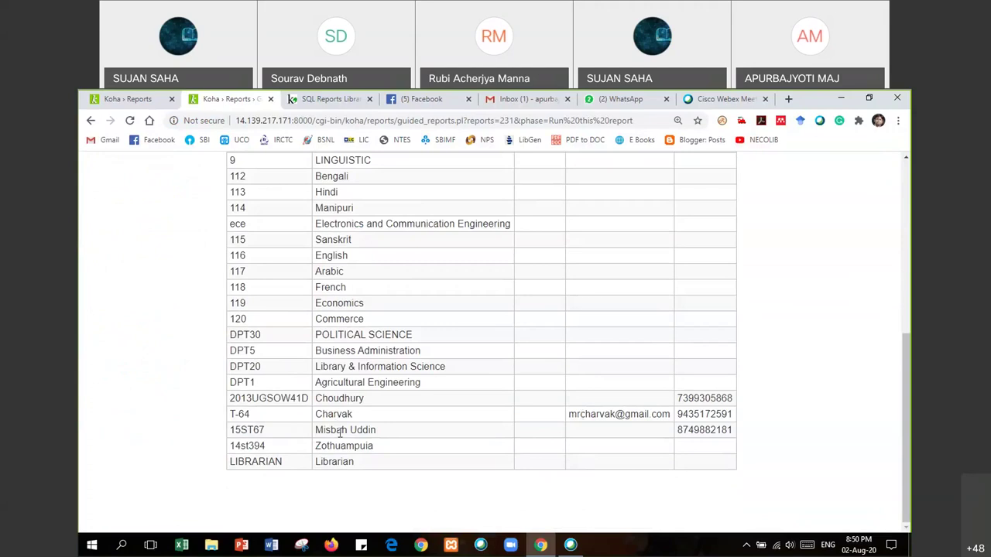
{"action": "scroll", "coordinate": [266, 441], "scroll_direction": "up", "scroll_amount": 1}
{"action": "scroll", "coordinate": [274, 427], "scroll_direction": "down", "scroll_amount": 1}
{"action": "scroll", "coordinate": [286, 459], "scroll_direction": "up", "scroll_amount": 3}
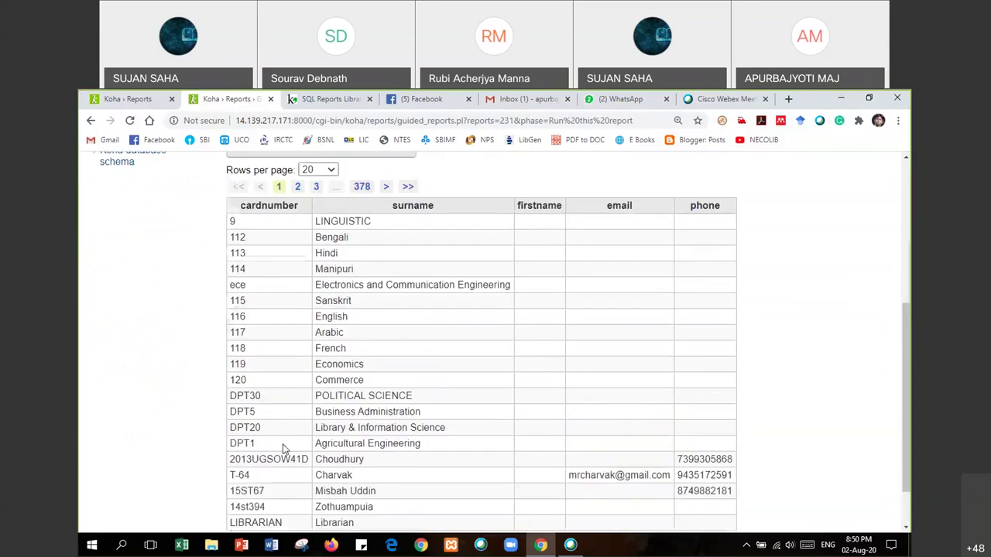
{"action": "scroll", "coordinate": [436, 343], "scroll_direction": "down", "scroll_amount": 3}
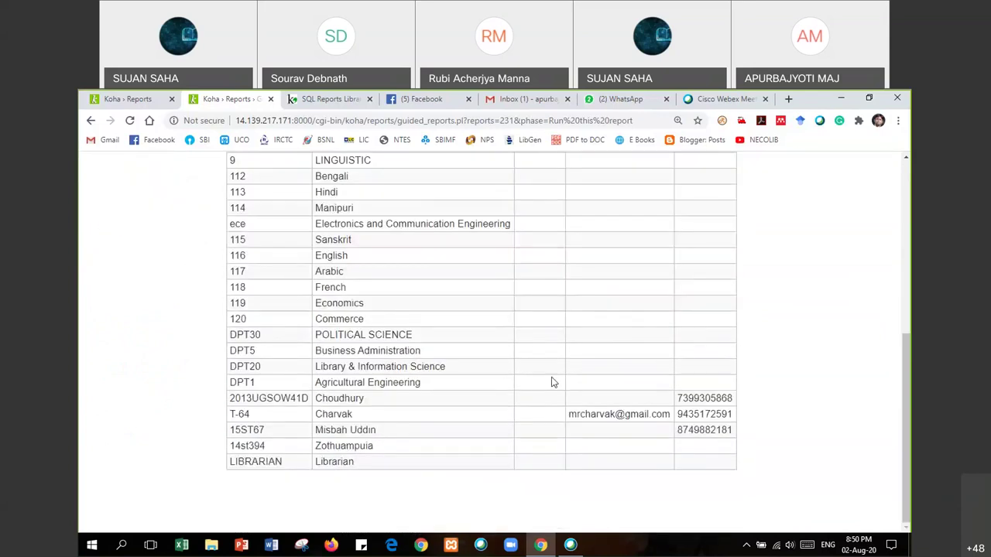
{"action": "scroll", "coordinate": [552, 380], "scroll_direction": "up", "scroll_amount": 3}
Show 100 rows per page and look through the longer list of patron results.
{"action": "left_click", "coordinate": [331, 353]}
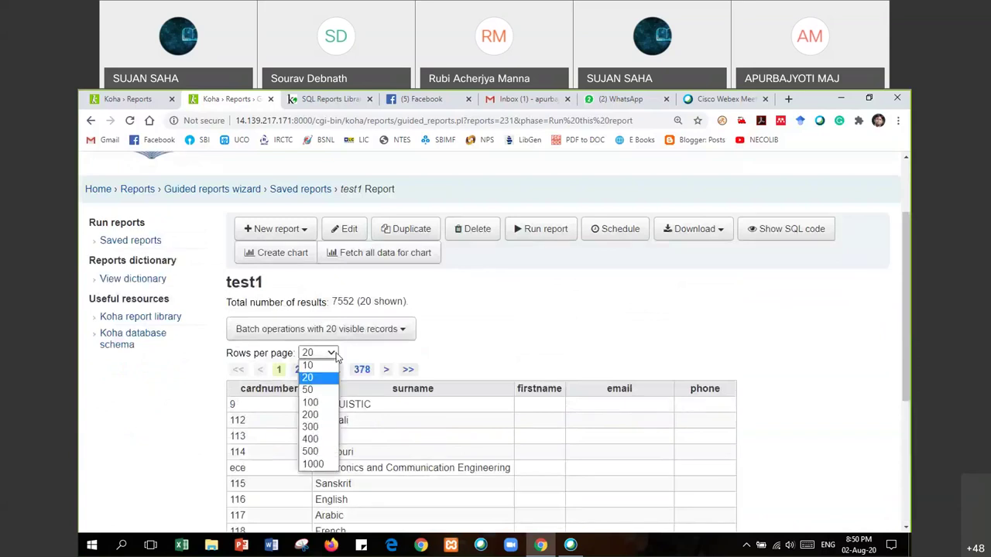
{"action": "left_click", "coordinate": [318, 401]}
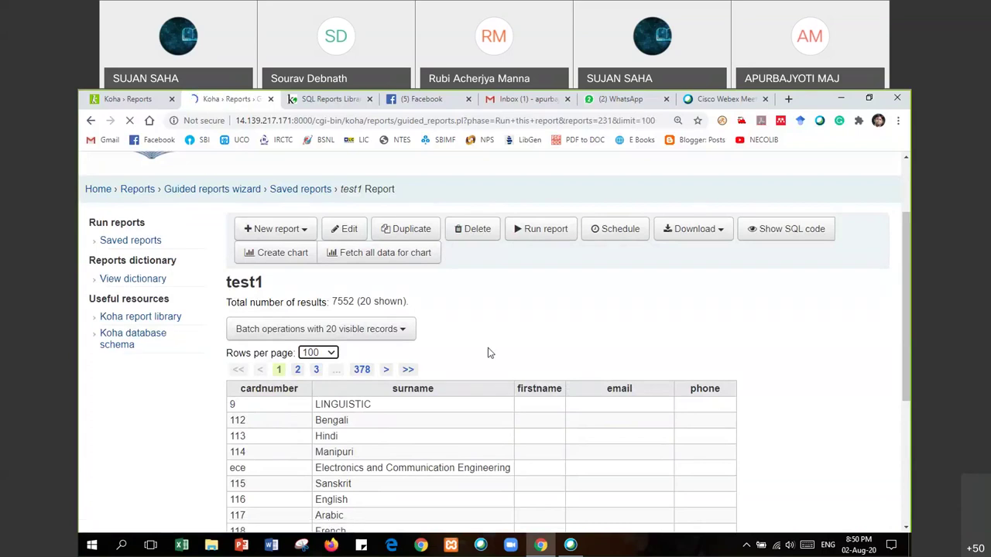
{"action": "scroll", "coordinate": [488, 352], "scroll_direction": "down", "scroll_amount": 10}
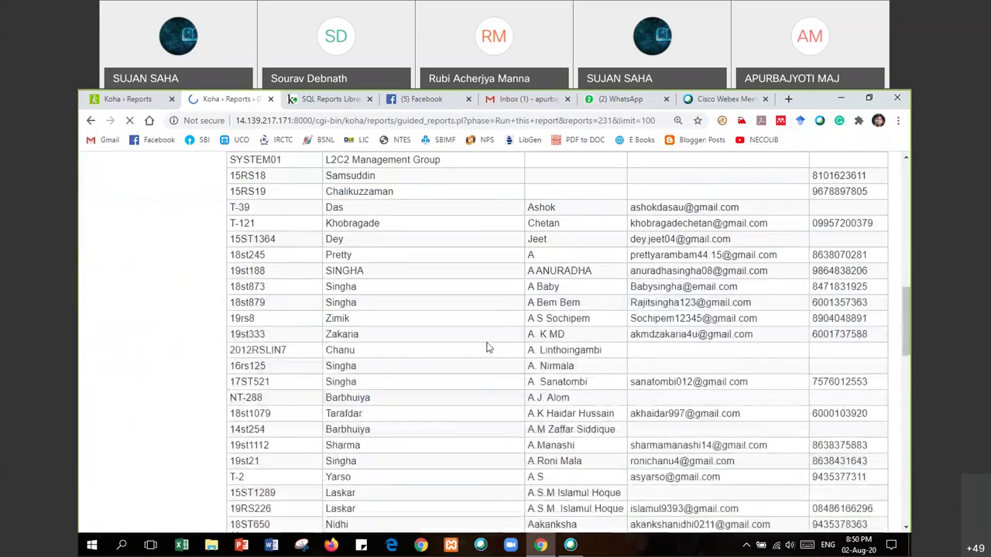
{"action": "scroll", "coordinate": [366, 321], "scroll_direction": "down", "scroll_amount": 5}
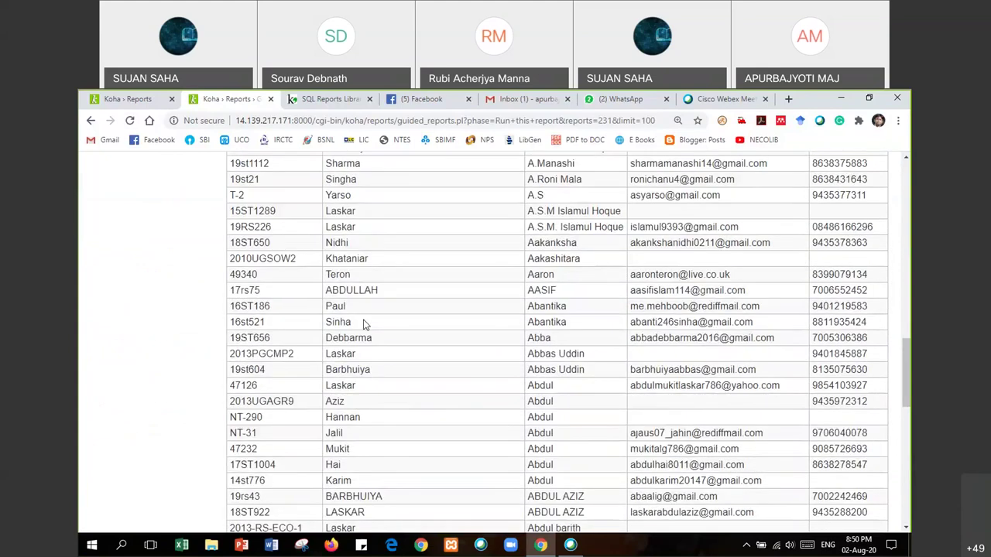
{"action": "scroll", "coordinate": [367, 321], "scroll_direction": "down", "scroll_amount": 9}
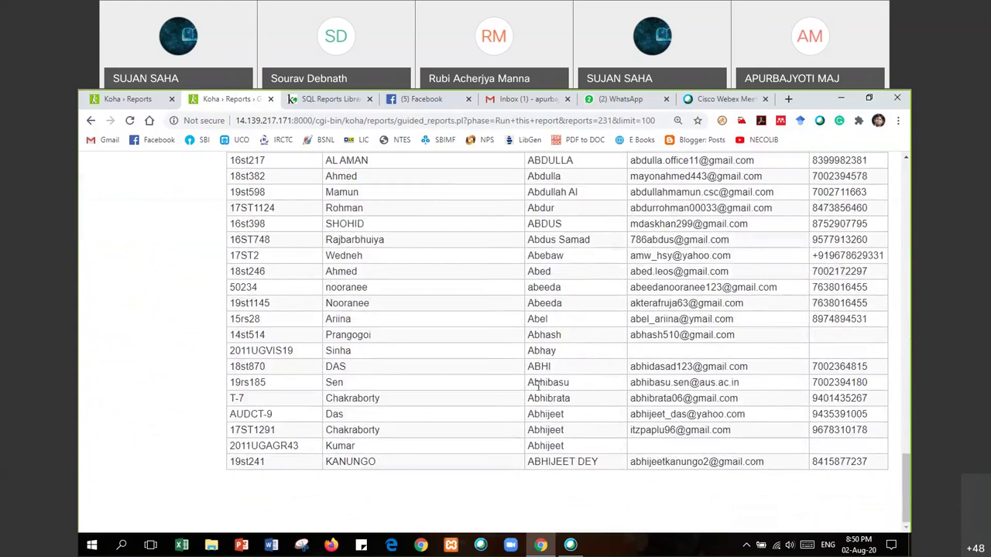
{"action": "scroll", "coordinate": [620, 422], "scroll_direction": "up", "scroll_amount": 1}
{"action": "scroll", "coordinate": [660, 418], "scroll_direction": "up", "scroll_amount": 5}
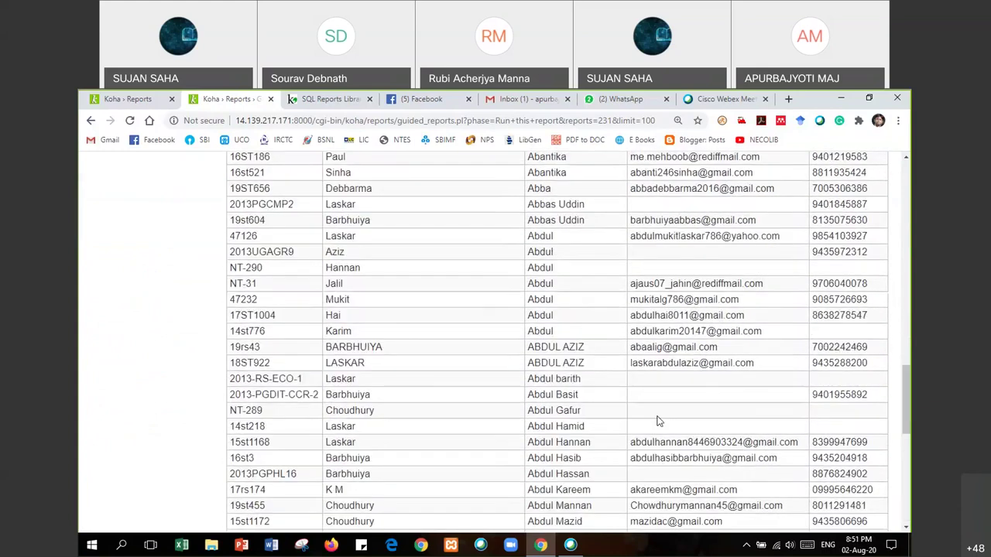
{"action": "scroll", "coordinate": [657, 421], "scroll_direction": "up", "scroll_amount": 20}
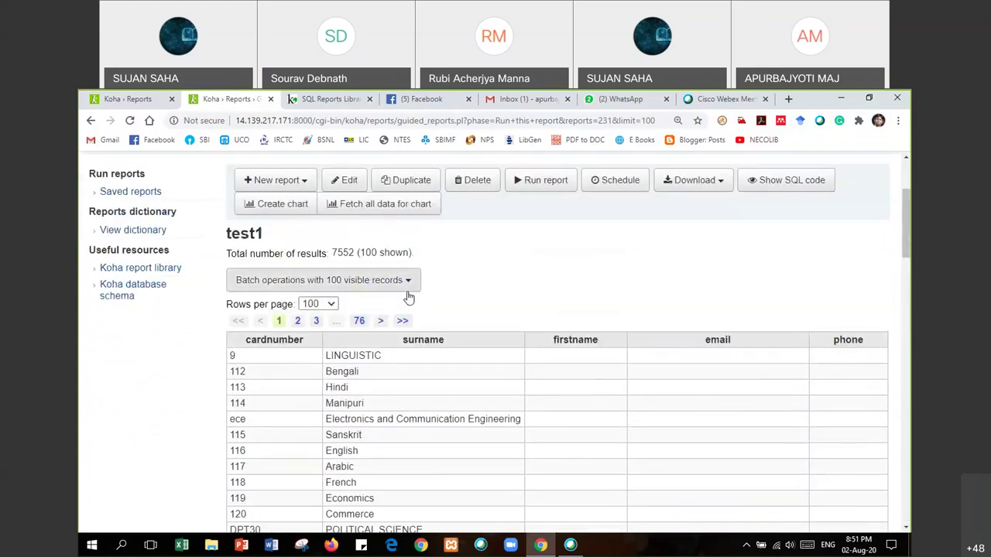
Return to the edit page of test1, check its SQL query and delete the report.
{"action": "left_click", "coordinate": [91, 122]}
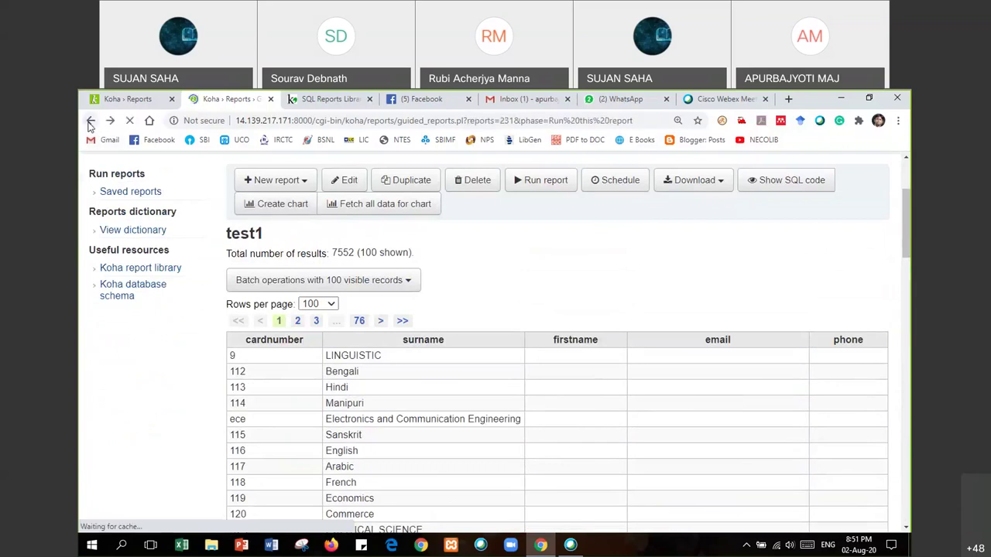
{"action": "left_click", "coordinate": [90, 122]}
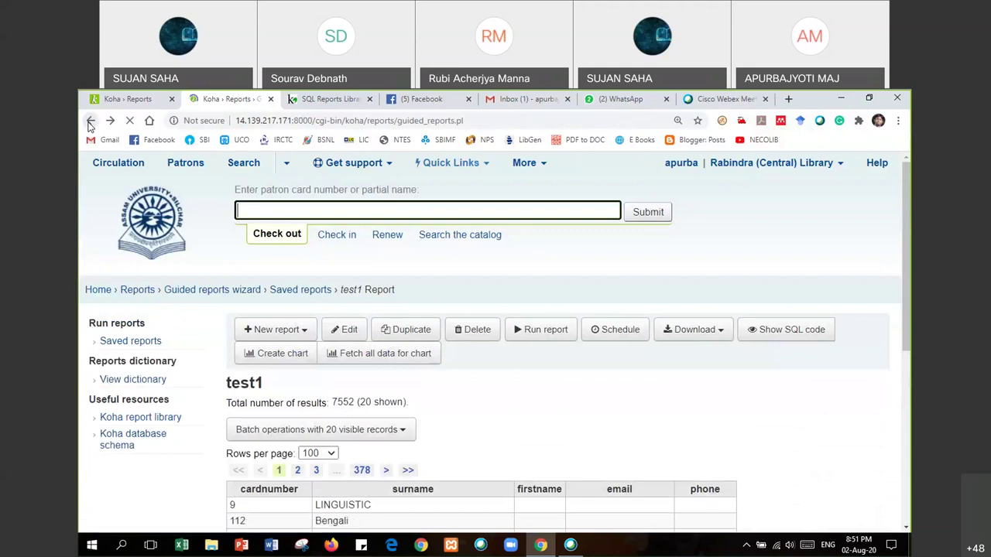
{"action": "scroll", "coordinate": [451, 449], "scroll_direction": "down", "scroll_amount": 3}
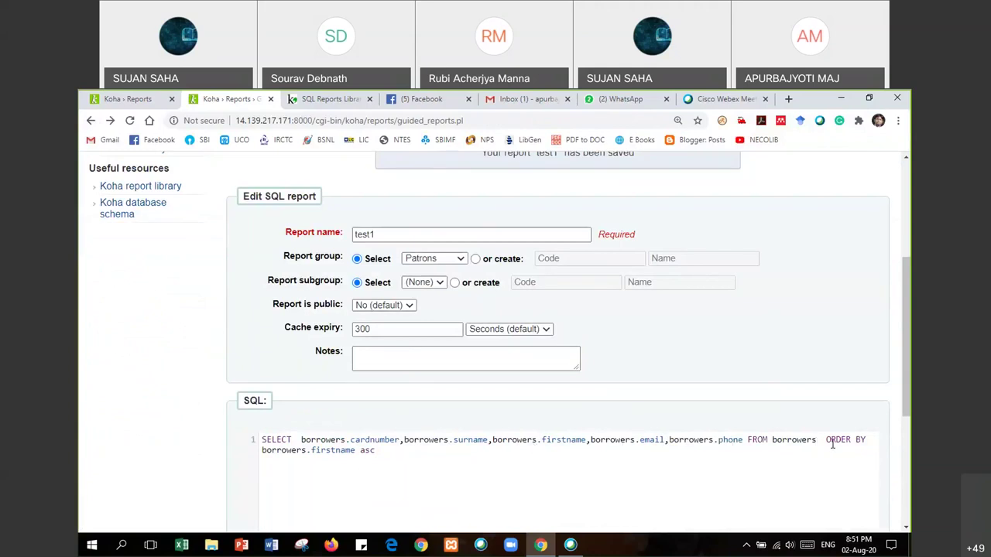
{"action": "scroll", "coordinate": [396, 313], "scroll_direction": "up", "scroll_amount": 2}
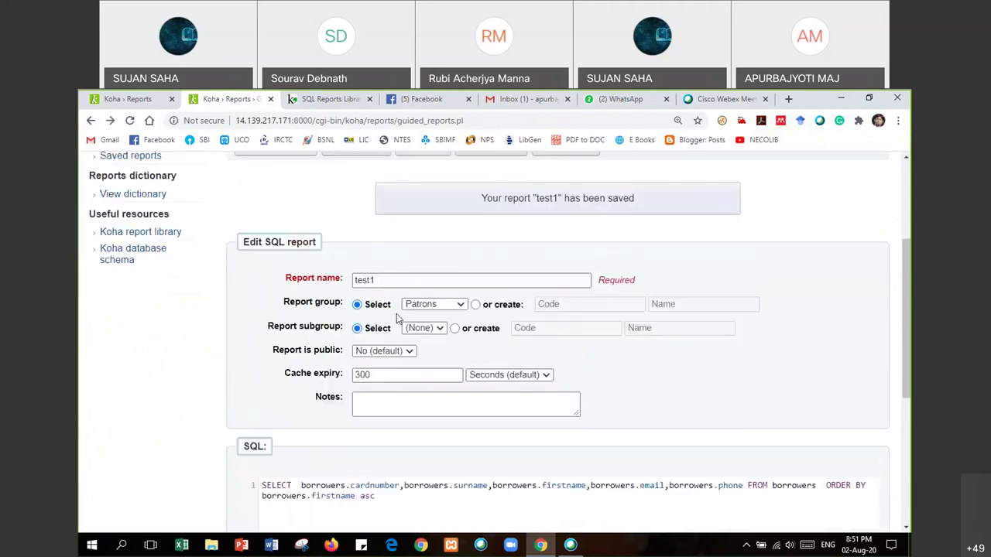
{"action": "left_click", "coordinate": [426, 224]}
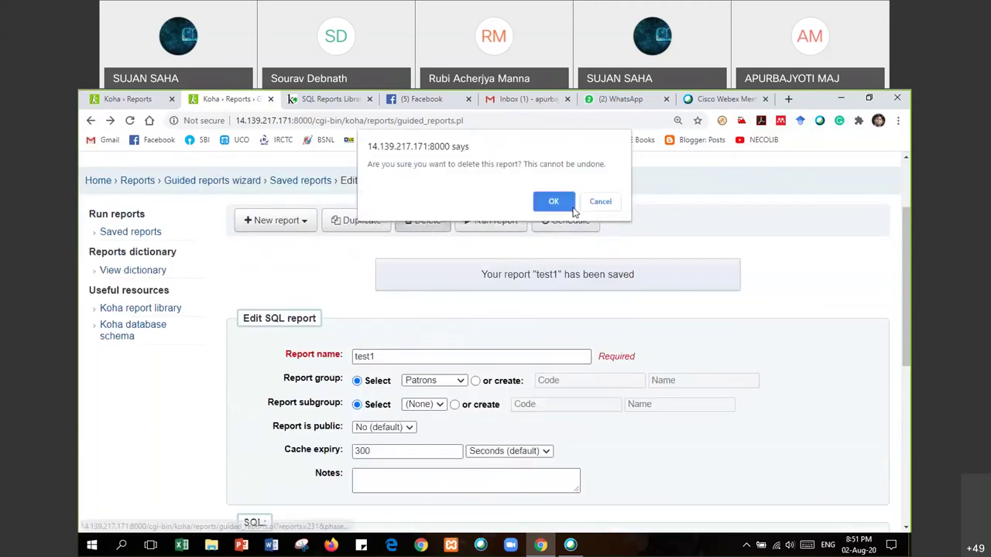
{"action": "left_click", "coordinate": [552, 199]}
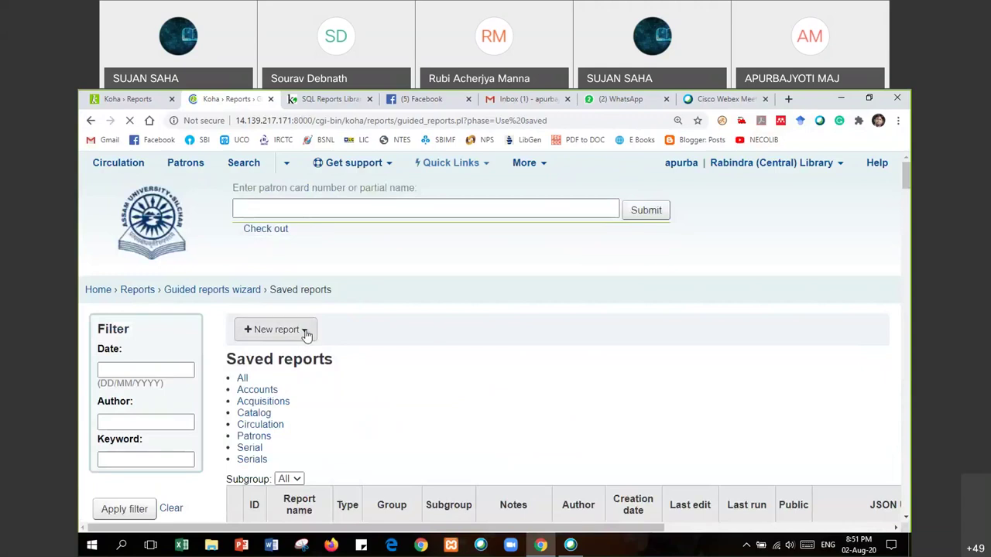
Start a new guided report on the Patrons module, keep the Tabular report type and continue to column selection.
{"action": "left_click", "coordinate": [307, 332]}
{"action": "left_click", "coordinate": [309, 358]}
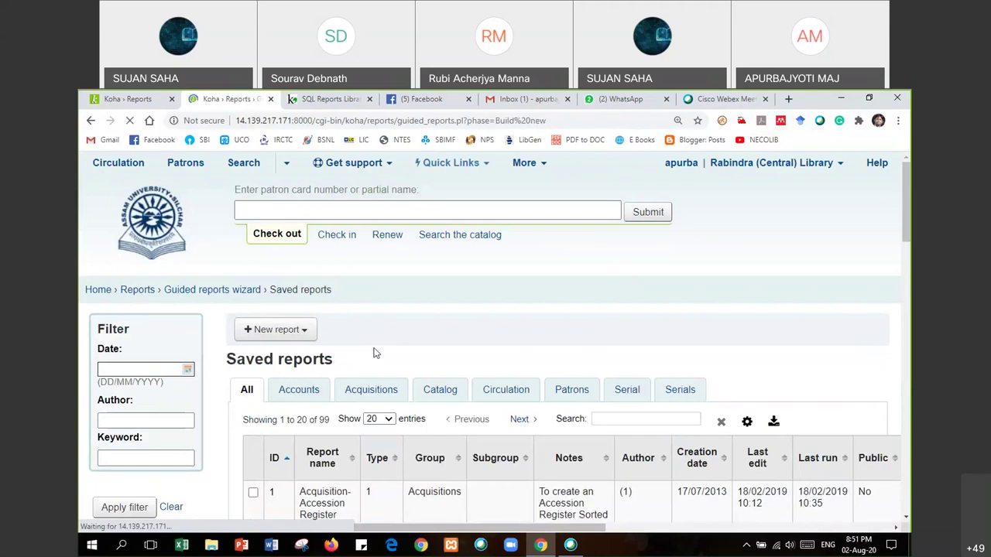
{"action": "scroll", "coordinate": [374, 351], "scroll_direction": "down", "scroll_amount": 1}
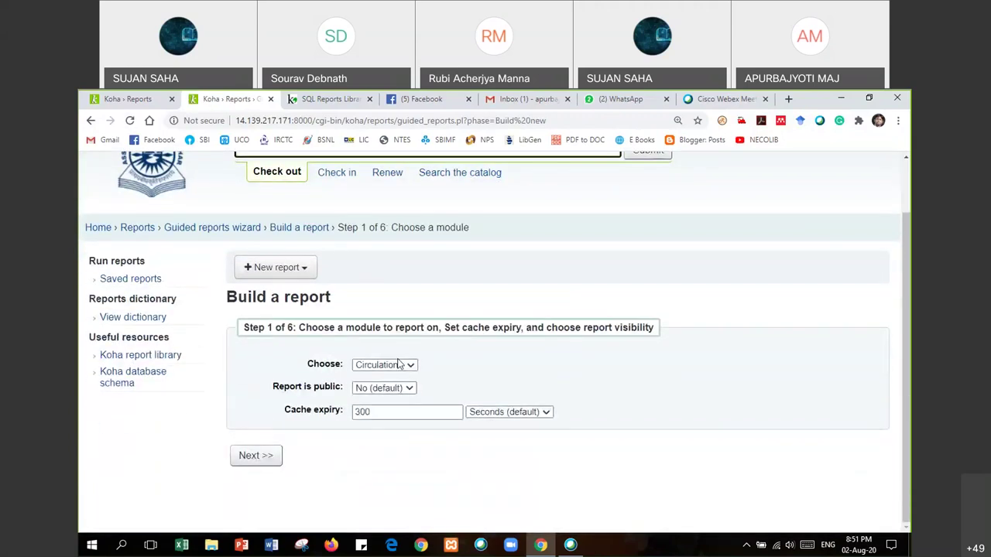
{"action": "left_click", "coordinate": [399, 367]}
{"action": "left_click", "coordinate": [377, 400]}
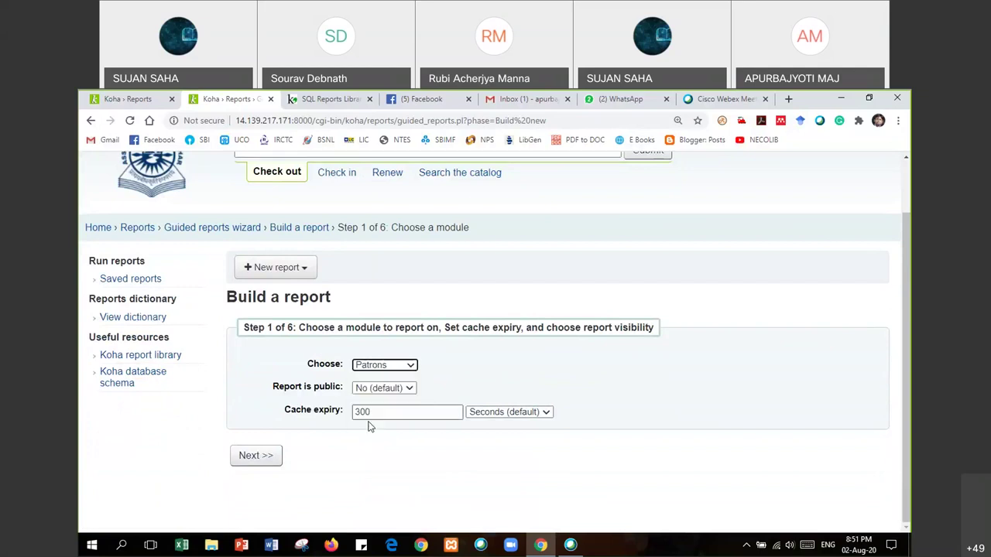
{"action": "left_click", "coordinate": [274, 456]}
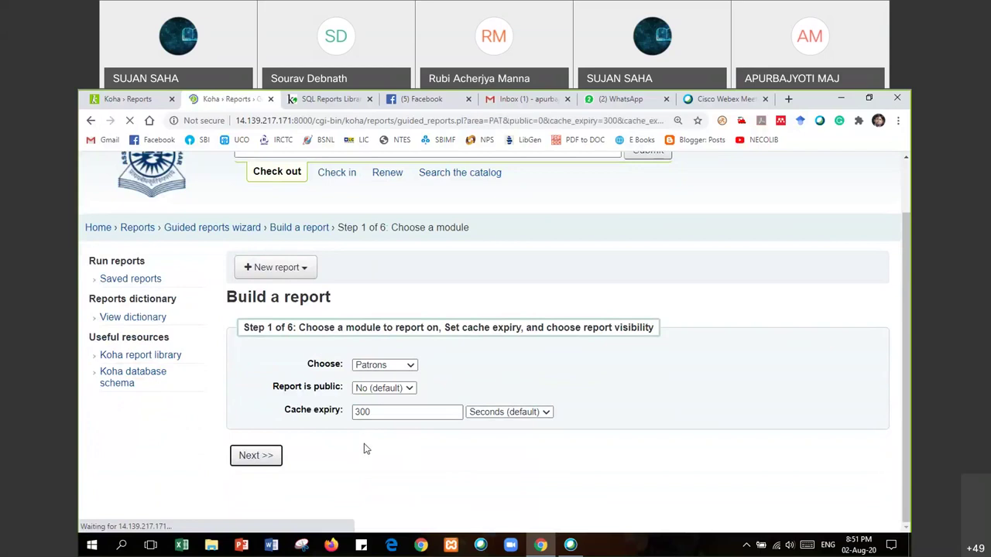
{"action": "left_click", "coordinate": [313, 457]}
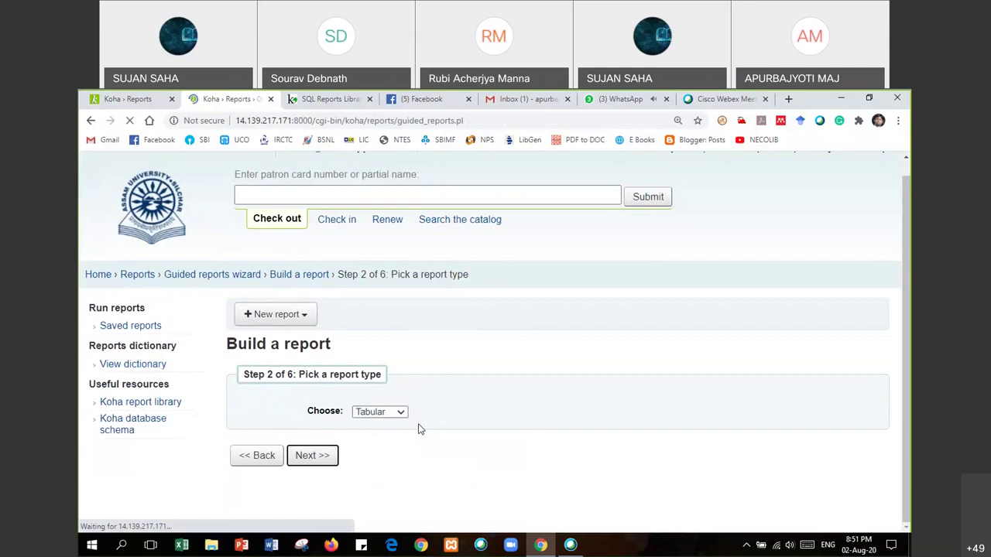
Add the Card number column (borrowers.cardnumber) to the report's display columns.
{"action": "scroll", "coordinate": [418, 429], "scroll_direction": "down", "scroll_amount": 2}
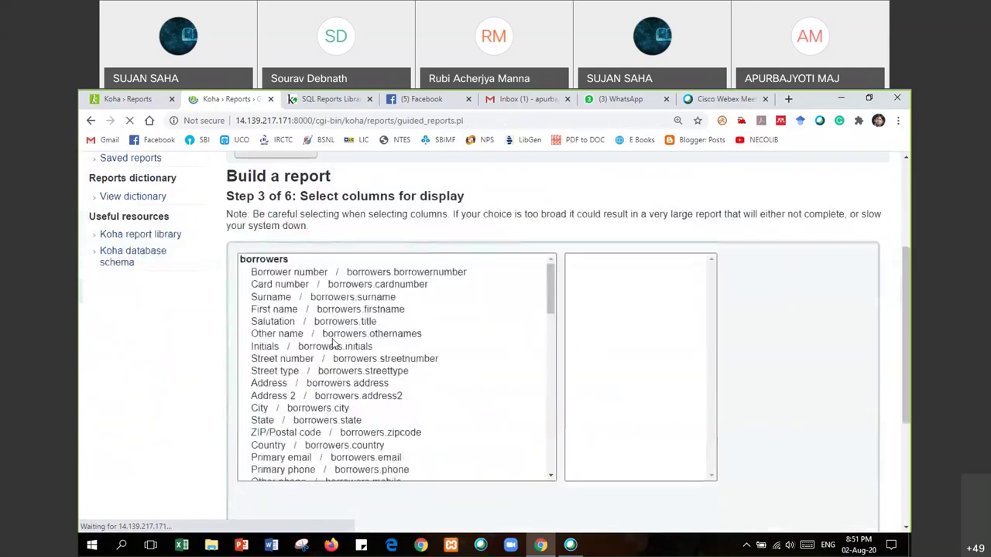
{"action": "left_click", "coordinate": [293, 285]}
{"action": "scroll", "coordinate": [469, 460], "scroll_direction": "down", "scroll_amount": 7}
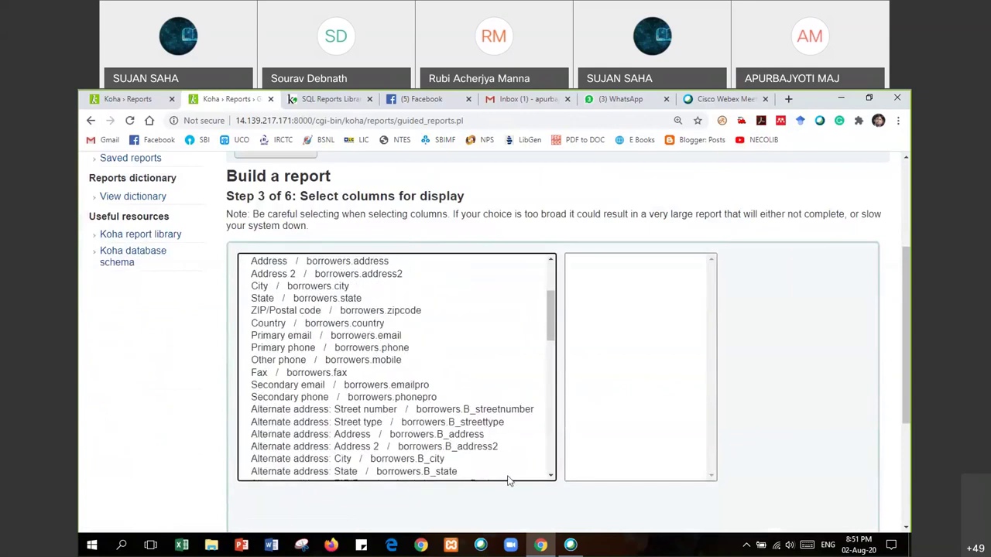
{"action": "scroll", "coordinate": [586, 464], "scroll_direction": "down", "scroll_amount": 1}
{"action": "scroll", "coordinate": [586, 464], "scroll_direction": "down", "scroll_amount": 1}
{"action": "scroll", "coordinate": [556, 482], "scroll_direction": "up", "scroll_amount": 2}
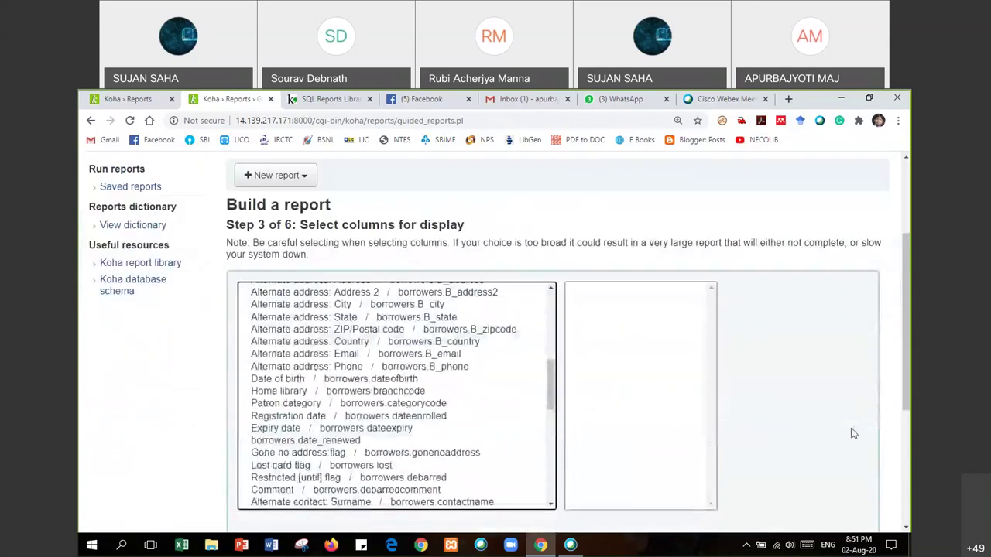
{"action": "scroll", "coordinate": [565, 500], "scroll_direction": "down", "scroll_amount": 6}
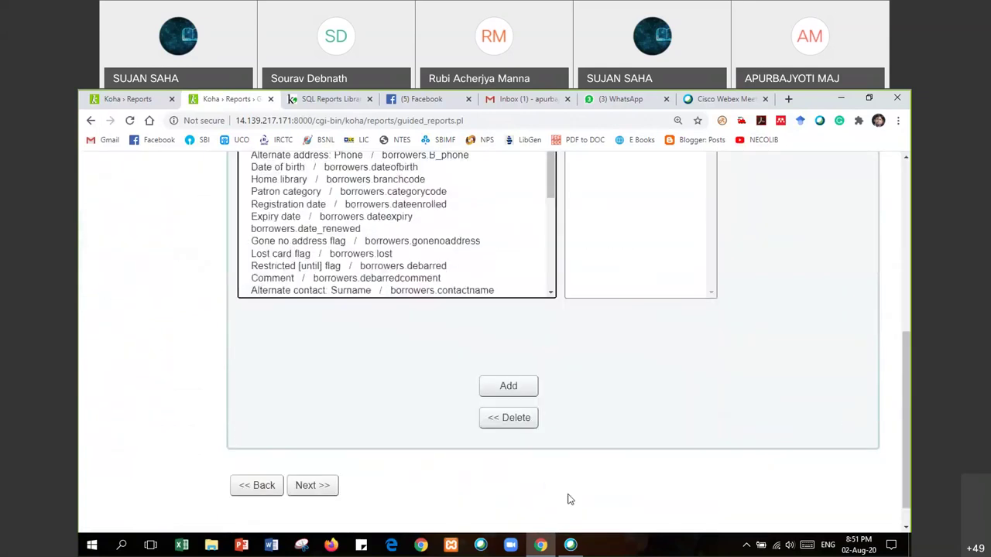
{"action": "left_click", "coordinate": [508, 386]}
Add the First name and Surname columns from the borrowers table to the report's display columns.
{"action": "scroll", "coordinate": [390, 283], "scroll_direction": "up", "scroll_amount": 10}
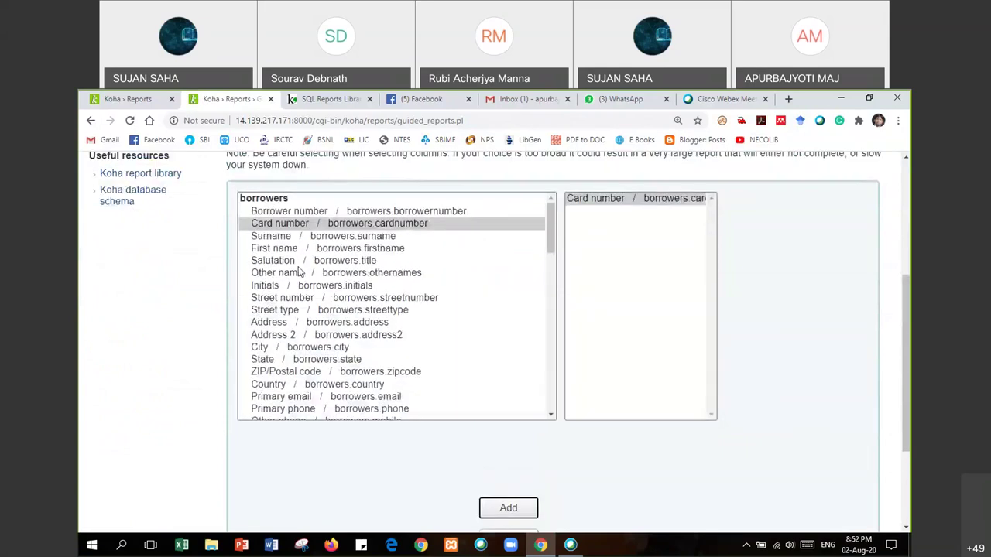
{"action": "left_click", "coordinate": [278, 249]}
{"action": "left_click", "coordinate": [525, 515]}
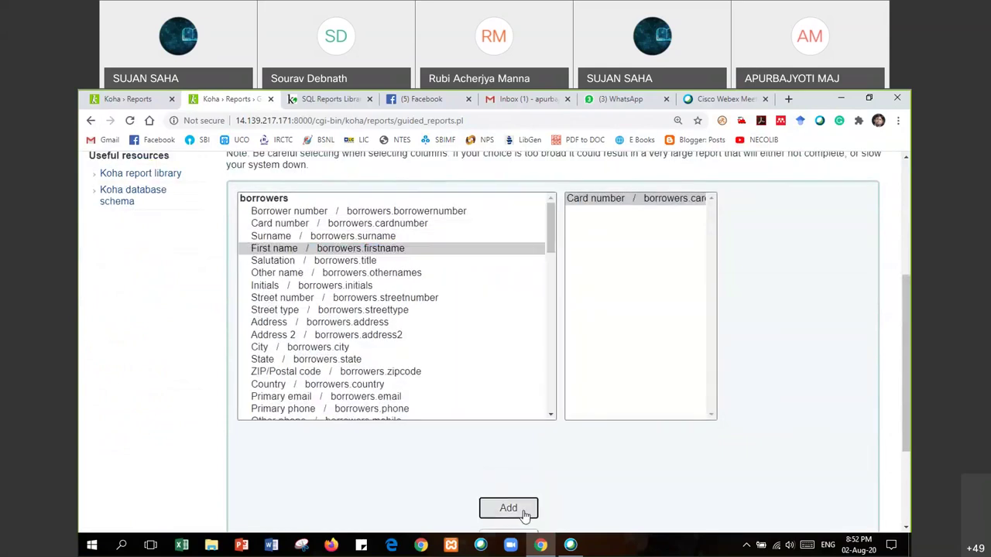
{"action": "left_click", "coordinate": [271, 235]}
{"action": "left_click", "coordinate": [507, 508]}
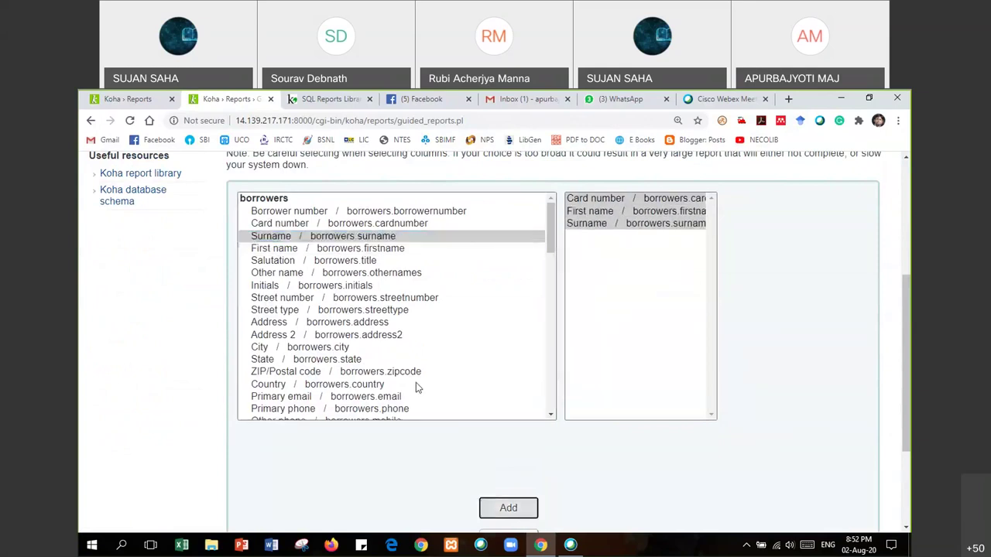
Add the Primary email and Primary phone columns to the display columns and continue to the limit criteria.
{"action": "scroll", "coordinate": [416, 383], "scroll_direction": "down", "scroll_amount": 3}
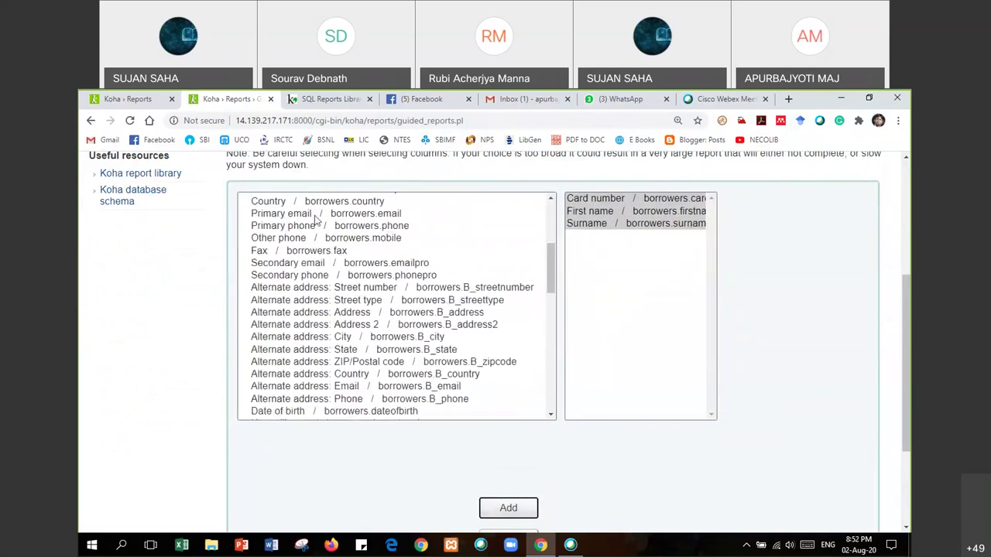
{"action": "left_click", "coordinate": [313, 215]}
{"action": "left_click", "coordinate": [520, 508]}
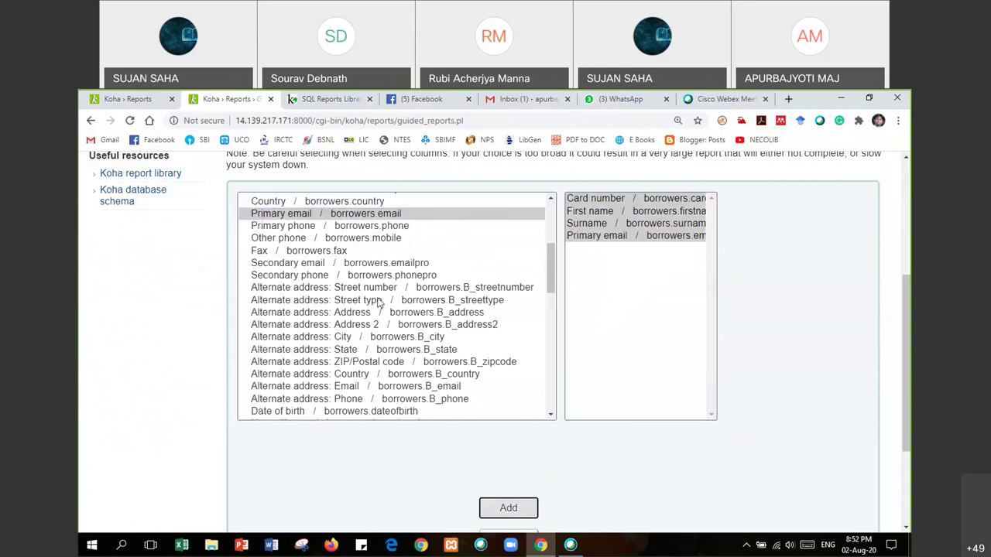
{"action": "left_click", "coordinate": [359, 226]}
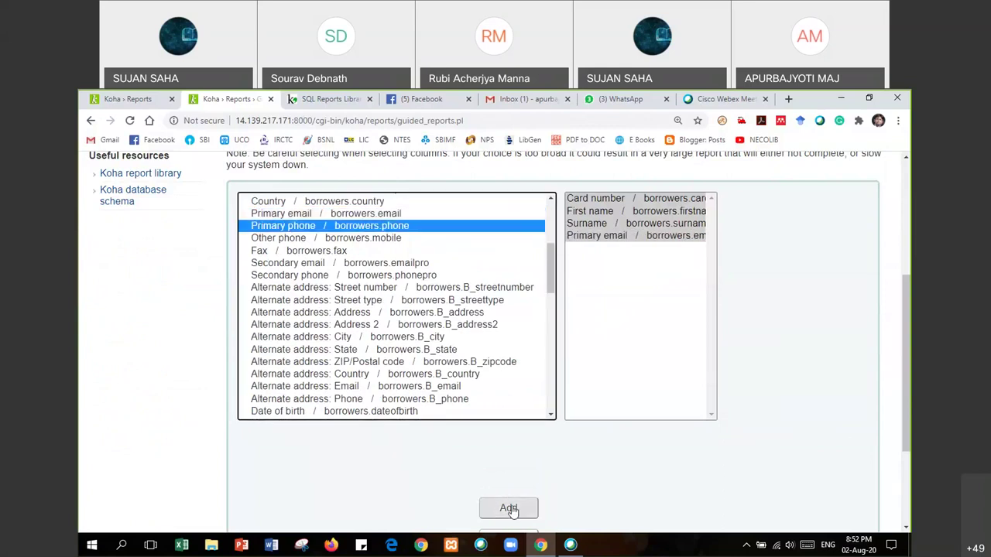
{"action": "left_click", "coordinate": [508, 508]}
{"action": "scroll", "coordinate": [411, 485], "scroll_direction": "down", "scroll_amount": 3}
{"action": "left_click", "coordinate": [326, 460]}
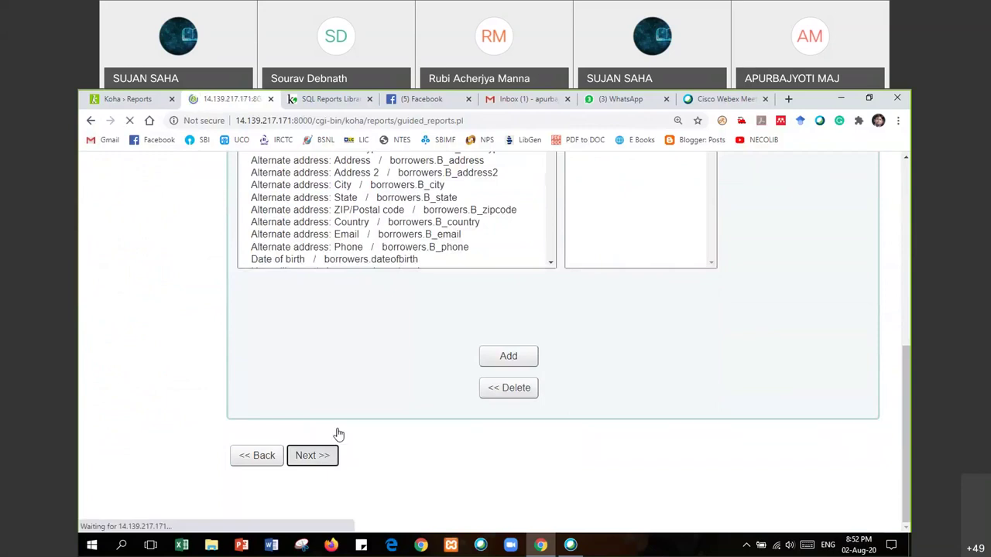
Limit the report to home library MAIN, enable the patron category limit with its <<categorycode|categorycode>> parameter, and continue.
{"action": "left_click", "coordinate": [246, 432]}
{"action": "left_click", "coordinate": [435, 432]}
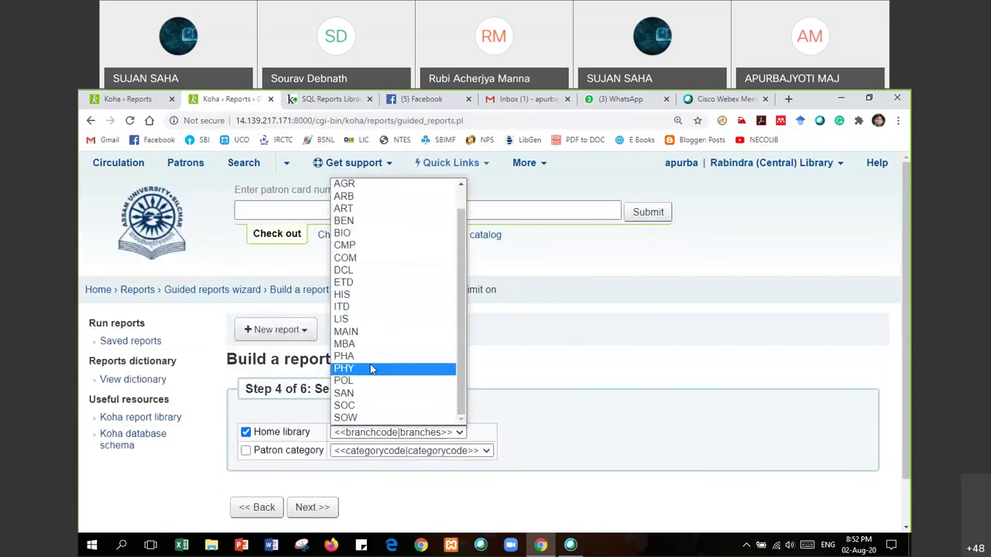
{"action": "left_click", "coordinate": [387, 334]}
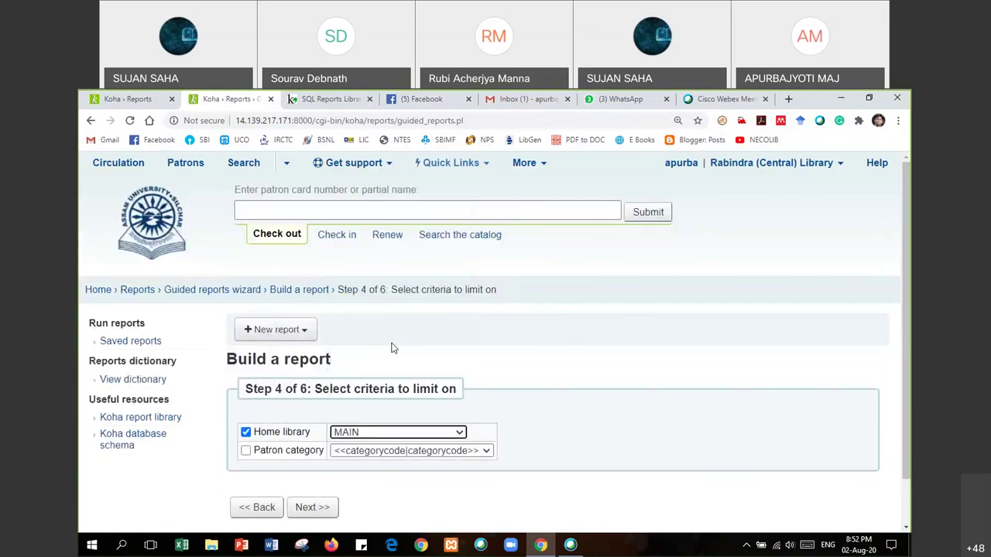
{"action": "left_click", "coordinate": [246, 450]}
{"action": "scroll", "coordinate": [314, 412], "scroll_direction": "down", "scroll_amount": 1}
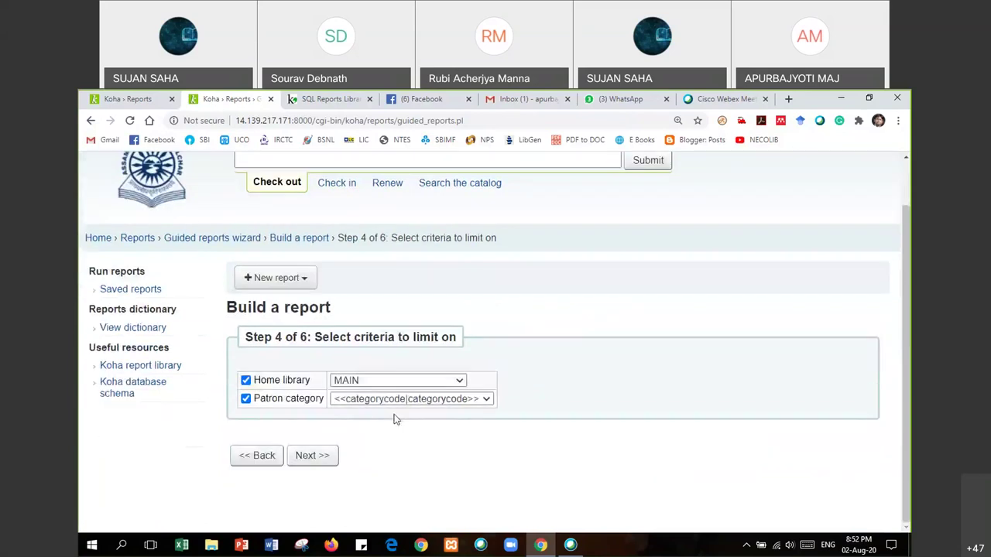
{"action": "left_click", "coordinate": [317, 458]}
{"action": "left_click", "coordinate": [317, 457]}
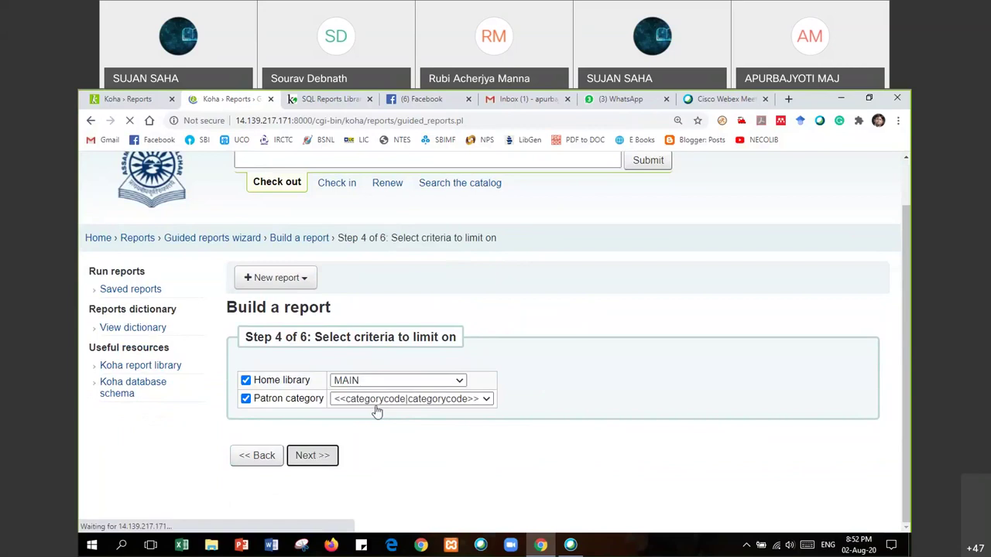
Skip the column totals, order the report by borrowers.cardnumber ascending and finish building it.
{"action": "scroll", "coordinate": [422, 427], "scroll_direction": "down", "scroll_amount": 2}
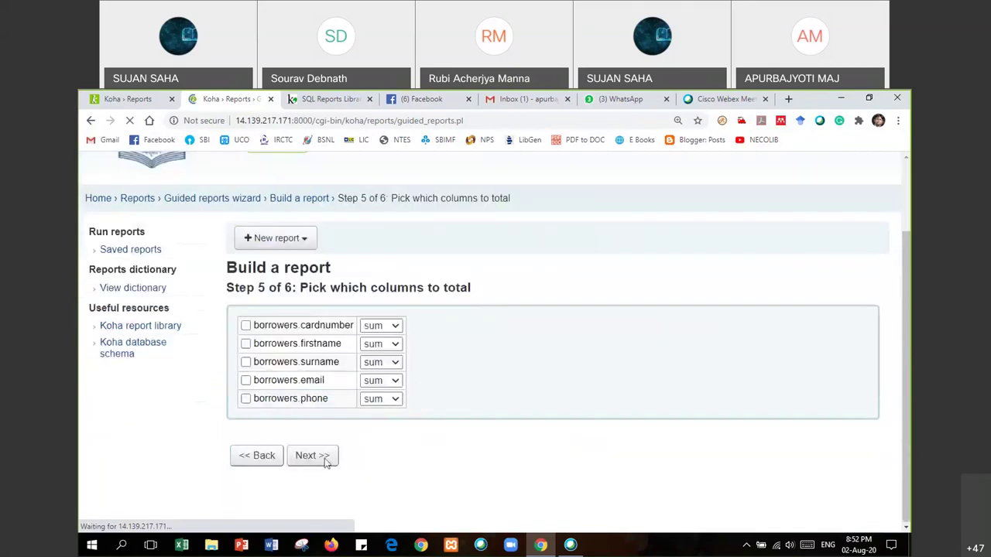
{"action": "left_click", "coordinate": [323, 458]}
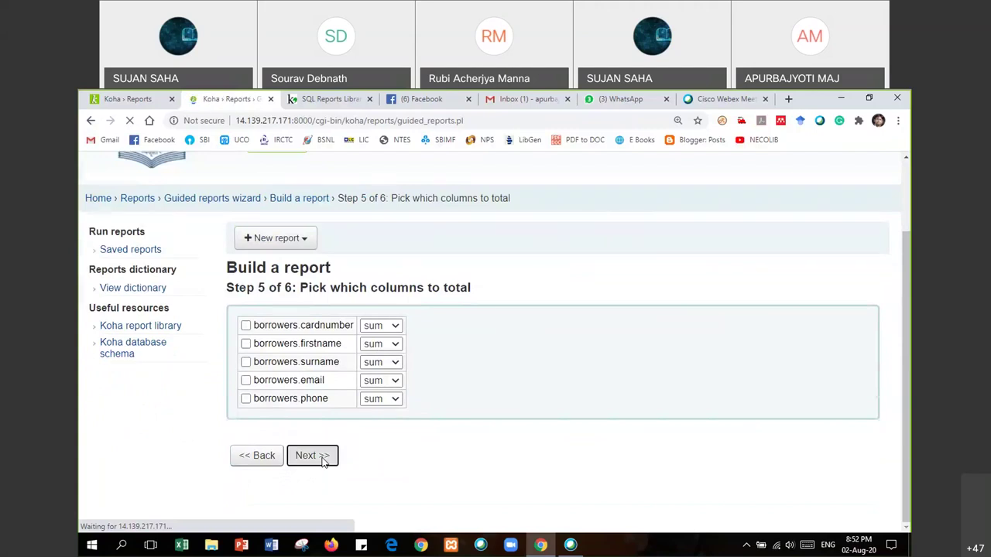
{"action": "scroll", "coordinate": [491, 407], "scroll_direction": "down", "scroll_amount": 2}
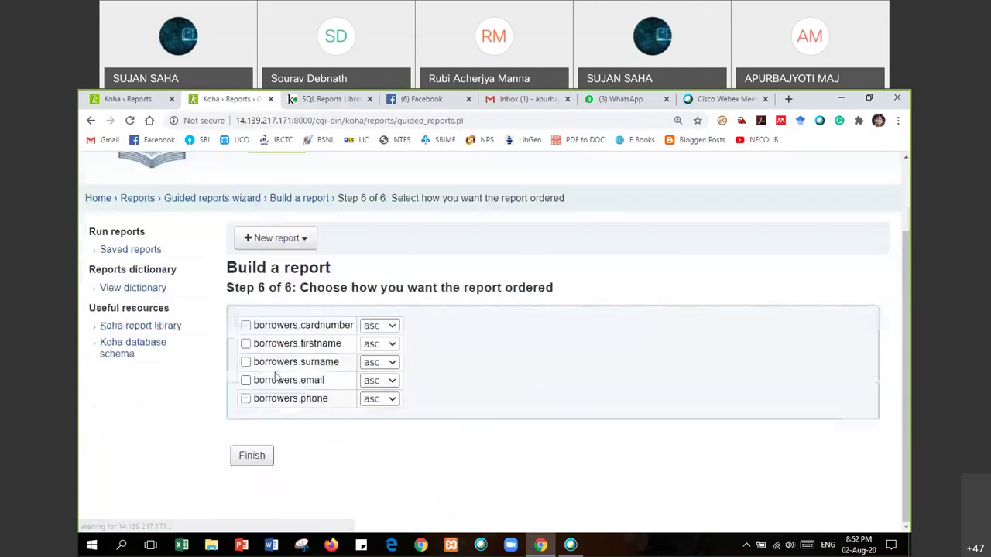
{"action": "left_click", "coordinate": [246, 326]}
{"action": "left_click", "coordinate": [263, 458]}
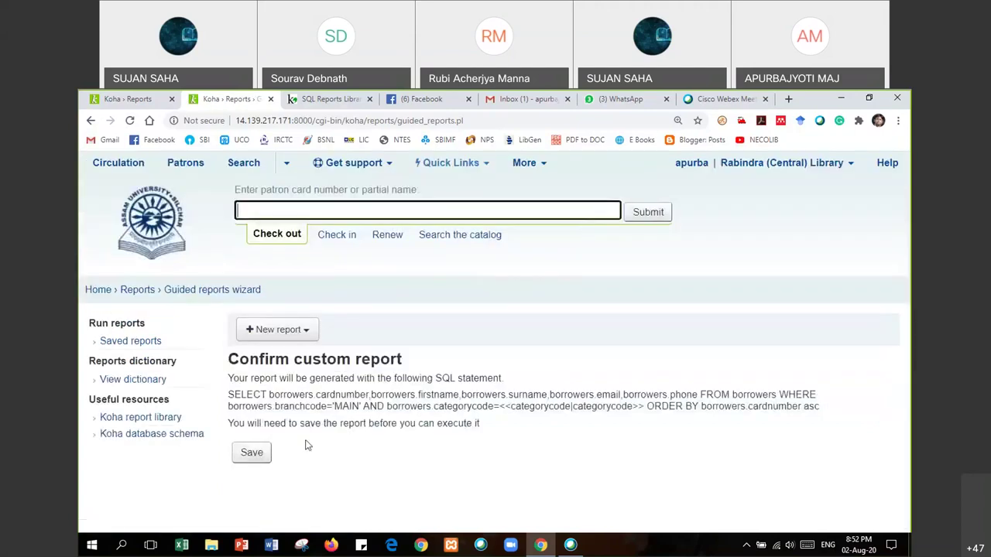
Save the custom SQL report under the name test1 in the Patrons report group.
{"action": "left_click", "coordinate": [255, 454]}
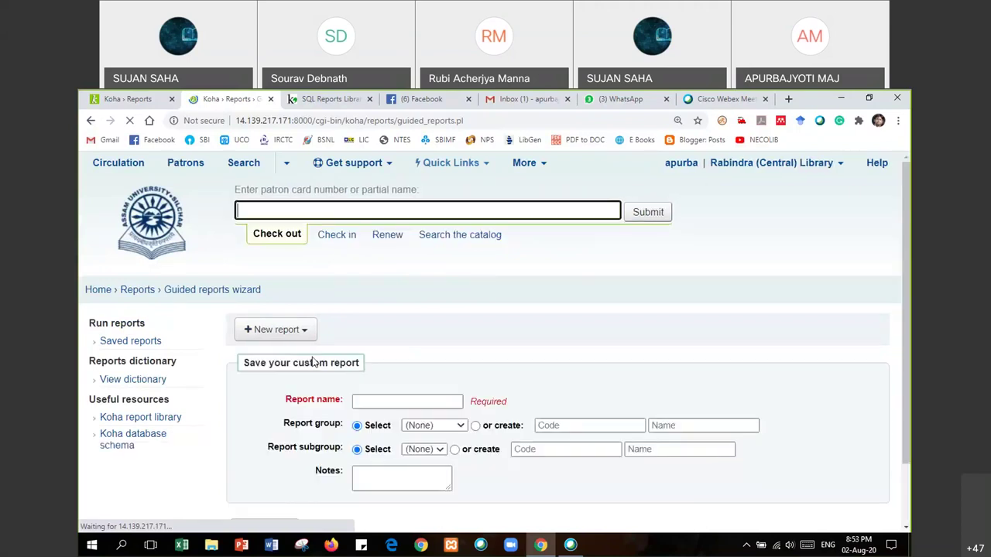
{"action": "left_click", "coordinate": [373, 398]}
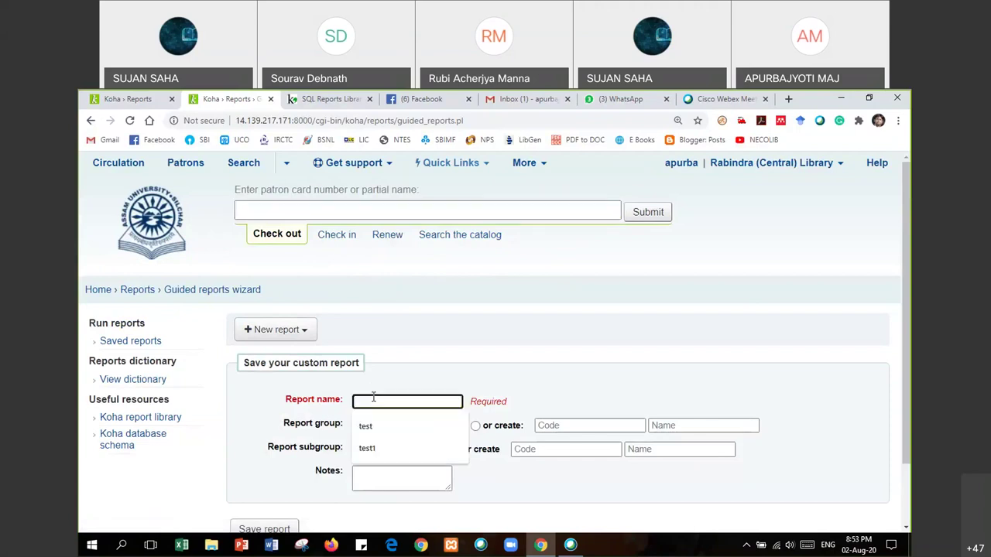
{"action": "left_click", "coordinate": [380, 449]}
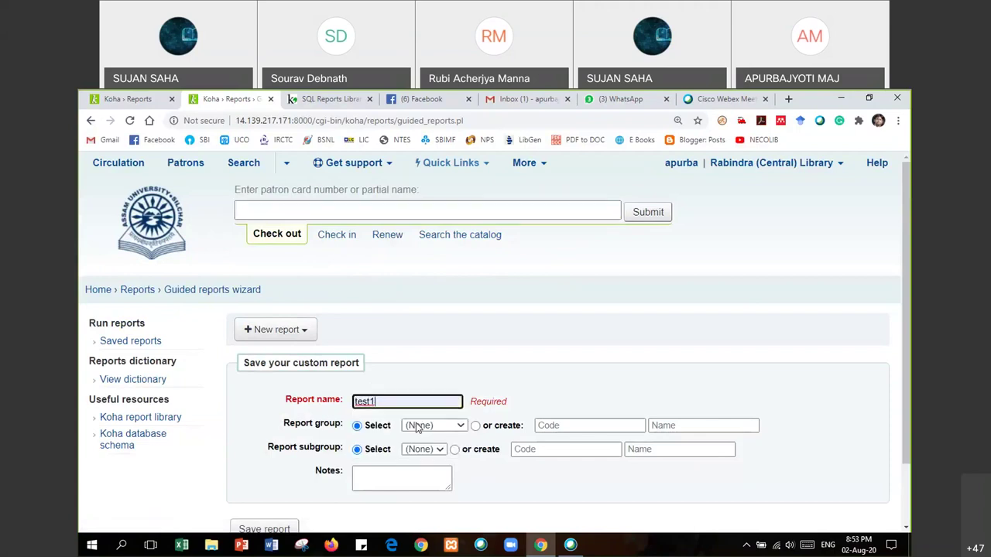
{"action": "left_click", "coordinate": [417, 425]}
{"action": "left_click", "coordinate": [422, 493]}
{"action": "scroll", "coordinate": [301, 493], "scroll_direction": "down", "scroll_amount": 1}
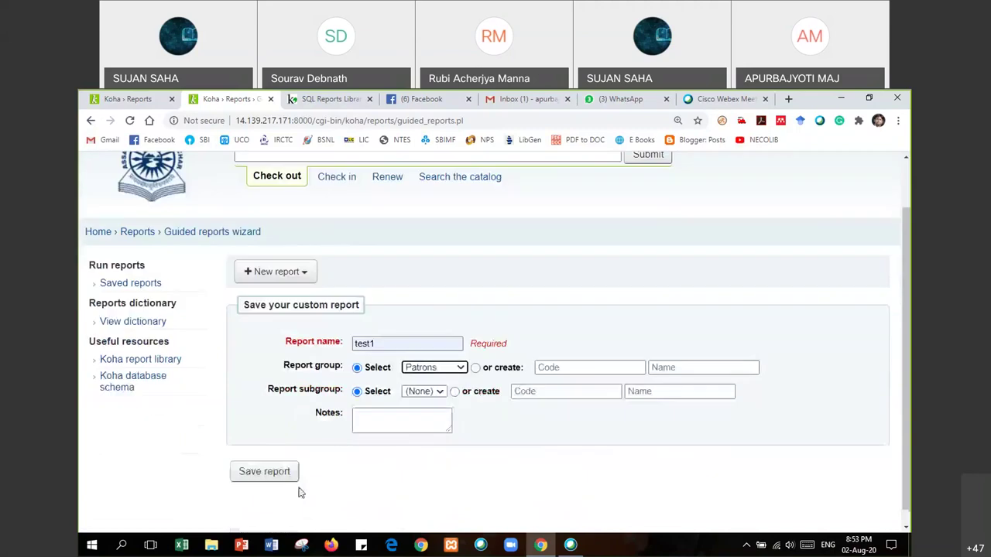
{"action": "scroll", "coordinate": [301, 493], "scroll_direction": "down", "scroll_amount": 1}
{"action": "left_click", "coordinate": [266, 459]}
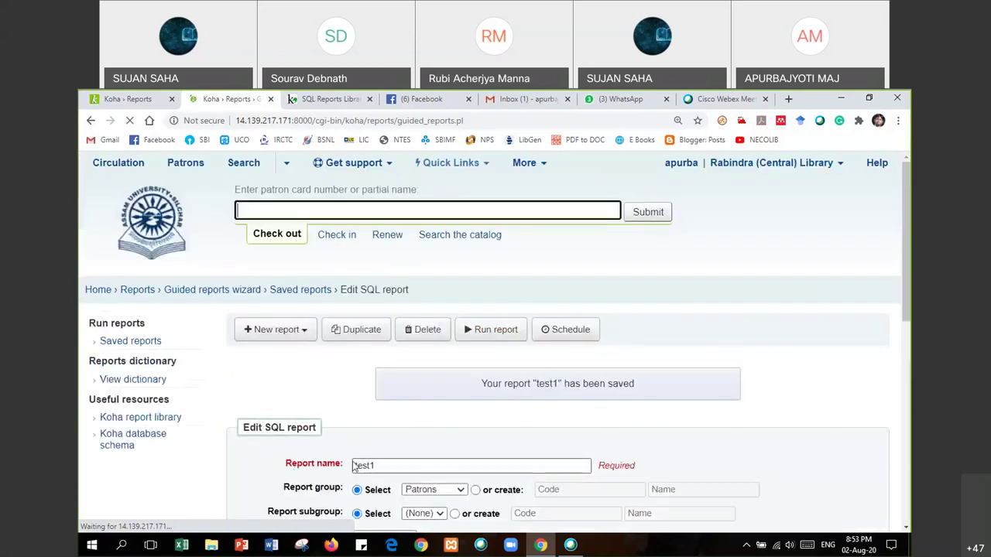
Run the test1 report with Faculty as the categorycode parameter.
{"action": "scroll", "coordinate": [353, 465], "scroll_direction": "down", "scroll_amount": 3}
{"action": "scroll", "coordinate": [514, 263], "scroll_direction": "up", "scroll_amount": 2}
{"action": "left_click", "coordinate": [507, 271]}
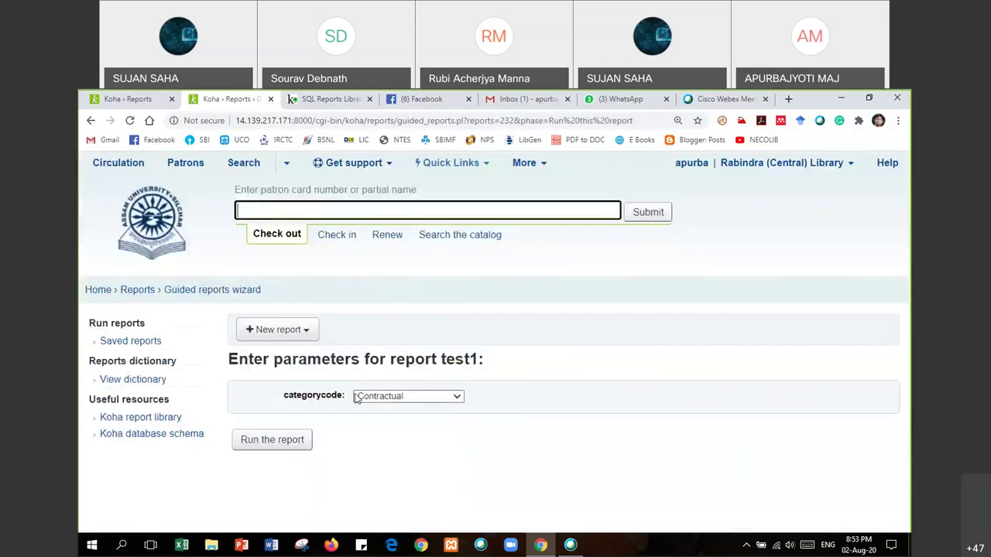
{"action": "left_click", "coordinate": [424, 402]}
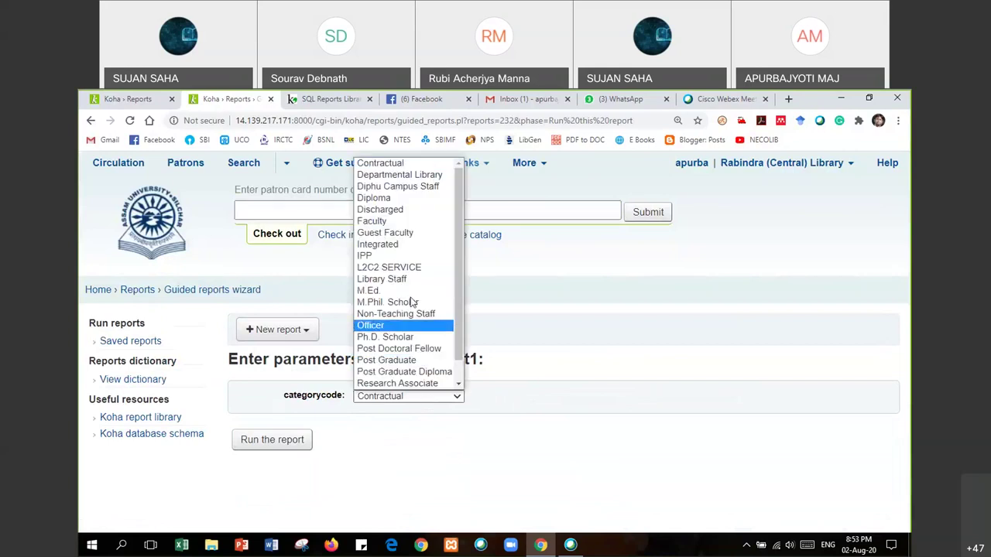
{"action": "left_click", "coordinate": [394, 222]}
{"action": "left_click", "coordinate": [284, 447]}
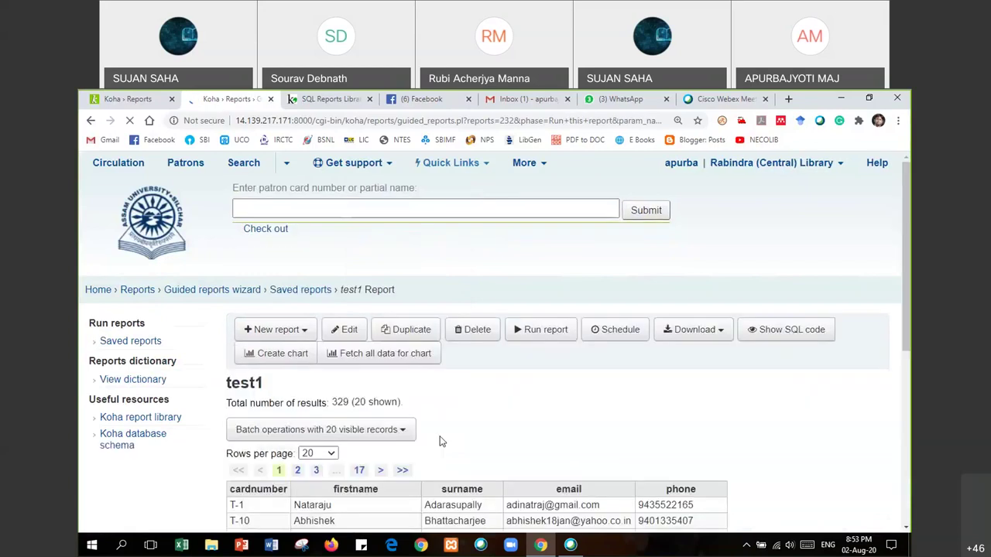
Check the phone column entries in the test1 results and set the rows per page to 400.
{"action": "scroll", "coordinate": [397, 404], "scroll_direction": "down", "scroll_amount": 3}
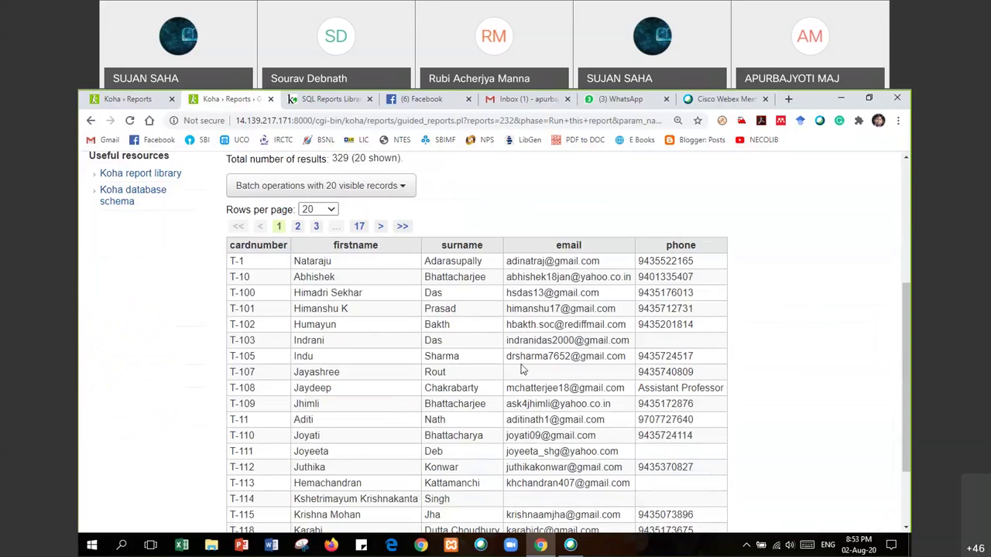
{"action": "scroll", "coordinate": [608, 291], "scroll_direction": "down", "scroll_amount": 3}
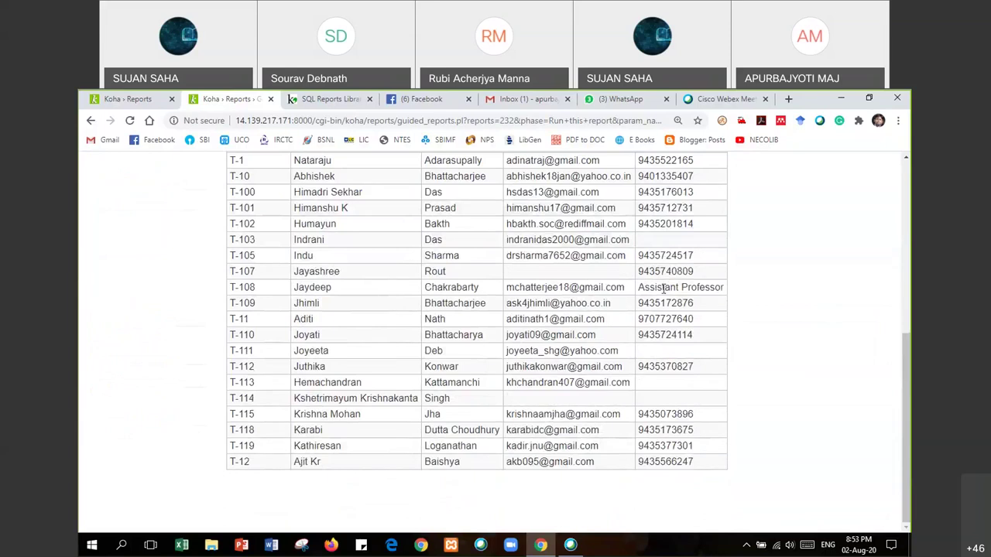
{"action": "left_click_drag", "start_coordinate": [641, 287], "coordinate": [725, 285]}
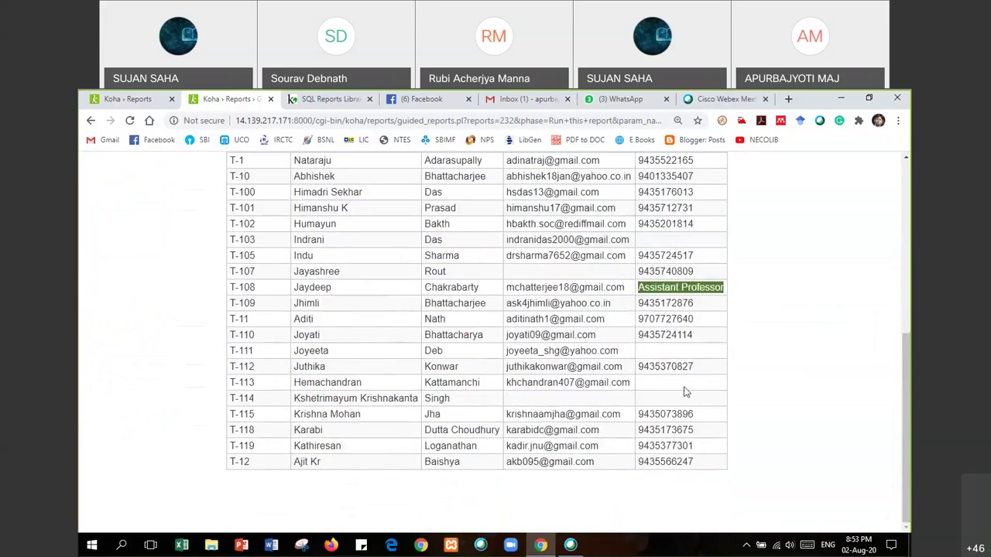
{"action": "scroll", "coordinate": [444, 355], "scroll_direction": "up", "scroll_amount": 3}
{"action": "scroll", "coordinate": [445, 354], "scroll_direction": "down", "scroll_amount": 3}
{"action": "scroll", "coordinate": [461, 352], "scroll_direction": "up", "scroll_amount": 3}
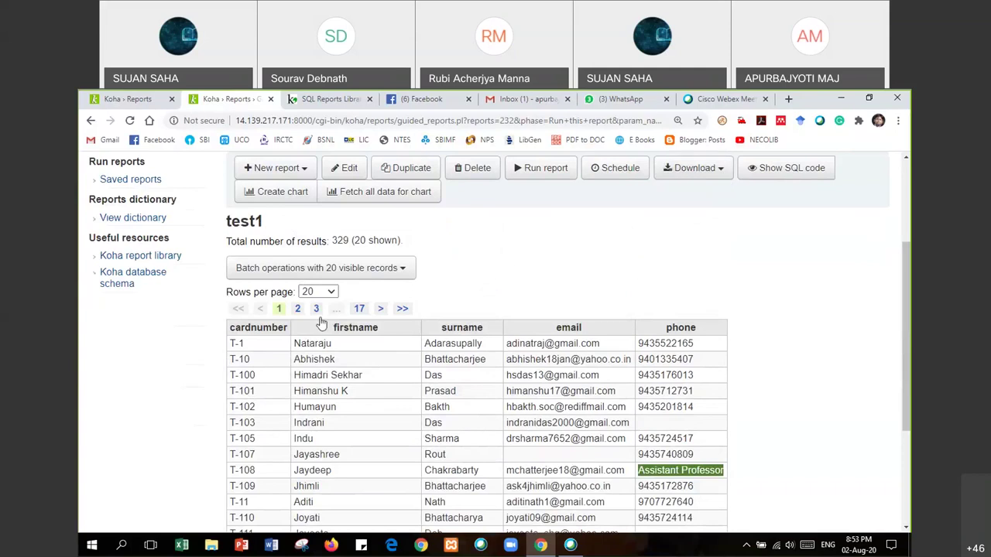
{"action": "left_click", "coordinate": [331, 292]}
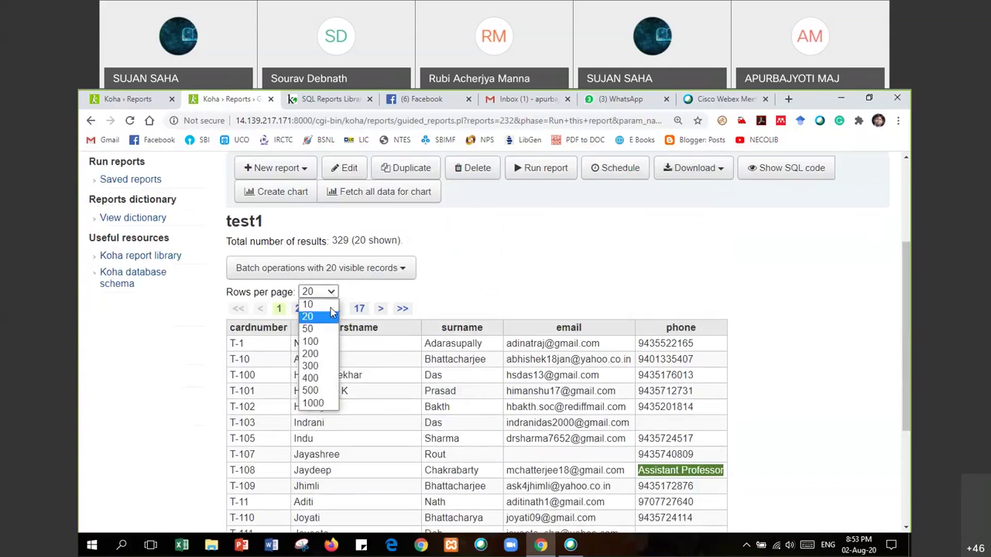
{"action": "left_click", "coordinate": [313, 380]}
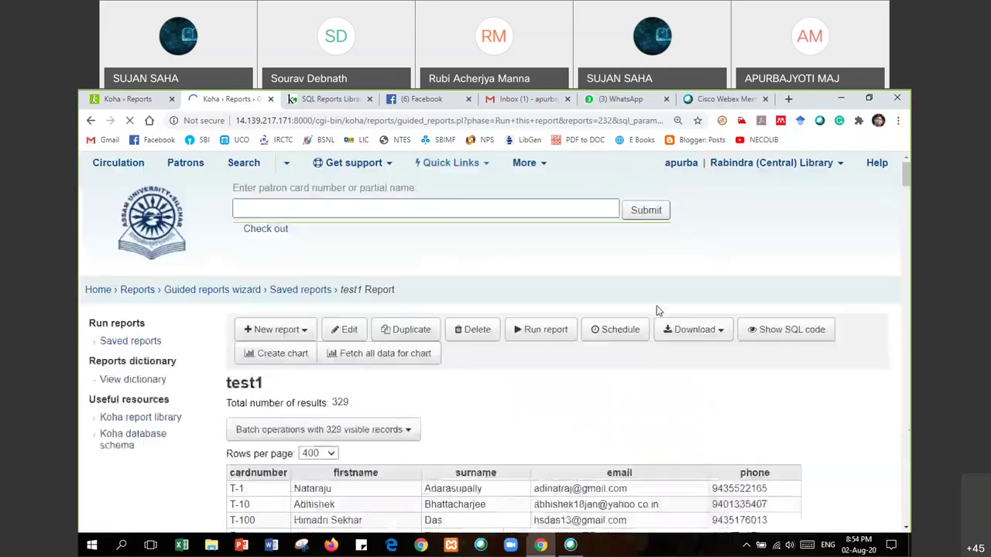
Examine the full faculty list in the test1 report for missing or wrongly entered email and phone values.
{"action": "scroll", "coordinate": [621, 339], "scroll_direction": "down", "scroll_amount": 5}
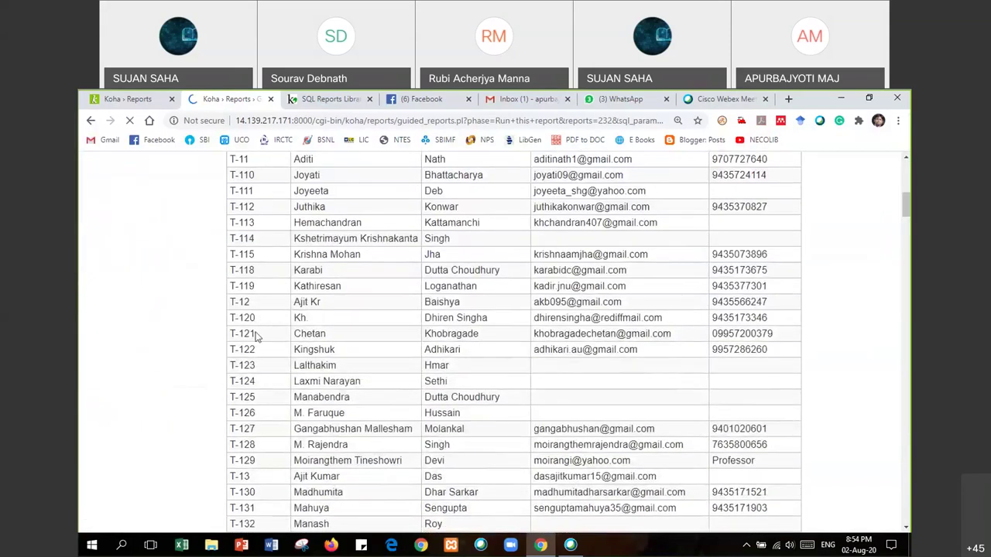
{"action": "scroll", "coordinate": [360, 274], "scroll_direction": "down", "scroll_amount": 5}
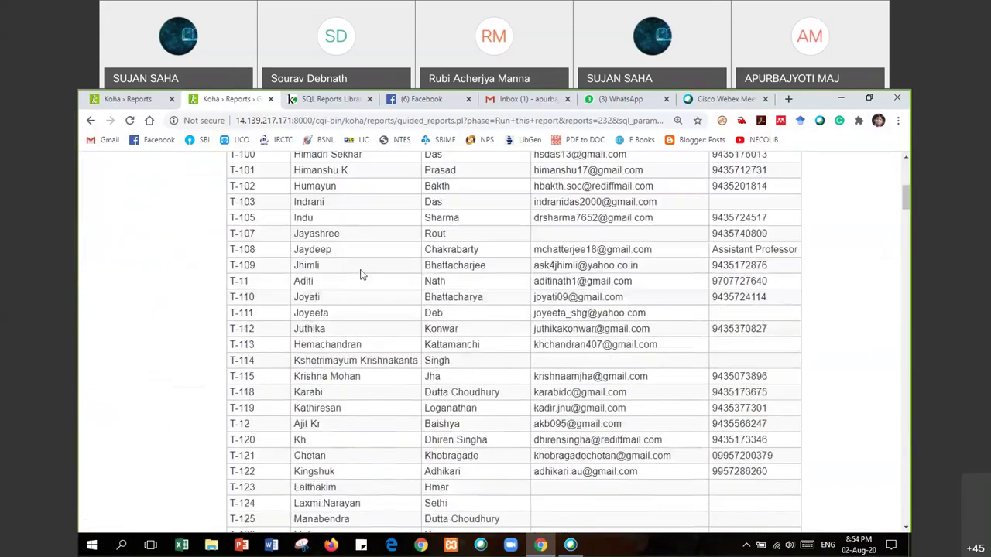
{"action": "scroll", "coordinate": [554, 313], "scroll_direction": "down", "scroll_amount": 2}
{"action": "scroll", "coordinate": [537, 329], "scroll_direction": "down", "scroll_amount": 1}
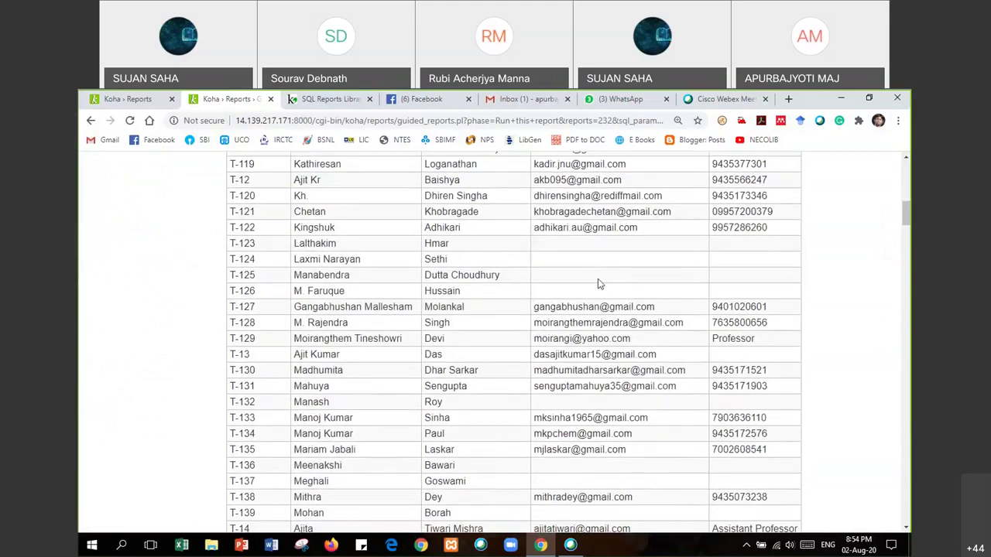
{"action": "scroll", "coordinate": [629, 293], "scroll_direction": "down", "scroll_amount": 1}
{"action": "scroll", "coordinate": [635, 286], "scroll_direction": "down", "scroll_amount": 2}
{"action": "scroll", "coordinate": [658, 294], "scroll_direction": "down", "scroll_amount": 2}
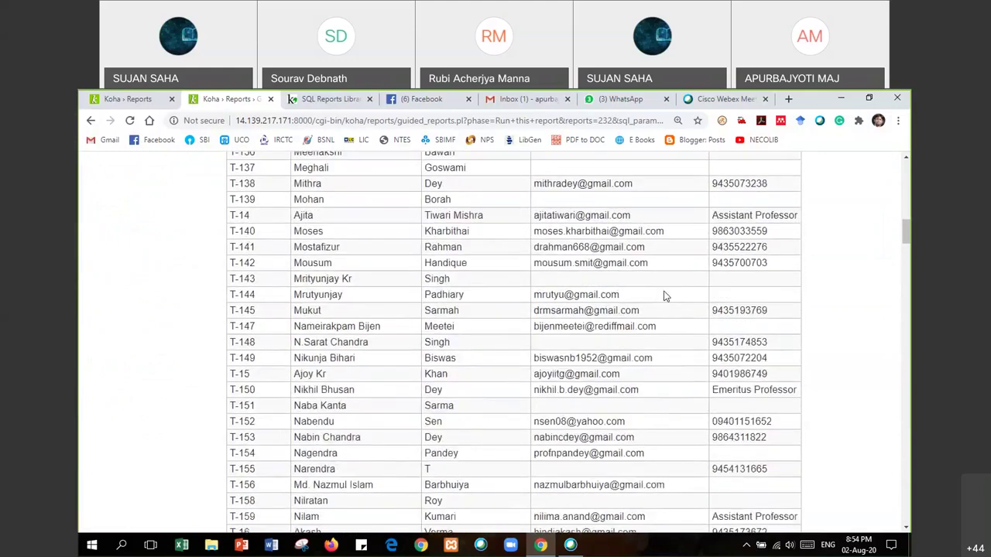
{"action": "scroll", "coordinate": [662, 294], "scroll_direction": "down", "scroll_amount": 20}
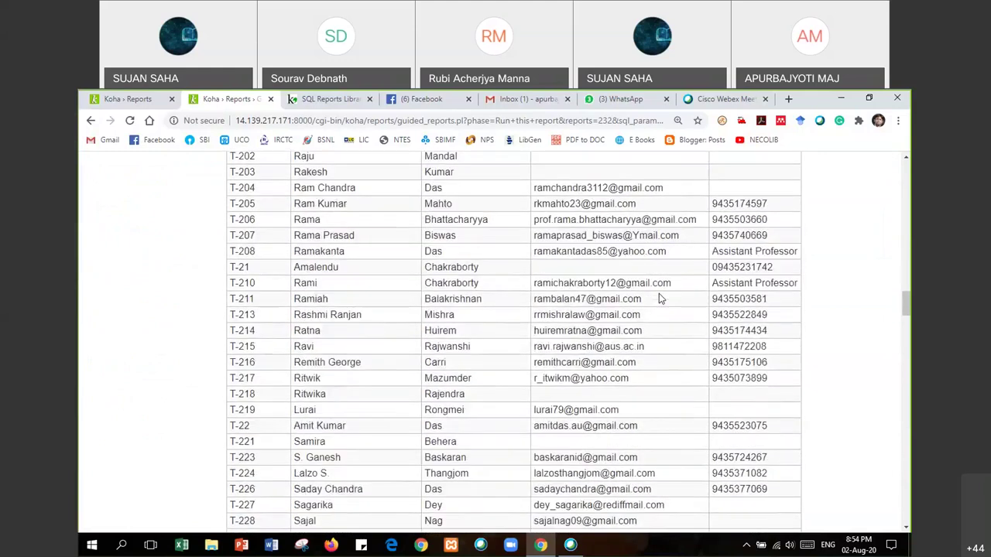
{"action": "scroll", "coordinate": [658, 298], "scroll_direction": "down", "scroll_amount": 14}
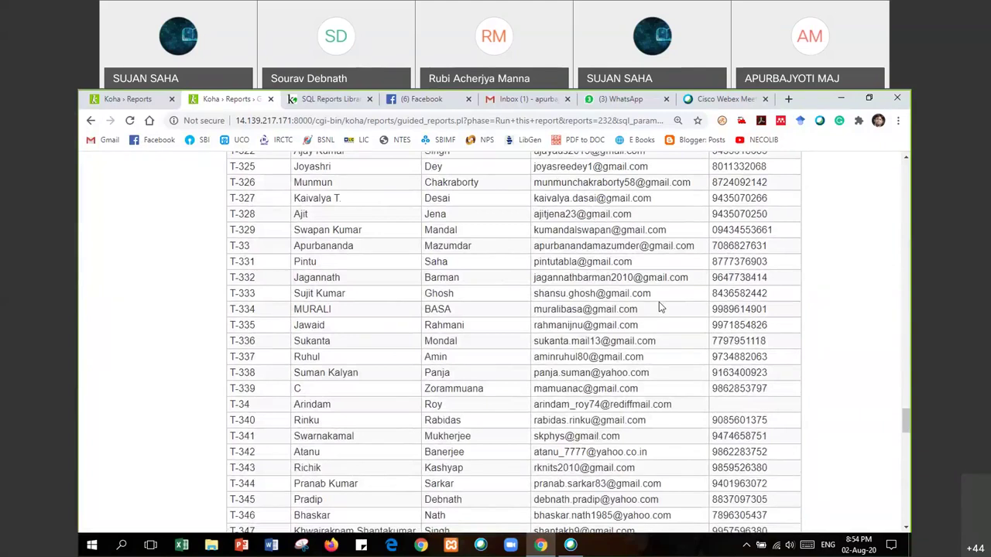
{"action": "scroll", "coordinate": [658, 306], "scroll_direction": "down", "scroll_amount": 6}
{"action": "scroll", "coordinate": [658, 310], "scroll_direction": "down", "scroll_amount": 12}
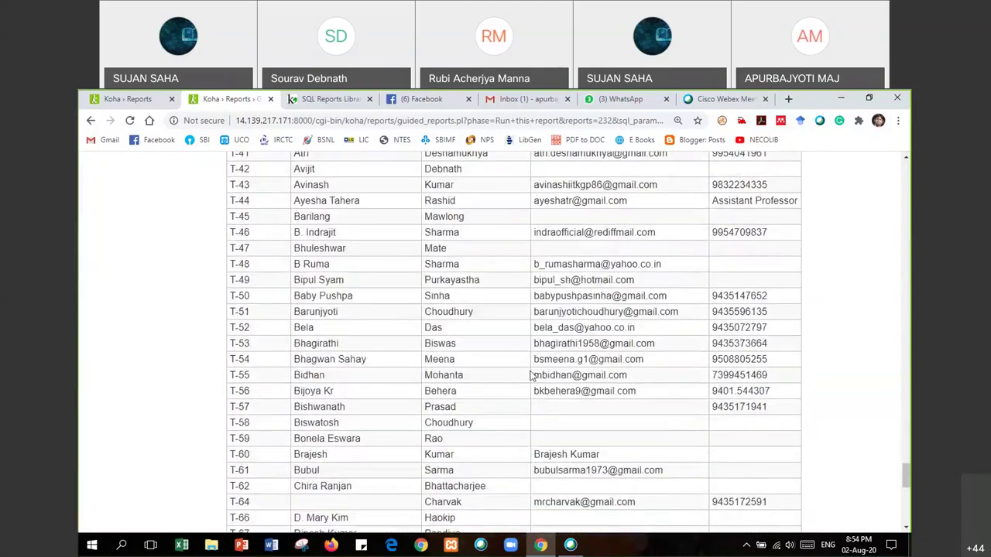
{"action": "scroll", "coordinate": [469, 348], "scroll_direction": "down", "scroll_amount": 3}
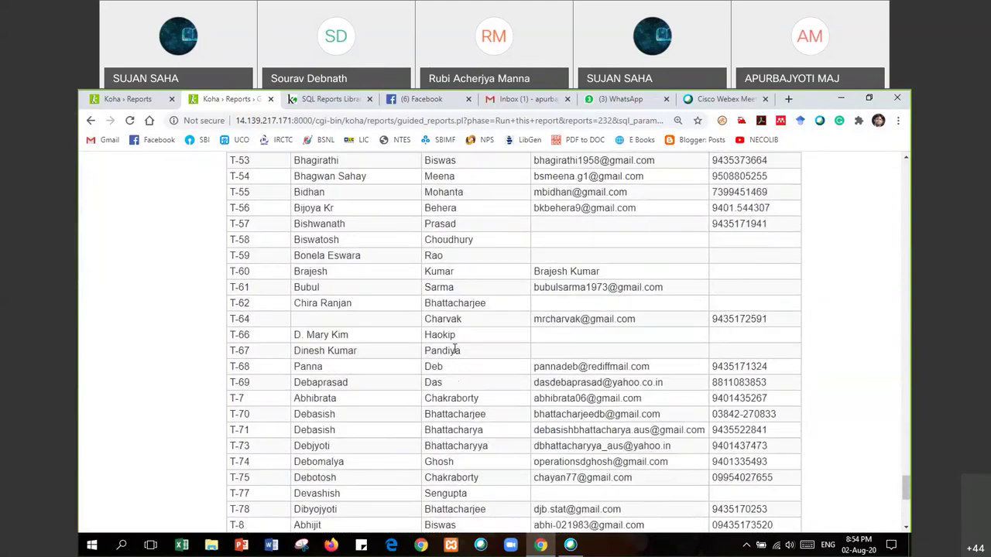
{"action": "scroll", "coordinate": [500, 352], "scroll_direction": "down", "scroll_amount": 3}
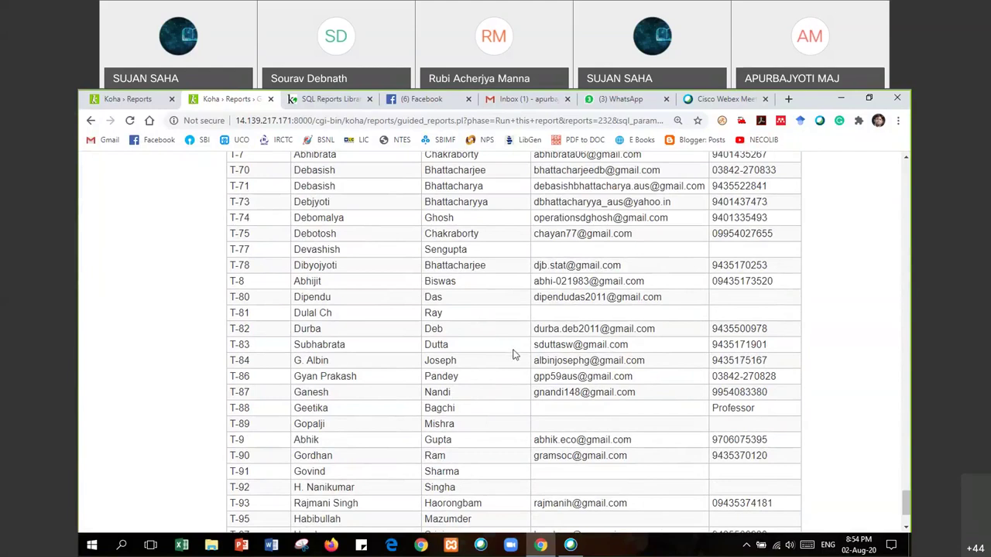
{"action": "scroll", "coordinate": [513, 353], "scroll_direction": "down", "scroll_amount": 3}
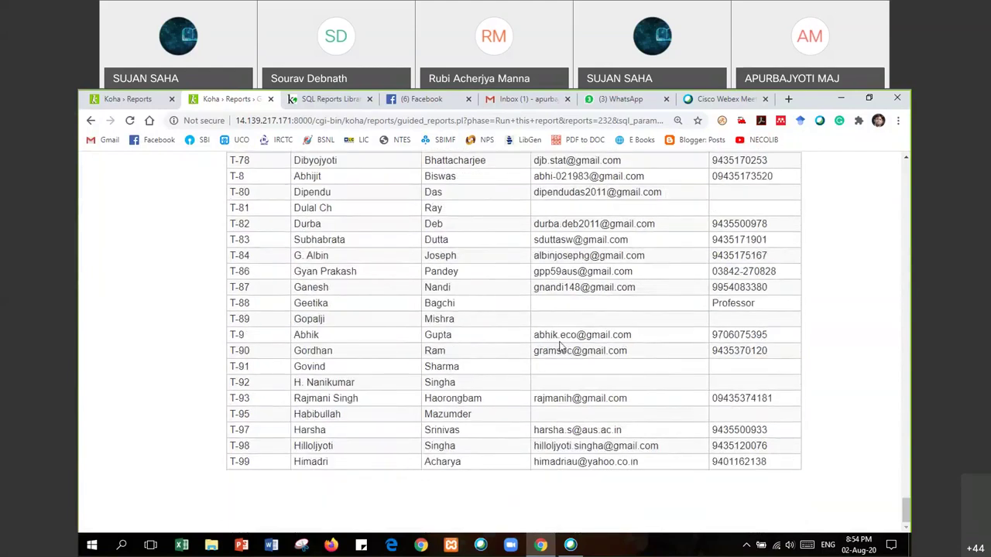
{"action": "scroll", "coordinate": [393, 443], "scroll_direction": "up", "scroll_amount": 3}
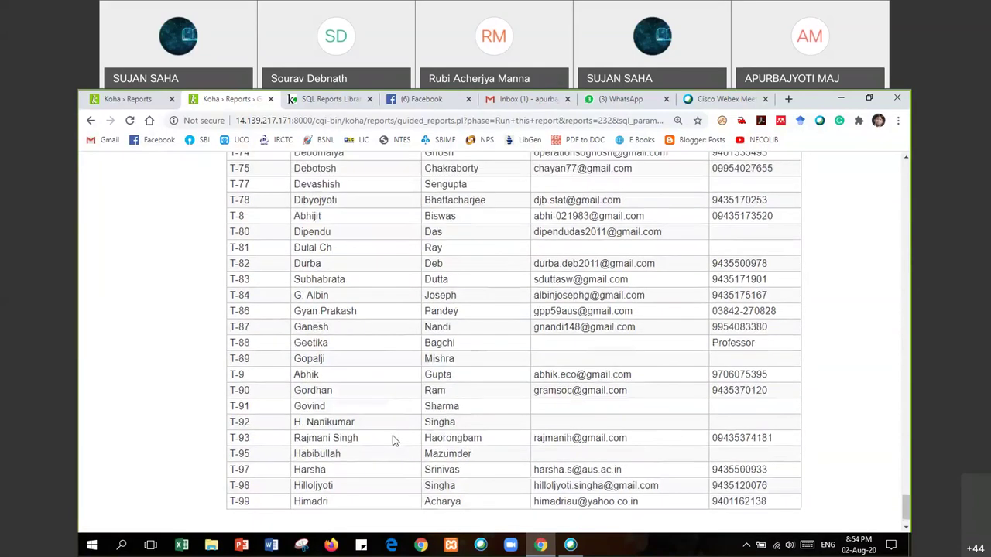
{"action": "scroll", "coordinate": [393, 443], "scroll_direction": "up", "scroll_amount": 15}
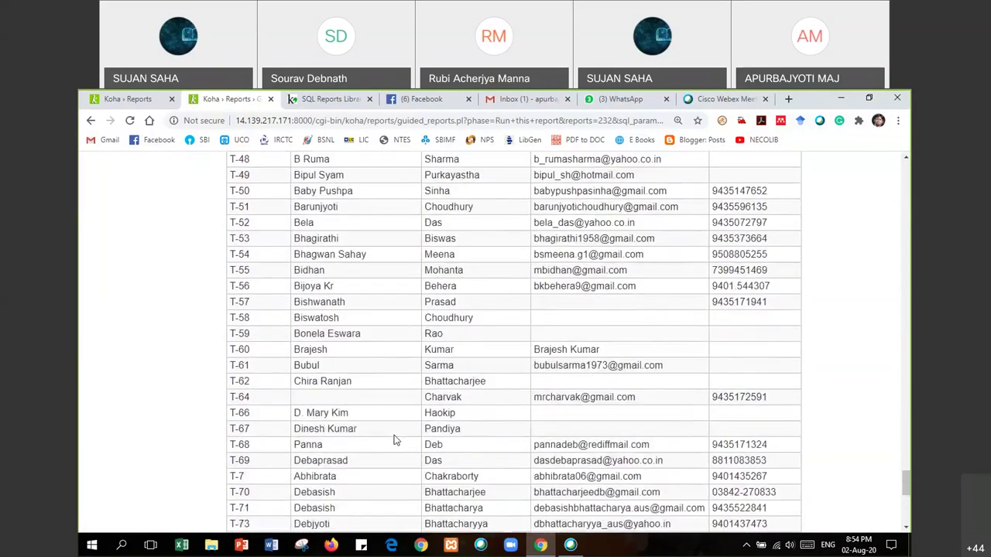
{"action": "scroll", "coordinate": [393, 439], "scroll_direction": "up", "scroll_amount": 20}
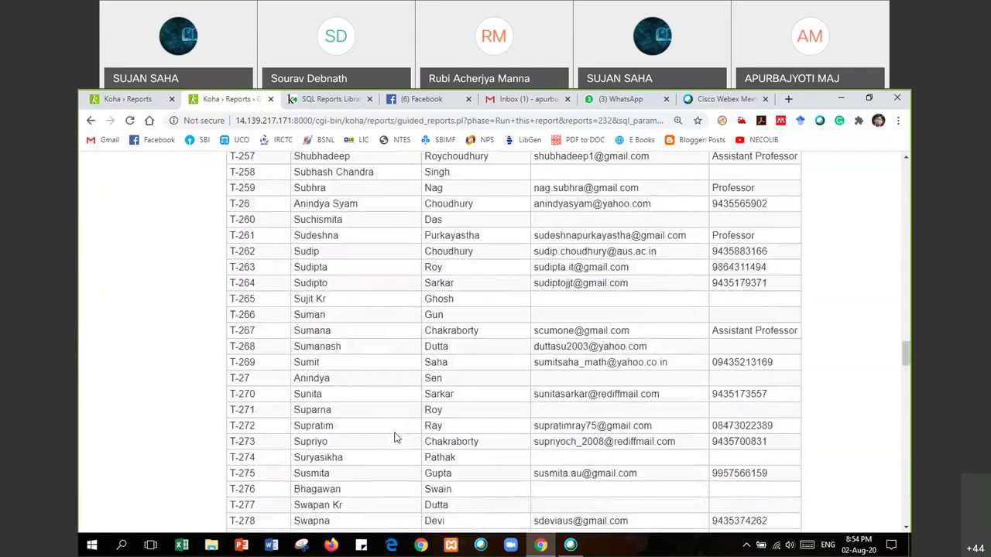
{"action": "scroll", "coordinate": [395, 438], "scroll_direction": "up", "scroll_amount": 15}
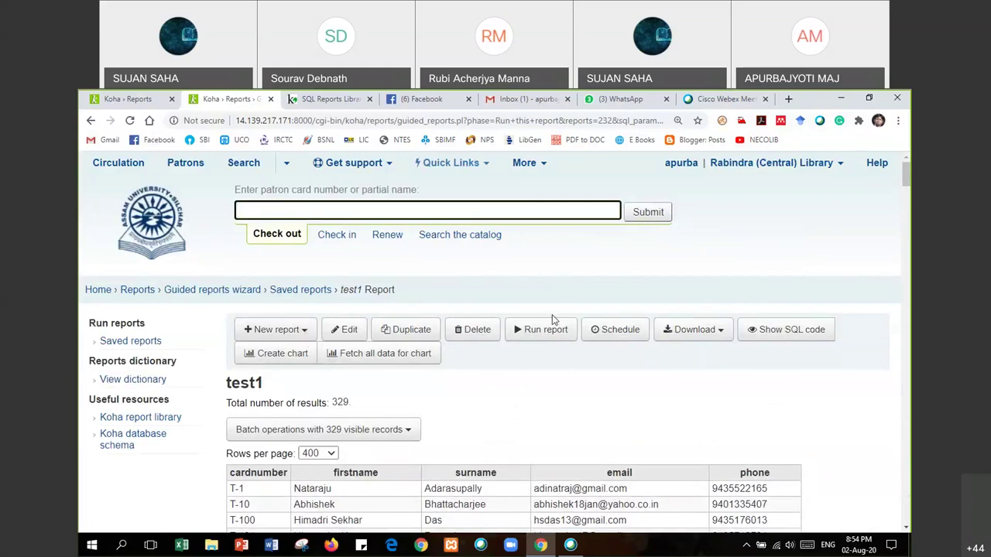
Leave the report and open the Koha administration module from the staff home page.
{"action": "mouse_move", "coordinate": [556, 93]}
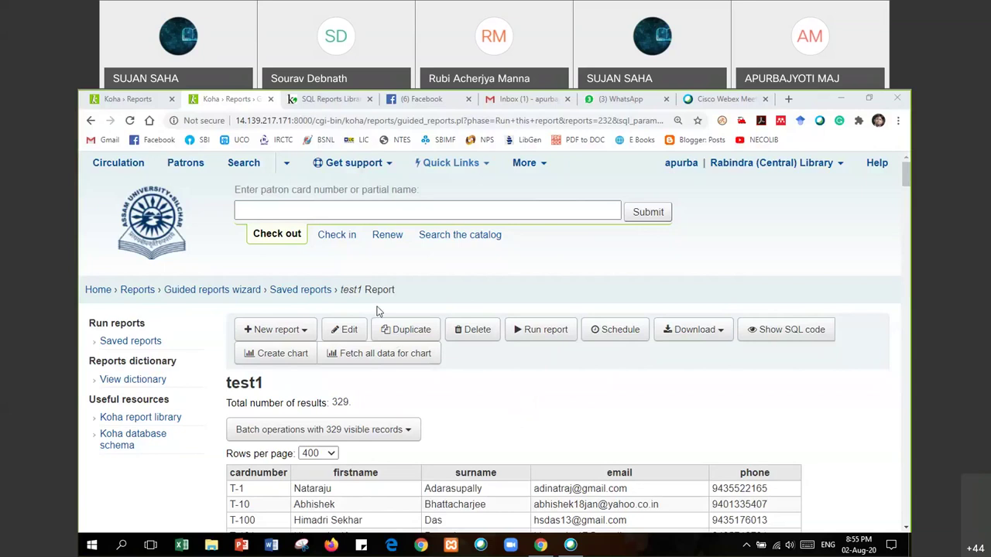
{"action": "left_click", "coordinate": [93, 291]}
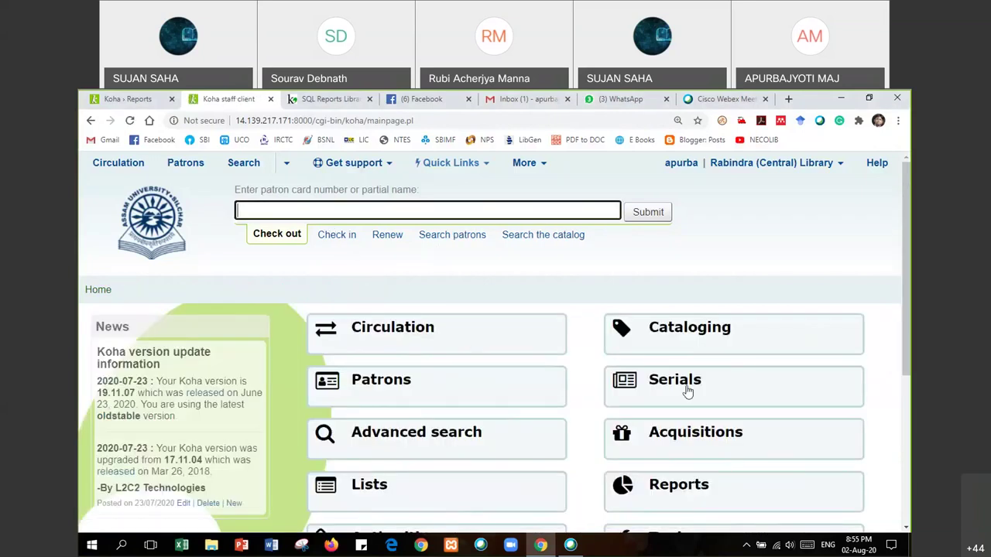
{"action": "scroll", "coordinate": [487, 414], "scroll_direction": "down", "scroll_amount": 2}
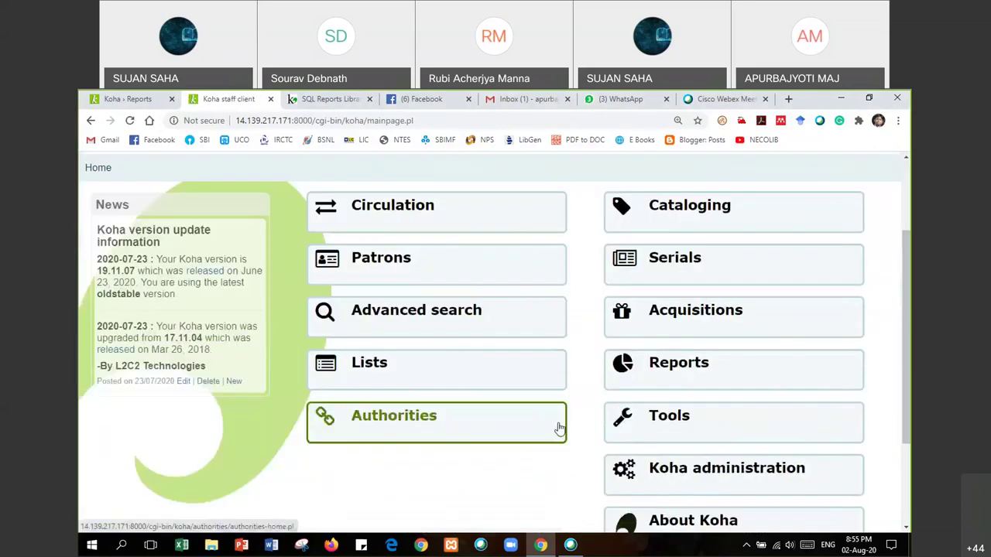
{"action": "left_click", "coordinate": [708, 478]}
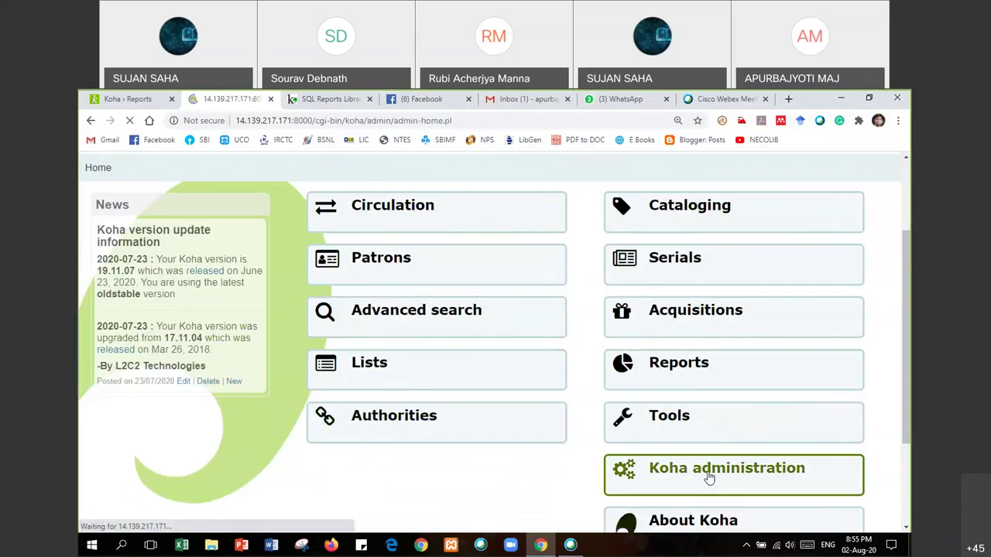
Search the global system preferences for baseurl.
{"action": "scroll", "coordinate": [434, 446], "scroll_direction": "down", "scroll_amount": 2}
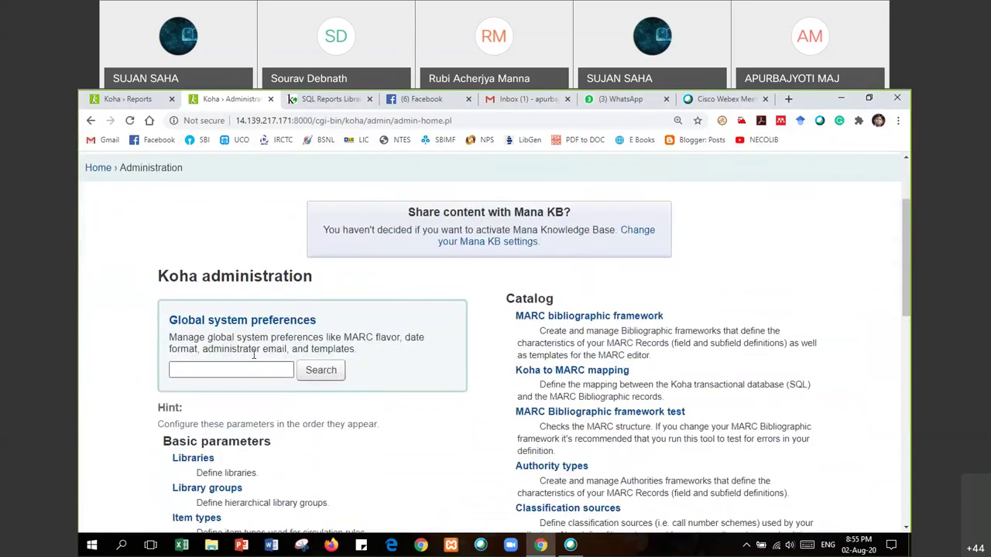
{"action": "left_click", "coordinate": [241, 369]}
{"action": "type", "text": "b"}
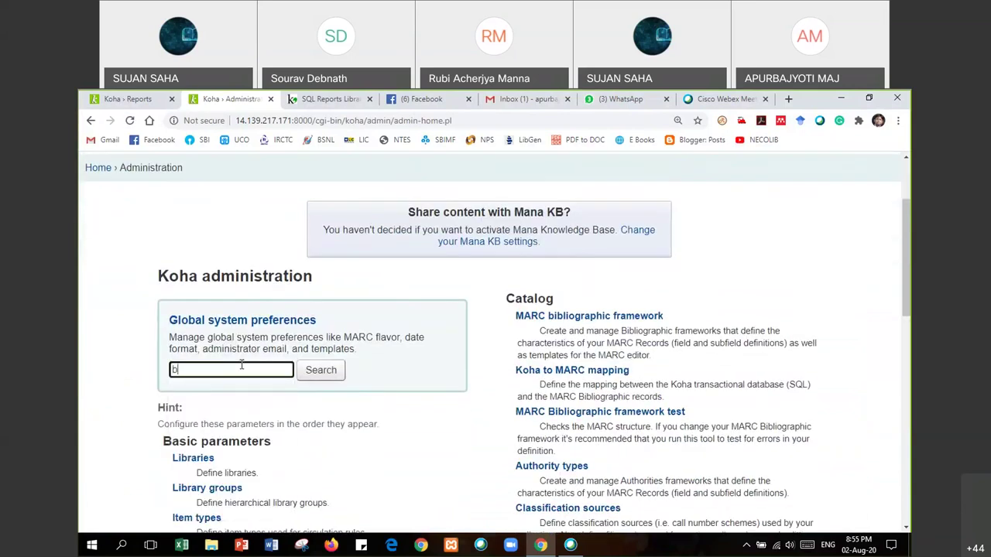
{"action": "type", "text": "aseurl"}
{"action": "left_click", "coordinate": [319, 373]}
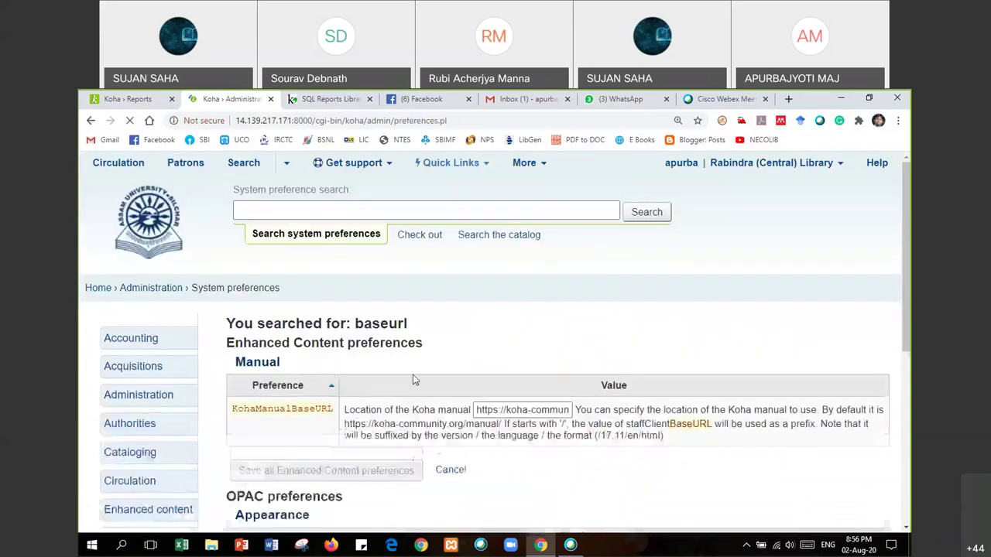
Clear the staffClientBaseURL value in the Staff Client preferences and save them.
{"action": "scroll", "coordinate": [341, 364], "scroll_direction": "down", "scroll_amount": 3}
{"action": "scroll", "coordinate": [365, 359], "scroll_direction": "up", "scroll_amount": 1}
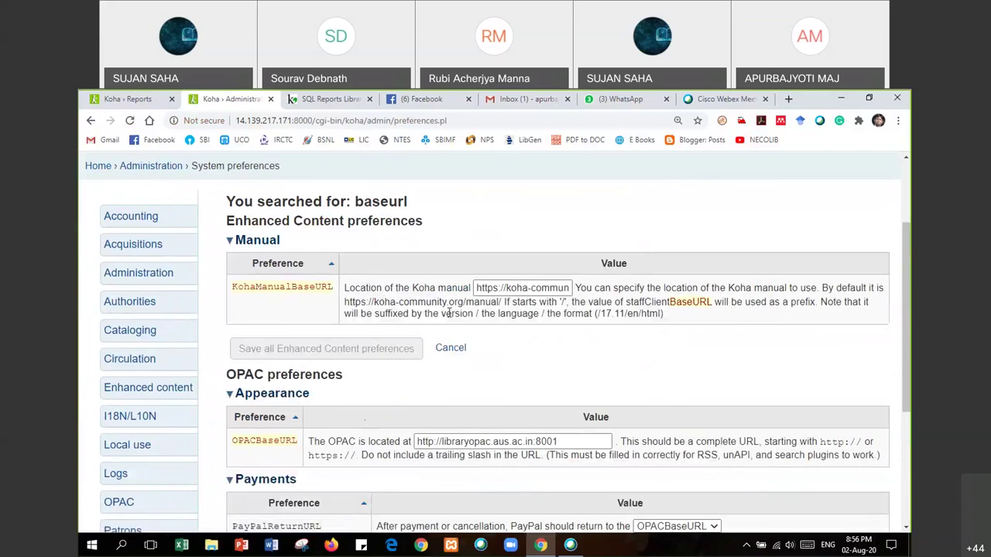
{"action": "scroll", "coordinate": [390, 371], "scroll_direction": "down", "scroll_amount": 2}
{"action": "scroll", "coordinate": [389, 387], "scroll_direction": "down", "scroll_amount": 2}
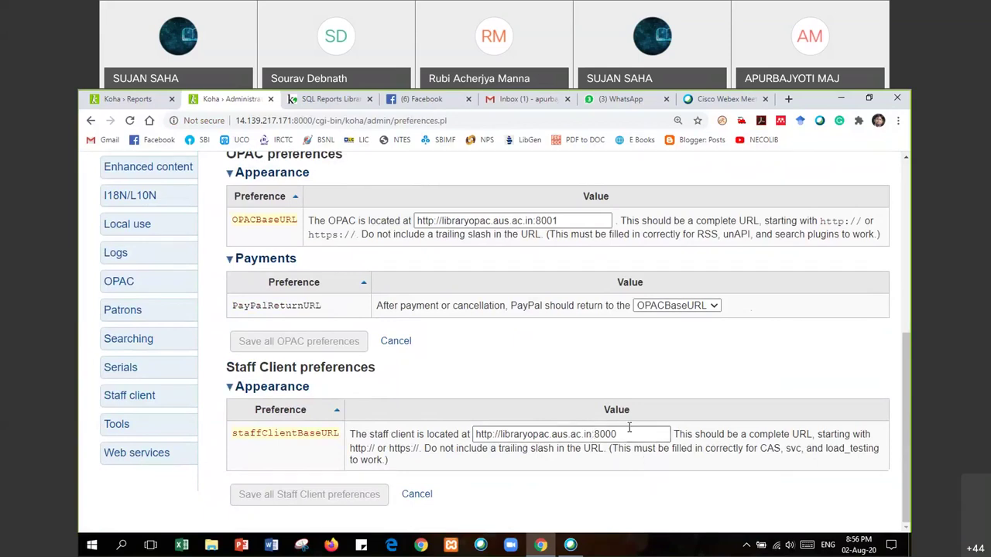
{"action": "left_click_drag", "start_coordinate": [628, 433], "coordinate": [462, 435]}
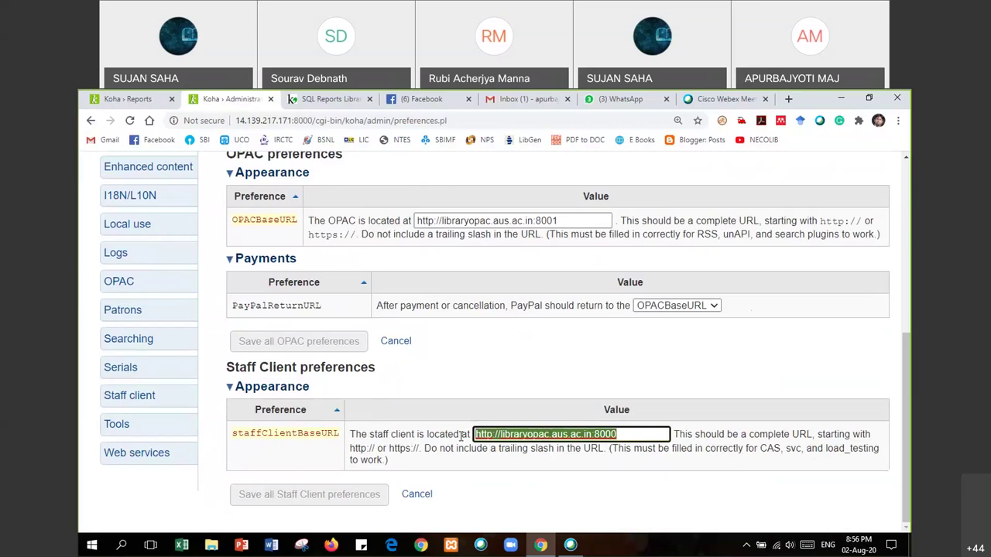
{"action": "key", "text": "BackSpace"}
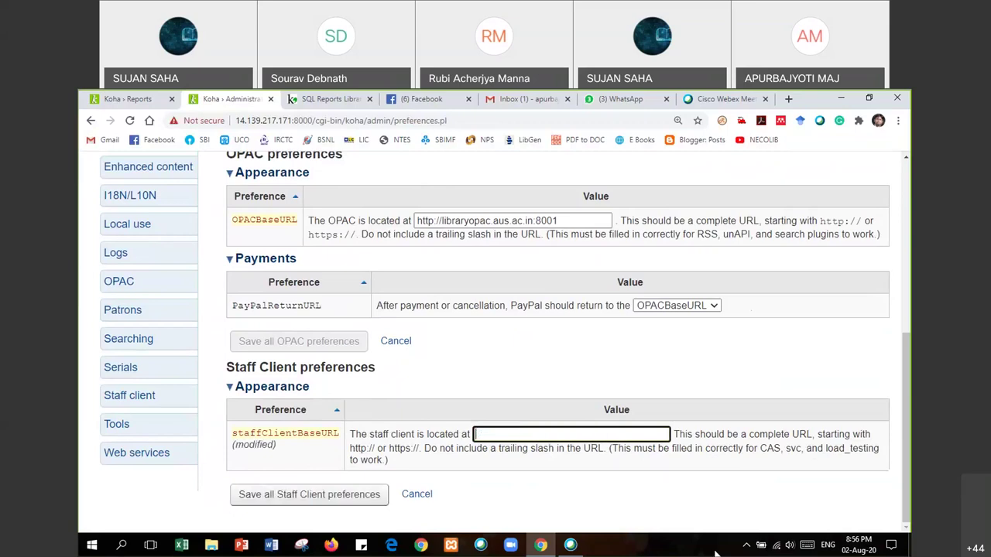
{"action": "left_click", "coordinate": [371, 496]}
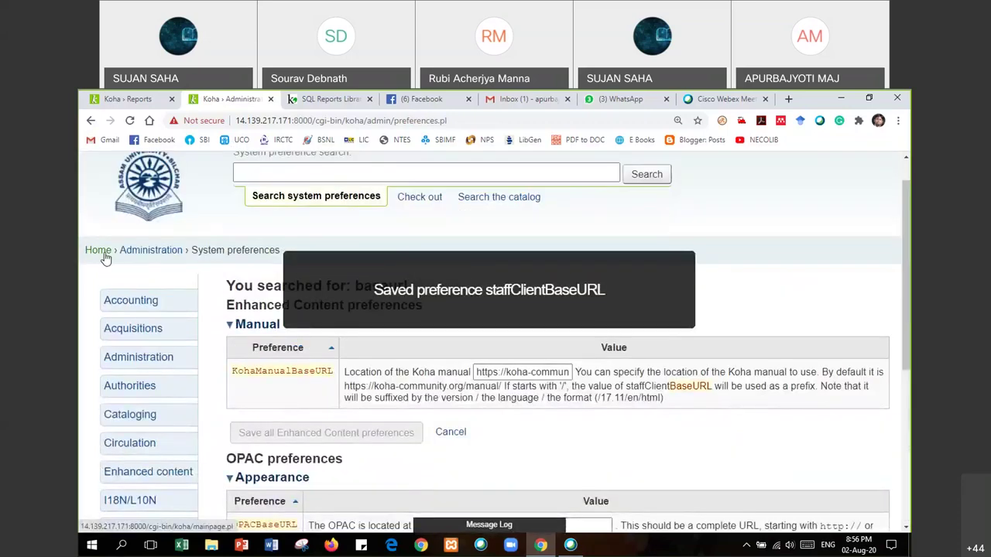
Return to the staff home page and open the saved reports list in the Reports module.
{"action": "left_click", "coordinate": [98, 250]}
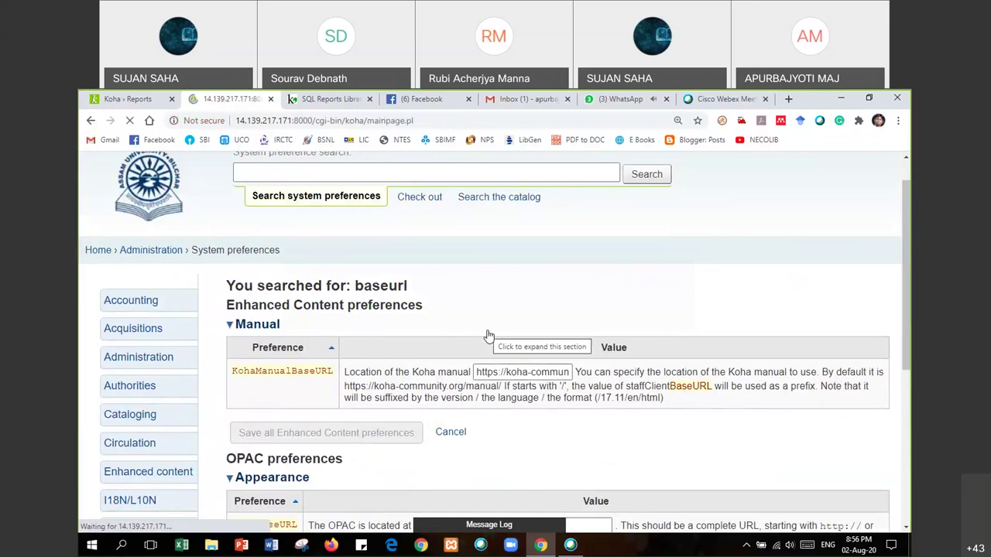
{"action": "scroll", "coordinate": [489, 338], "scroll_direction": "down", "scroll_amount": 3}
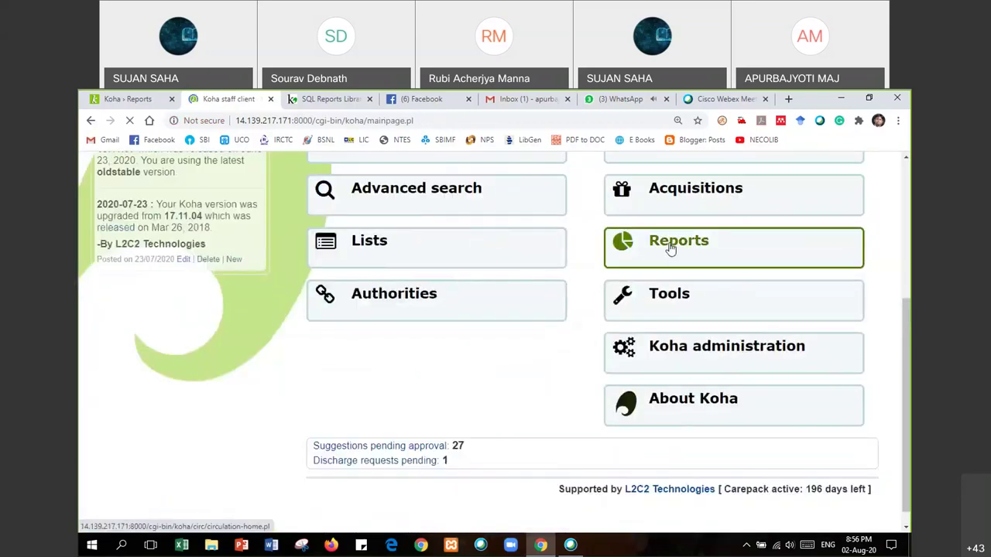
{"action": "left_click", "coordinate": [667, 249]}
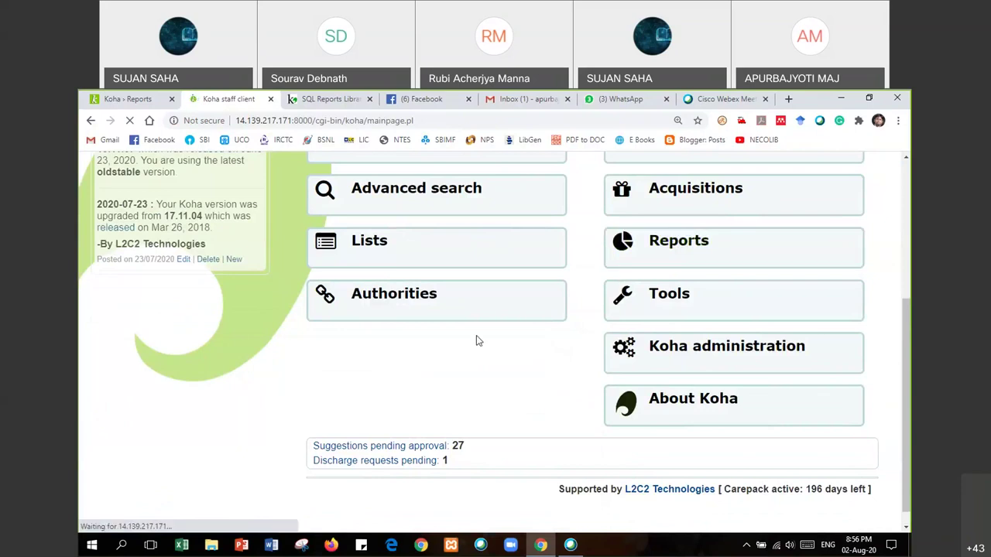
{"action": "scroll", "coordinate": [207, 286], "scroll_direction": "down", "scroll_amount": 2}
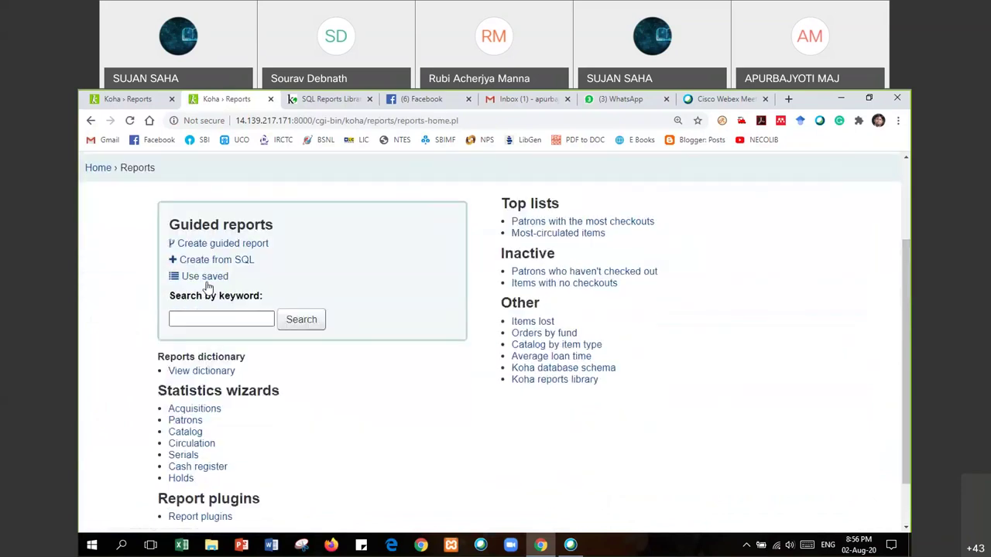
{"action": "left_click", "coordinate": [208, 280]}
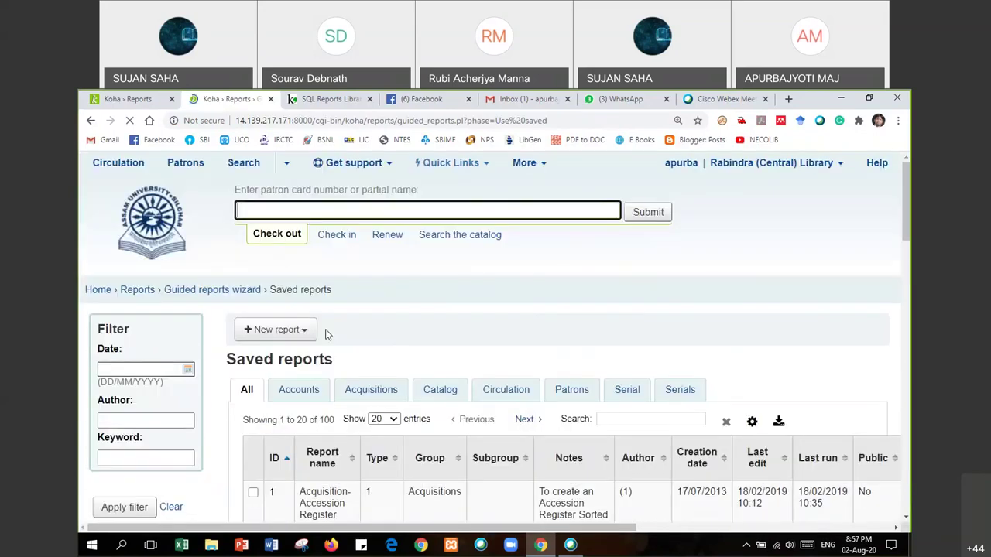
Find and select the test1 report among the saved patron reports and open its JSON URL.
{"action": "left_click", "coordinate": [548, 391]}
{"action": "scroll", "coordinate": [418, 362], "scroll_direction": "down", "scroll_amount": 10}
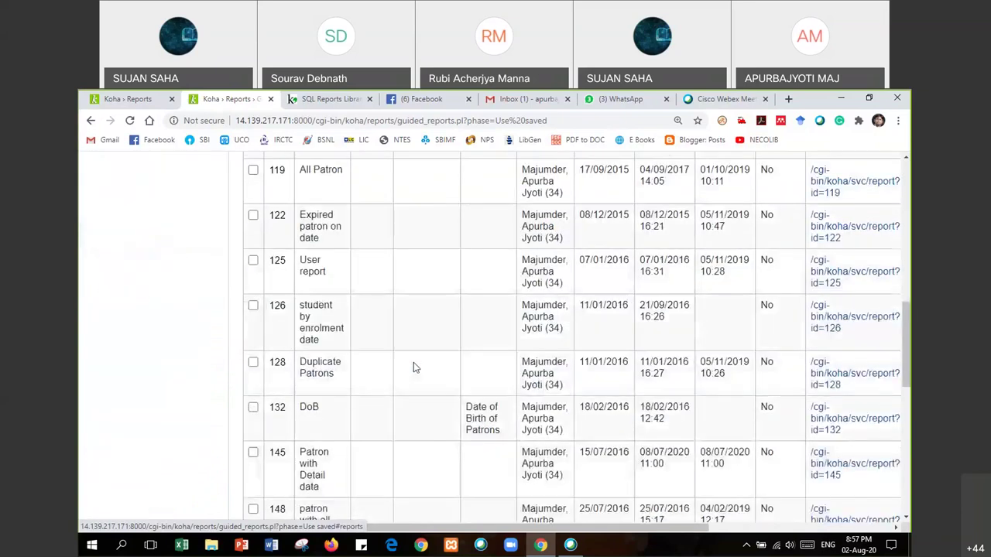
{"action": "scroll", "coordinate": [413, 367], "scroll_direction": "down", "scroll_amount": 9}
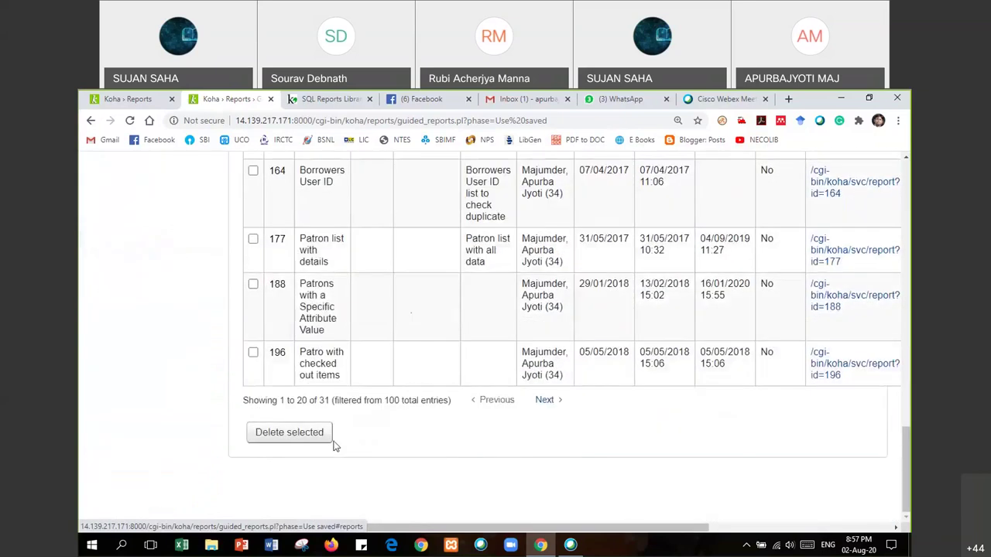
{"action": "left_click", "coordinate": [544, 401]}
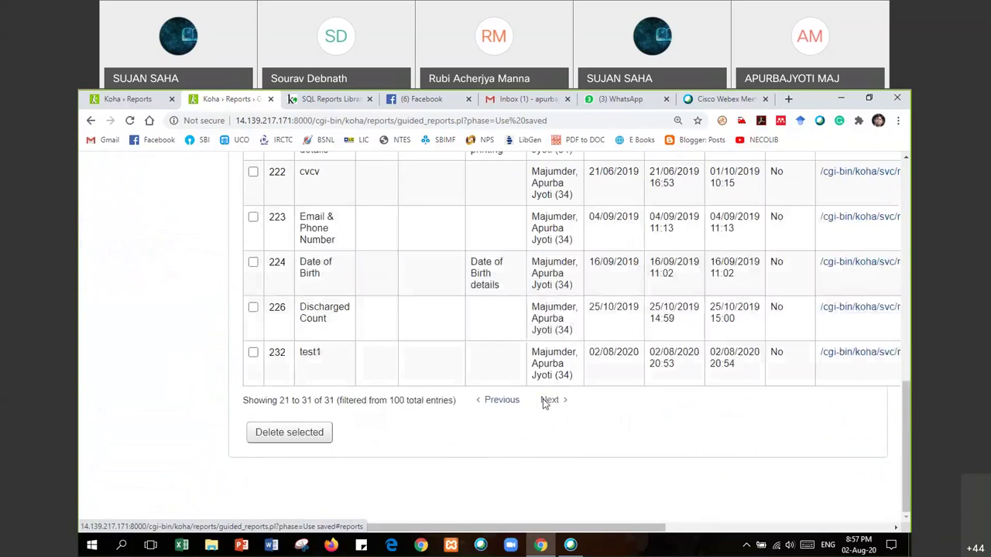
{"action": "left_click", "coordinate": [253, 353]}
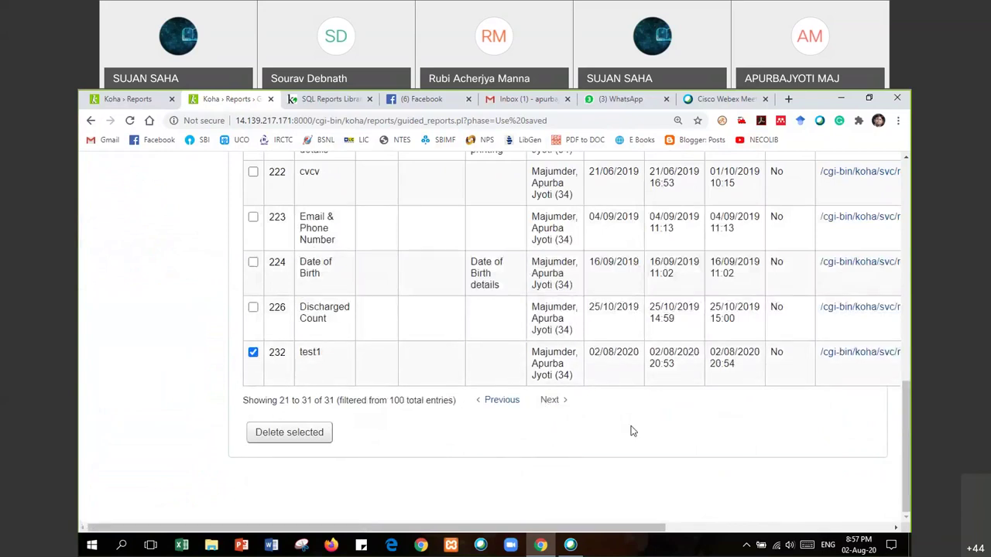
{"action": "scroll", "coordinate": [802, 378], "scroll_direction": "right", "scroll_amount": 5}
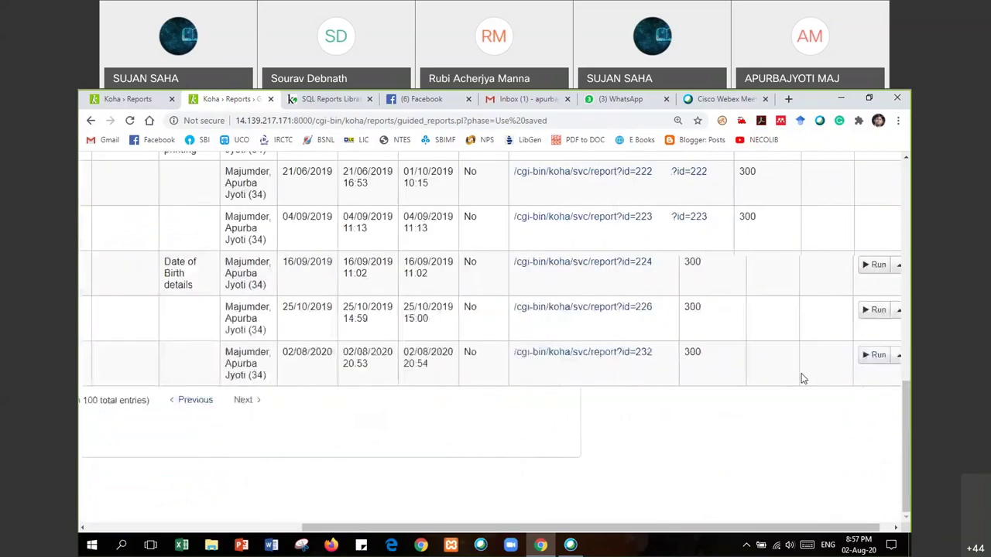
{"action": "left_click", "coordinate": [575, 353]}
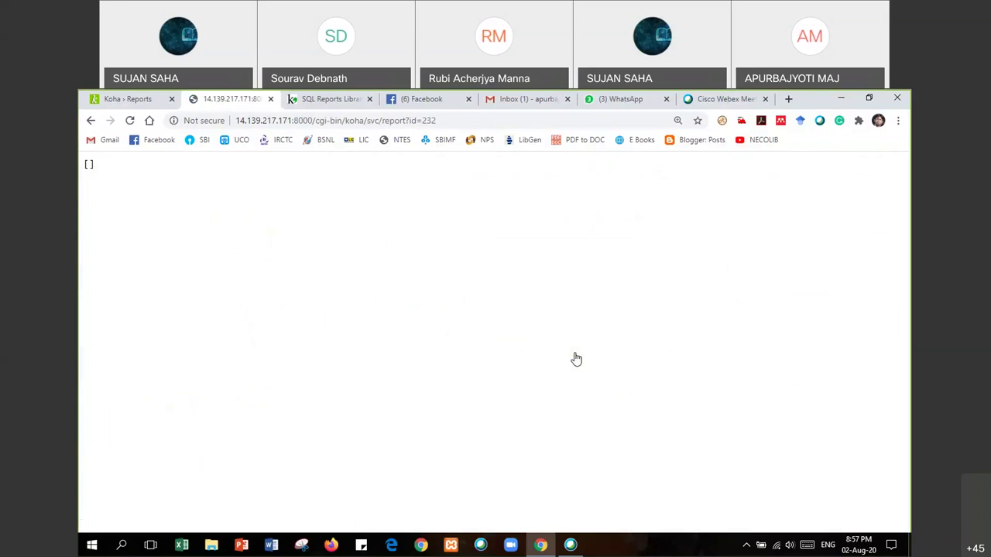
Go back to Koha administration and search the global system preferences for baseurl.
{"action": "left_click", "coordinate": [92, 122]}
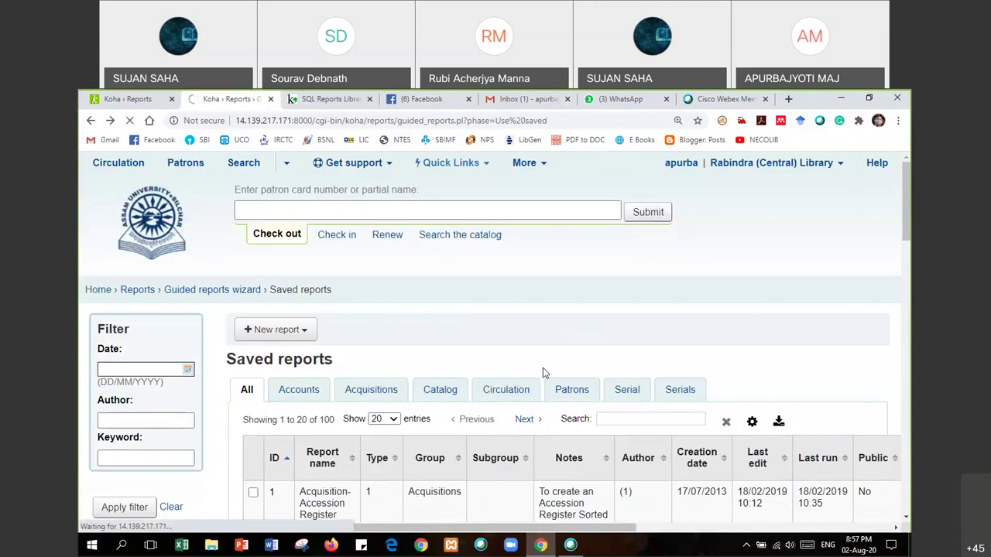
{"action": "scroll", "coordinate": [694, 466], "scroll_direction": "down", "scroll_amount": 3}
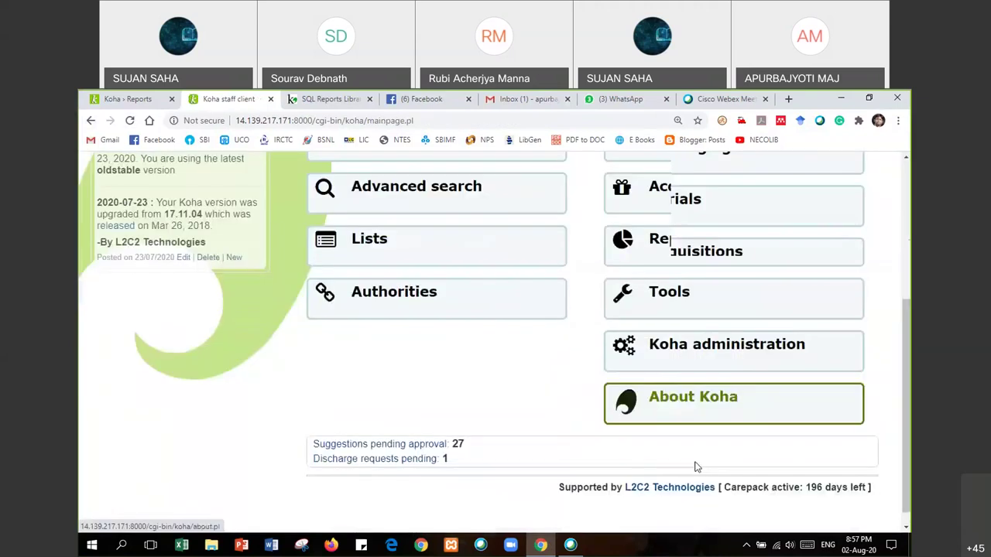
{"action": "left_click", "coordinate": [688, 331]}
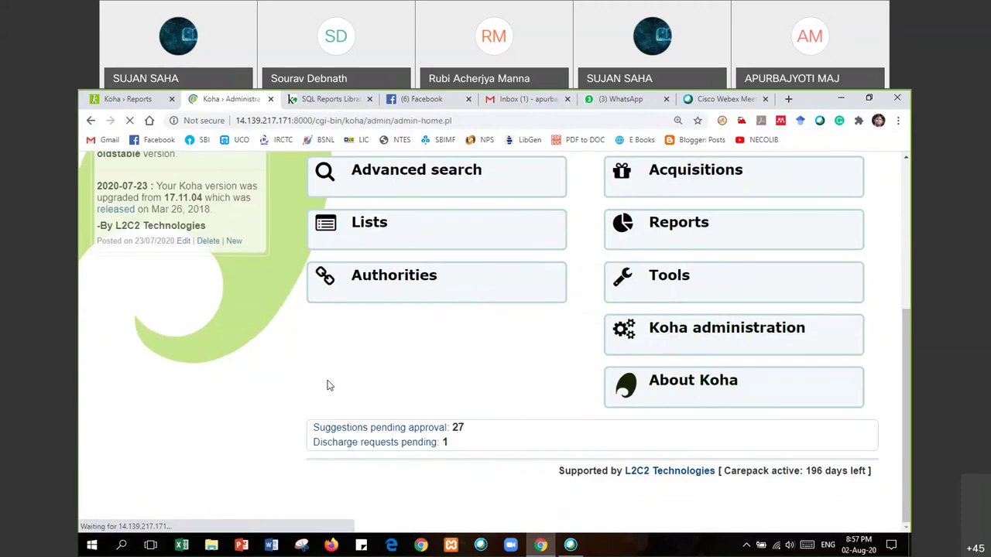
{"action": "scroll", "coordinate": [343, 396], "scroll_direction": "down", "scroll_amount": 2}
{"action": "left_click", "coordinate": [232, 309]}
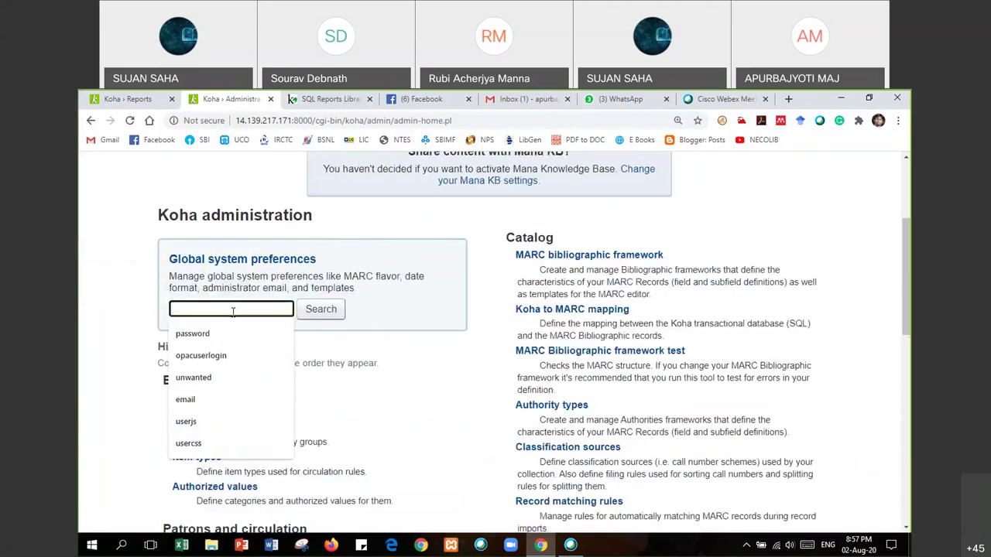
{"action": "type", "text": "base"}
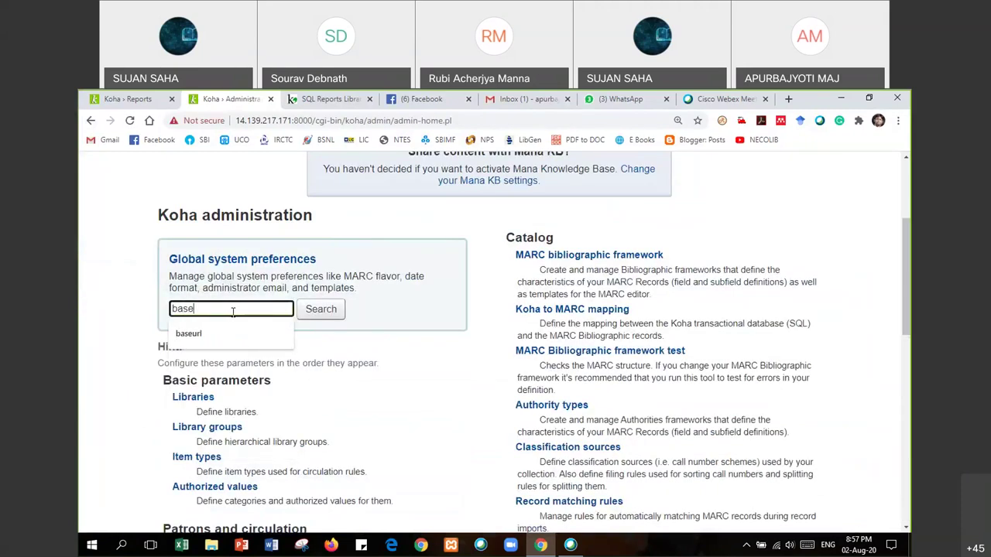
{"action": "type", "text": "url"}
{"action": "left_click", "coordinate": [317, 314]}
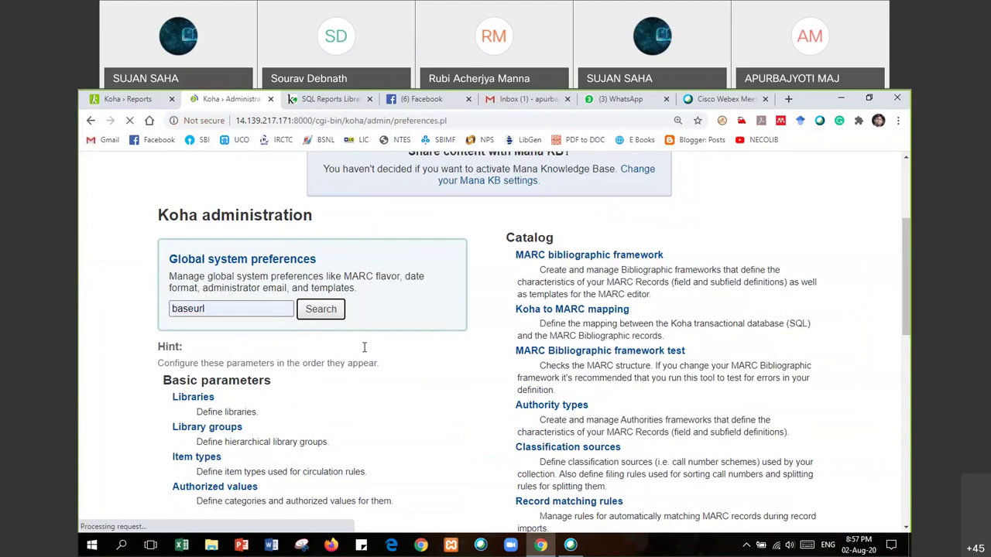
{"action": "scroll", "coordinate": [422, 422], "scroll_direction": "down", "scroll_amount": 4}
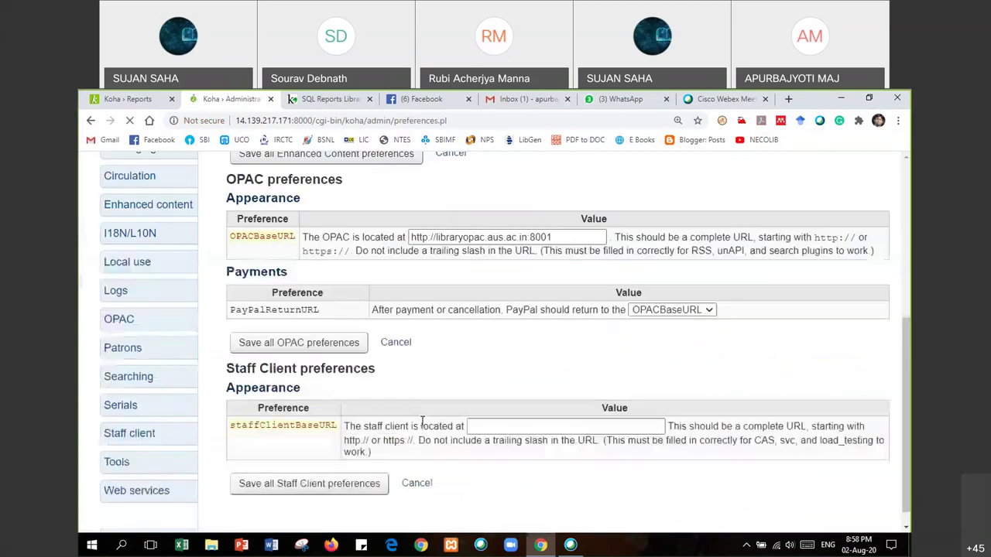
{"action": "left_click", "coordinate": [497, 435]}
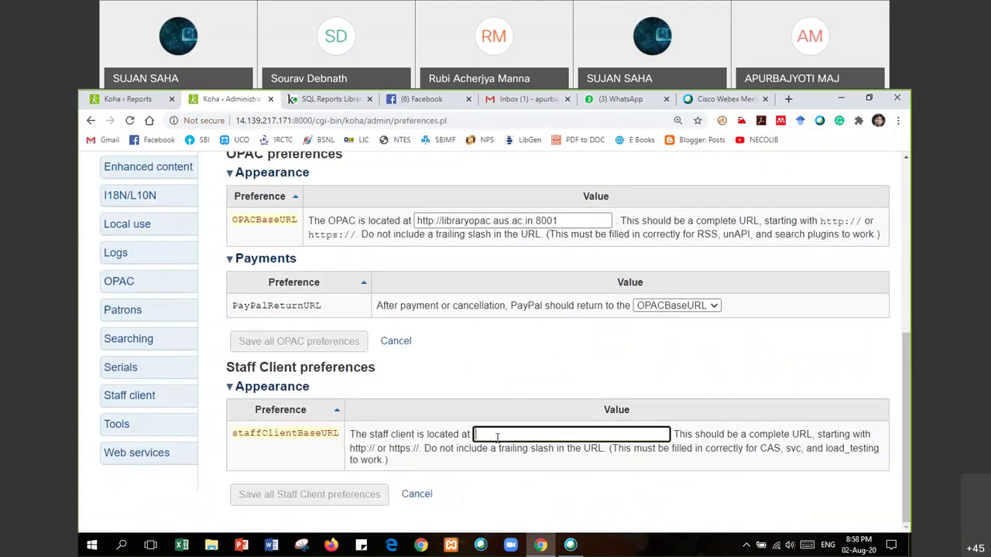
{"action": "type", "text": "http://libraryopac.aus.ac.in:8000"}
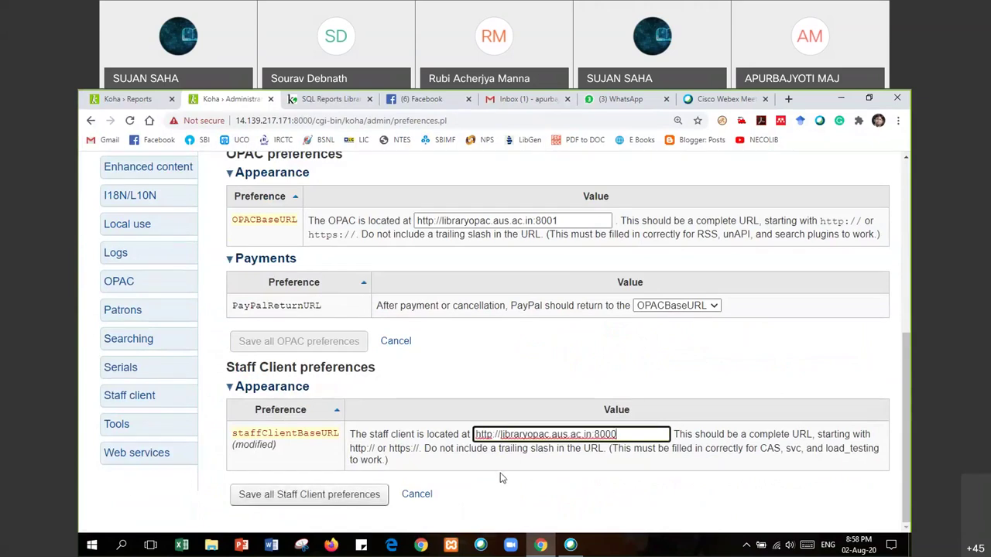
{"action": "key", "text": "BackSpace"}
{"action": "key", "text": "BackSpace"}
{"action": "key", "text": "BackSpace"}
{"action": "key", "text": "BackSpace"}
{"action": "key", "text": "BackSpace"}
{"action": "triple_click", "coordinate": [540, 435]}
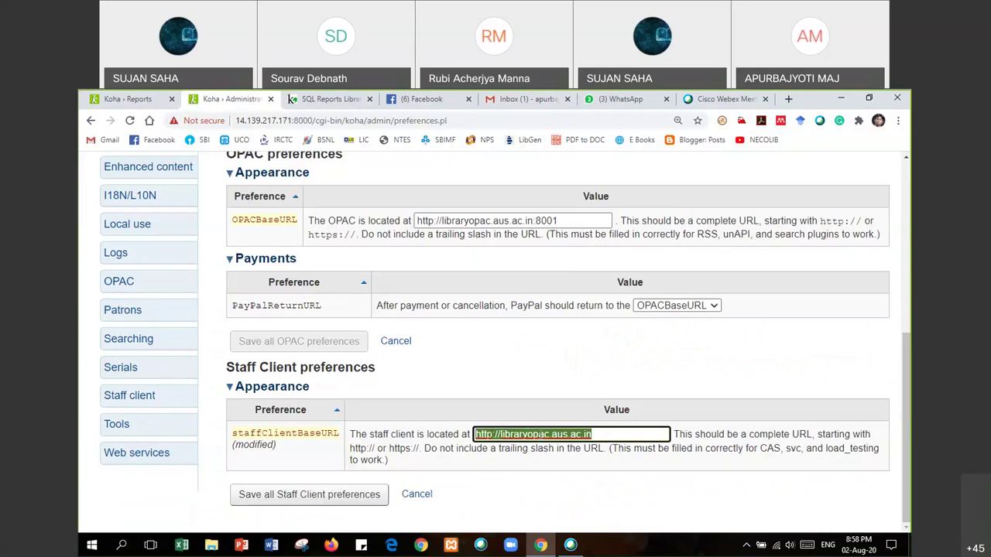
{"action": "type", "text": "14"}
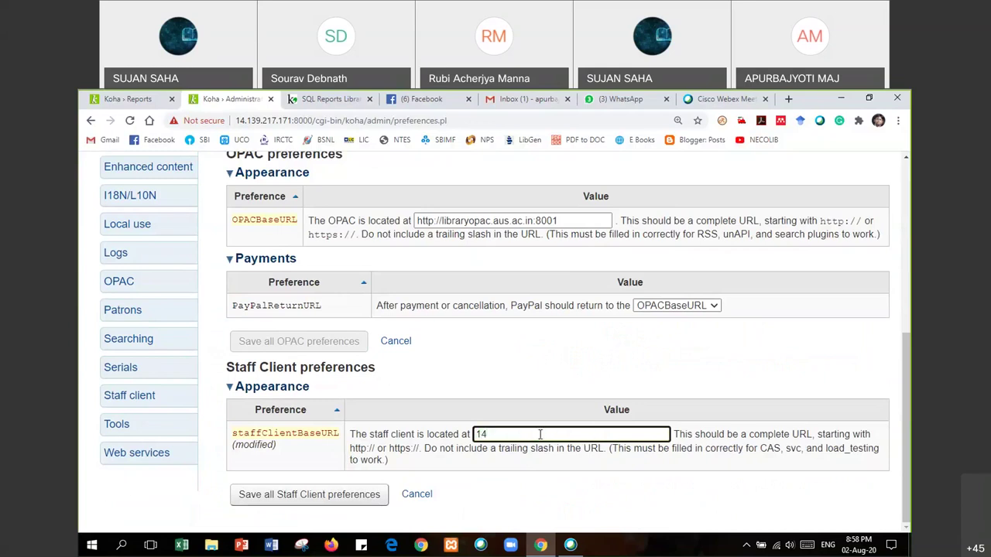
{"action": "key", "text": "BackSpace"}
{"action": "key", "text": "BackSpace"}
{"action": "type", "text": "http://14.139.217.171:8000"}
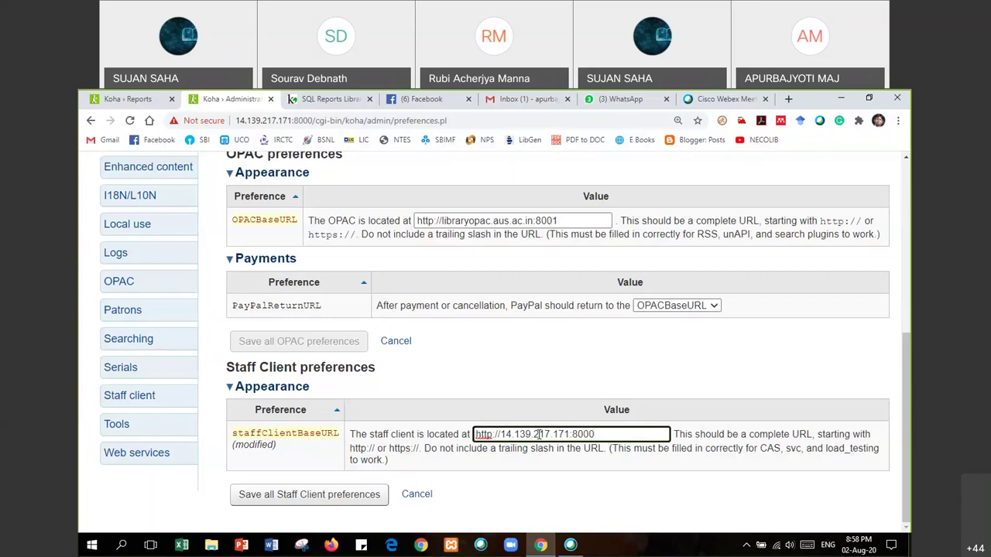
{"action": "left_click", "coordinate": [347, 495]}
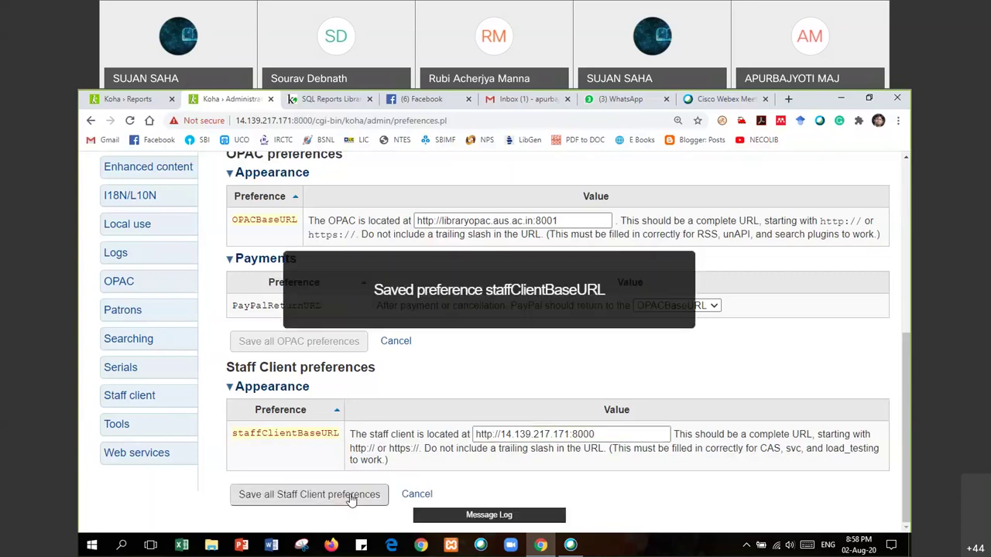
Leave the system preferences and reopen the list of saved guided reports.
{"action": "scroll", "coordinate": [166, 241], "scroll_direction": "up", "scroll_amount": 3}
{"action": "left_click", "coordinate": [106, 193]}
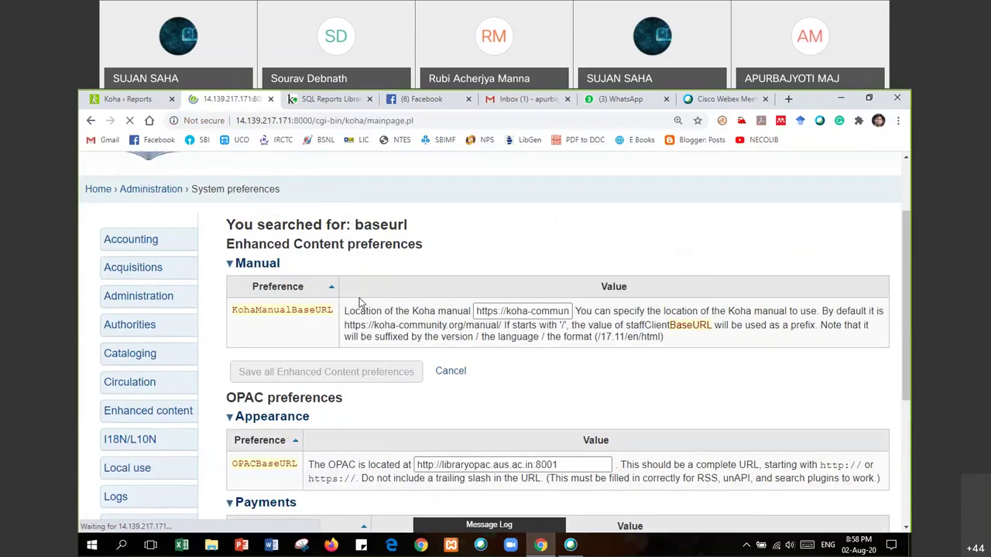
{"action": "scroll", "coordinate": [661, 250], "scroll_direction": "down", "scroll_amount": 3}
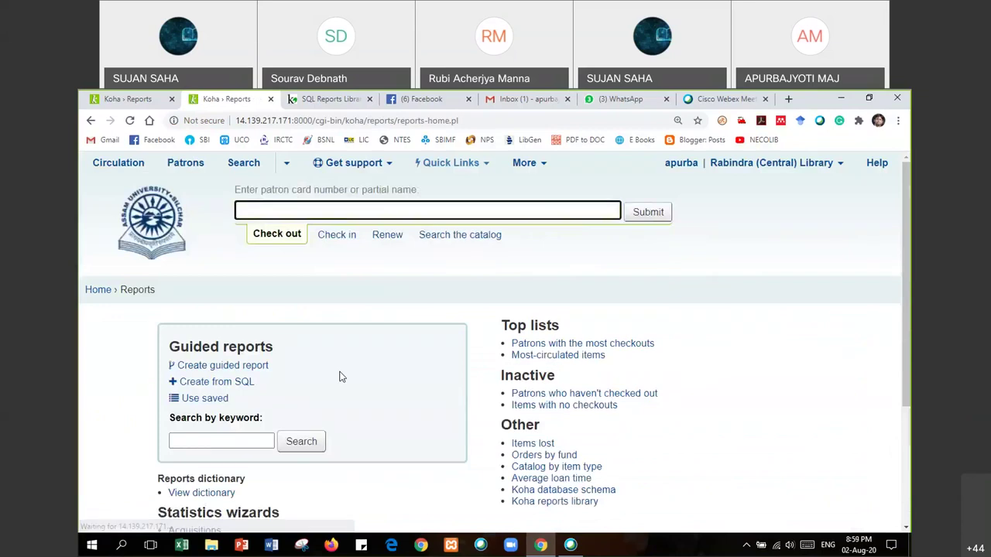
{"action": "scroll", "coordinate": [232, 348], "scroll_direction": "down", "scroll_amount": 1}
{"action": "left_click", "coordinate": [205, 338]}
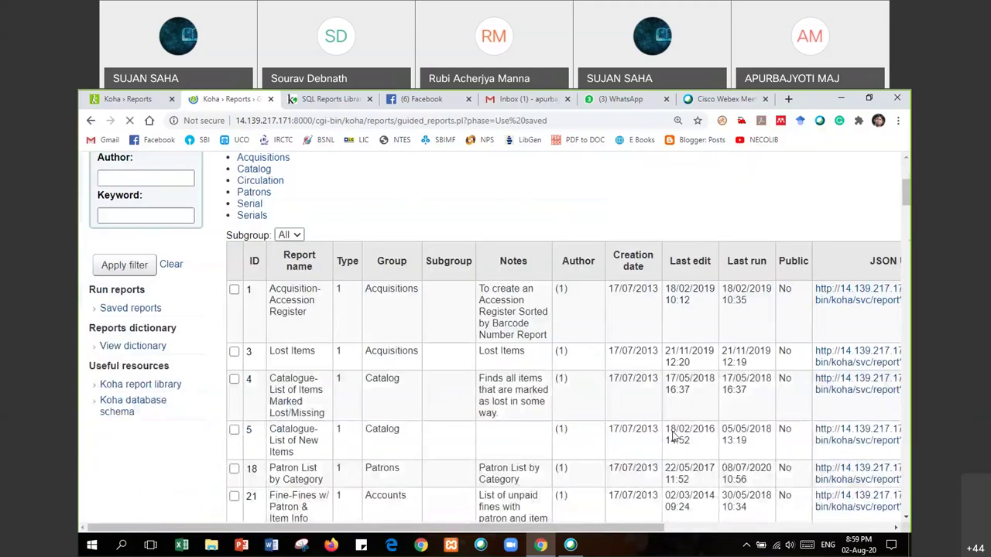
Open the JSON URL of the saved Patron List by Category report.
{"action": "scroll", "coordinate": [833, 506], "scroll_direction": "down", "scroll_amount": 4}
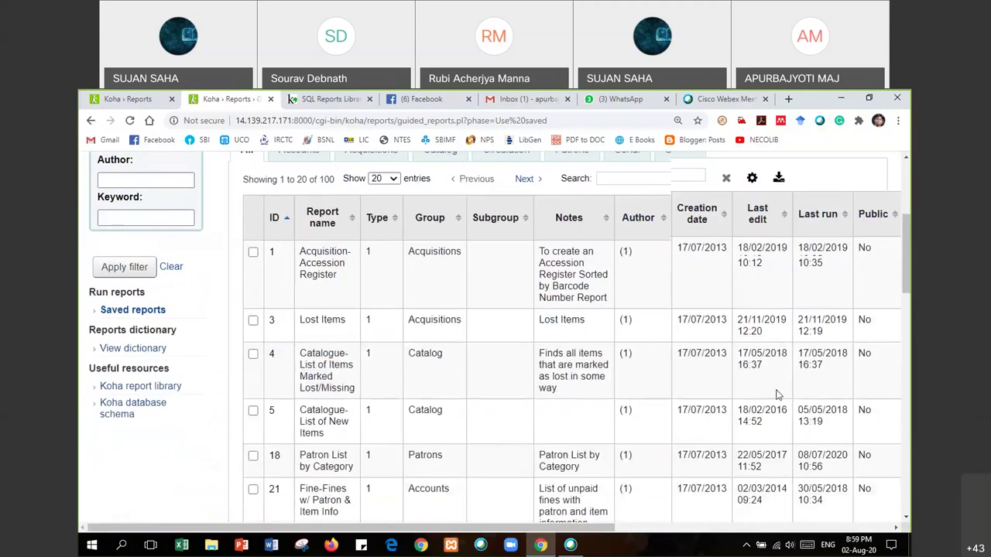
{"action": "scroll", "coordinate": [741, 383], "scroll_direction": "up", "scroll_amount": 2}
{"action": "scroll", "coordinate": [740, 383], "scroll_direction": "down", "scroll_amount": 3}
{"action": "left_click_drag", "start_coordinate": [597, 530], "coordinate": [828, 530]}
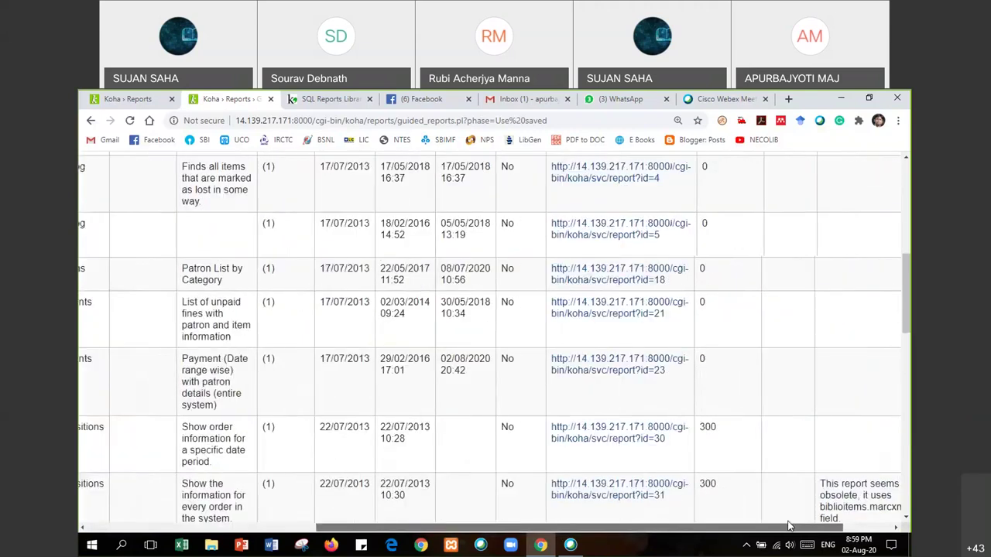
{"action": "left_click", "coordinate": [627, 275]}
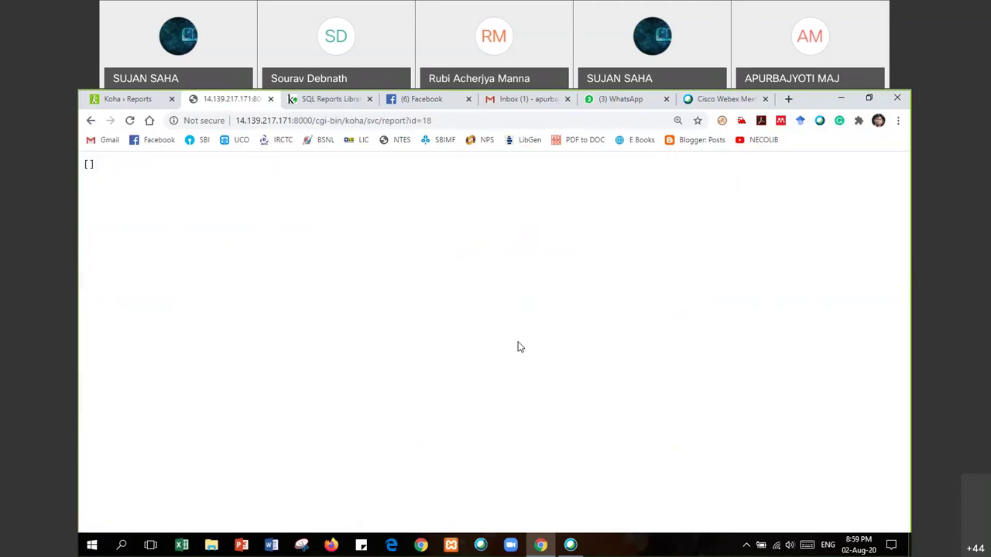
Return to the saved reports list, show only the Patrons group and go to its second page of entries.
{"action": "left_click", "coordinate": [91, 122]}
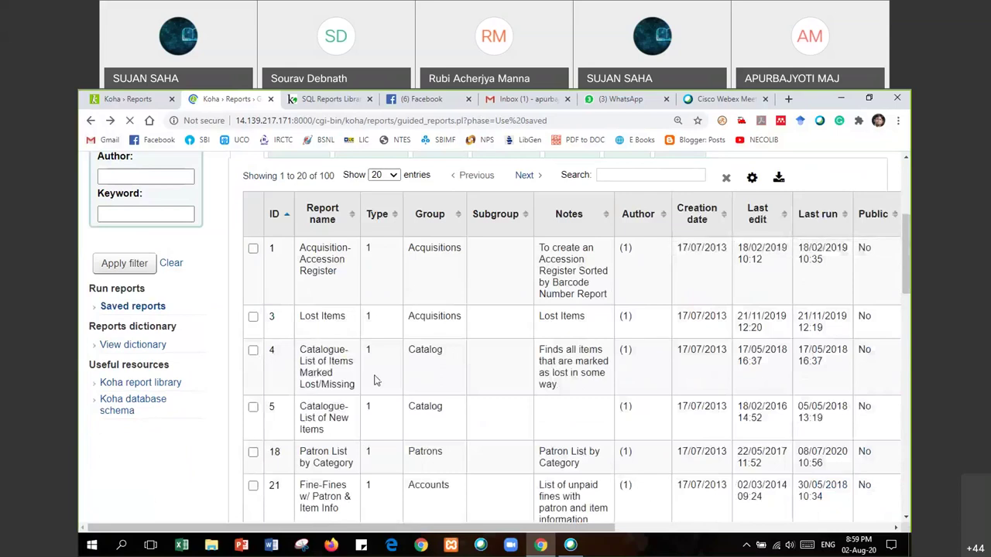
{"action": "scroll", "coordinate": [486, 243], "scroll_direction": "up", "scroll_amount": 2}
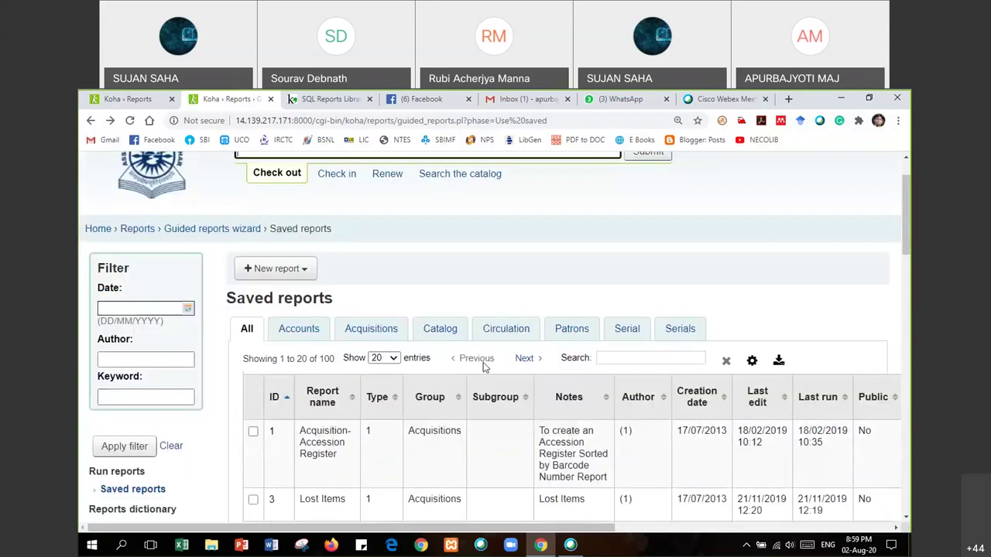
{"action": "left_click", "coordinate": [588, 331]}
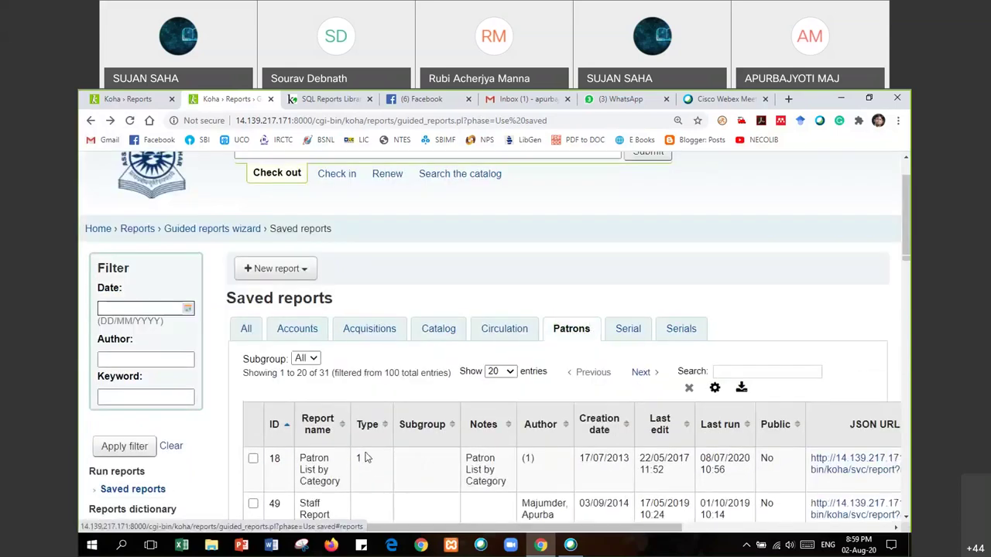
{"action": "scroll", "coordinate": [380, 442], "scroll_direction": "down", "scroll_amount": 15}
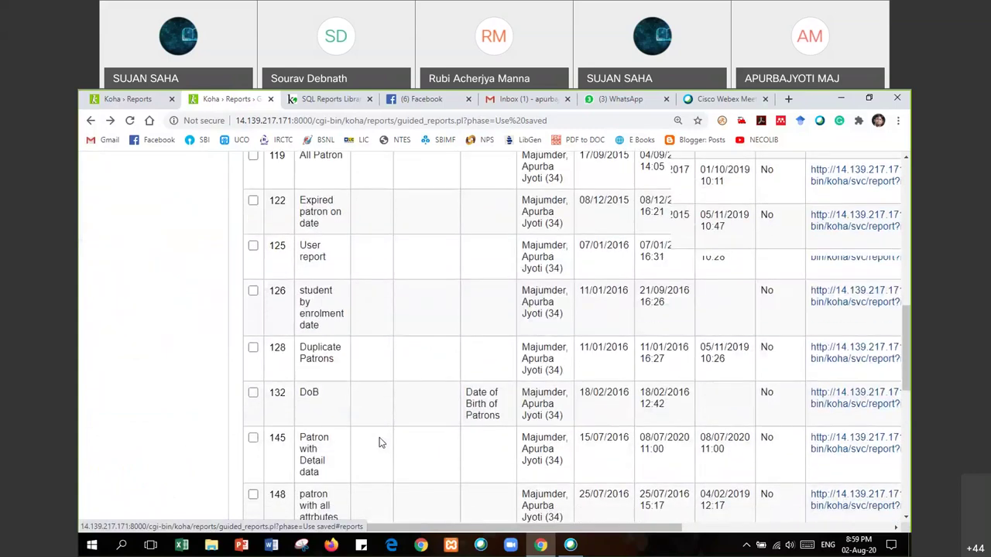
{"action": "scroll", "coordinate": [379, 443], "scroll_direction": "down", "scroll_amount": 3}
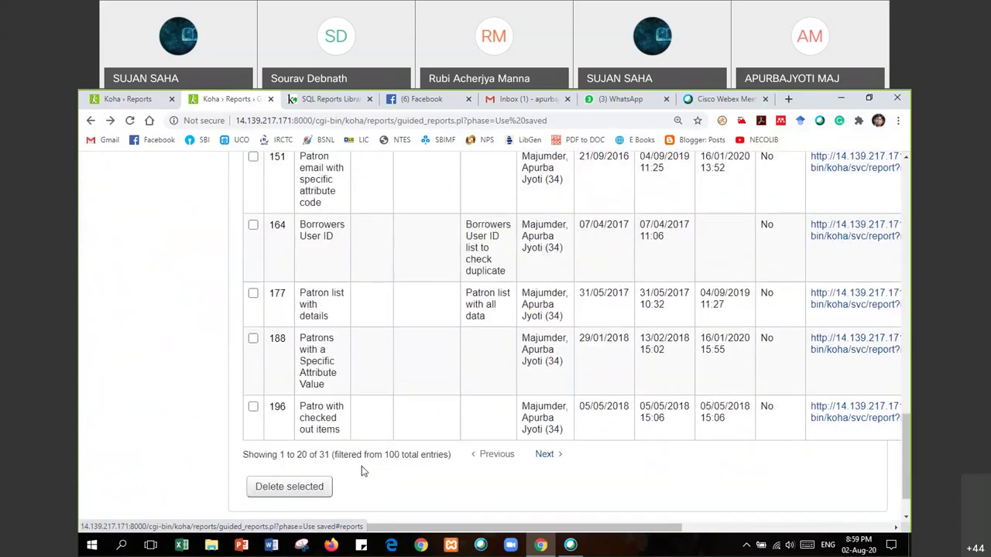
{"action": "left_click", "coordinate": [544, 453]}
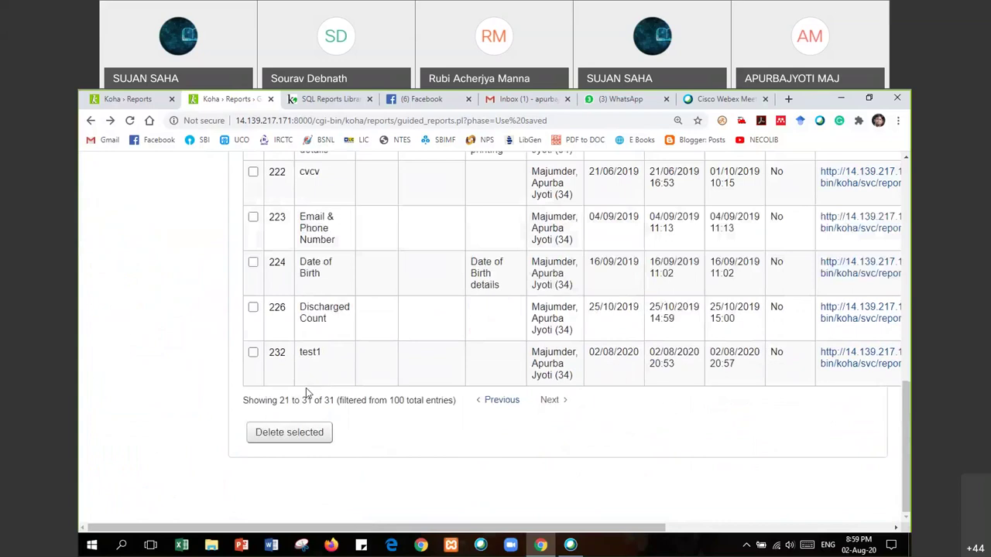
Start running the saved patron report test1 and view the choices for its categorycode parameter.
{"action": "left_click", "coordinate": [254, 352]}
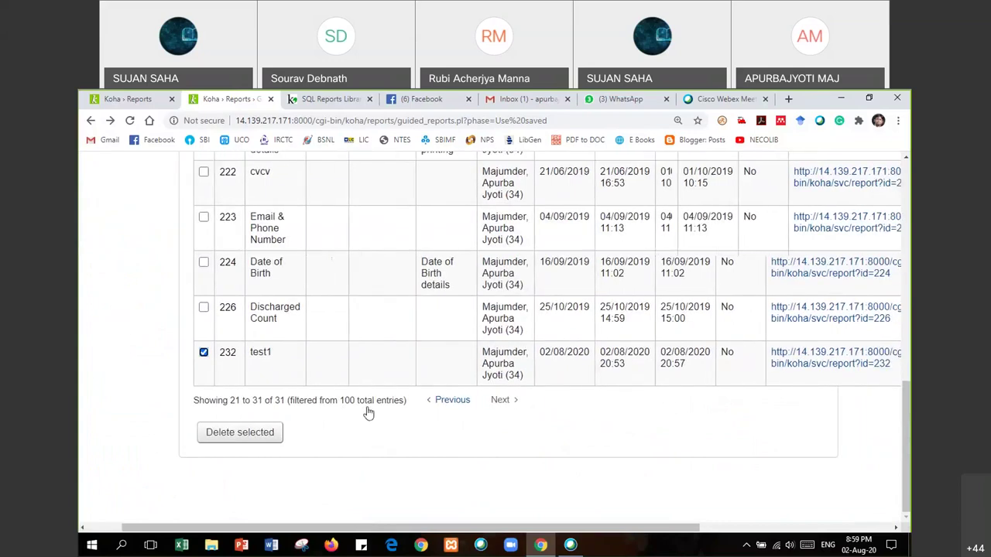
{"action": "scroll", "coordinate": [369, 414], "scroll_direction": "right", "scroll_amount": 3}
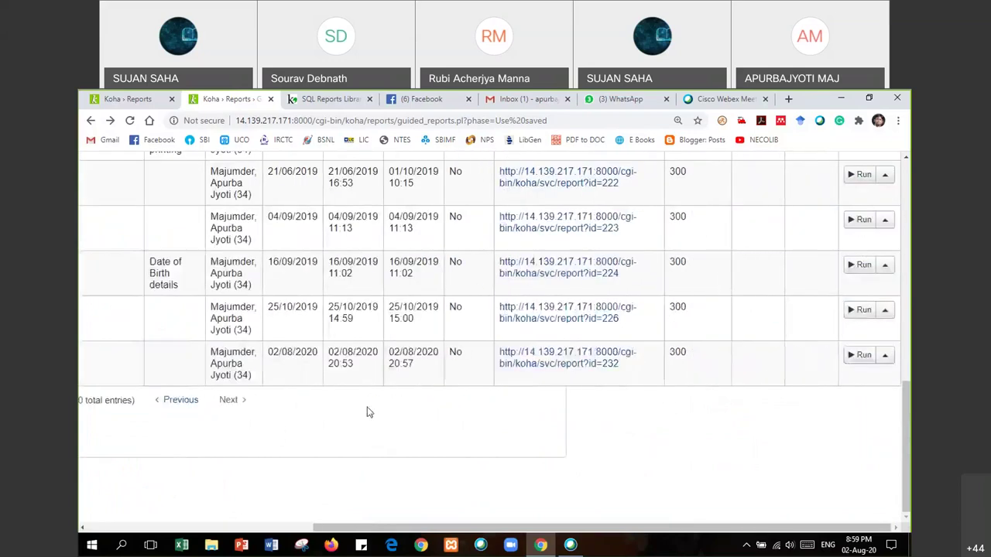
{"action": "left_click", "coordinate": [861, 356]}
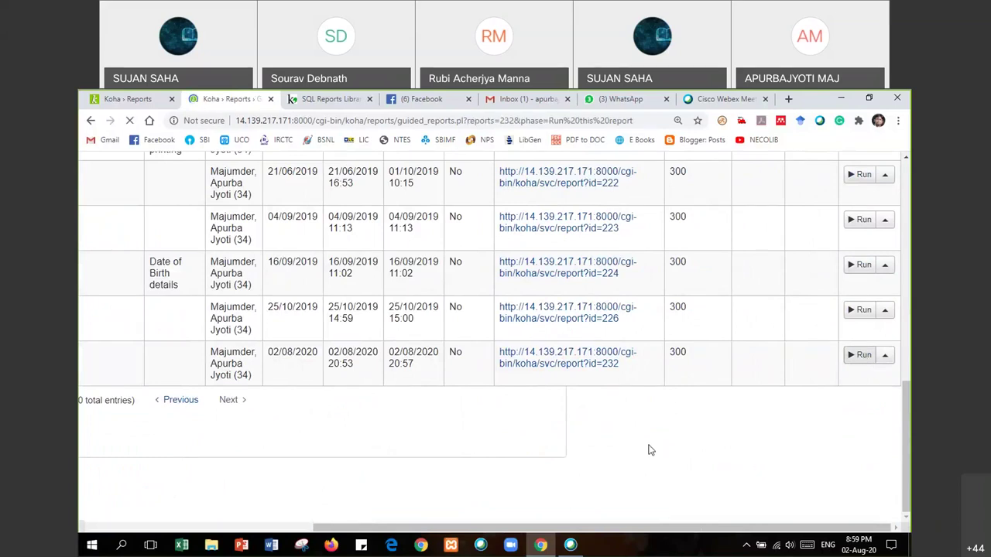
{"action": "left_click", "coordinate": [457, 397]}
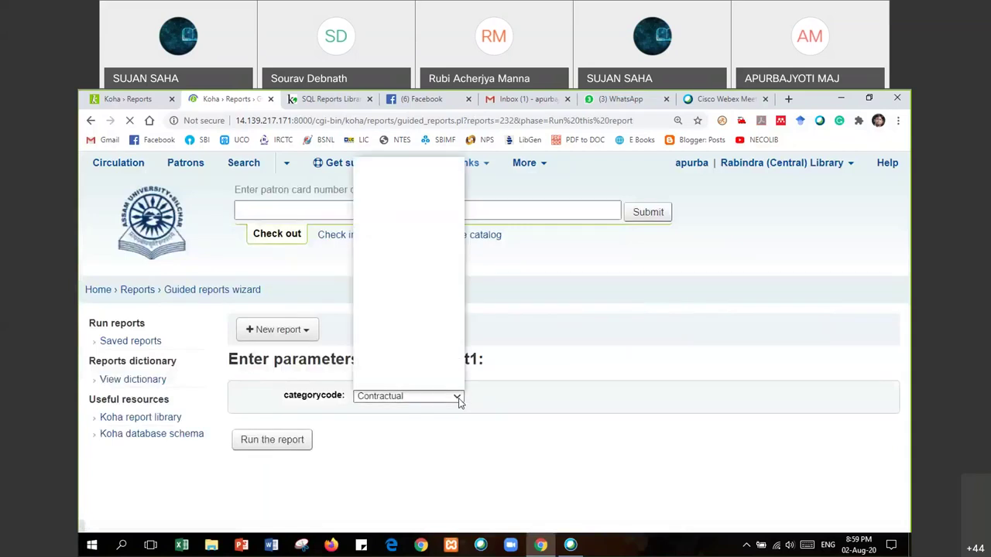
{"action": "left_click", "coordinate": [533, 375]}
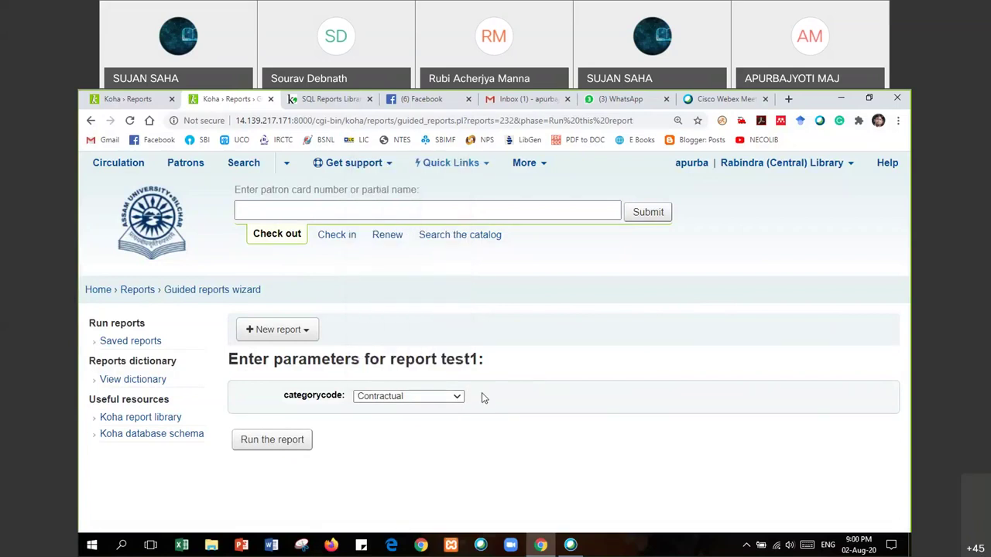
Go back to the saved reports list and open the JSON URL of the Lost Items report to examine its records.
{"action": "left_click", "coordinate": [90, 121]}
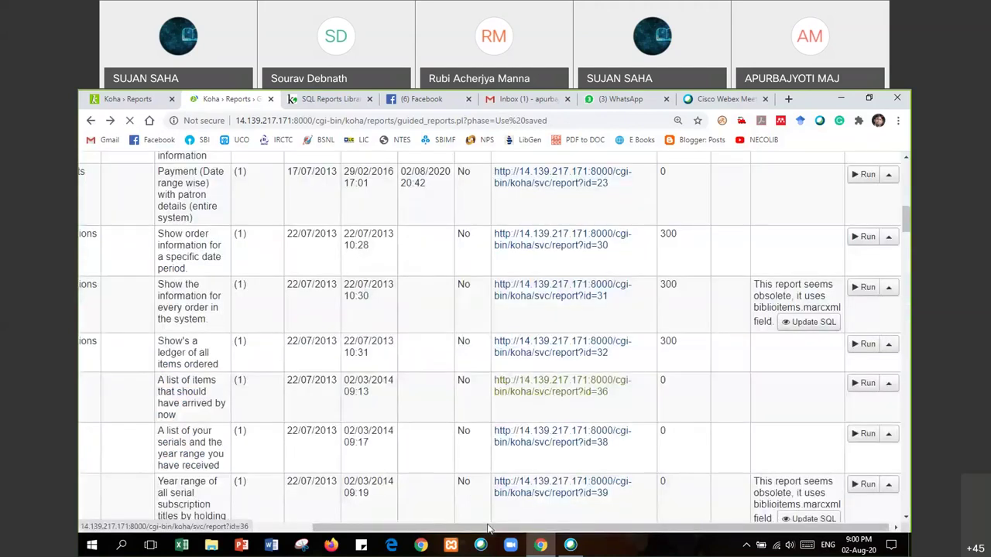
{"action": "scroll", "coordinate": [465, 446], "scroll_direction": "down", "scroll_amount": 3}
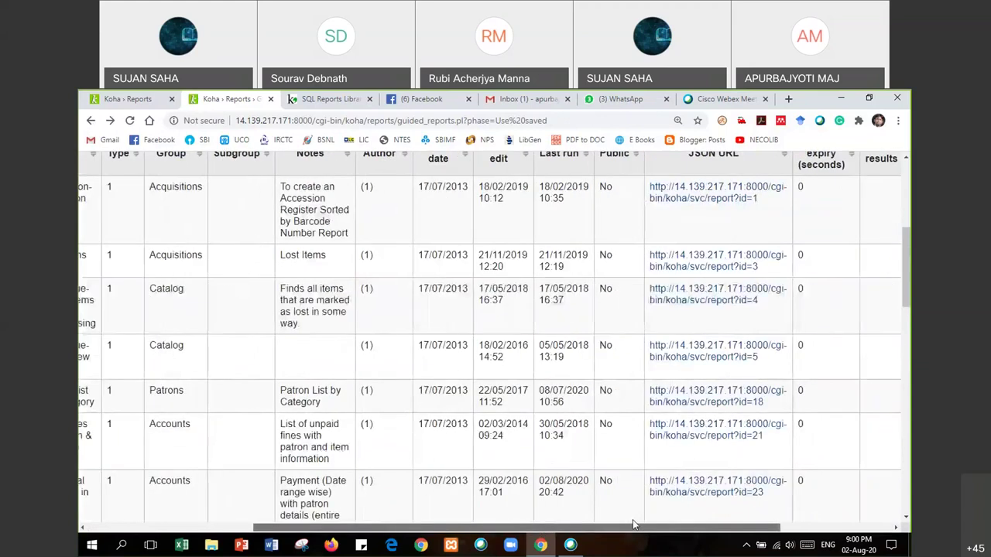
{"action": "left_click", "coordinate": [688, 271]}
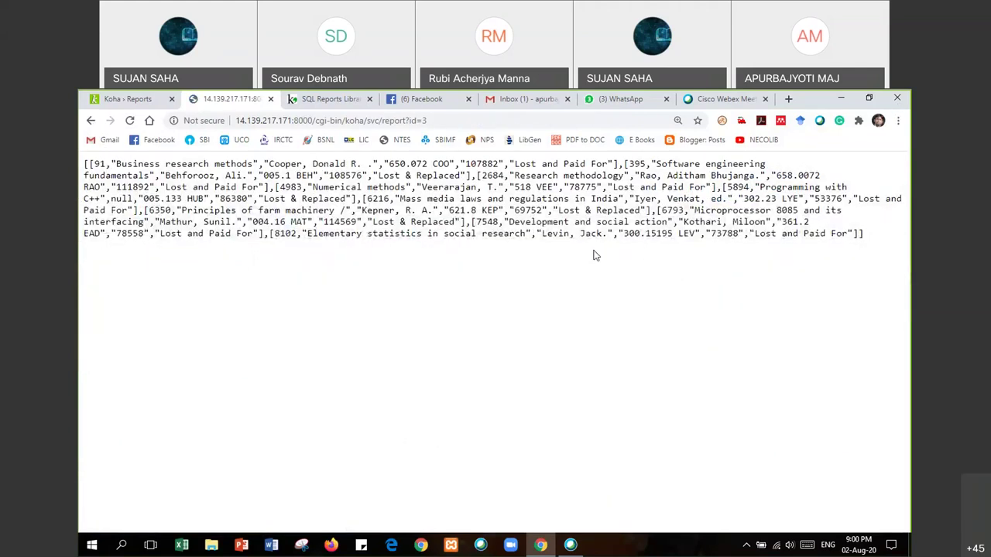
{"action": "left_click", "coordinate": [91, 122]}
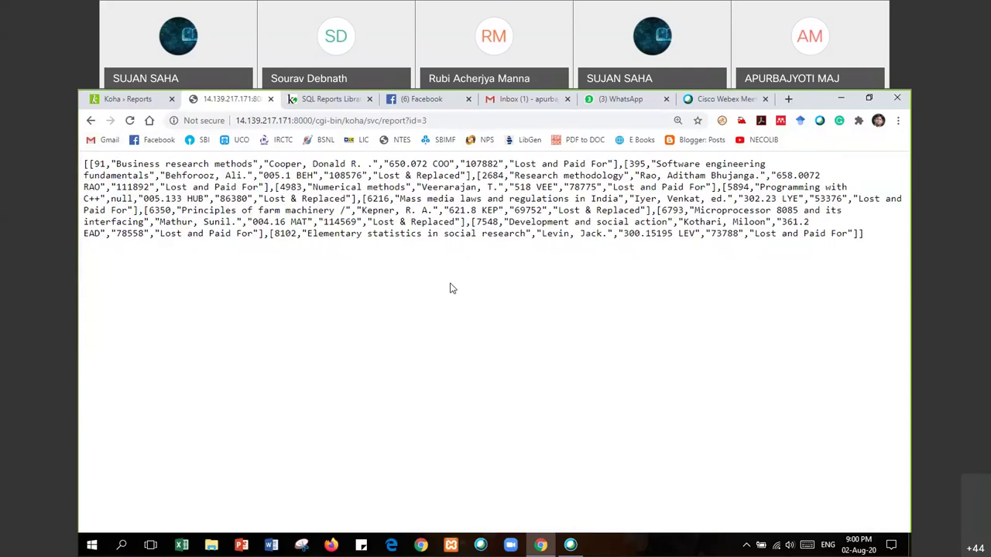
{"action": "left_click", "coordinate": [93, 164]}
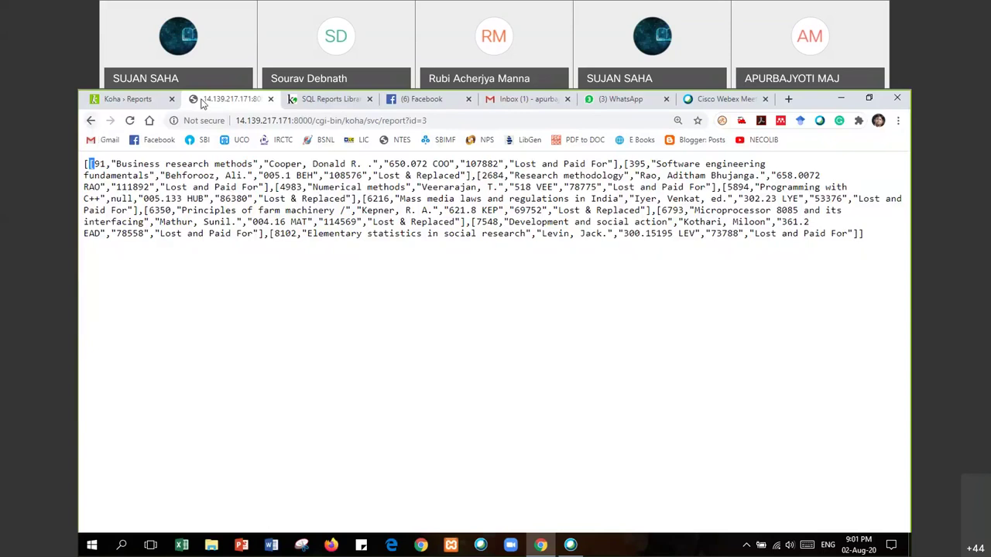
Return to the Koha start page, open Koha administration and search the global system preferences for svc.
{"action": "left_click", "coordinate": [91, 121]}
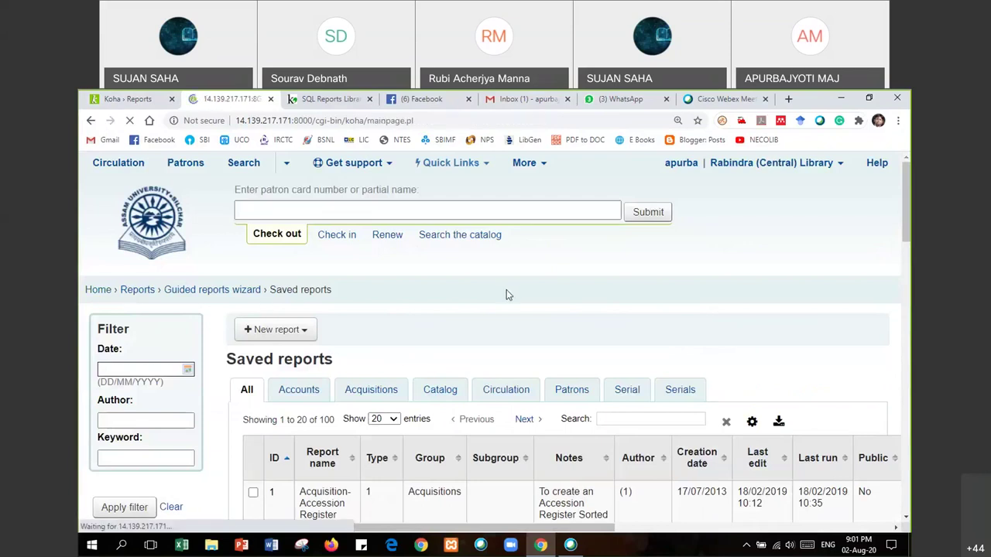
{"action": "scroll", "coordinate": [686, 343], "scroll_direction": "down", "scroll_amount": 3}
{"action": "left_click", "coordinate": [694, 350]}
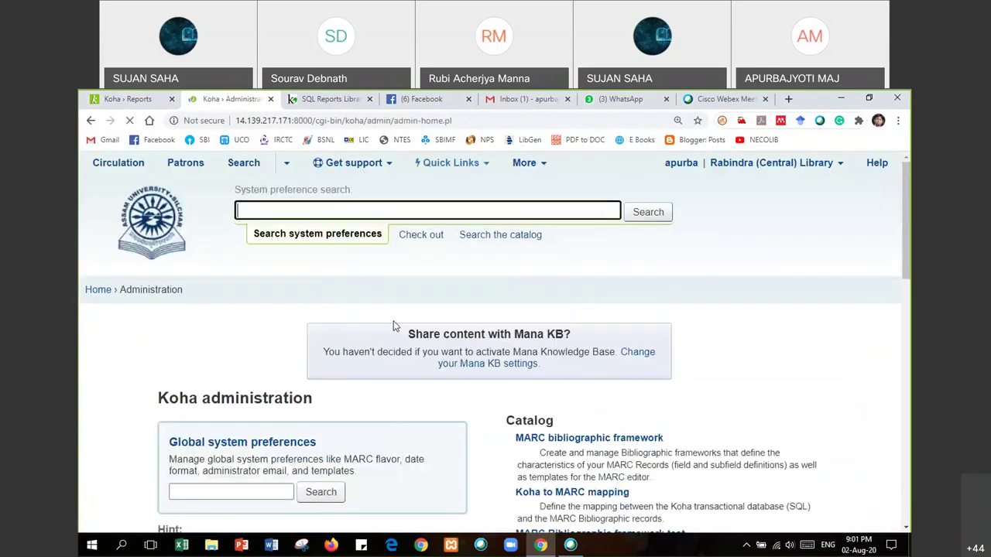
{"action": "scroll", "coordinate": [393, 320], "scroll_direction": "down", "scroll_amount": 2}
{"action": "left_click", "coordinate": [224, 370]}
{"action": "type", "text": "syc"}
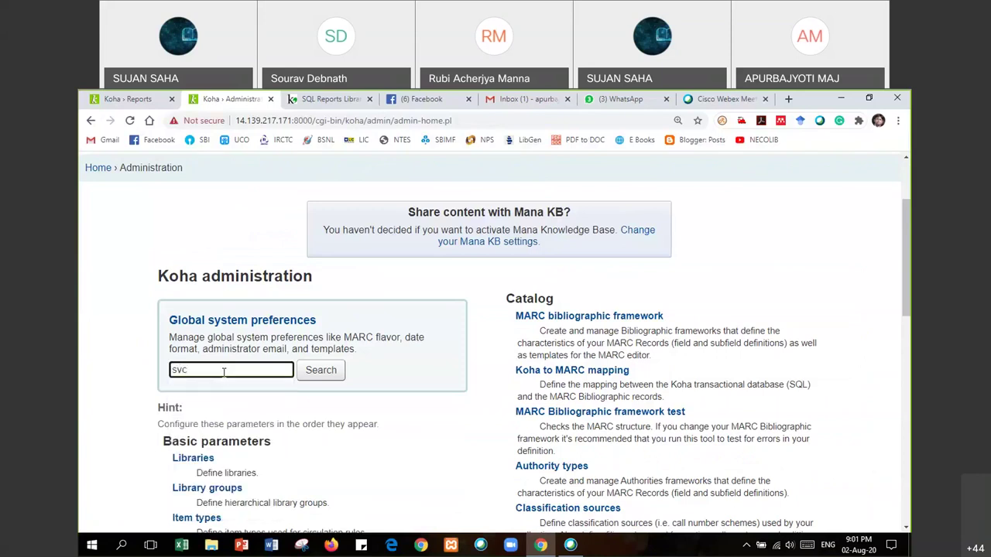
{"action": "left_click", "coordinate": [321, 370]}
{"action": "scroll", "coordinate": [325, 368], "scroll_direction": "down", "scroll_amount": 2}
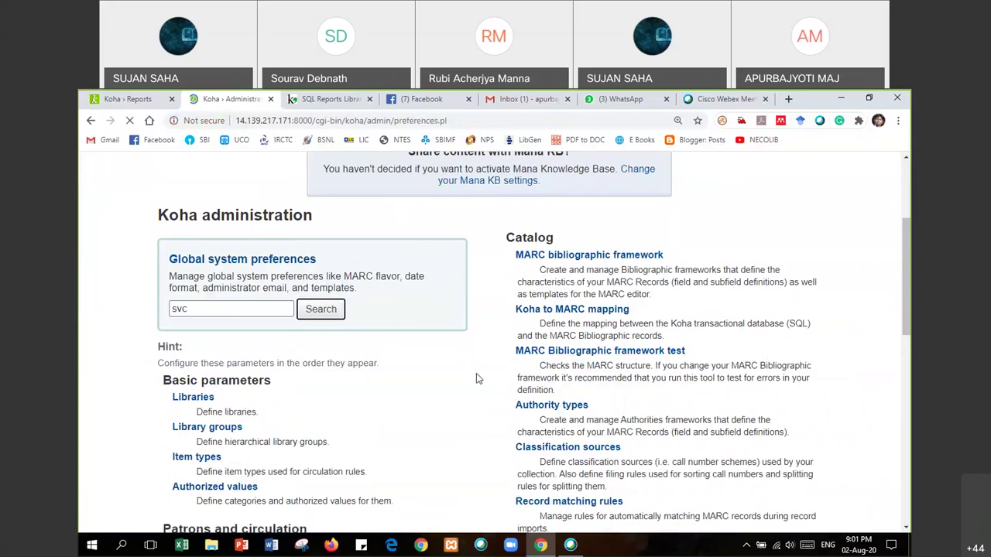
{"action": "scroll", "coordinate": [476, 373], "scroll_direction": "down", "scroll_amount": 3}
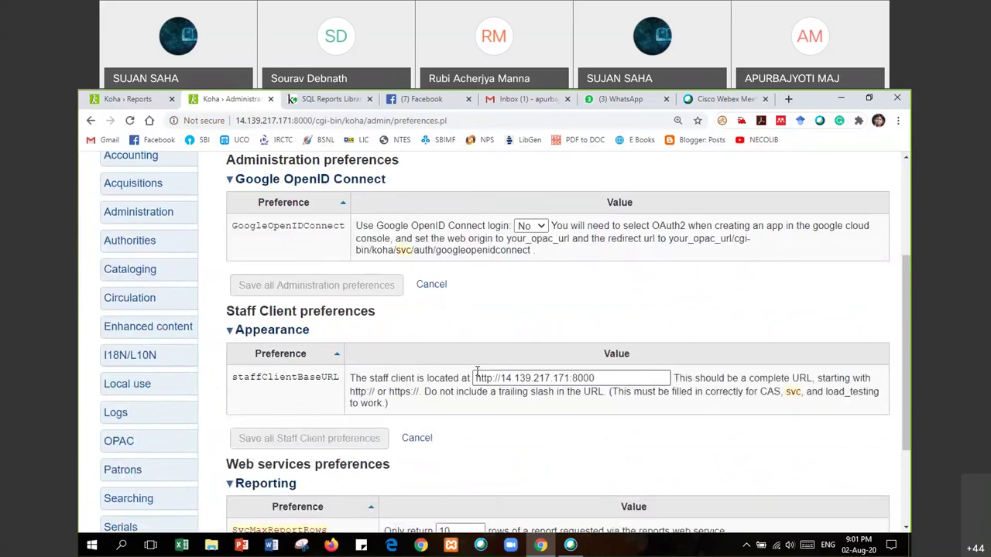
Set SvcMaxReportRows to 100 and save the Web services preferences.
{"action": "scroll", "coordinate": [477, 371], "scroll_direction": "down", "scroll_amount": 3}
{"action": "left_click", "coordinate": [460, 392]}
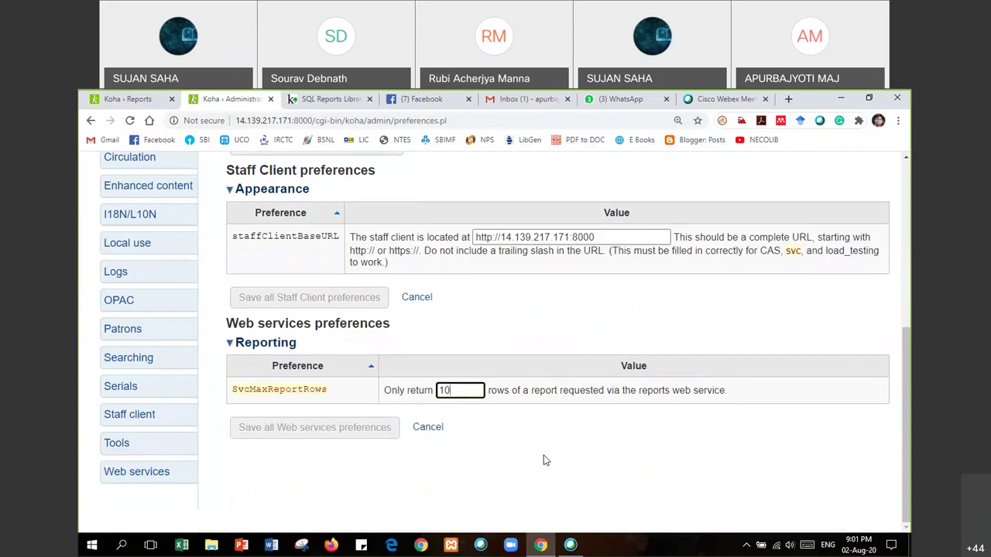
{"action": "type", "text": "0"}
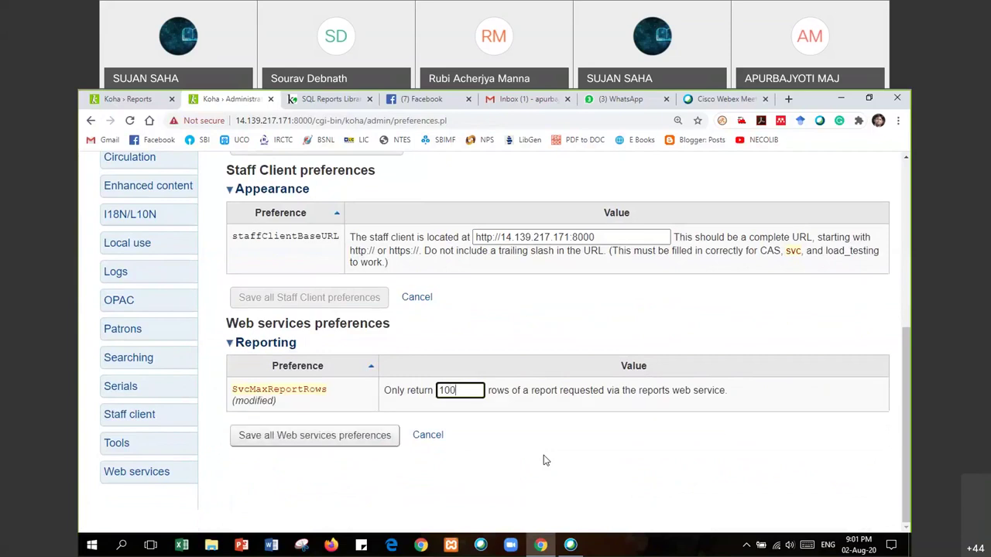
{"action": "left_click", "coordinate": [324, 442]}
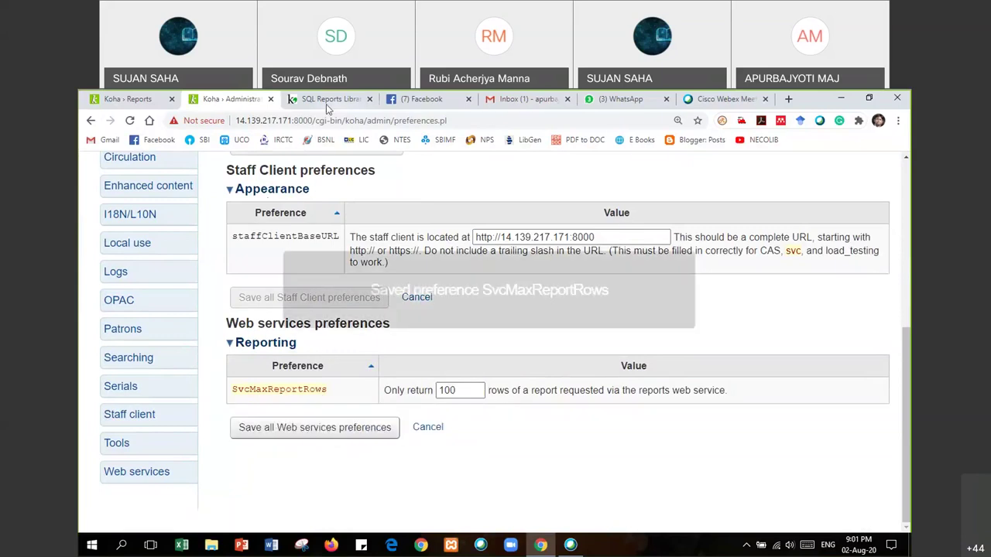
Leave the system preferences for the Koha start page and open the saved guided reports from the Reports module.
{"action": "scroll", "coordinate": [155, 232], "scroll_direction": "up", "scroll_amount": 5}
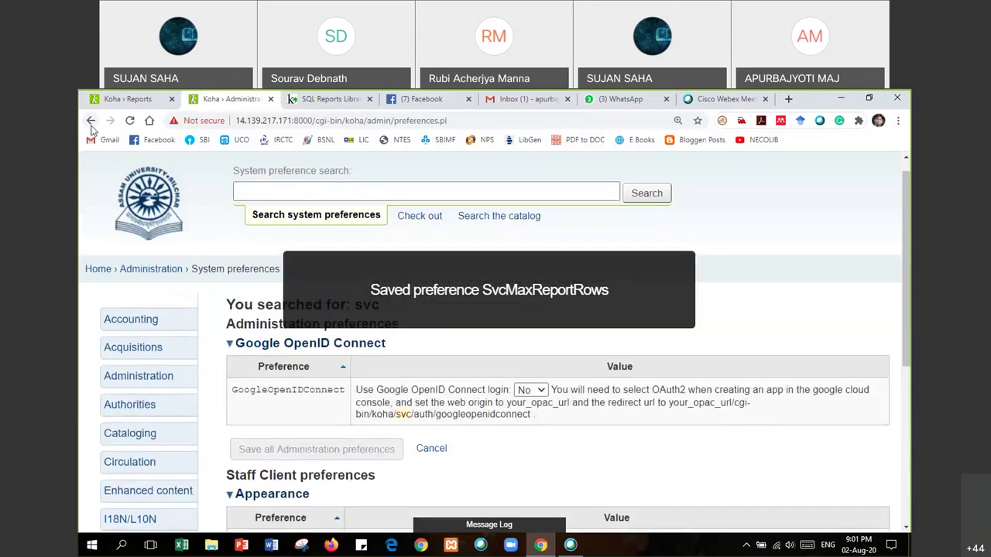
{"action": "left_click", "coordinate": [91, 121]}
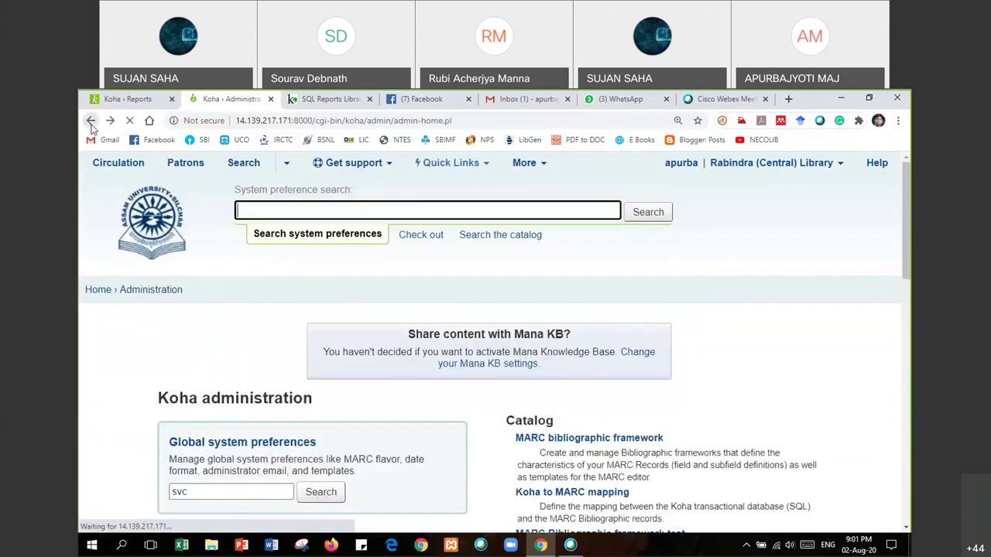
{"action": "left_click", "coordinate": [90, 124]}
{"action": "scroll", "coordinate": [684, 383], "scroll_direction": "down", "scroll_amount": 1}
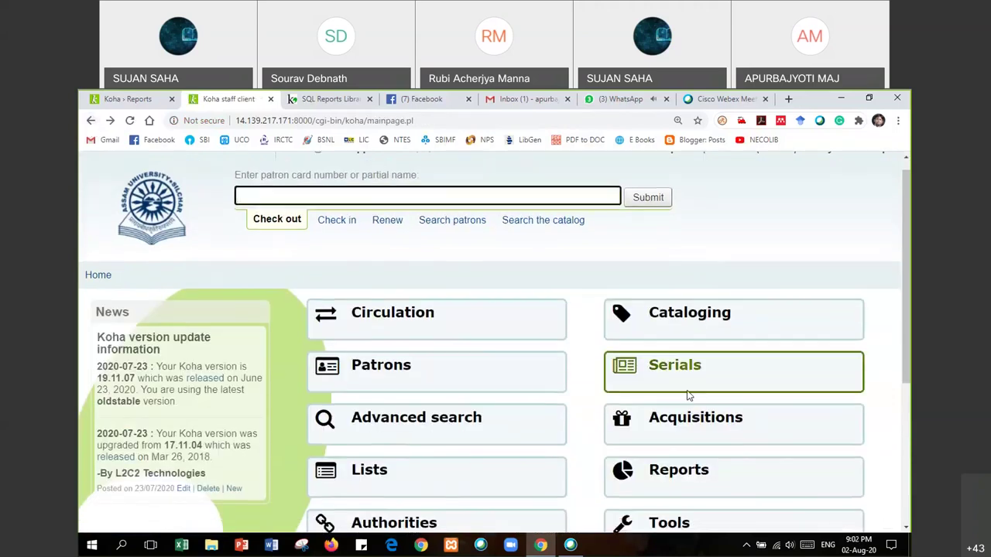
{"action": "left_click", "coordinate": [609, 378]}
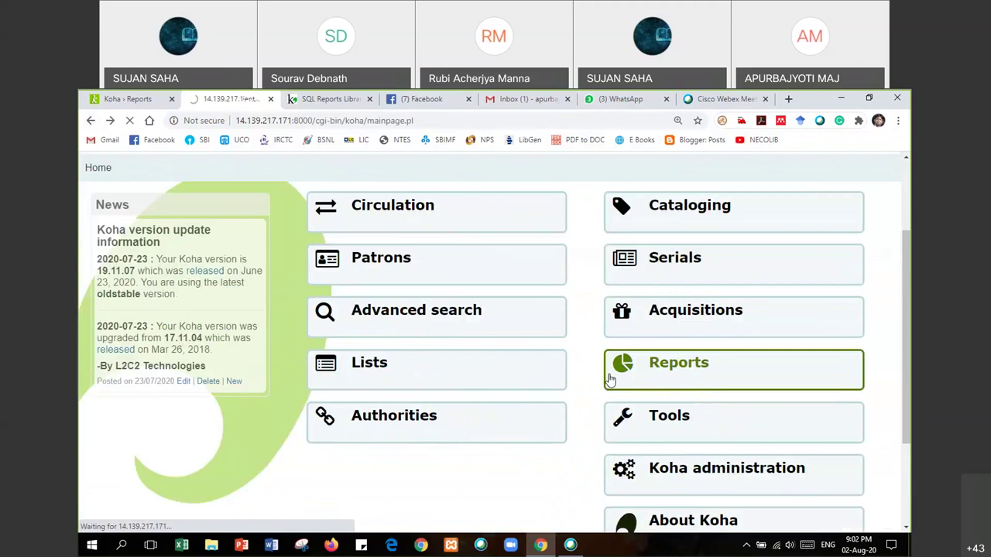
{"action": "left_click", "coordinate": [195, 402]}
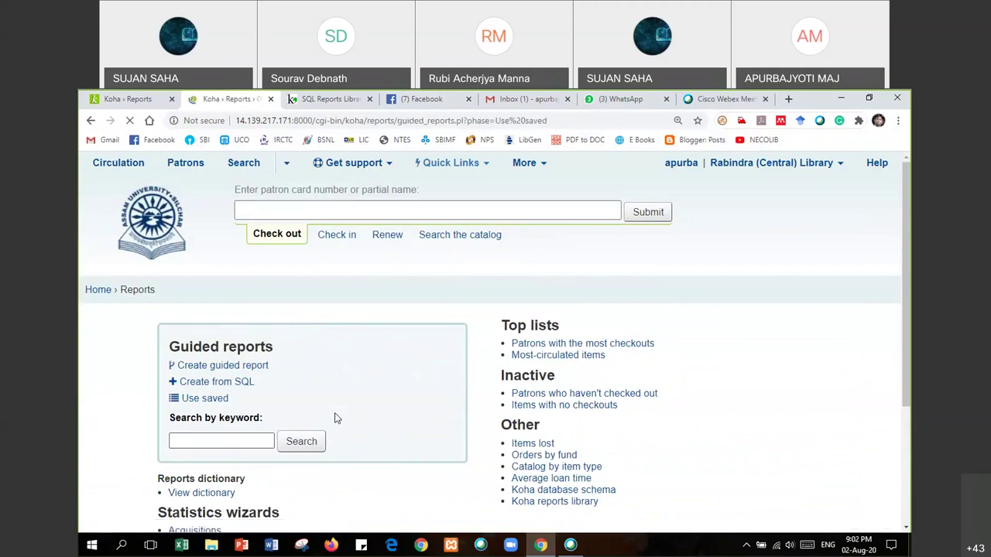
Open the JSON URL of the Lost Items report again and reload its output.
{"action": "scroll", "coordinate": [434, 429], "scroll_direction": "down", "scroll_amount": 3}
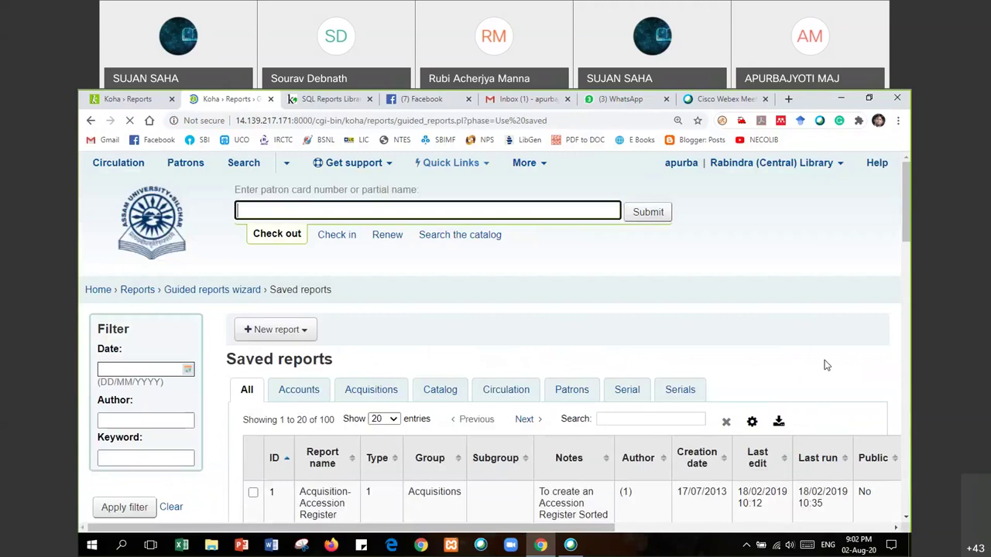
{"action": "scroll", "coordinate": [832, 375], "scroll_direction": "down", "scroll_amount": 3}
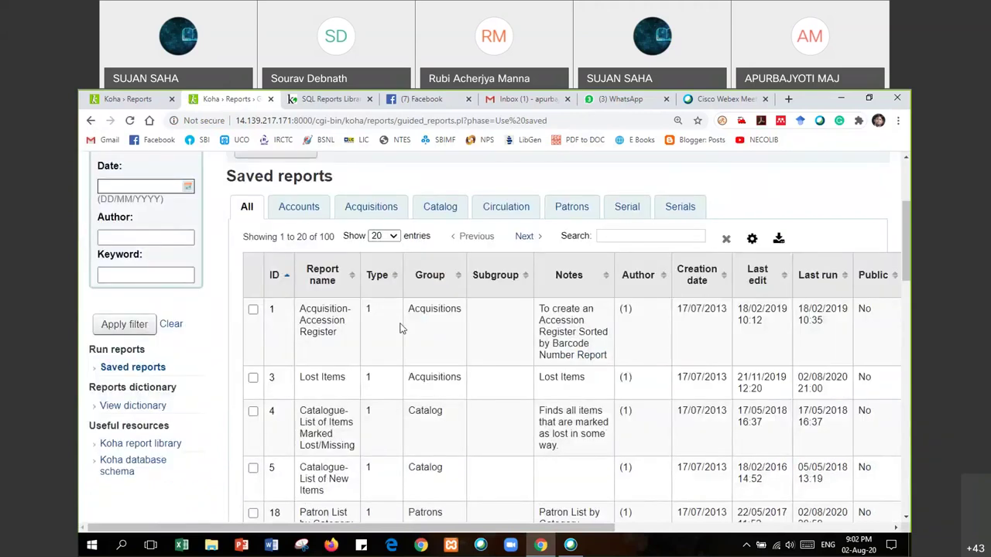
{"action": "scroll", "coordinate": [402, 328], "scroll_direction": "right", "scroll_amount": 1}
{"action": "scroll", "coordinate": [544, 374], "scroll_direction": "right", "scroll_amount": 5}
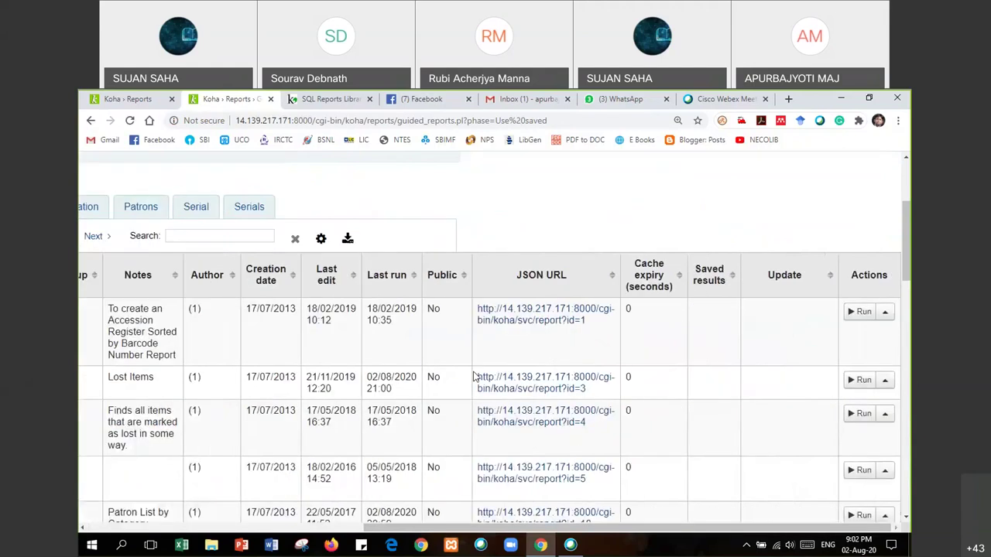
{"action": "left_click", "coordinate": [546, 384]}
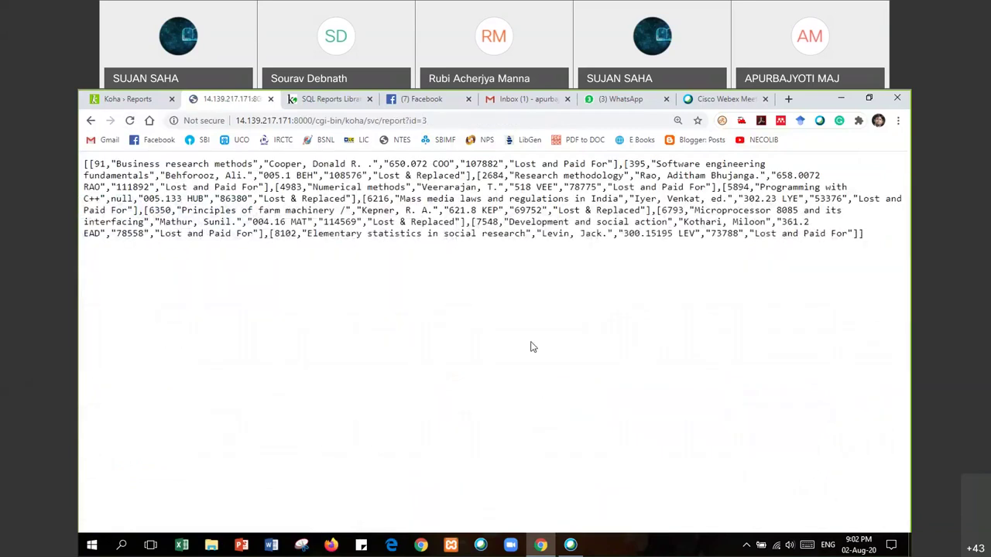
{"action": "left_click", "coordinate": [130, 120]}
Return to the saved reports list and look over its JSON URL, public, cache expiry and other columns.
{"action": "left_click", "coordinate": [91, 121]}
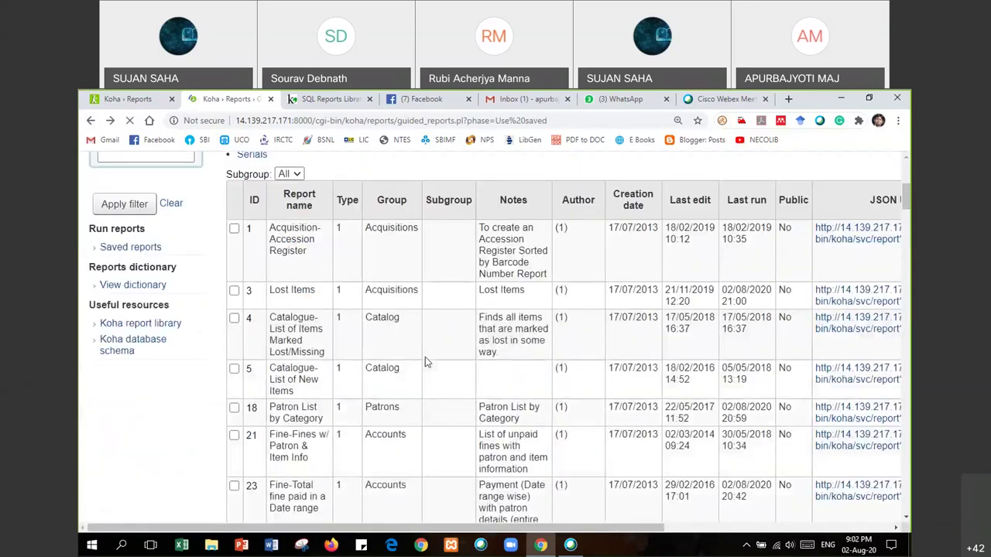
{"action": "left_click_drag", "start_coordinate": [563, 534], "coordinate": [715, 504]}
{"action": "scroll", "coordinate": [718, 317], "scroll_direction": "down", "scroll_amount": 2}
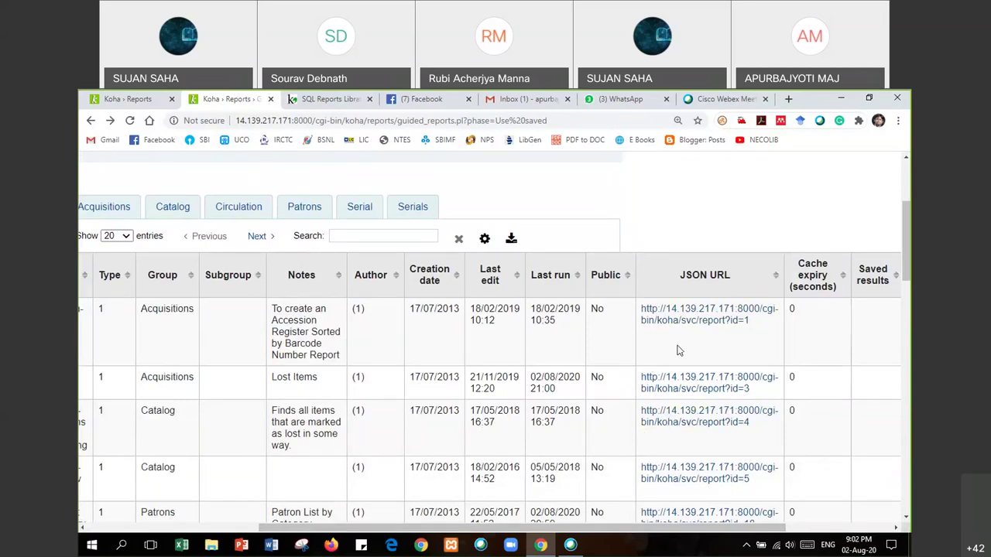
{"action": "left_click_drag", "start_coordinate": [646, 530], "coordinate": [751, 534]}
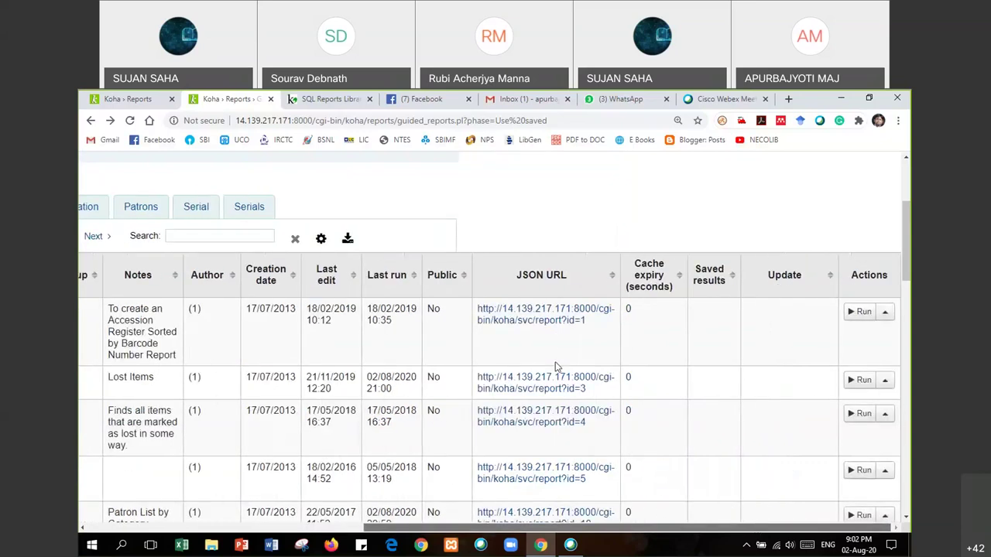
{"action": "left_click_drag", "start_coordinate": [434, 532], "coordinate": [427, 531]}
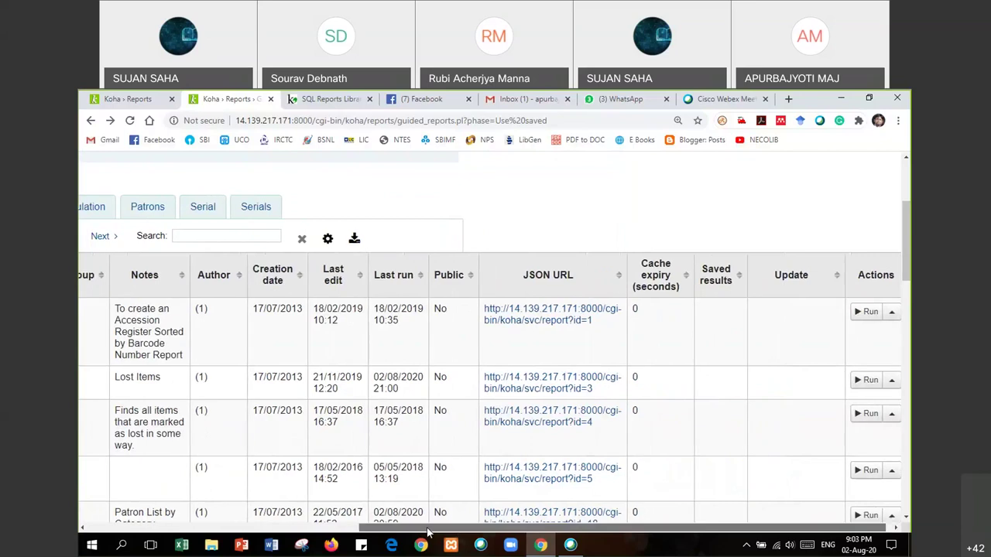
{"action": "scroll", "coordinate": [440, 398], "scroll_direction": "left", "scroll_amount": 5}
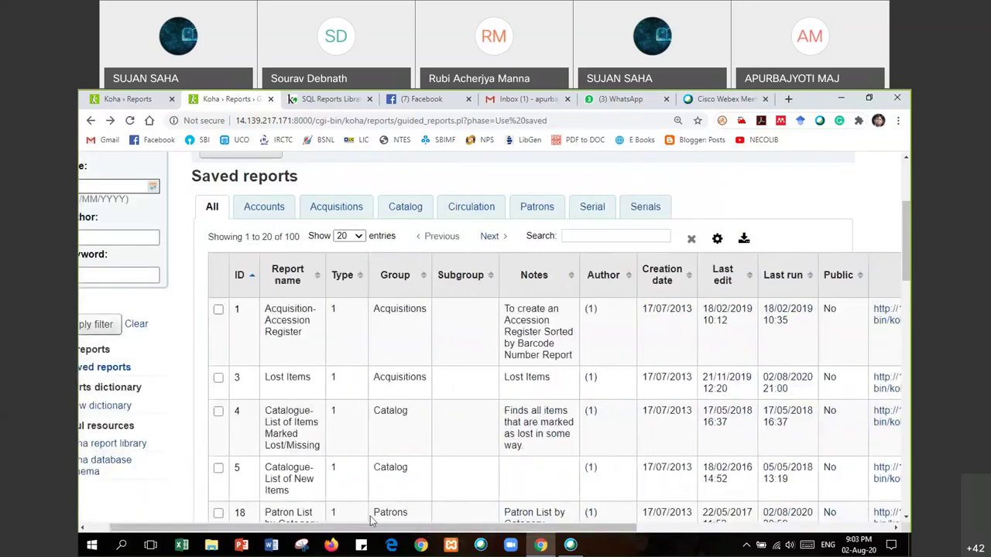
{"action": "scroll", "coordinate": [300, 532], "scroll_direction": "left", "scroll_amount": 1}
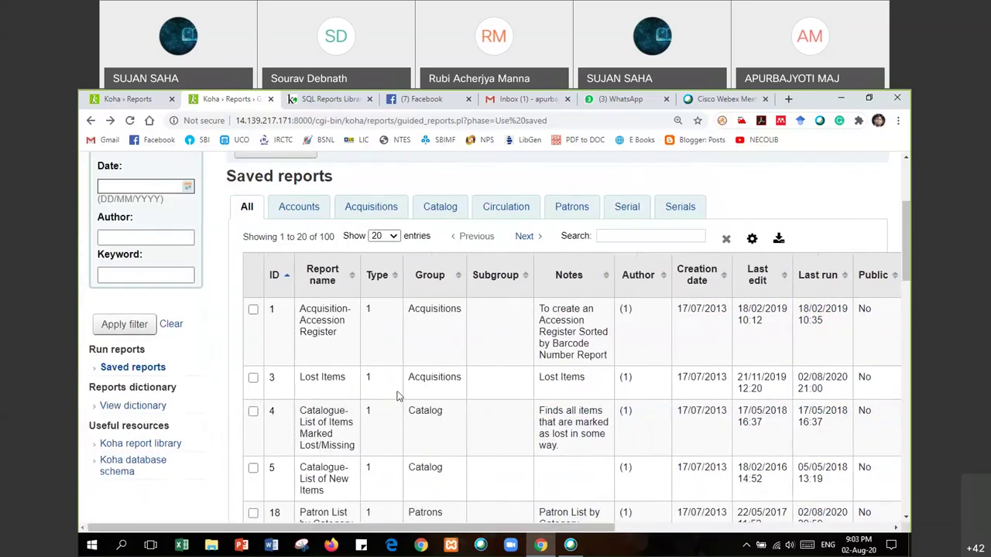
{"action": "scroll", "coordinate": [400, 394], "scroll_direction": "up", "scroll_amount": 2}
{"action": "scroll", "coordinate": [398, 392], "scroll_direction": "up", "scroll_amount": 1}
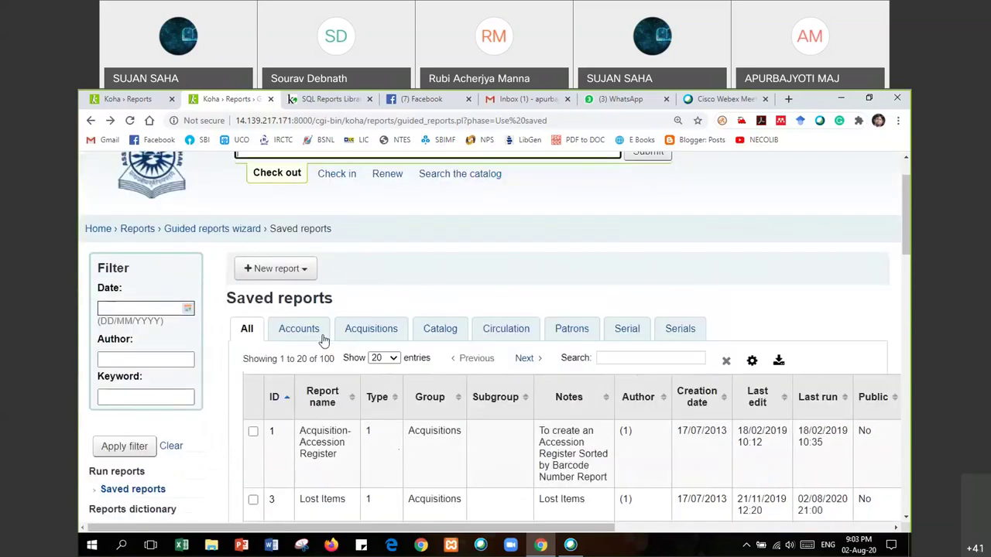
Start a new SQL report and copy the Total Collection Size by Date query from the Koha wiki's SQL Reports Library.
{"action": "left_click", "coordinate": [248, 268]}
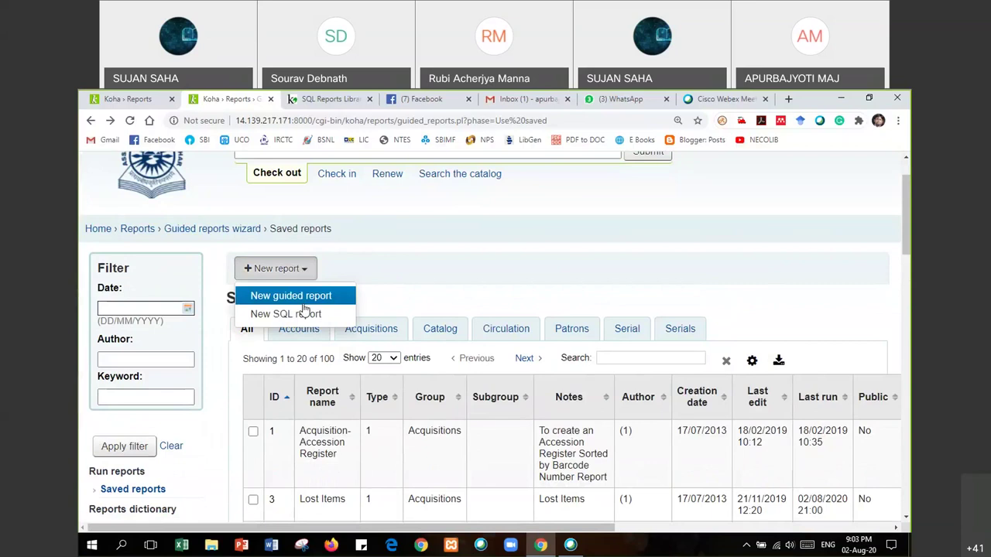
{"action": "left_click", "coordinate": [298, 313]}
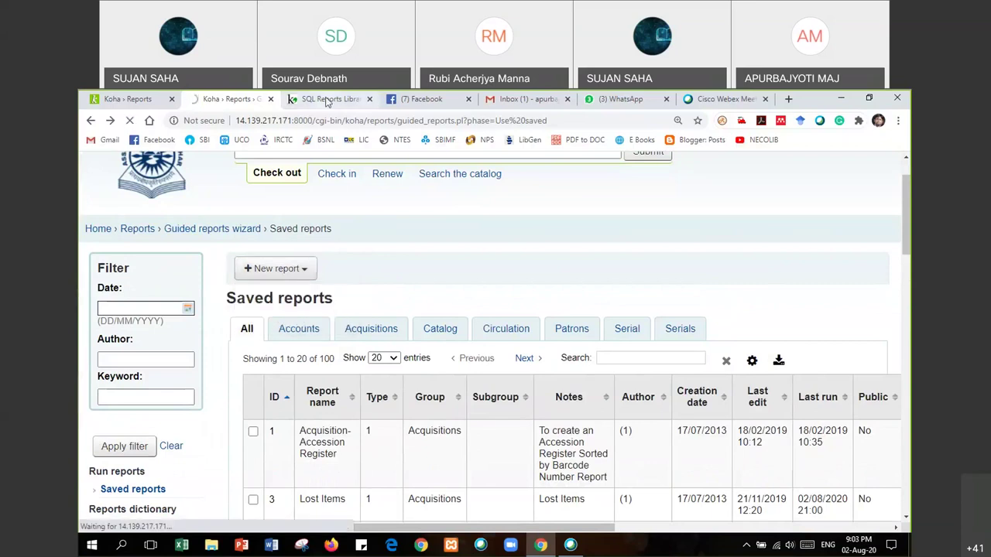
{"action": "left_click", "coordinate": [327, 101]}
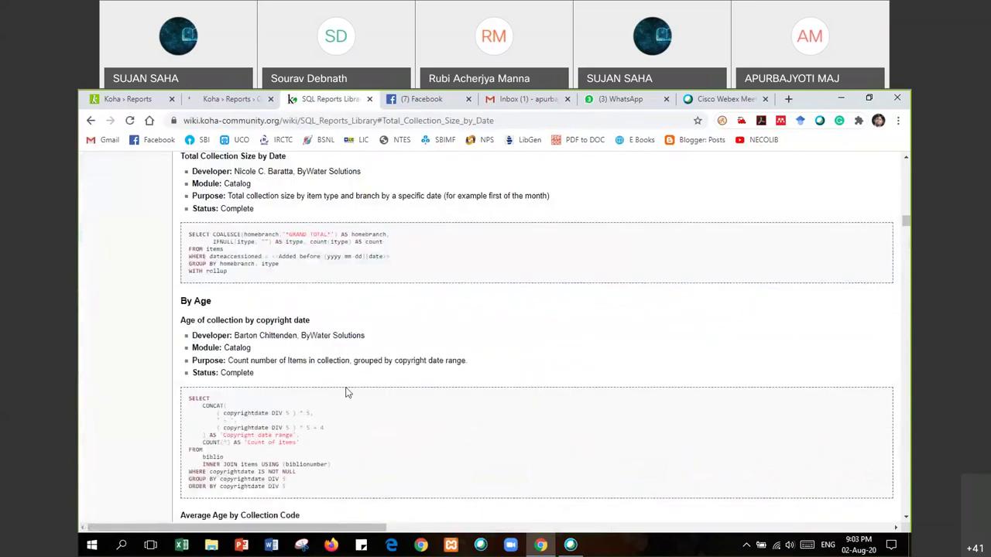
{"action": "scroll", "coordinate": [346, 393], "scroll_direction": "up", "scroll_amount": 1}
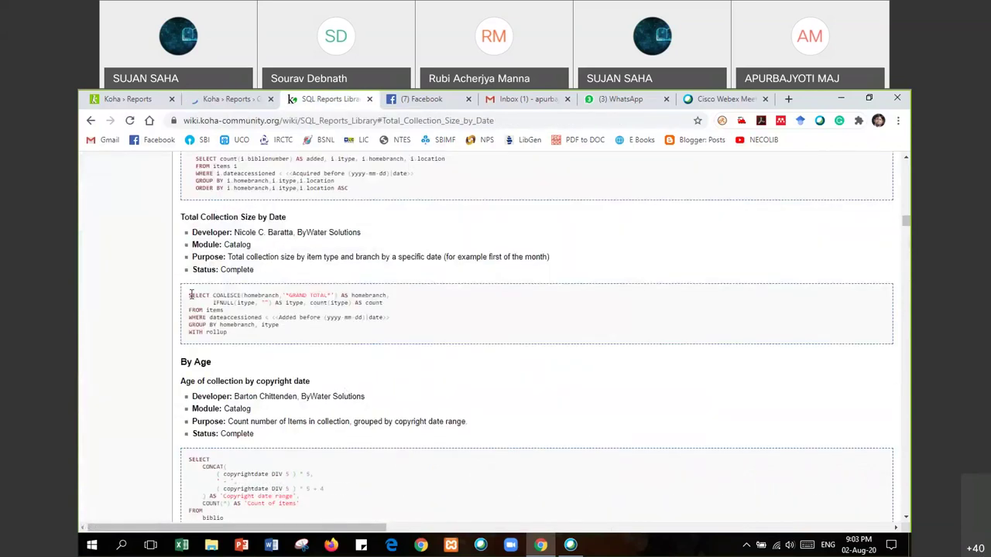
{"action": "left_click_drag", "start_coordinate": [190, 295], "coordinate": [247, 338]}
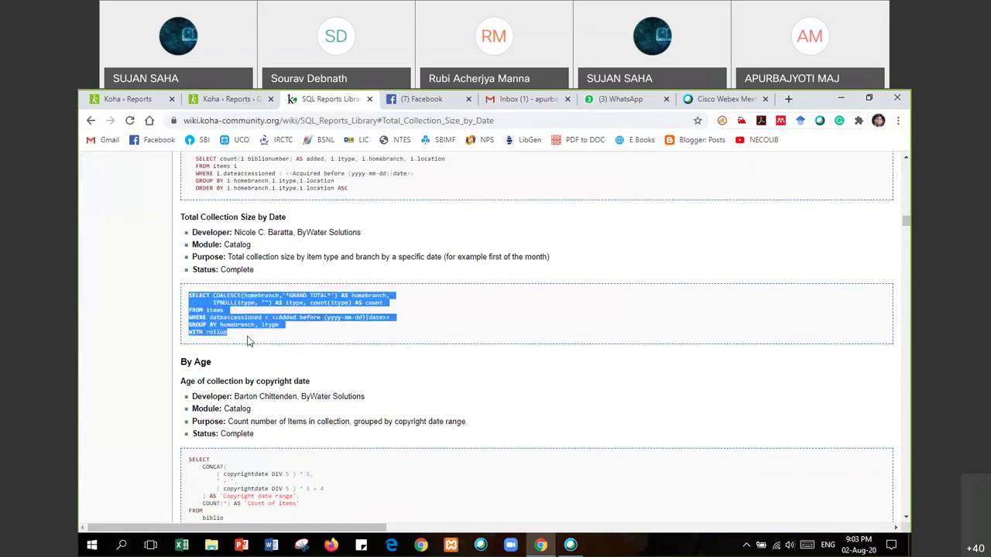
Back in the new report form, name the report test3 and assign it to the Acquisitions group.
{"action": "left_click", "coordinate": [228, 100]}
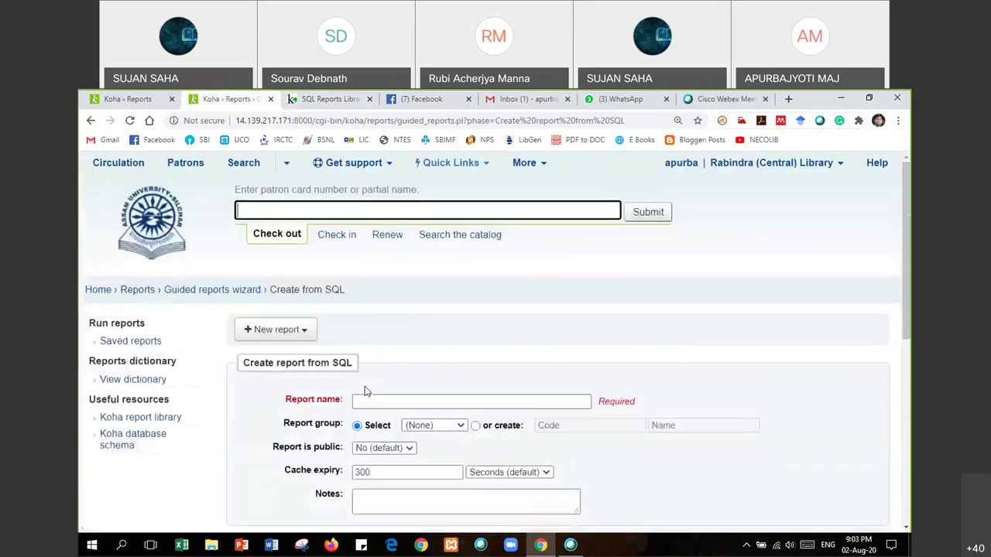
{"action": "scroll", "coordinate": [376, 294], "scroll_direction": "down", "scroll_amount": 2}
{"action": "left_click", "coordinate": [368, 278]}
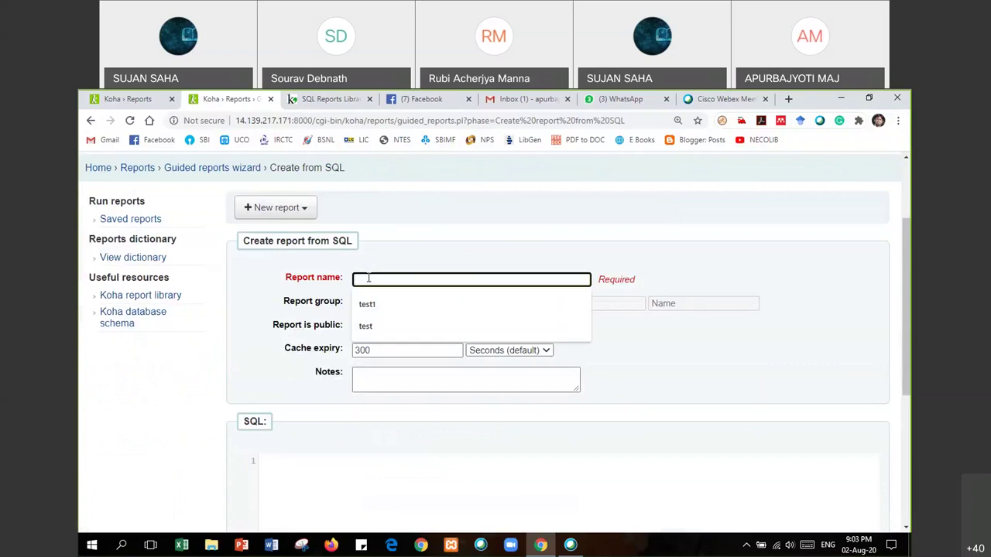
{"action": "type", "text": "test3"}
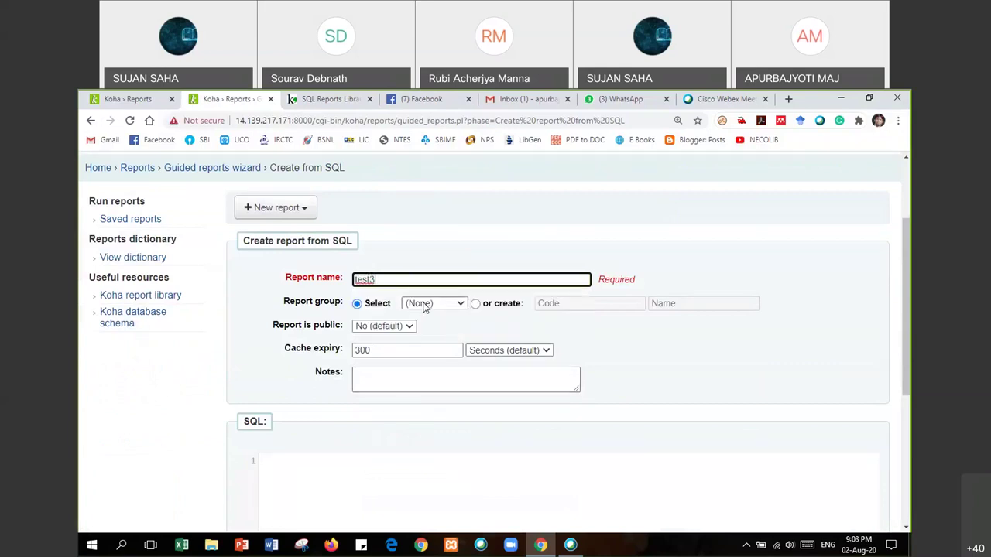
{"action": "left_click", "coordinate": [433, 304]}
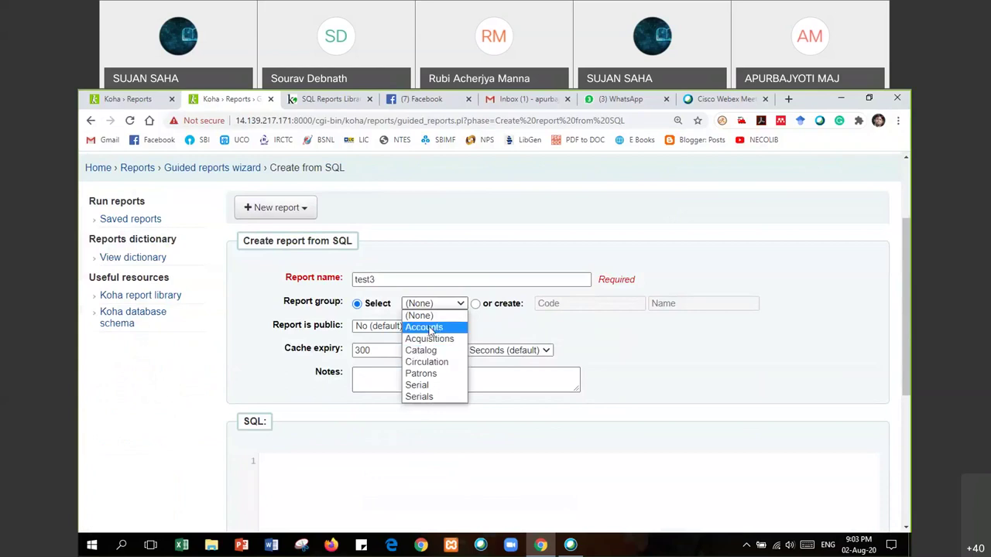
{"action": "left_click", "coordinate": [429, 338]}
{"action": "left_click", "coordinate": [375, 408]}
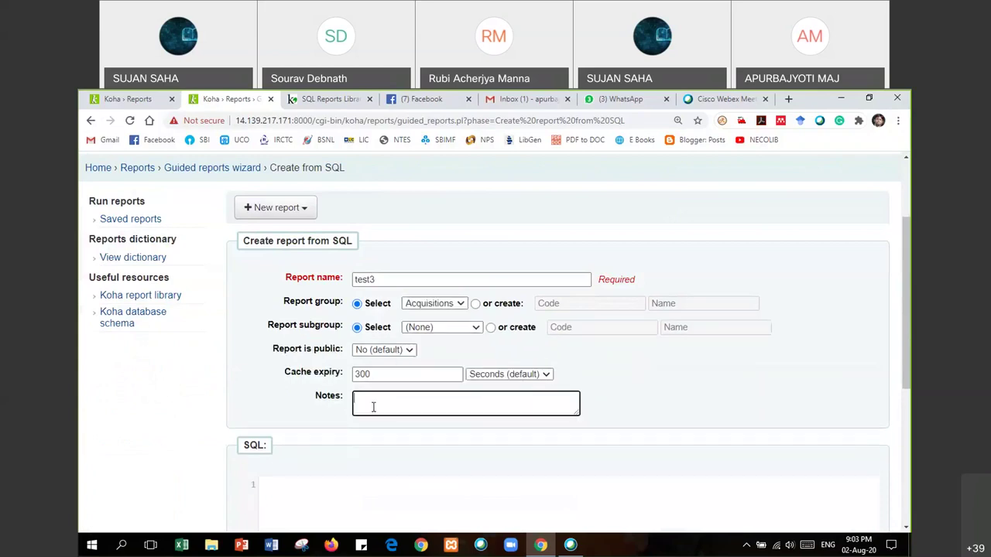
{"action": "key", "text": "ctrl+v"}
{"action": "scroll", "coordinate": [349, 418], "scroll_direction": "down", "scroll_amount": 2}
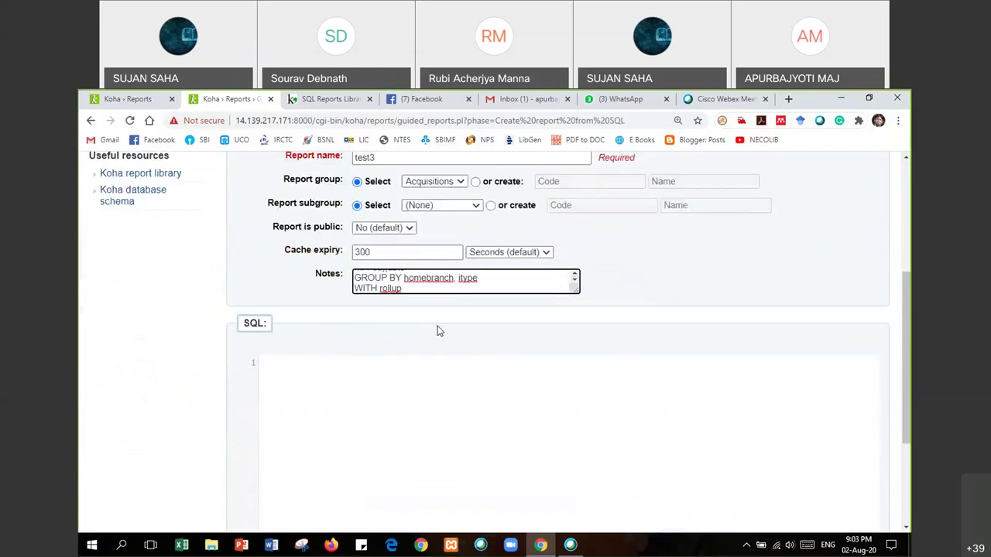
{"action": "key", "text": "ctrl+a"}
{"action": "key", "text": "ctrl+x"}
Insert the copied collection size query as the SQL of the test3 report and save the report.
{"action": "left_click", "coordinate": [363, 377]}
{"action": "key", "text": "ctrl+v"}
{"action": "scroll", "coordinate": [384, 397], "scroll_direction": "down", "scroll_amount": 3}
{"action": "left_click", "coordinate": [290, 457]}
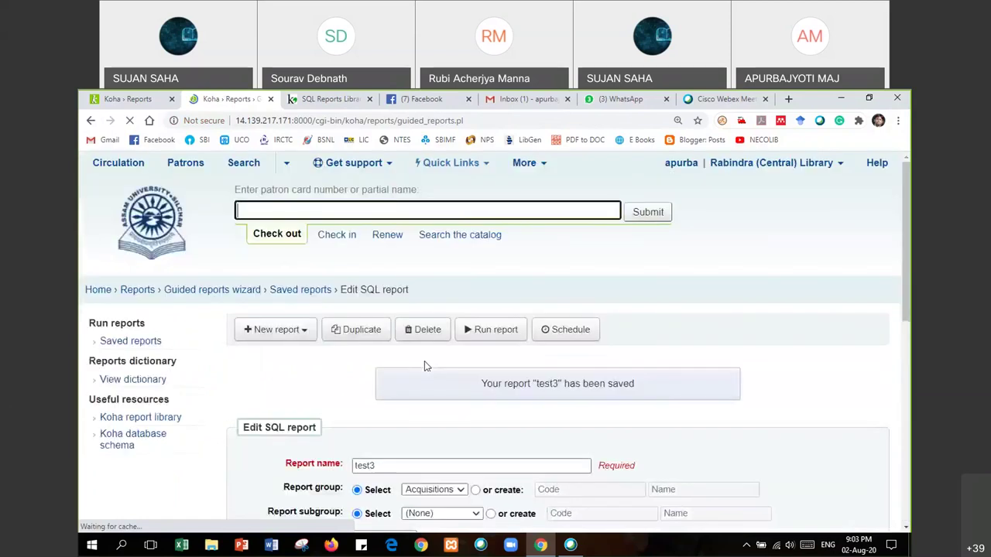
Run the test3 report for items added before 1 August 2020.
{"action": "scroll", "coordinate": [423, 363], "scroll_direction": "down", "scroll_amount": 2}
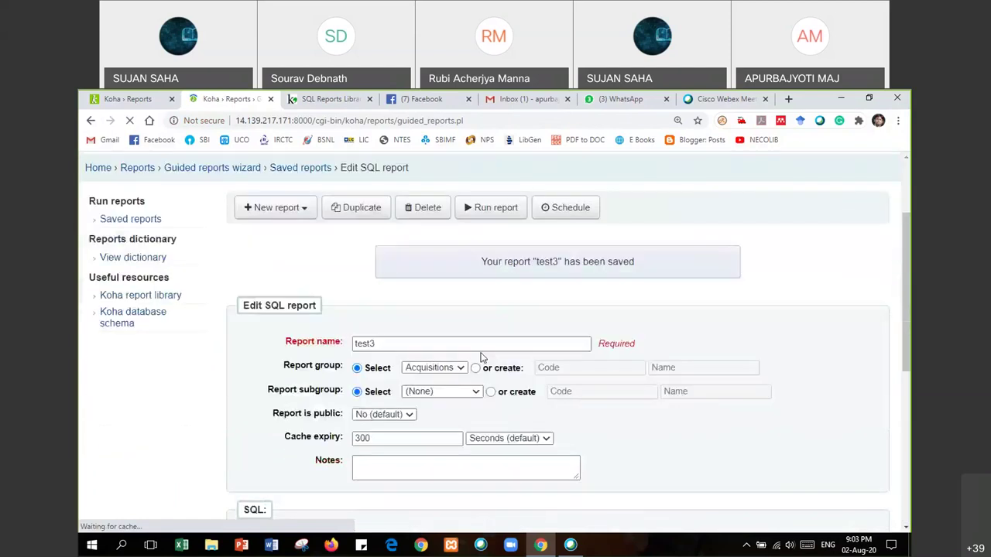
{"action": "left_click", "coordinate": [484, 216]}
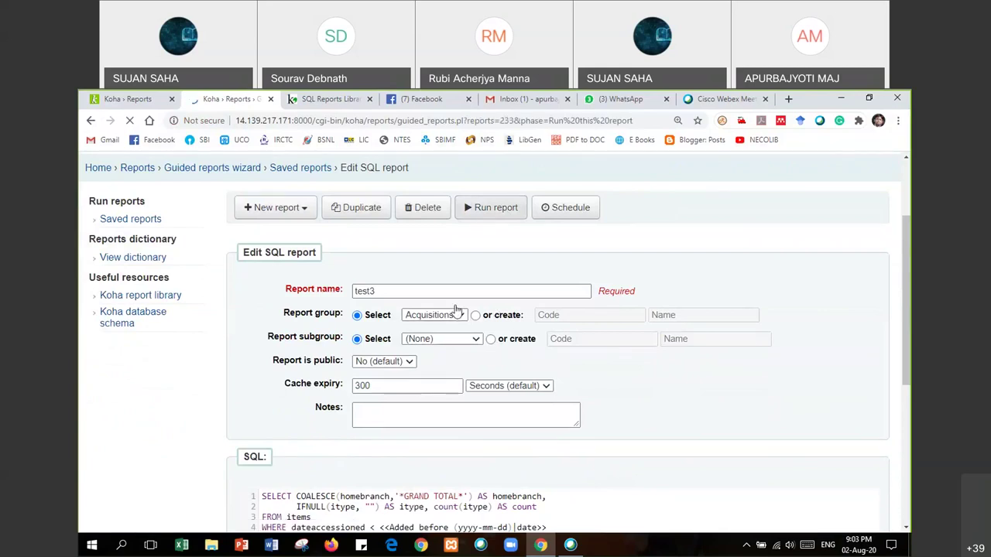
{"action": "left_click", "coordinate": [410, 397]}
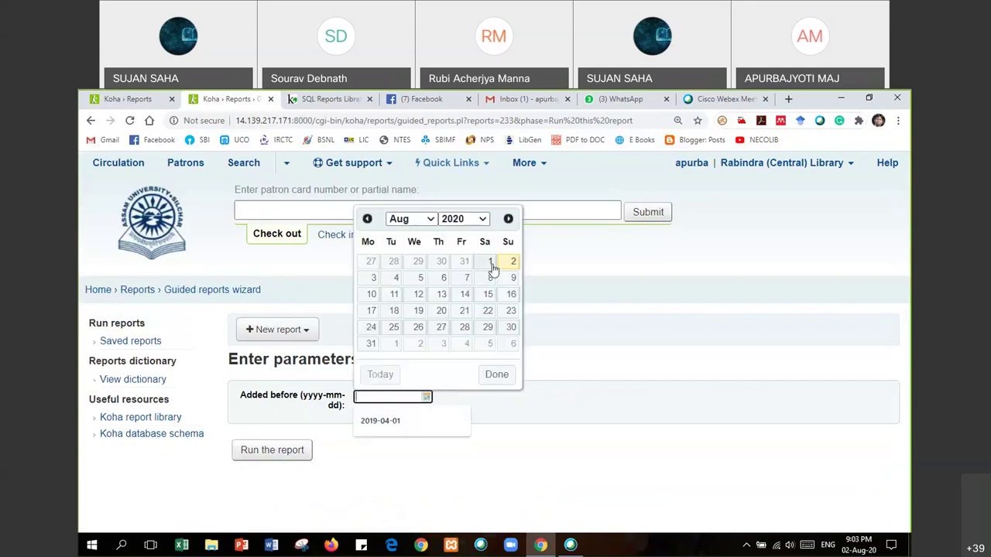
{"action": "left_click", "coordinate": [490, 262]}
{"action": "left_click", "coordinate": [305, 458]}
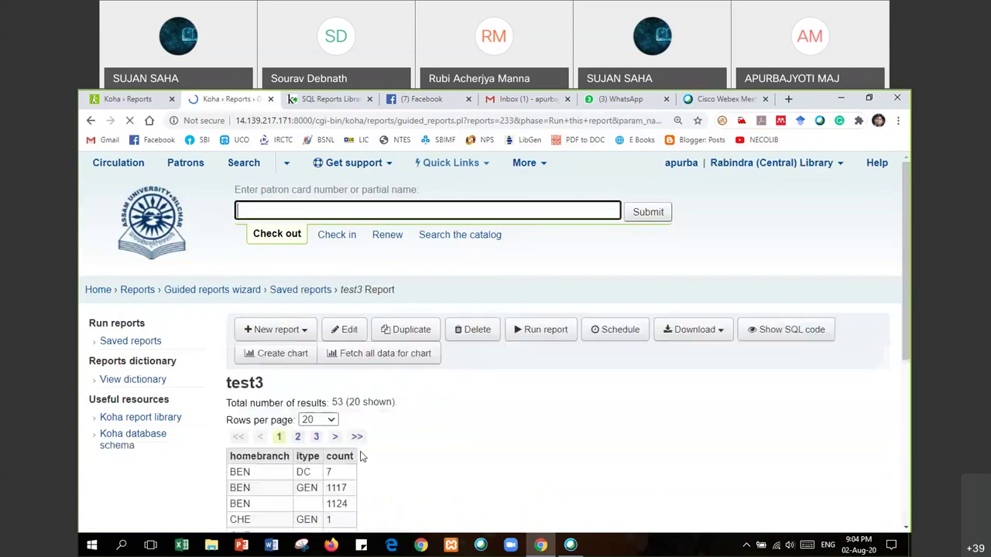
Show 100 rows per page in the test3 results and look through the full list.
{"action": "scroll", "coordinate": [455, 431], "scroll_direction": "down", "scroll_amount": 3}
{"action": "scroll", "coordinate": [456, 430], "scroll_direction": "up", "scroll_amount": 3}
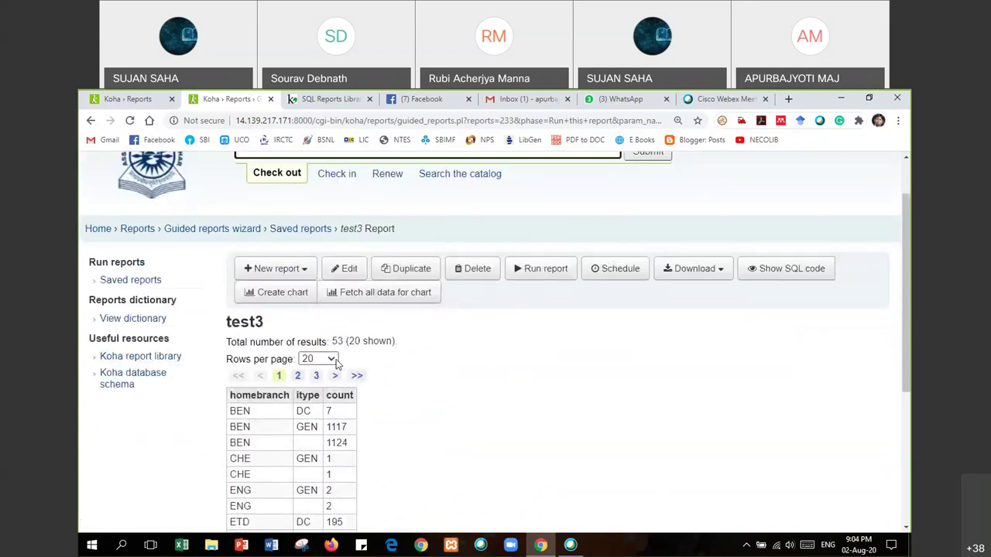
{"action": "left_click", "coordinate": [332, 361]}
{"action": "left_click", "coordinate": [314, 407]}
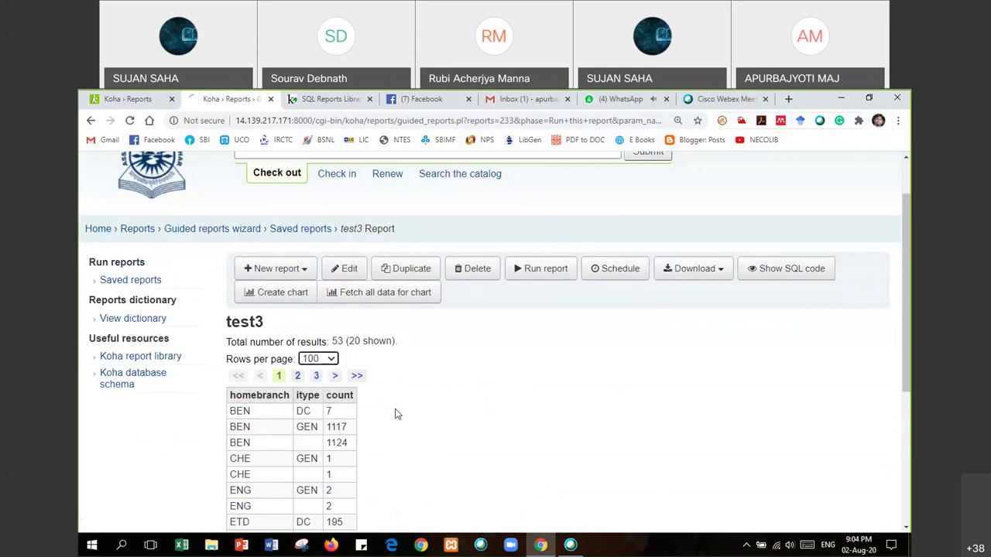
{"action": "scroll", "coordinate": [471, 408], "scroll_direction": "down", "scroll_amount": 3}
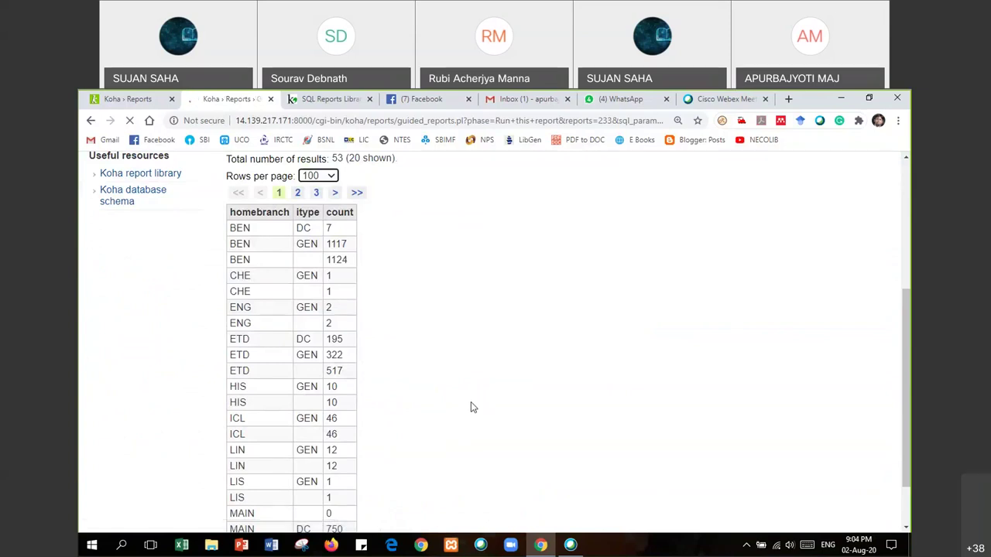
{"action": "scroll", "coordinate": [190, 316], "scroll_direction": "down", "scroll_amount": 1}
{"action": "scroll", "coordinate": [278, 310], "scroll_direction": "up", "scroll_amount": 1}
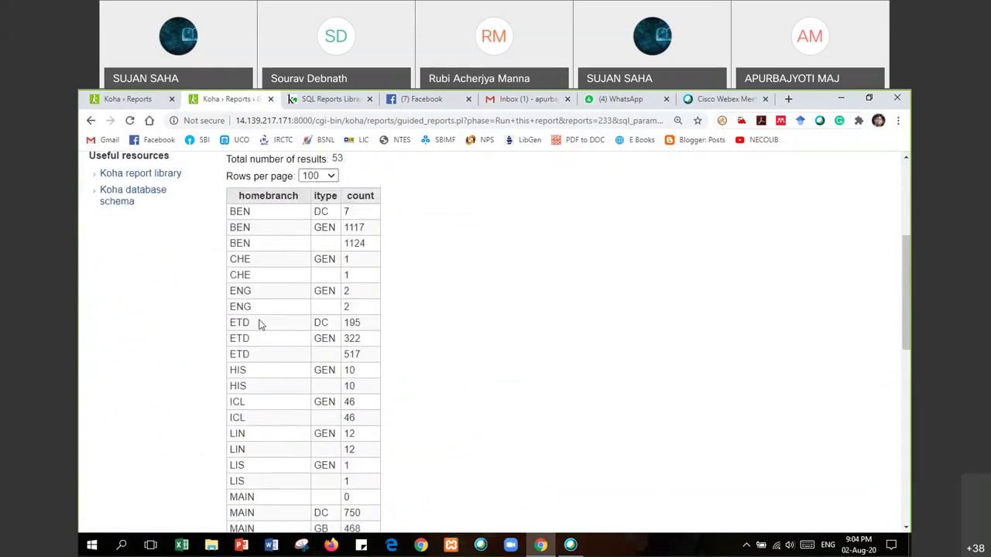
{"action": "scroll", "coordinate": [769, 231], "scroll_direction": "up", "scroll_amount": 2}
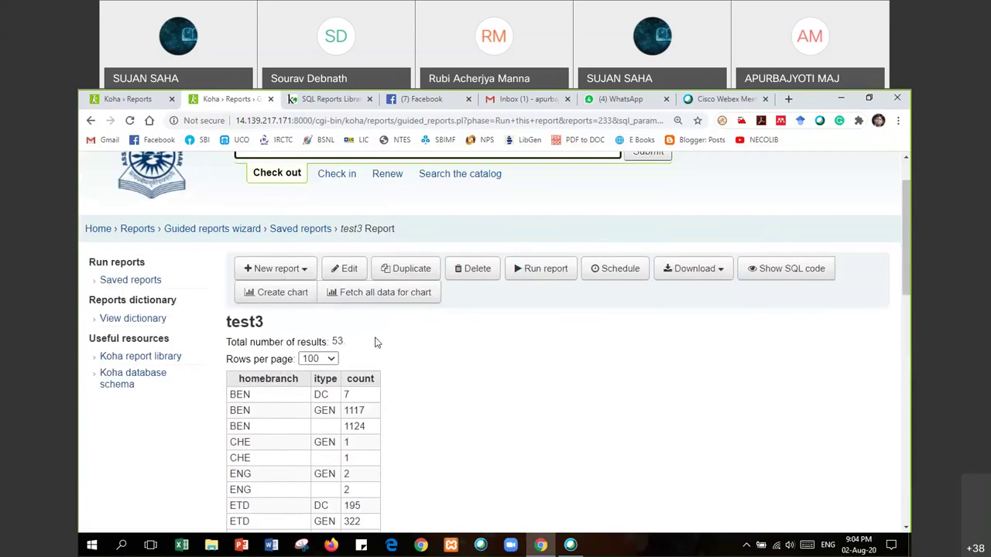
Examine the ETD branch's counts for the DC and GEN item types in the test3 results.
{"action": "scroll", "coordinate": [377, 341], "scroll_direction": "down", "scroll_amount": 2}
{"action": "double_click", "coordinate": [231, 322]}
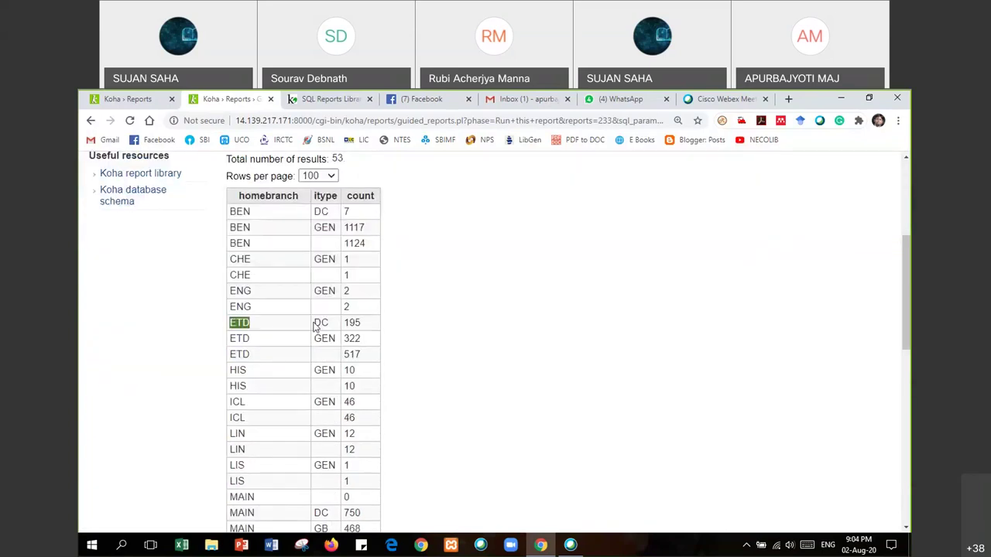
{"action": "double_click", "coordinate": [321, 323]}
{"action": "double_click", "coordinate": [324, 323]}
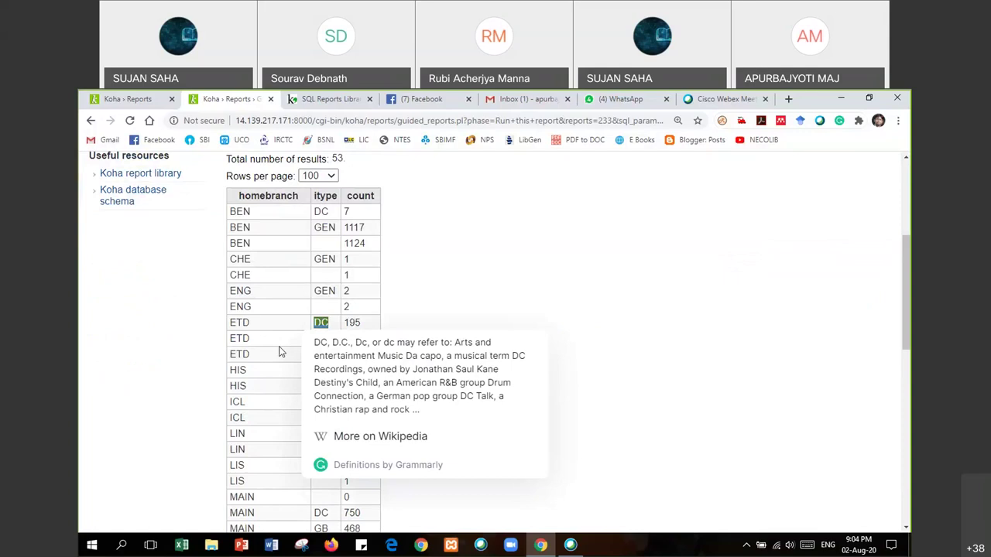
{"action": "left_click", "coordinate": [467, 315]}
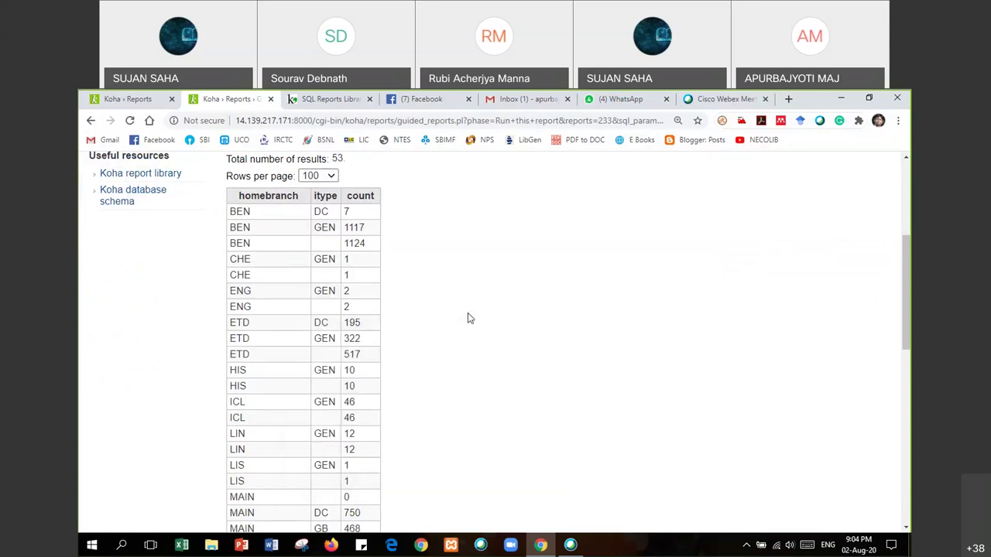
{"action": "double_click", "coordinate": [325, 338]}
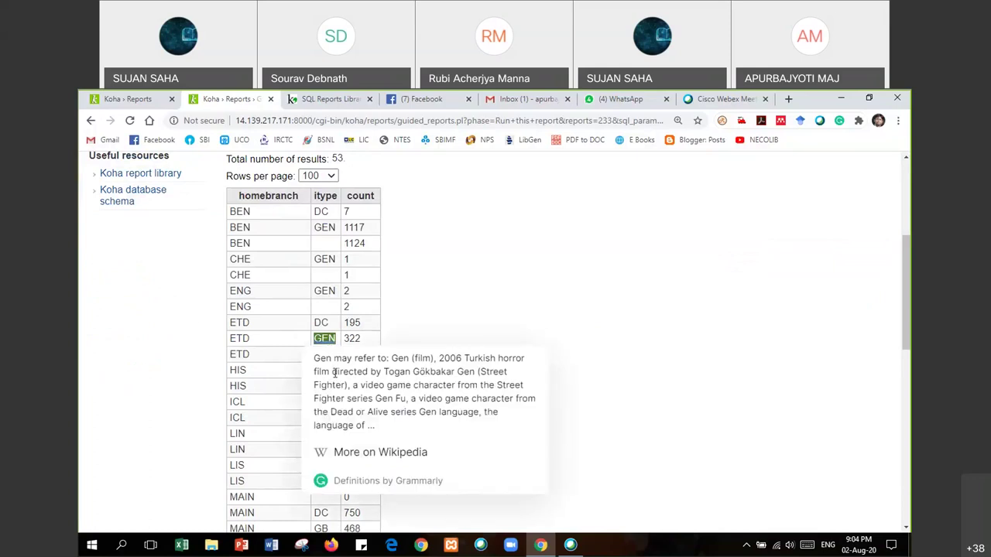
{"action": "left_click", "coordinate": [411, 333]}
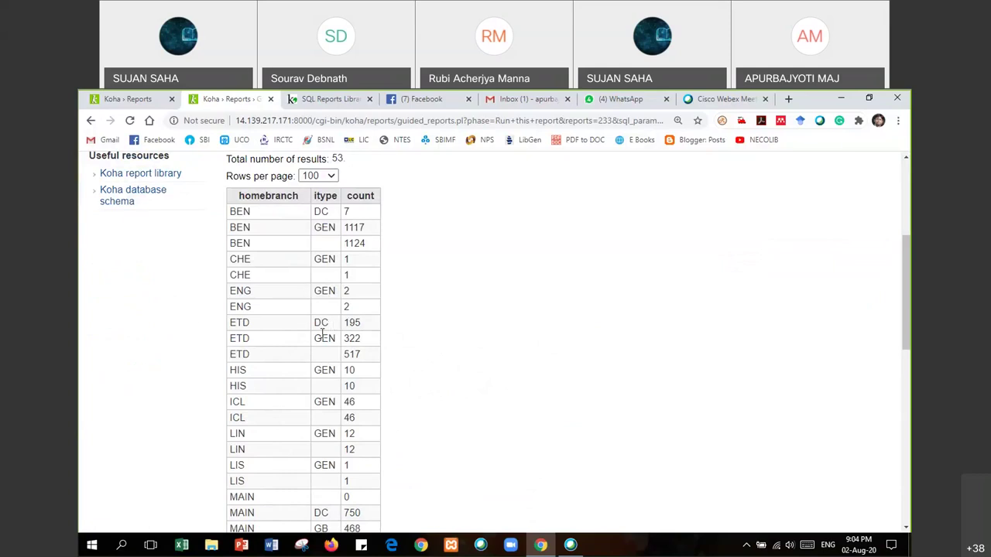
{"action": "double_click", "coordinate": [324, 338]}
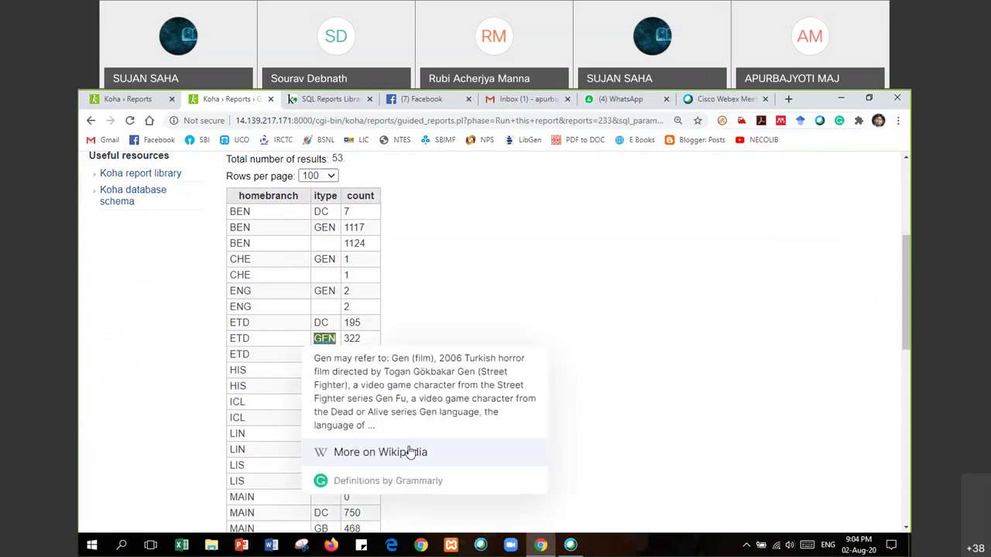
{"action": "left_click", "coordinate": [401, 370]}
{"action": "scroll", "coordinate": [400, 368], "scroll_direction": "down", "scroll_amount": 1}
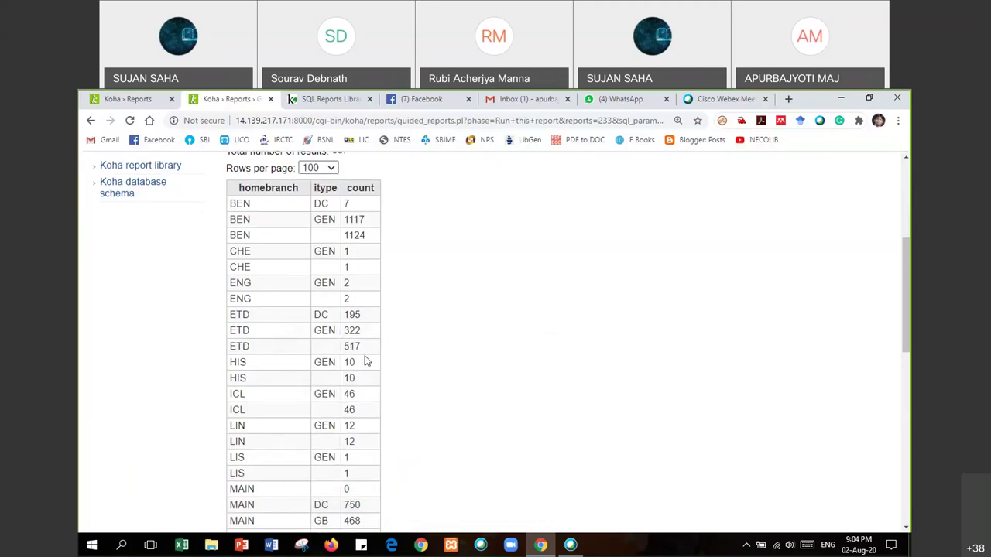
Look through the example queries in the Koha community's SQL Reports Library.
{"action": "scroll", "coordinate": [366, 357], "scroll_direction": "up", "scroll_amount": 5}
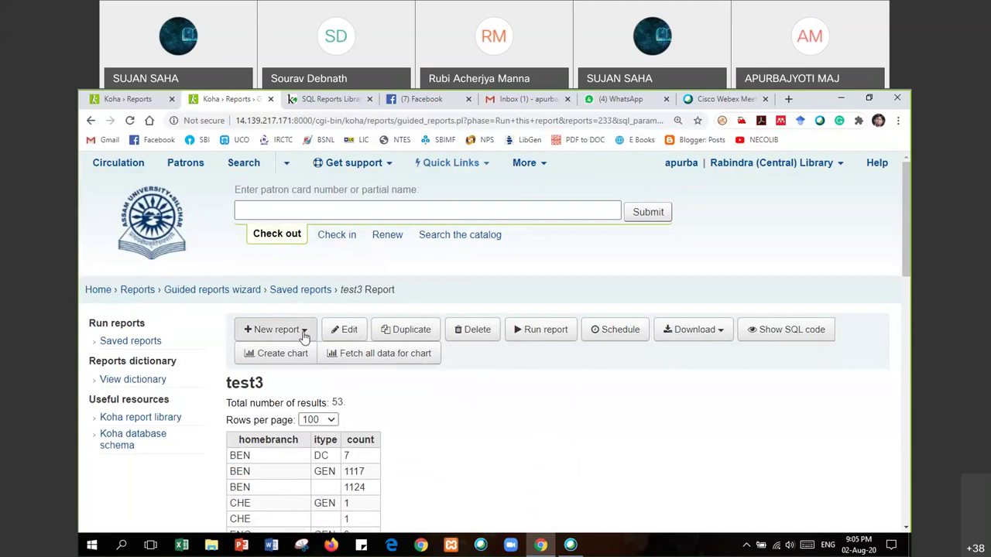
{"action": "left_click", "coordinate": [342, 99]}
{"action": "scroll", "coordinate": [456, 353], "scroll_direction": "down", "scroll_amount": 10}
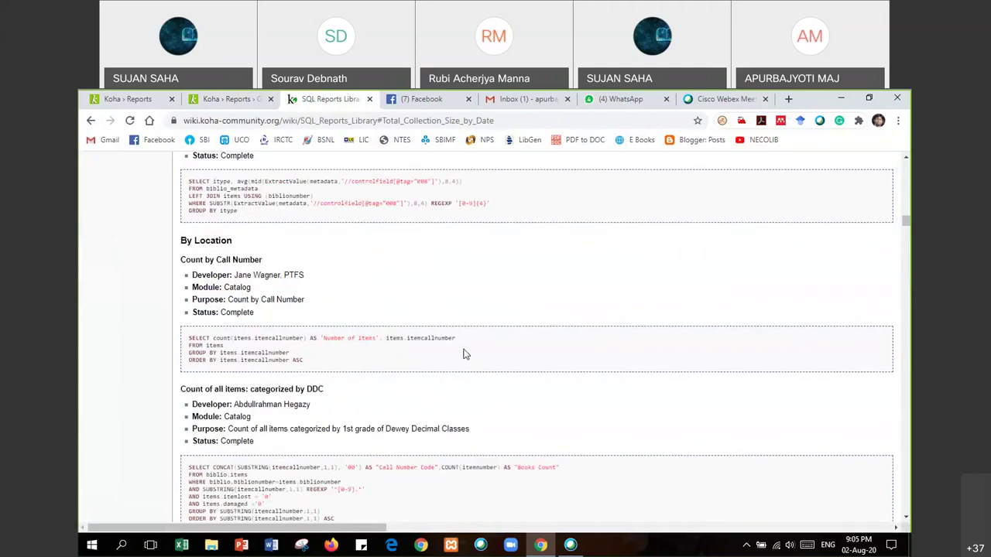
{"action": "scroll", "coordinate": [465, 354], "scroll_direction": "down", "scroll_amount": 10}
{"action": "scroll", "coordinate": [464, 354], "scroll_direction": "down", "scroll_amount": 15}
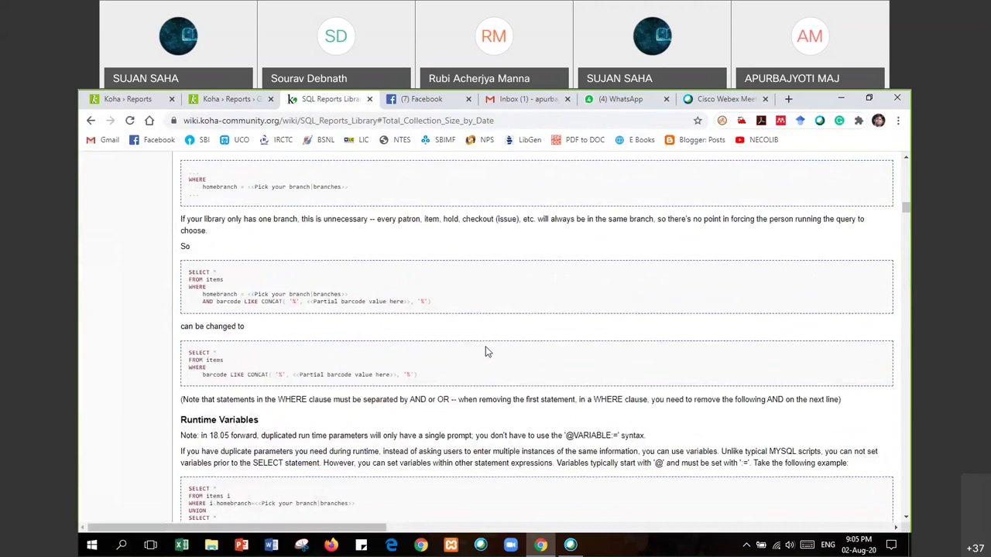
{"action": "scroll", "coordinate": [486, 352], "scroll_direction": "down", "scroll_amount": 15}
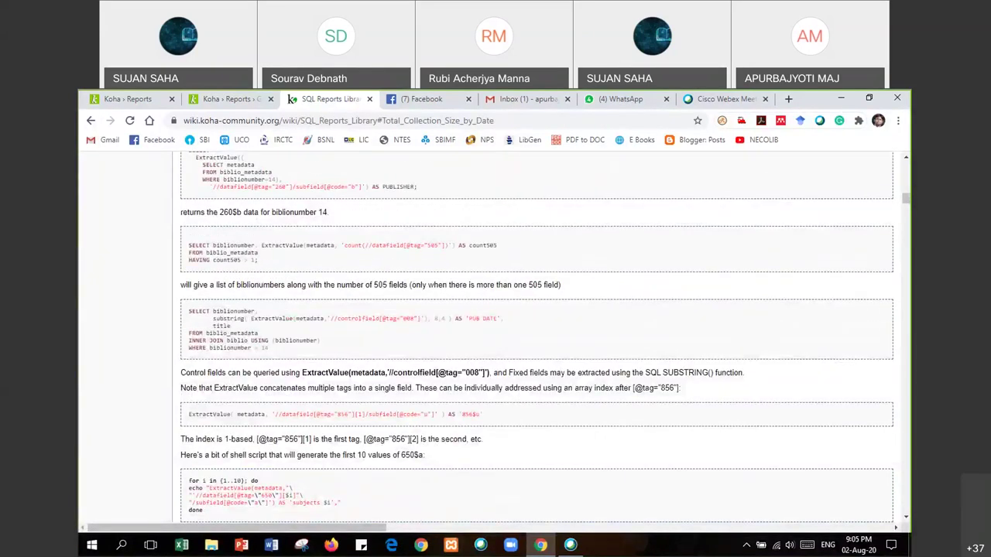
Go back to Koha's saved reports and look through the Catalog group for the Titles added by cataloger report.
{"action": "left_click", "coordinate": [252, 103]}
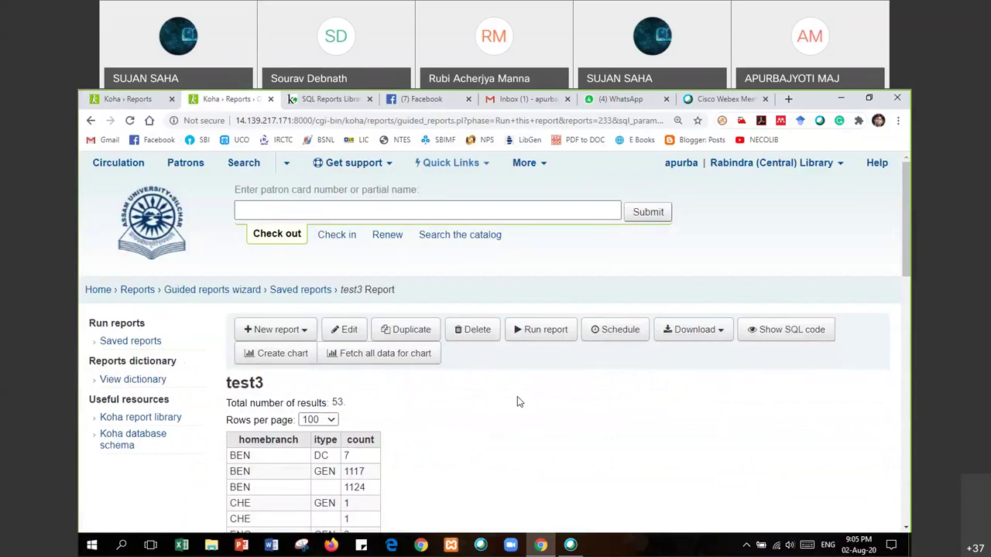
{"action": "scroll", "coordinate": [534, 403], "scroll_direction": "down", "scroll_amount": 1}
{"action": "left_click", "coordinate": [136, 229]}
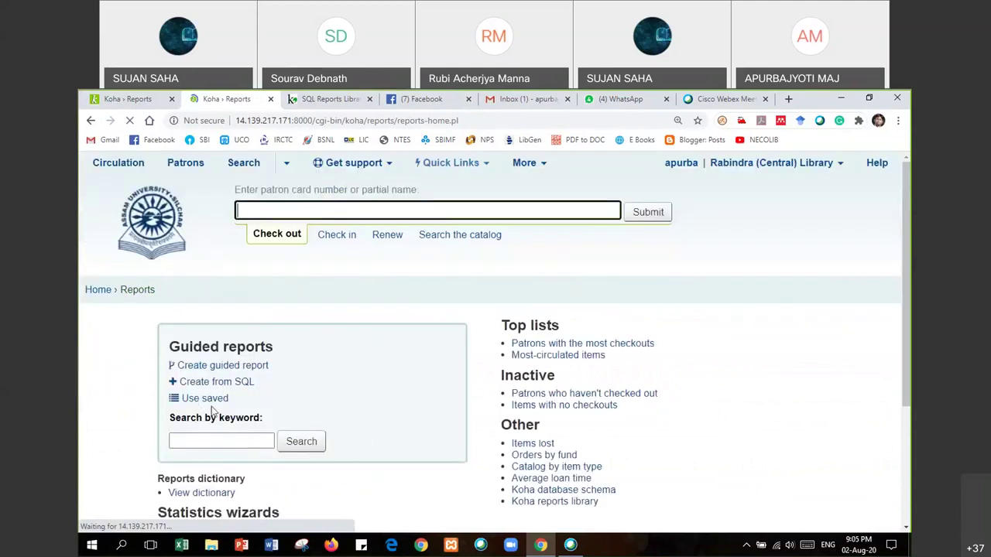
{"action": "left_click", "coordinate": [206, 400]}
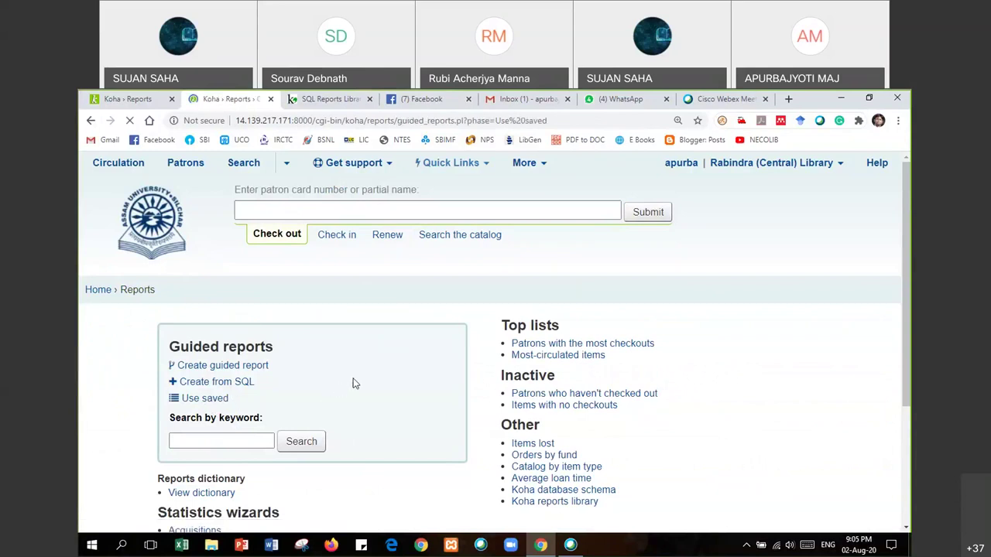
{"action": "scroll", "coordinate": [446, 337], "scroll_direction": "down", "scroll_amount": 2}
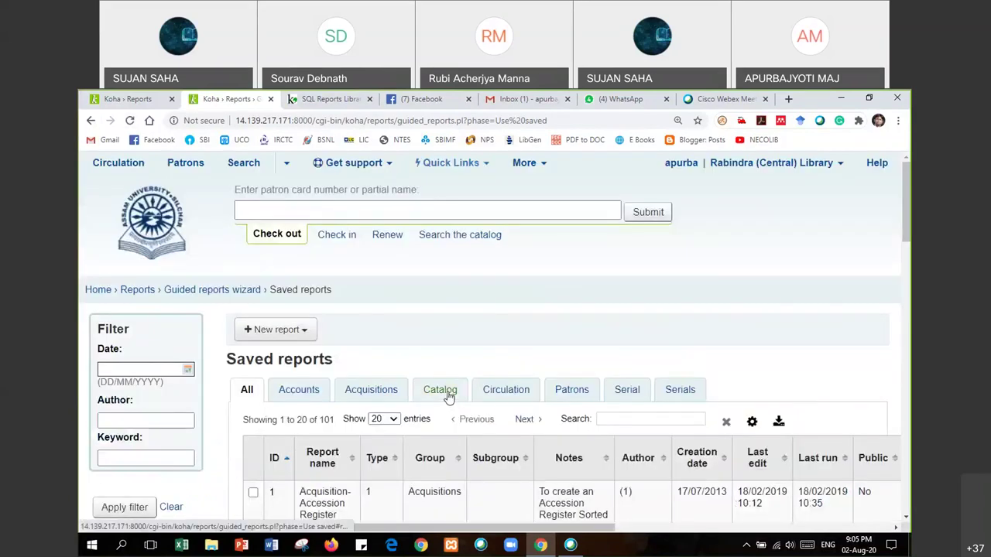
{"action": "left_click", "coordinate": [447, 391]}
{"action": "scroll", "coordinate": [437, 394], "scroll_direction": "down", "scroll_amount": 10}
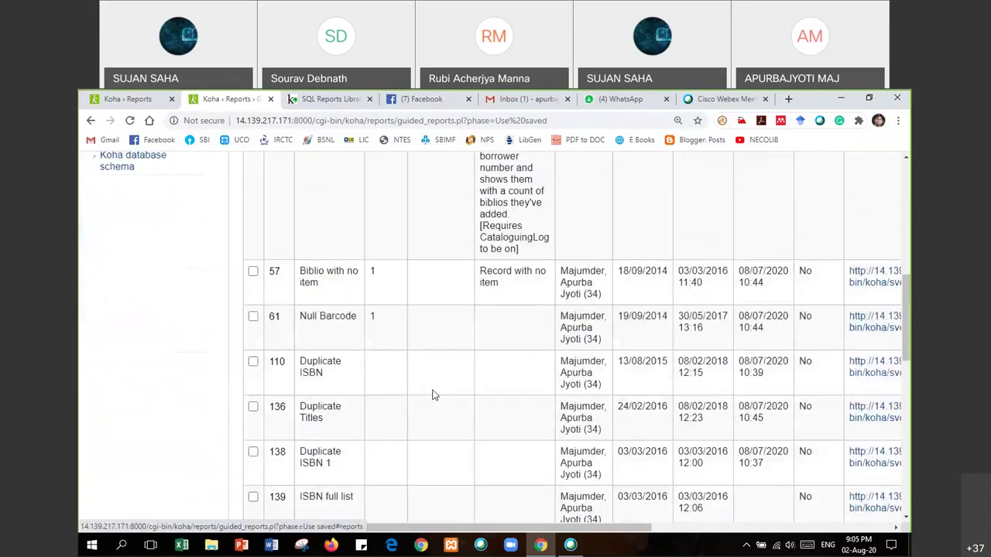
{"action": "scroll", "coordinate": [428, 384], "scroll_direction": "up", "scroll_amount": 1}
{"action": "scroll", "coordinate": [418, 372], "scroll_direction": "up", "scroll_amount": 1}
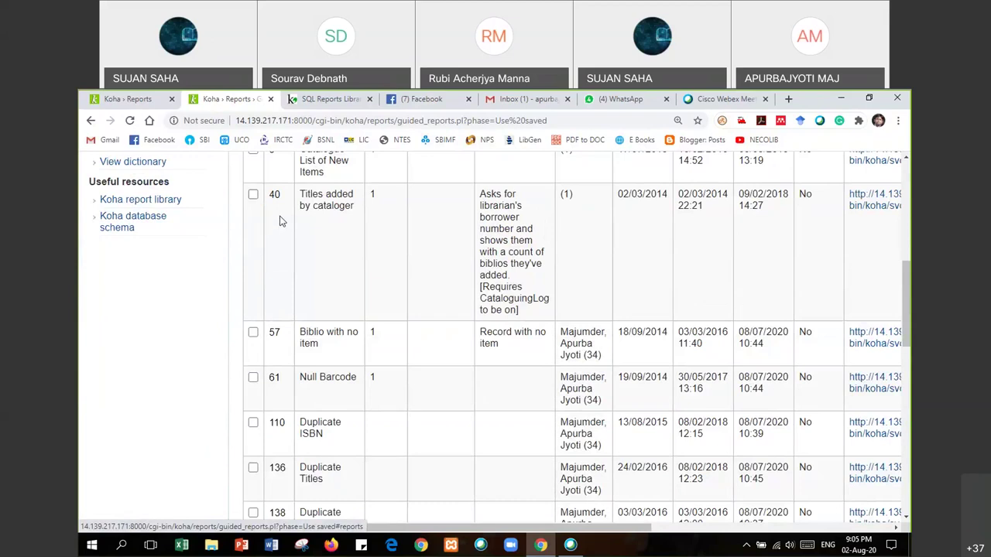
{"action": "scroll", "coordinate": [282, 219], "scroll_direction": "up", "scroll_amount": 5}
{"action": "scroll", "coordinate": [283, 216], "scroll_direction": "up", "scroll_amount": 2}
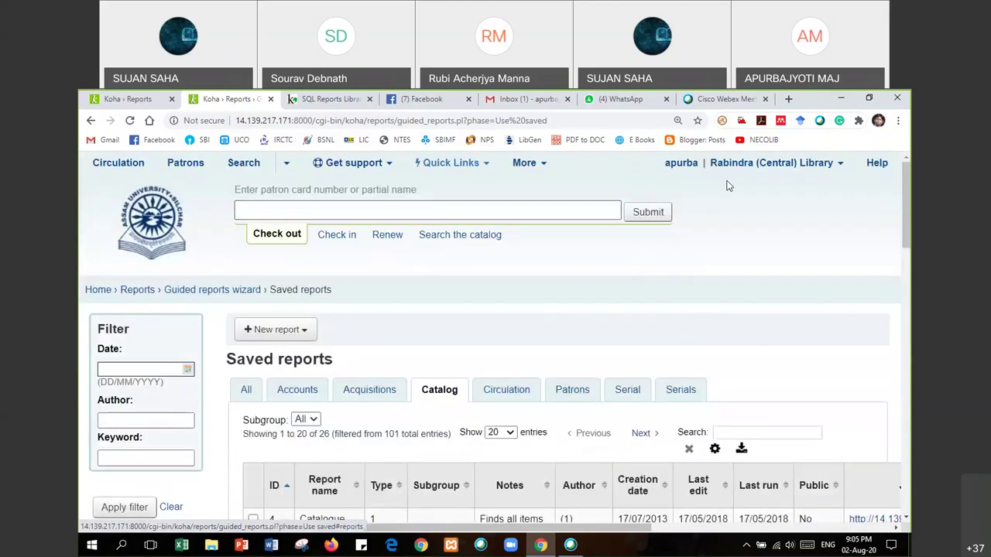
Search the patrons by the librarian's first name and open the matching officer's details to read the borrower number.
{"action": "left_click", "coordinate": [301, 207]}
{"action": "type", "text": "ap"}
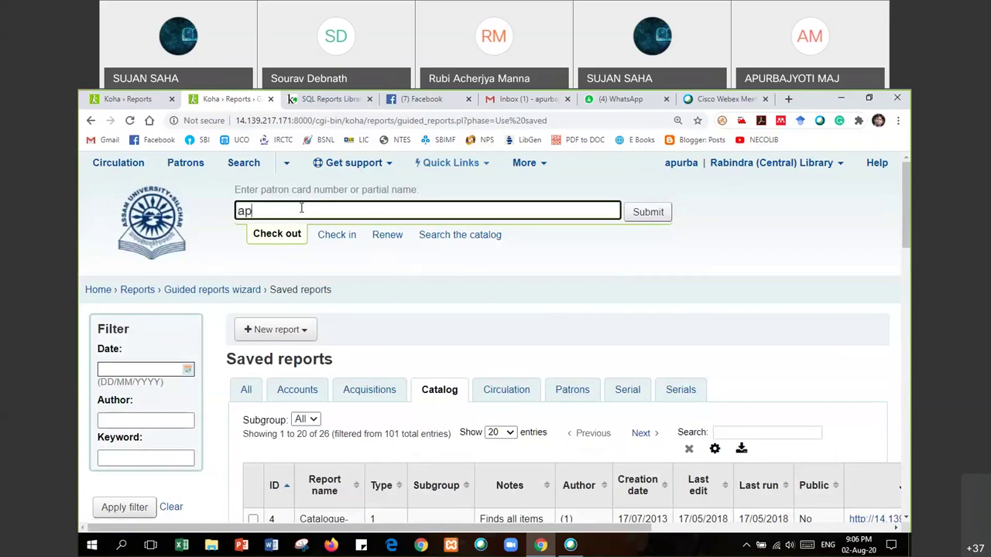
{"action": "type", "text": "urba"}
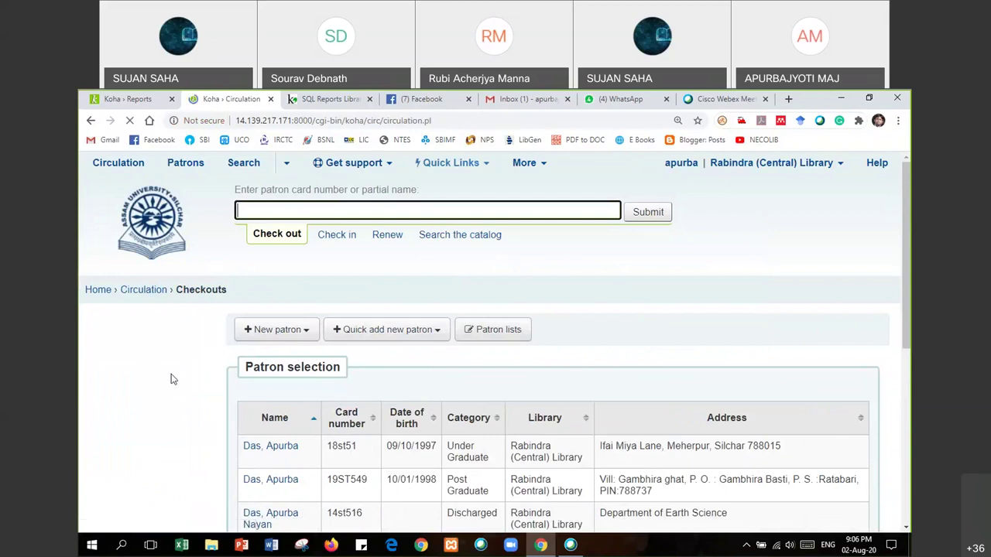
{"action": "left_click", "coordinate": [328, 482]}
{"action": "scroll", "coordinate": [309, 433], "scroll_direction": "down", "scroll_amount": 2}
{"action": "scroll", "coordinate": [302, 414], "scroll_direction": "down", "scroll_amount": 1}
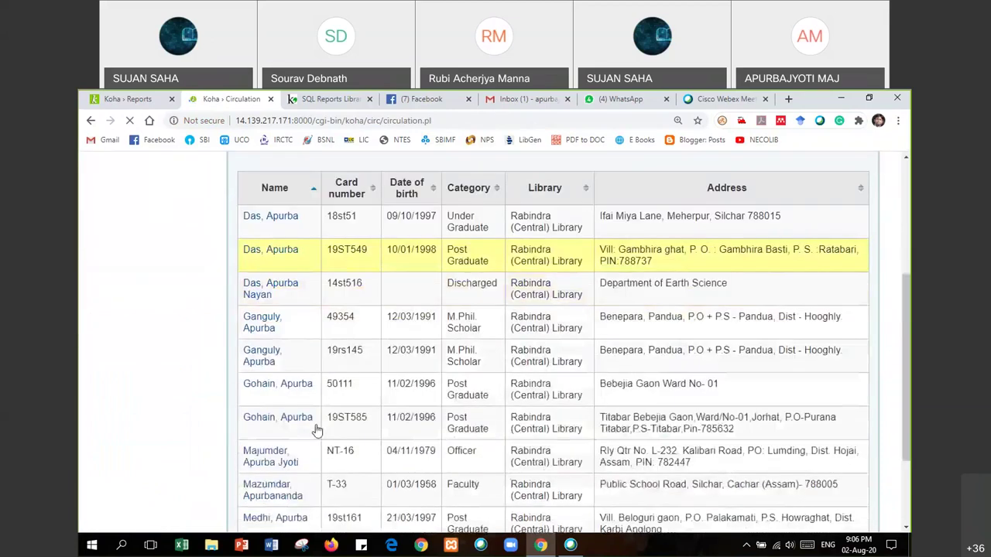
{"action": "scroll", "coordinate": [317, 430], "scroll_direction": "down", "scroll_amount": 3}
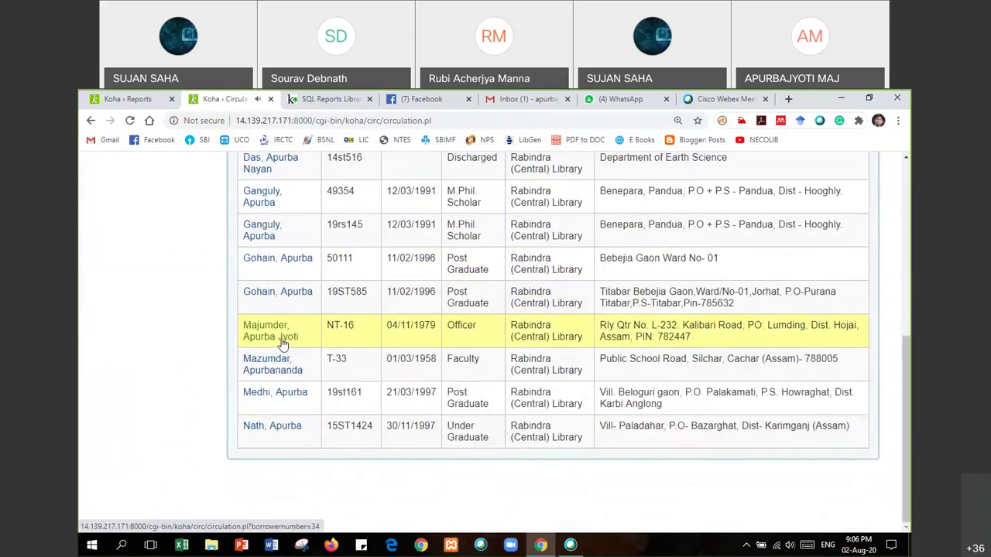
{"action": "left_click", "coordinate": [542, 374]}
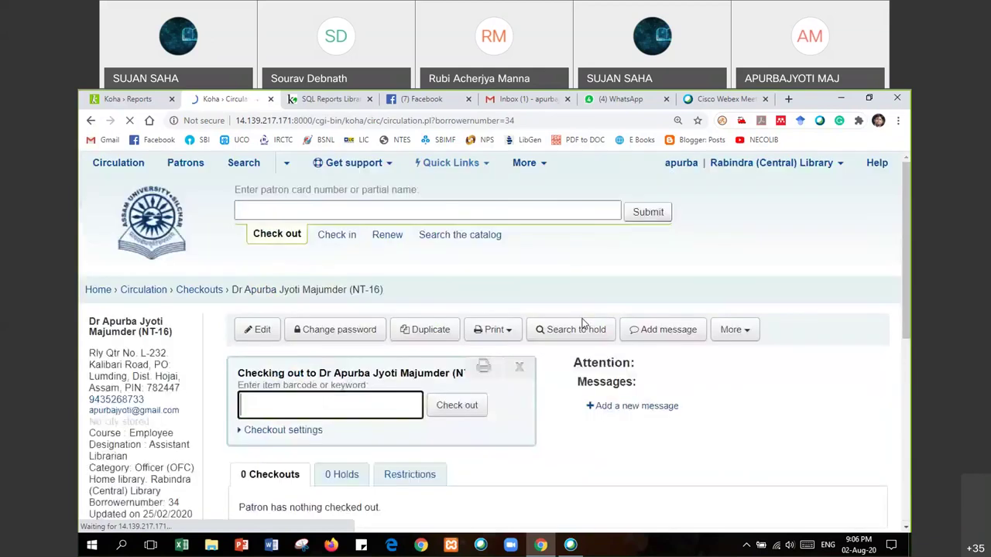
{"action": "scroll", "coordinate": [168, 403], "scroll_direction": "down", "scroll_amount": 5}
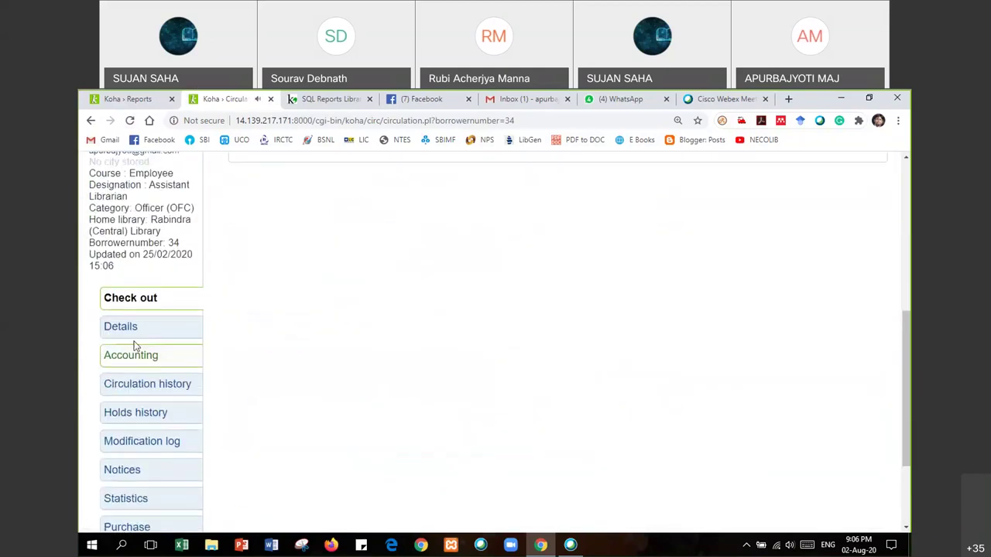
{"action": "left_click", "coordinate": [131, 329]}
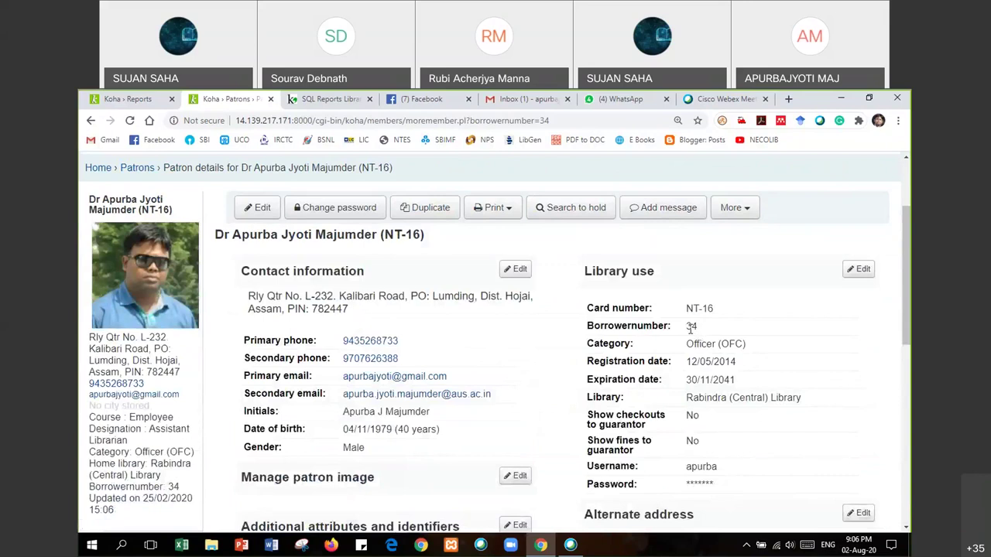
Return to the saved reports and locate the Titles added by cataloger report in the Catalog group.
{"action": "left_click", "coordinate": [89, 122]}
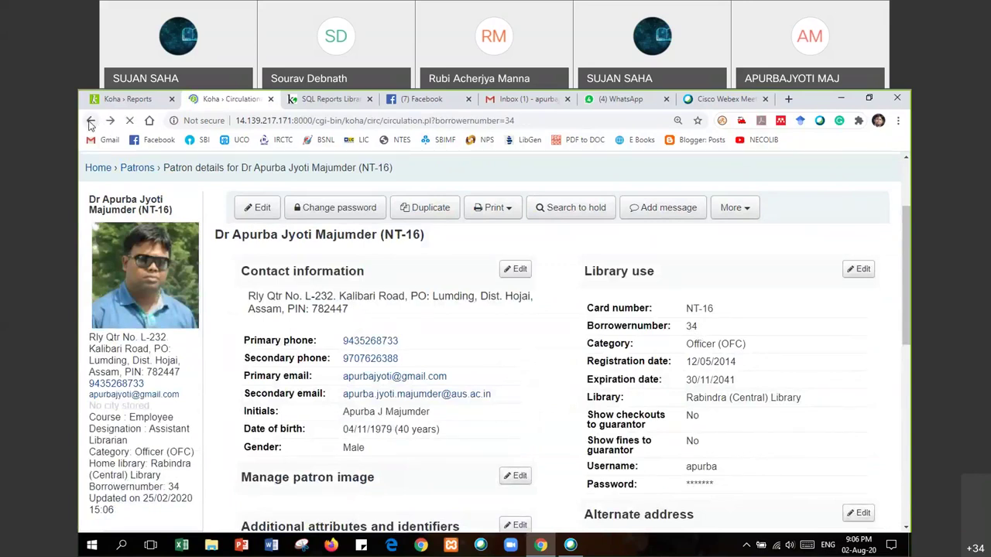
{"action": "left_click", "coordinate": [89, 122]}
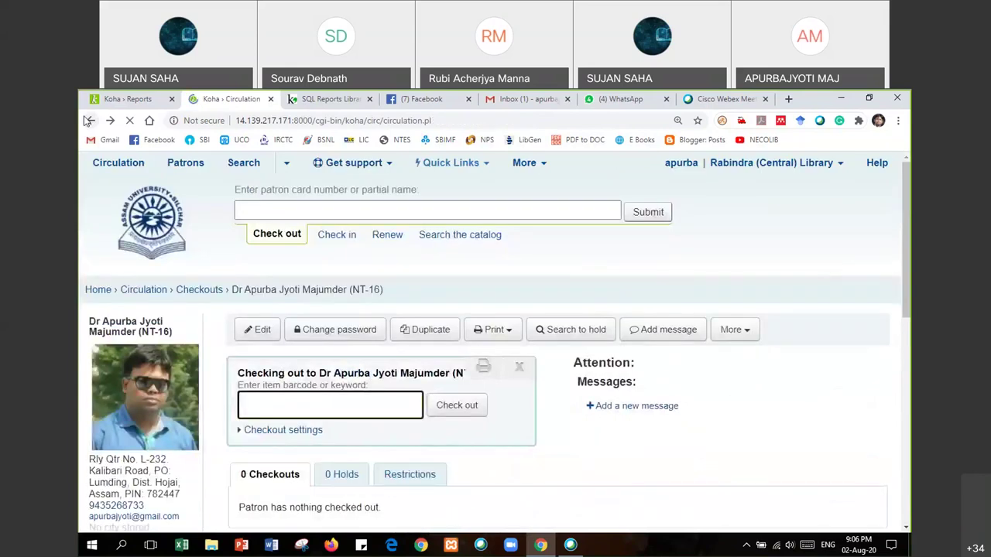
{"action": "left_click", "coordinate": [90, 122]}
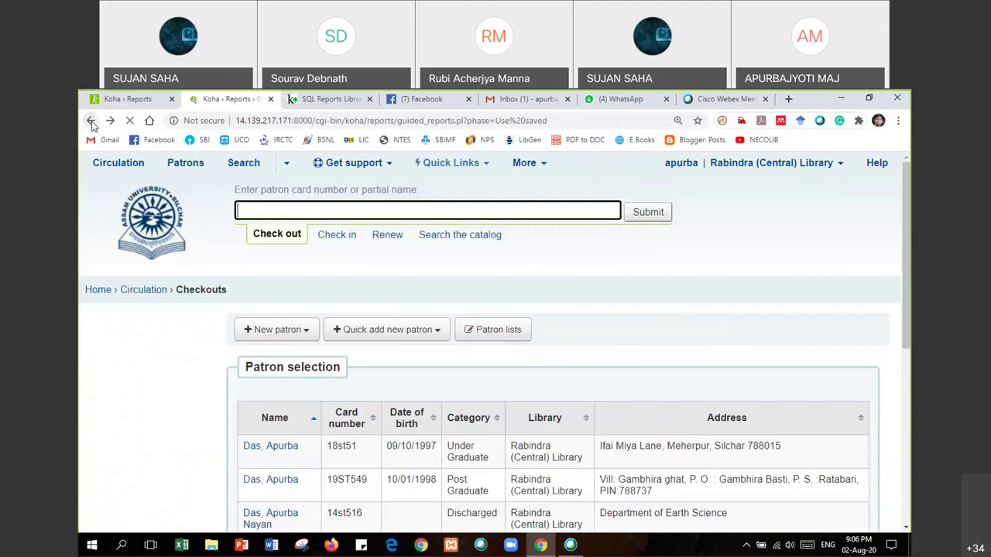
{"action": "scroll", "coordinate": [441, 320], "scroll_direction": "down", "scroll_amount": 1}
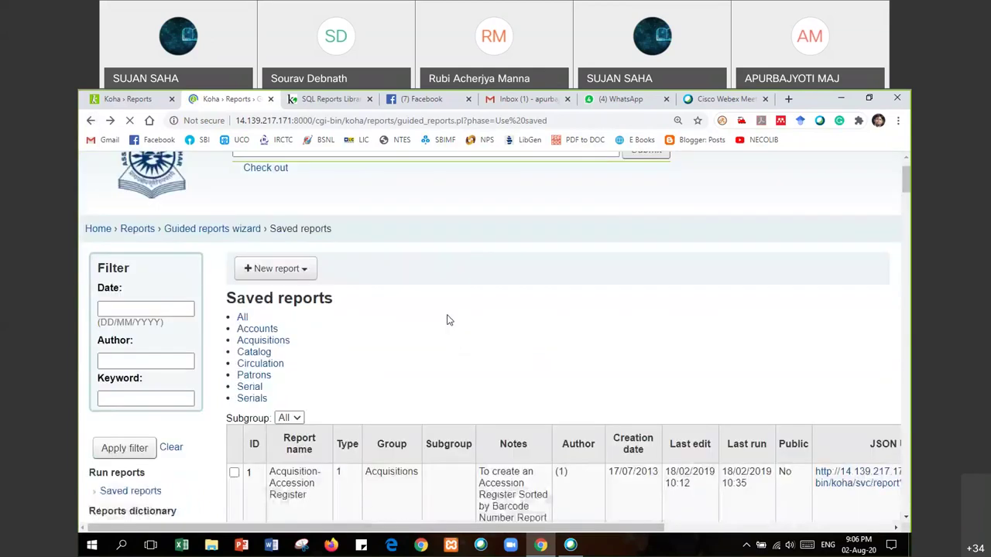
{"action": "scroll", "coordinate": [418, 325], "scroll_direction": "down", "scroll_amount": 2}
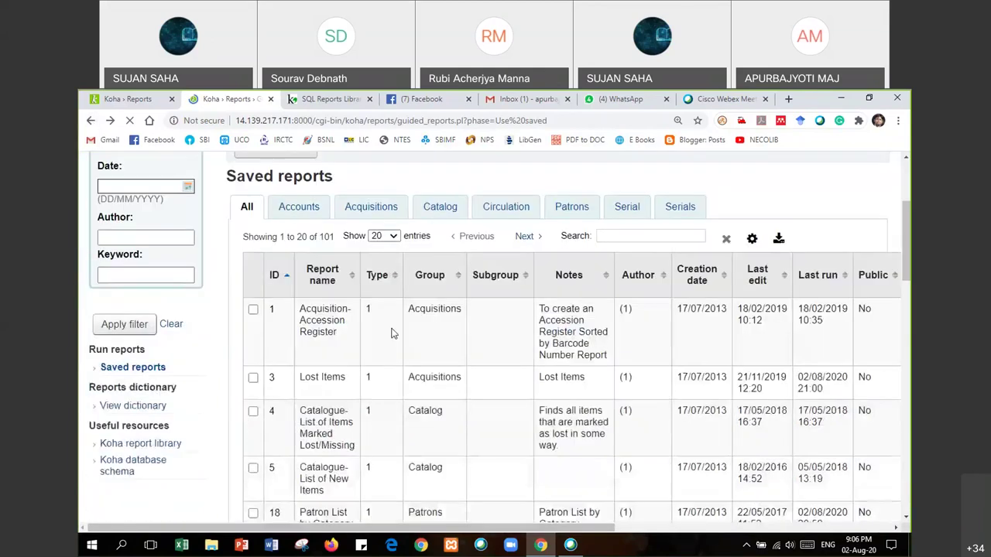
{"action": "left_click", "coordinate": [440, 207]}
{"action": "scroll", "coordinate": [433, 285], "scroll_direction": "down", "scroll_amount": 1}
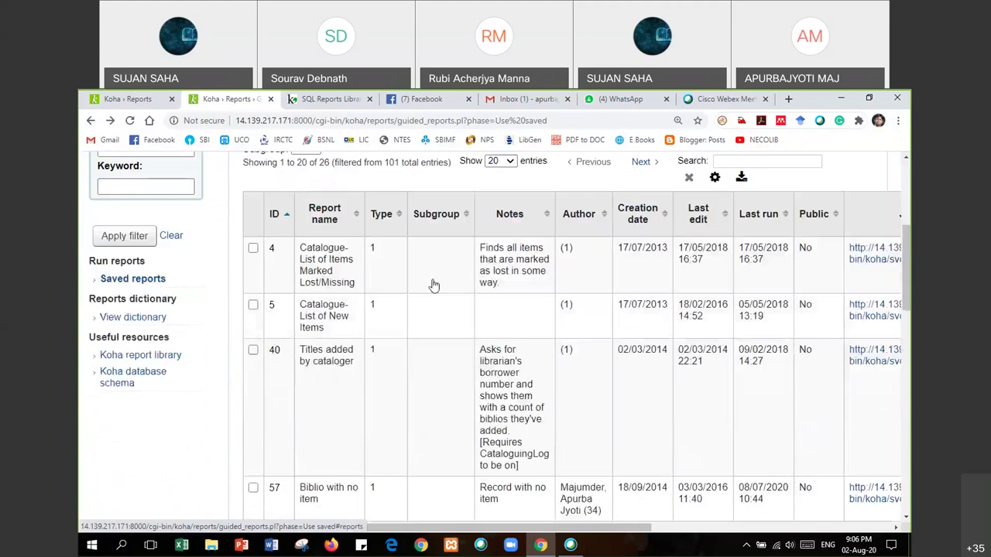
{"action": "scroll", "coordinate": [433, 285], "scroll_direction": "down", "scroll_amount": 1}
{"action": "left_click", "coordinate": [253, 256]}
{"action": "scroll", "coordinate": [633, 438], "scroll_direction": "right", "scroll_amount": 5}
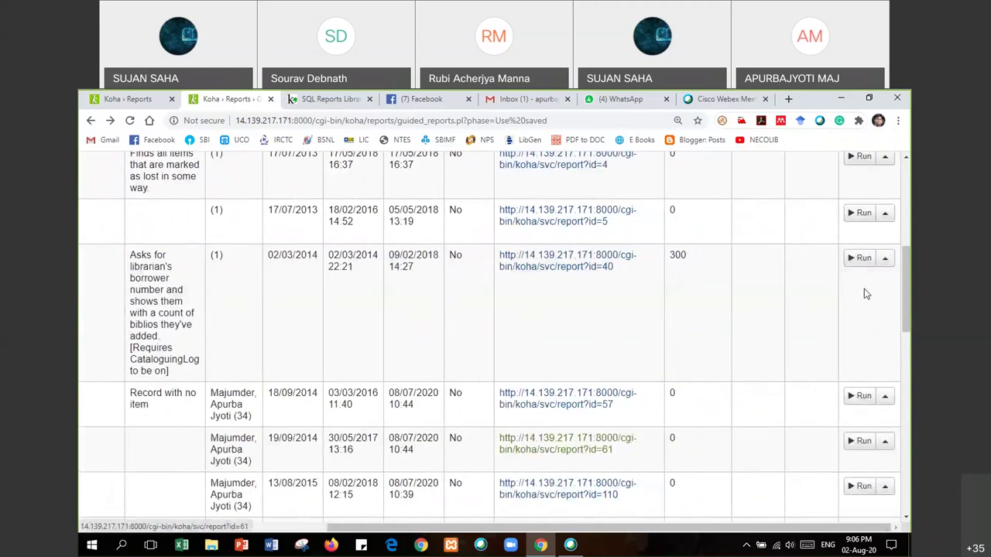
Run the Titles added by cataloger report for the librarian's borrower number and highlight the resulting count.
{"action": "left_click", "coordinate": [861, 262]}
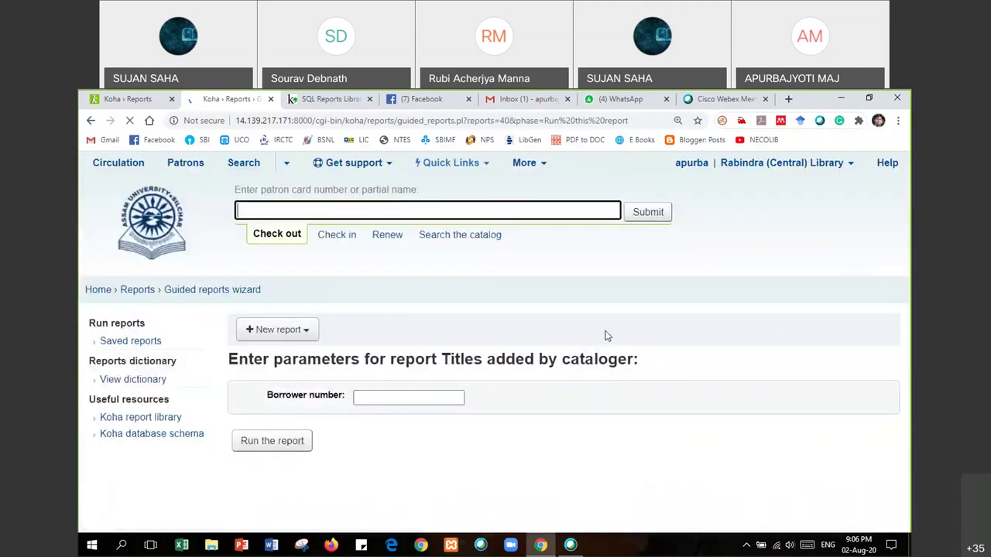
{"action": "left_click", "coordinate": [408, 398]}
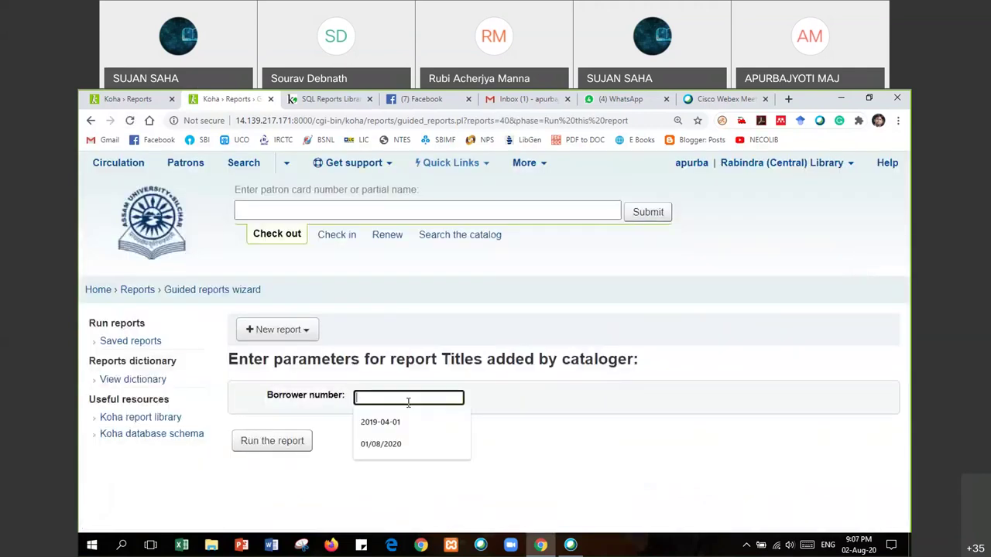
{"action": "type", "text": "34"}
{"action": "left_click", "coordinate": [284, 444]}
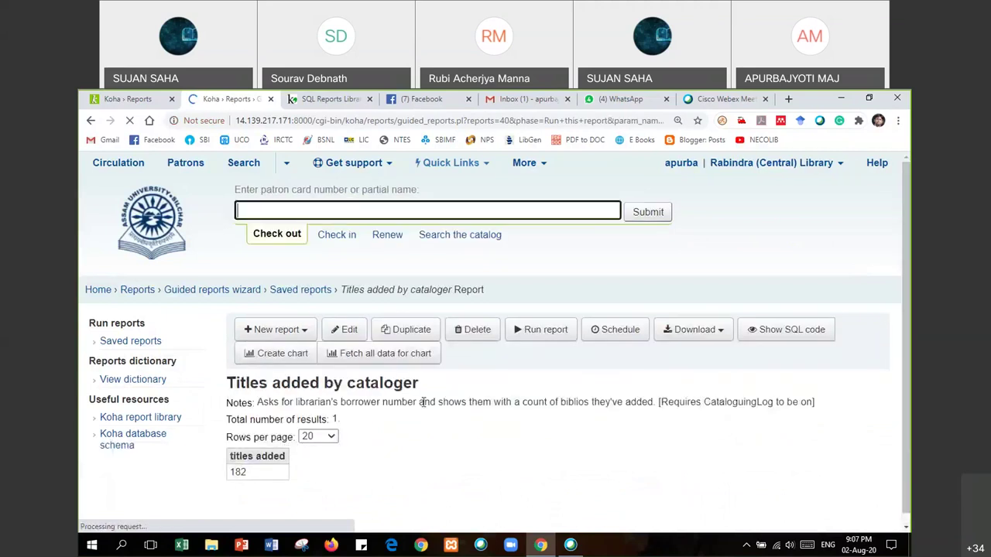
{"action": "scroll", "coordinate": [333, 460], "scroll_direction": "down", "scroll_amount": 1}
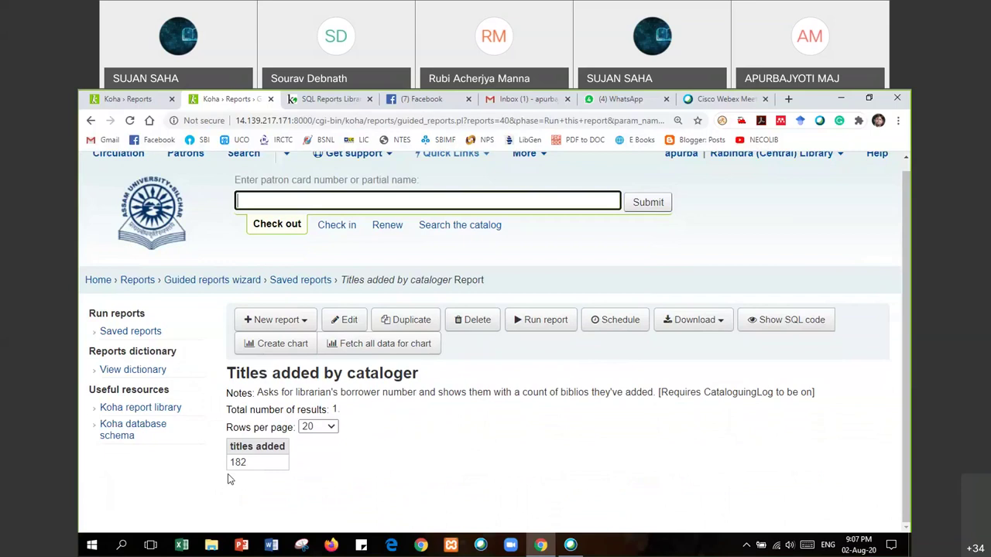
{"action": "left_click_drag", "start_coordinate": [230, 462], "coordinate": [254, 463]}
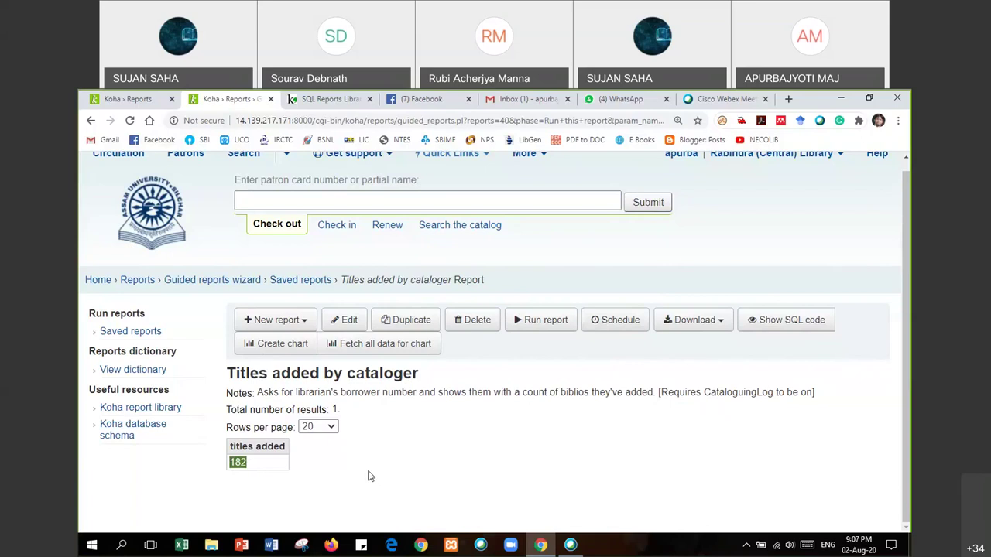
{"action": "scroll", "coordinate": [368, 476], "scroll_direction": "up", "scroll_amount": 1}
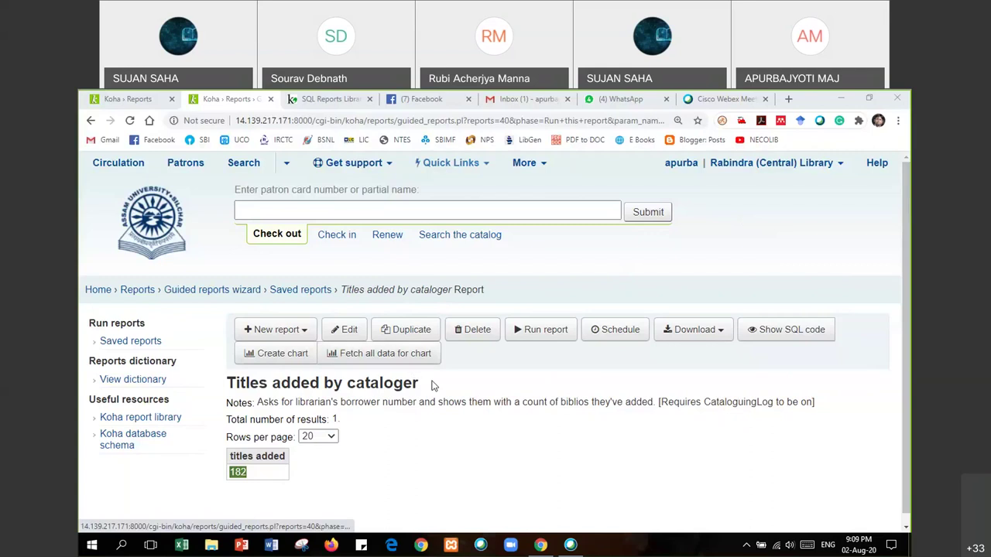
Draw a pie chart of the Titles added by cataloger results with titles added as the x column.
{"action": "left_click", "coordinate": [300, 356]}
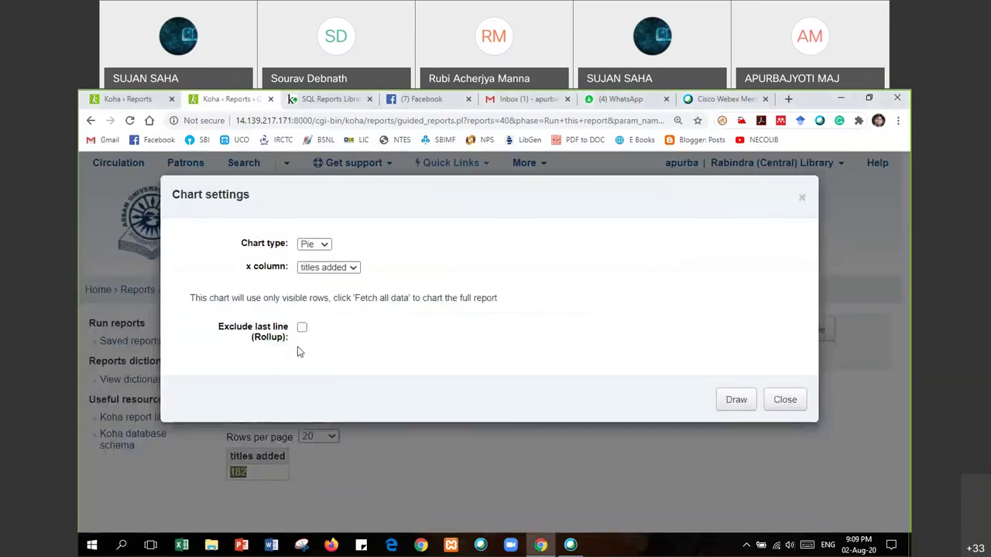
{"action": "left_click", "coordinate": [328, 267]}
{"action": "left_click", "coordinate": [333, 280]}
{"action": "left_click", "coordinate": [736, 400]}
{"action": "scroll", "coordinate": [409, 438], "scroll_direction": "down", "scroll_amount": 3}
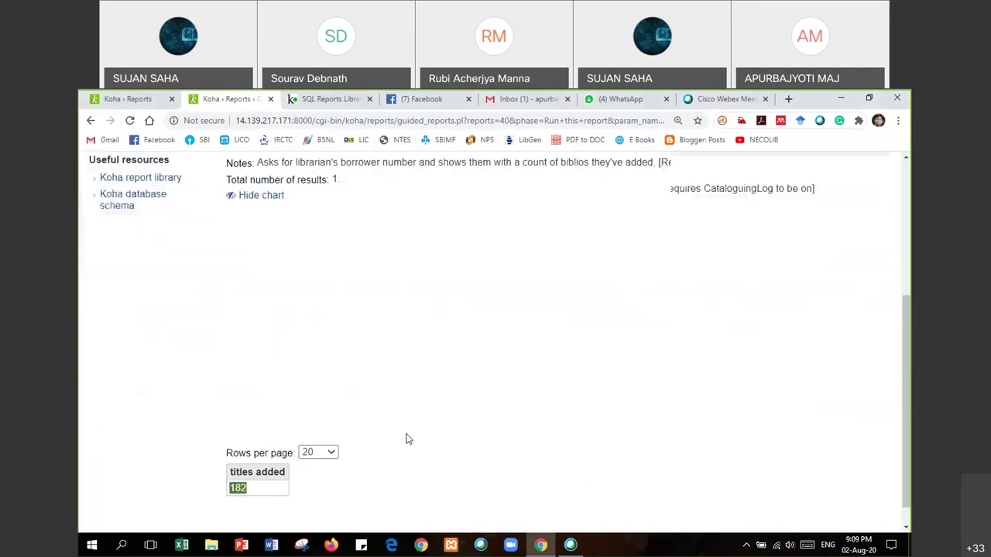
{"action": "scroll", "coordinate": [409, 440], "scroll_direction": "up", "scroll_amount": 1}
{"action": "scroll", "coordinate": [410, 440], "scroll_direction": "down", "scroll_amount": 2}
{"action": "scroll", "coordinate": [410, 443], "scroll_direction": "up", "scroll_amount": 1}
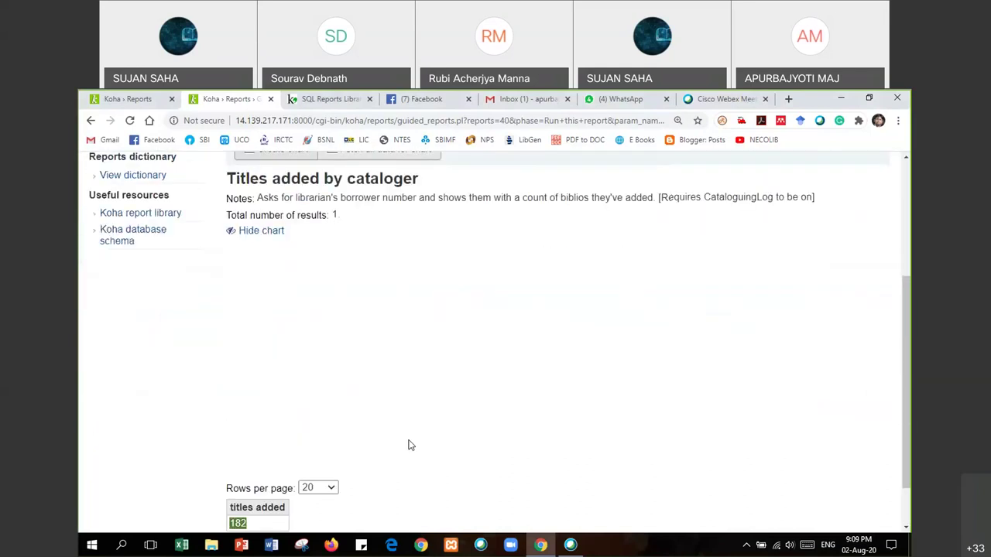
{"action": "scroll", "coordinate": [411, 445], "scroll_direction": "up", "scroll_amount": 2}
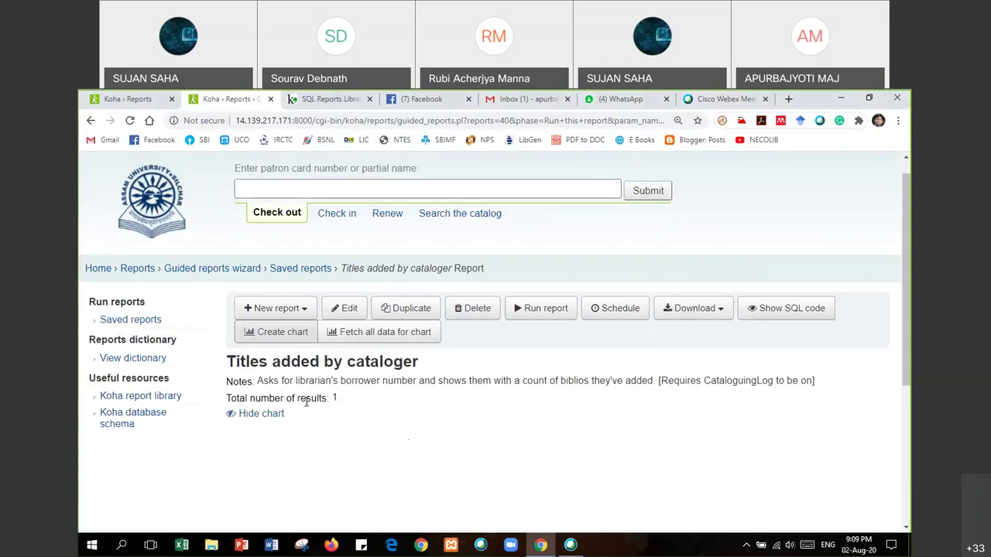
Return to the saved reports and mark the Patron List by Category report in the full list.
{"action": "scroll", "coordinate": [310, 449], "scroll_direction": "down", "scroll_amount": 3}
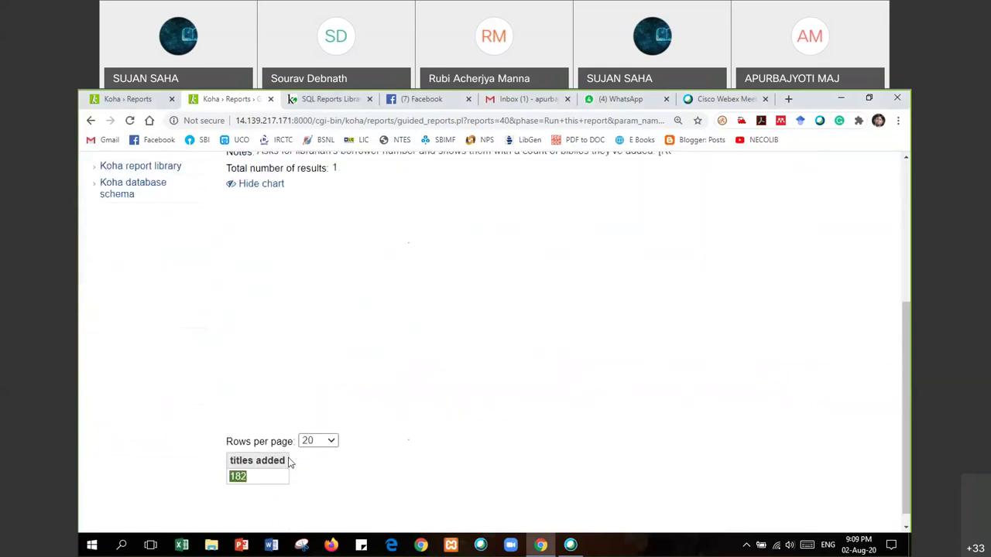
{"action": "scroll", "coordinate": [288, 461], "scroll_direction": "up", "scroll_amount": 2}
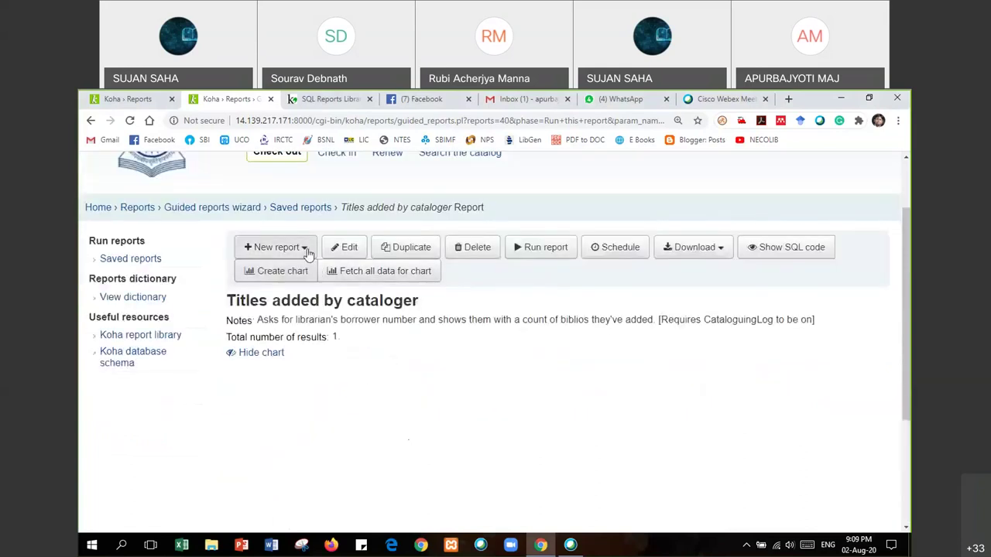
{"action": "left_click", "coordinate": [140, 260]}
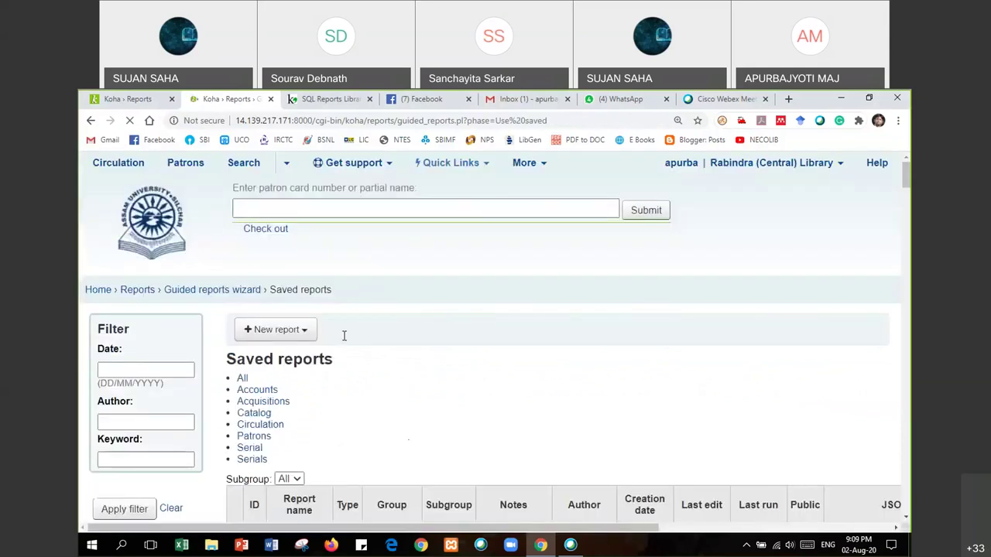
{"action": "scroll", "coordinate": [271, 360], "scroll_direction": "down", "scroll_amount": 3}
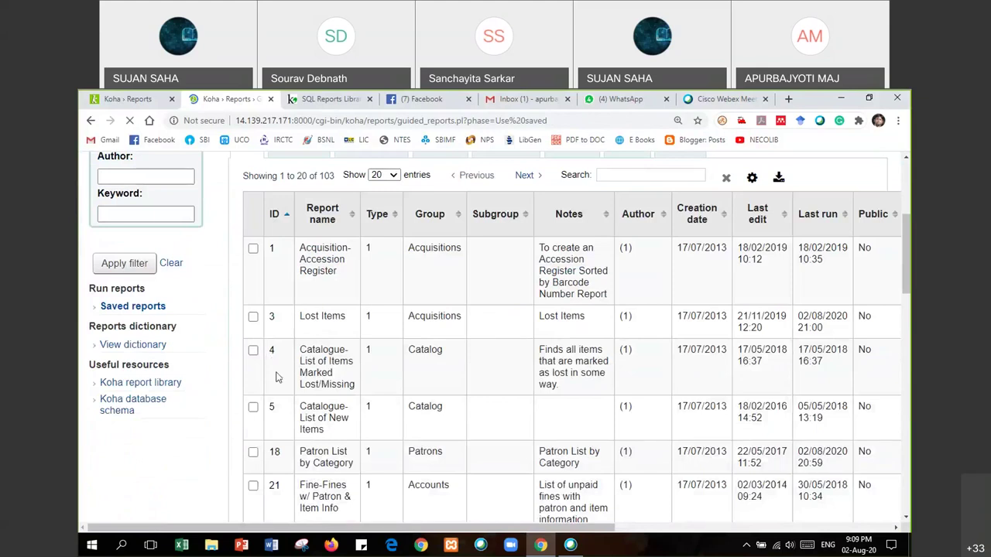
{"action": "scroll", "coordinate": [271, 360], "scroll_direction": "down", "scroll_amount": 2}
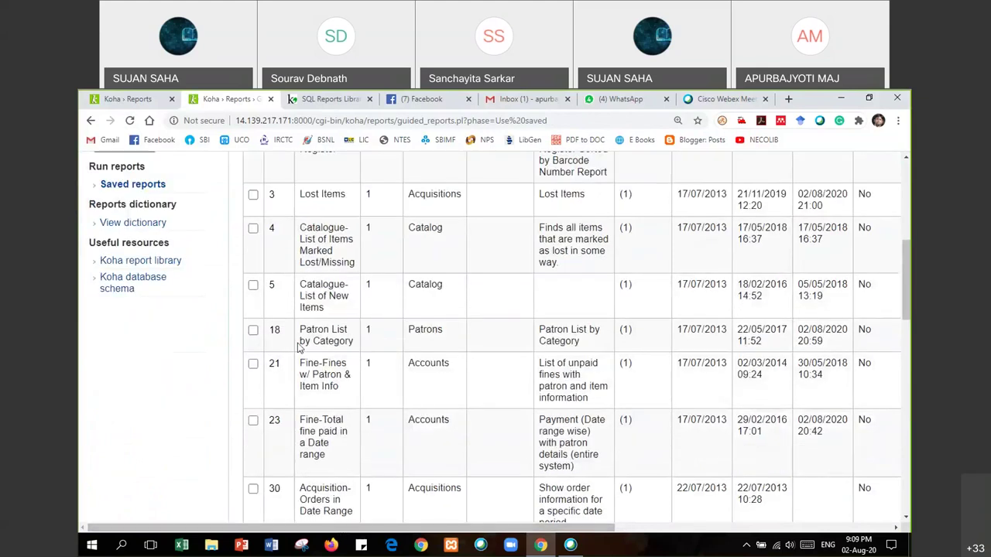
{"action": "left_click", "coordinate": [253, 330]}
{"action": "left_click_drag", "start_coordinate": [424, 528], "coordinate": [467, 528]}
{"action": "scroll", "coordinate": [303, 405], "scroll_direction": "up", "scroll_amount": 1}
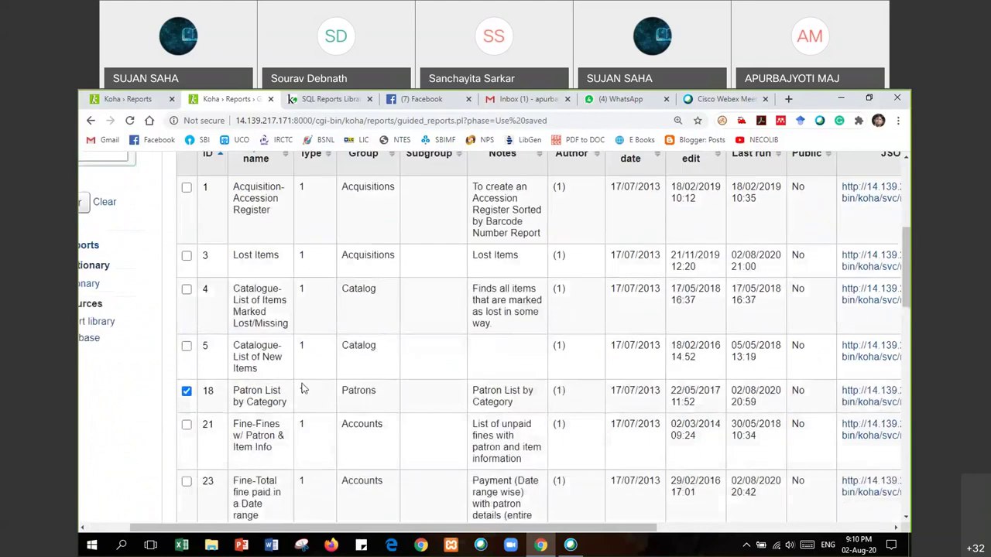
{"action": "scroll", "coordinate": [298, 399], "scroll_direction": "down", "scroll_amount": 3}
{"action": "scroll", "coordinate": [356, 387], "scroll_direction": "up", "scroll_amount": 4}
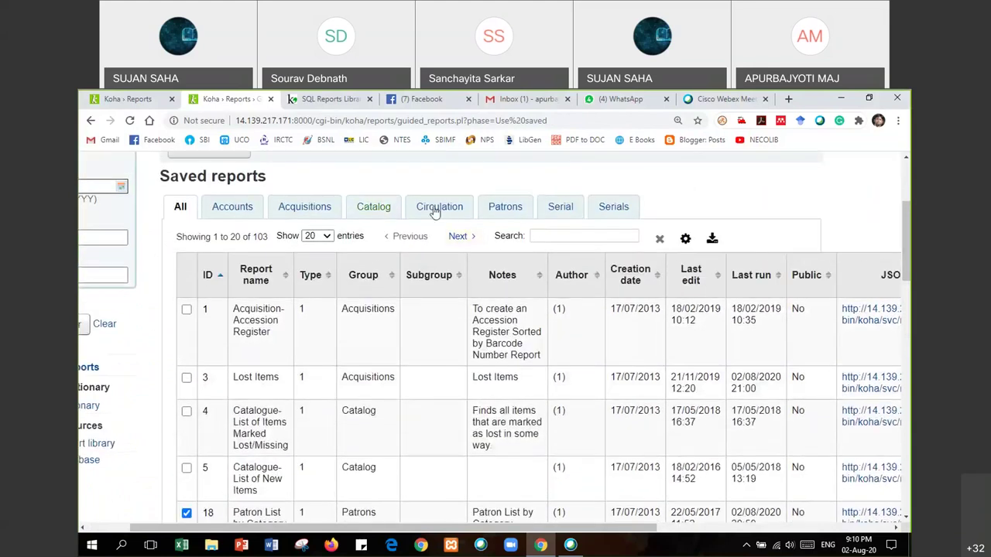
Locate the department-wise Collection report in the Catalog group and mark it.
{"action": "left_click", "coordinate": [374, 207]}
{"action": "scroll", "coordinate": [329, 356], "scroll_direction": "down", "scroll_amount": 6}
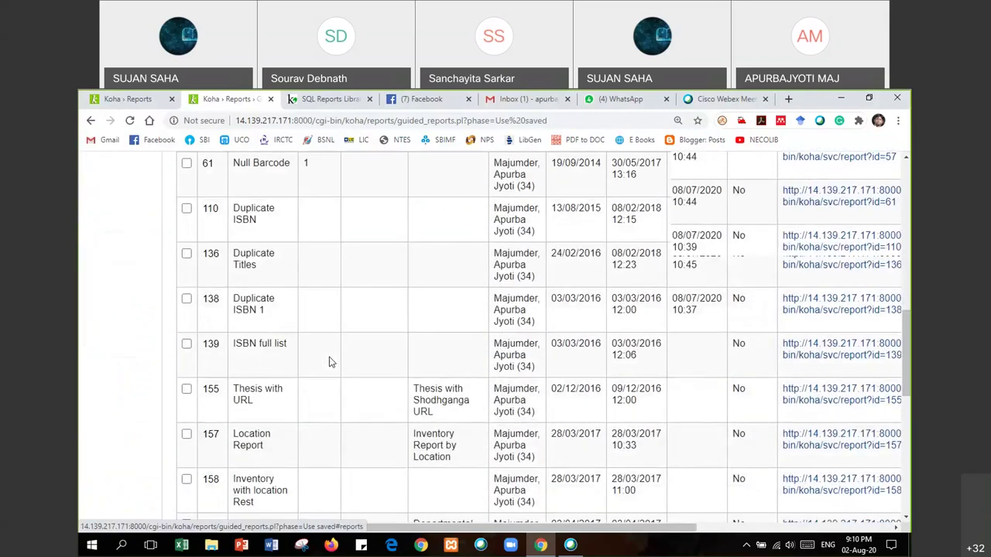
{"action": "scroll", "coordinate": [329, 362], "scroll_direction": "down", "scroll_amount": 3}
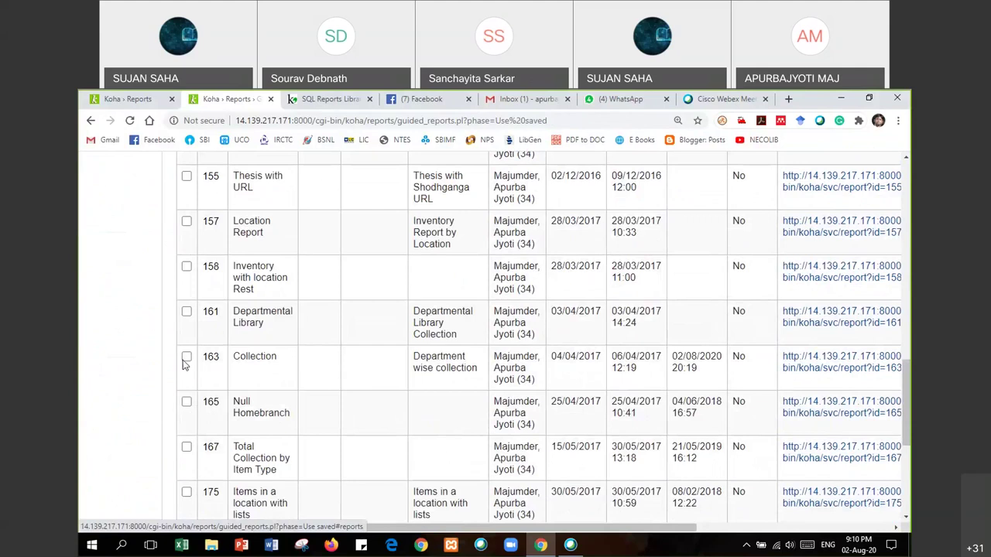
{"action": "left_click", "coordinate": [186, 358]}
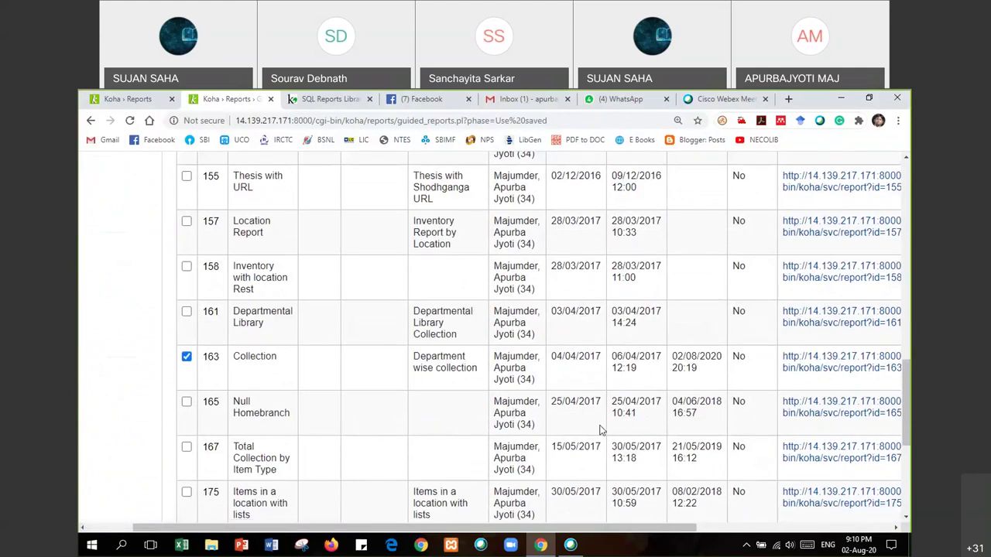
{"action": "scroll", "coordinate": [634, 431], "scroll_direction": "right", "scroll_amount": 5}
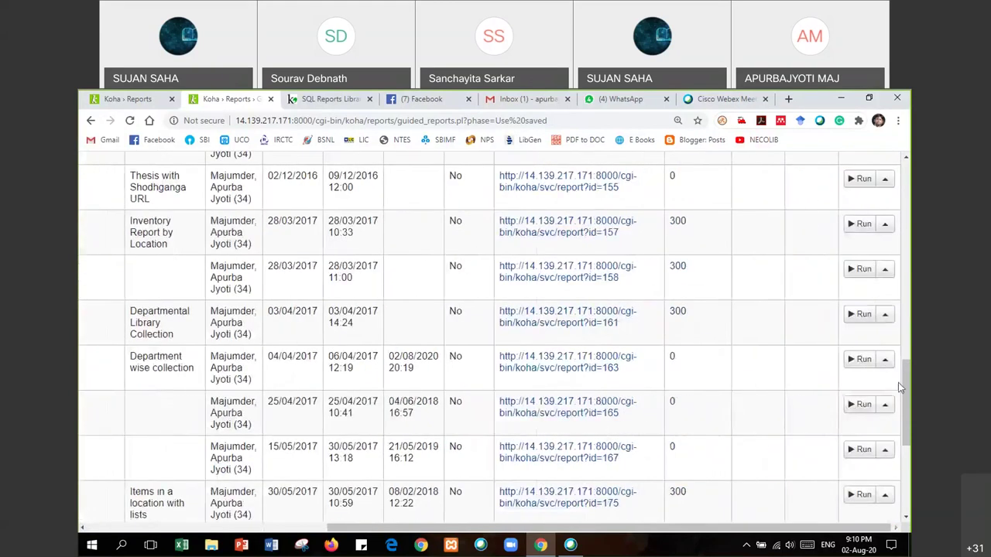
Run the Collection report with Bengali as the collection code.
{"action": "left_click", "coordinate": [858, 361]}
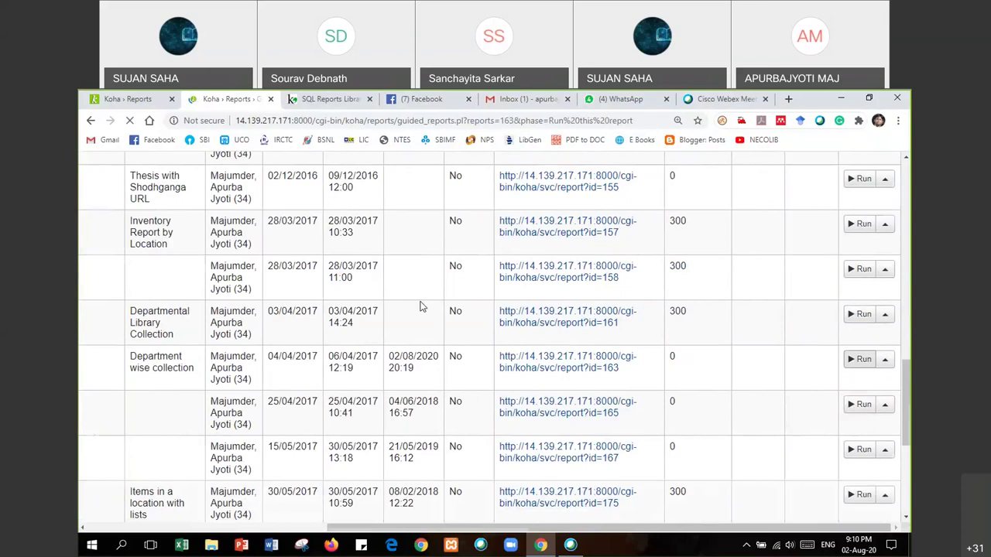
{"action": "left_click", "coordinate": [488, 401]}
{"action": "left_click", "coordinate": [500, 403]}
{"action": "left_click", "coordinate": [500, 403]}
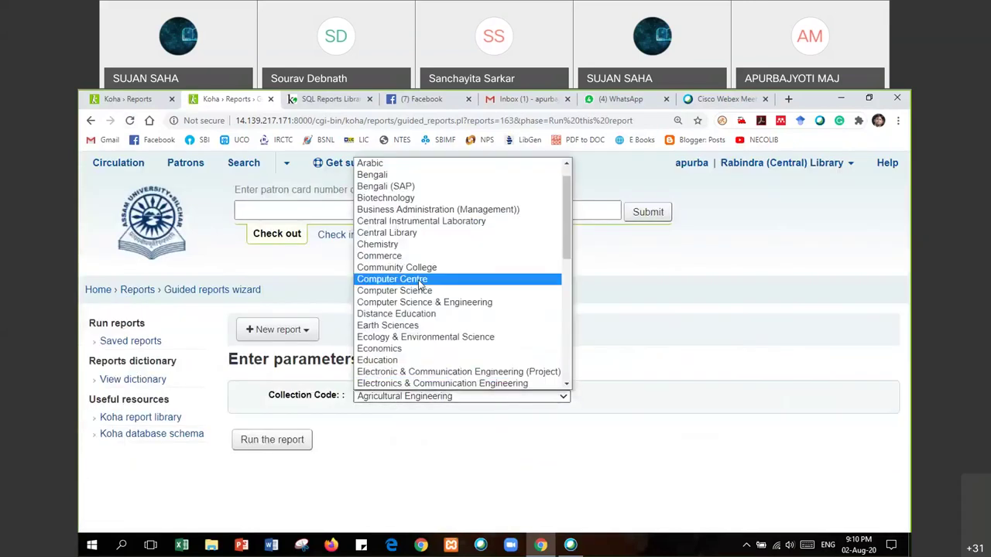
{"action": "scroll", "coordinate": [420, 286], "scroll_direction": "down", "scroll_amount": 5}
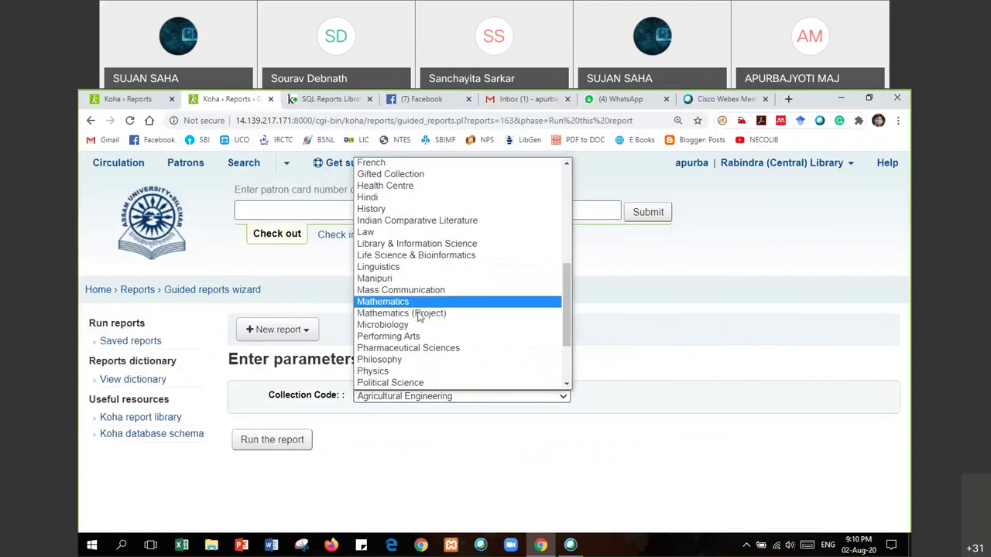
{"action": "scroll", "coordinate": [410, 304], "scroll_direction": "down", "scroll_amount": 3}
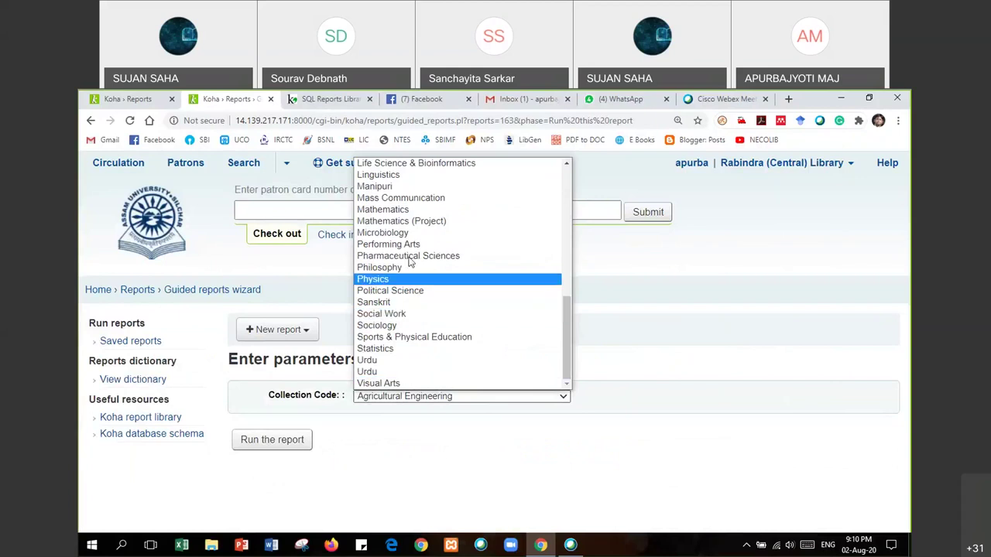
{"action": "scroll", "coordinate": [402, 248], "scroll_direction": "up", "scroll_amount": 4}
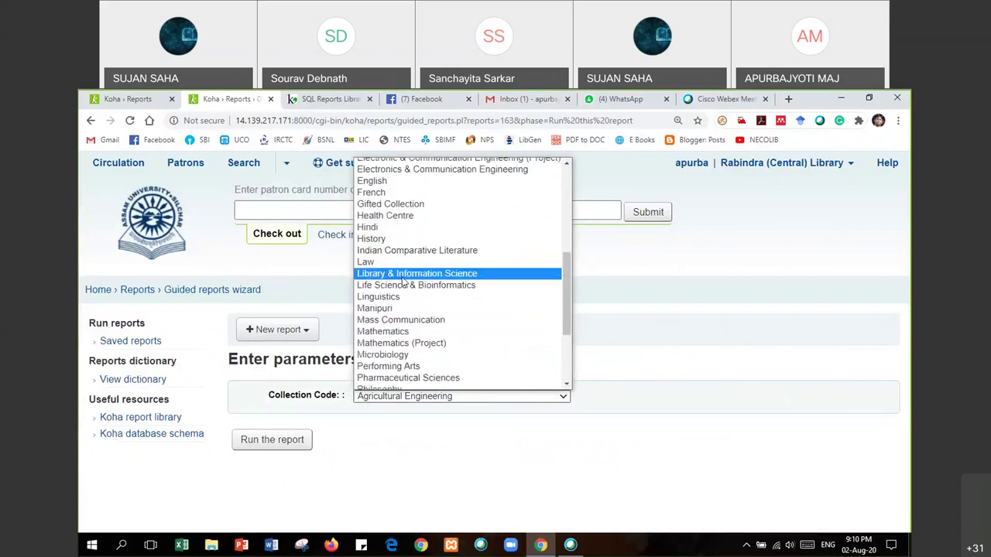
{"action": "scroll", "coordinate": [402, 281], "scroll_direction": "down", "scroll_amount": 4}
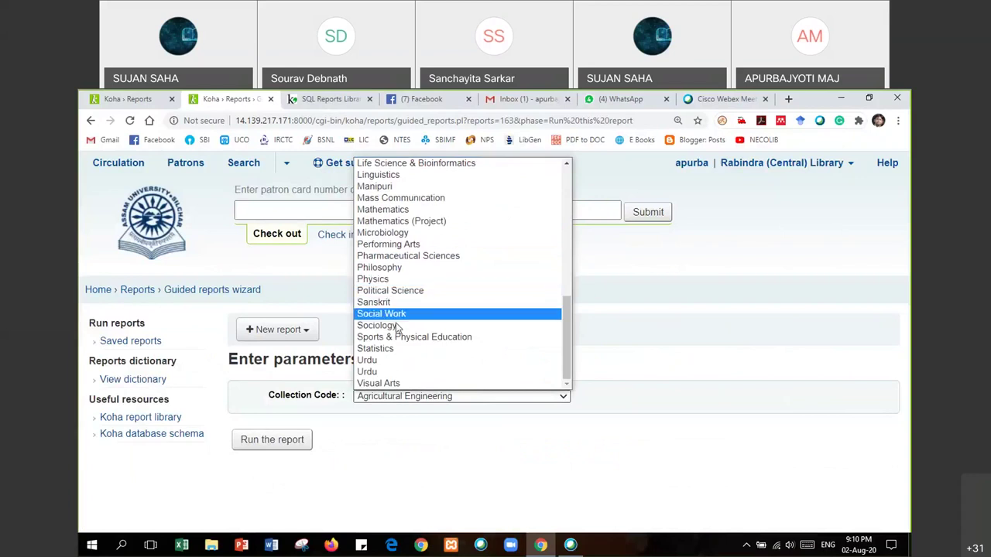
{"action": "scroll", "coordinate": [397, 329], "scroll_direction": "up", "scroll_amount": 10}
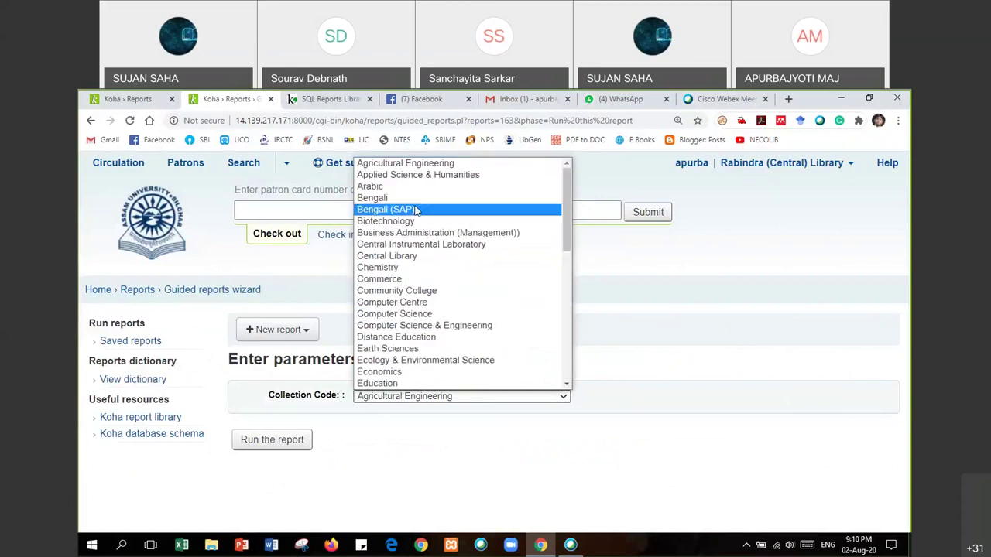
{"action": "left_click", "coordinate": [376, 198]}
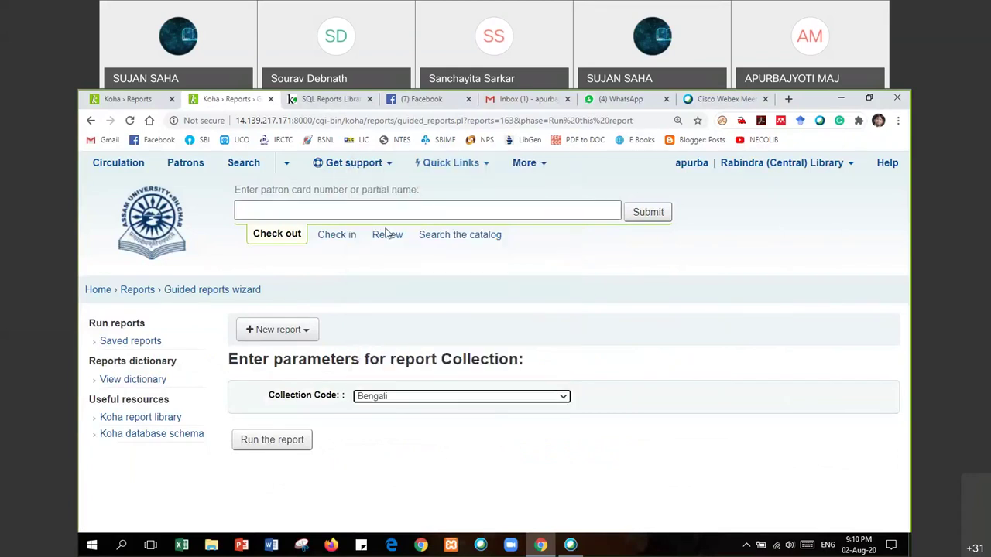
{"action": "left_click", "coordinate": [302, 440]}
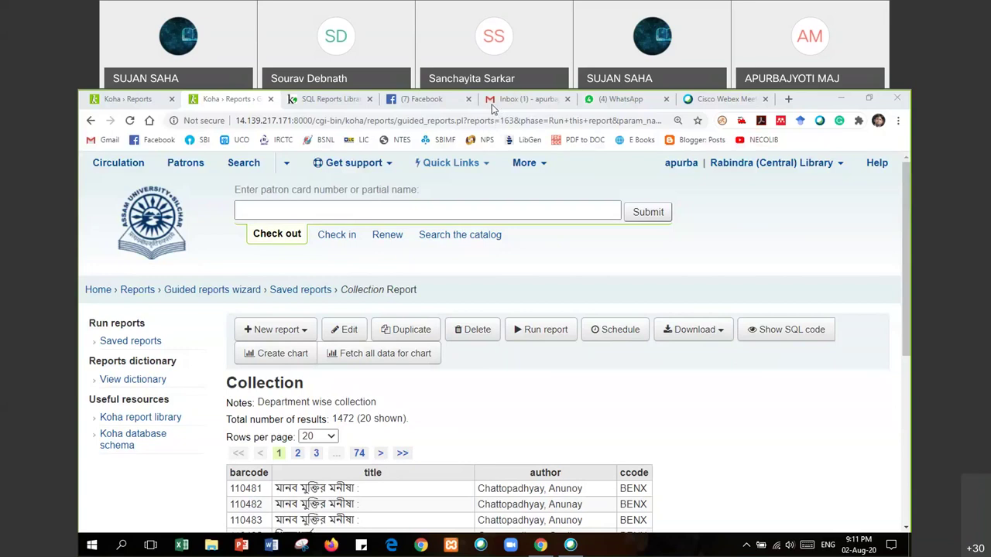
Look through the Collection report's results and check the chart settings offered for them.
{"action": "scroll", "coordinate": [403, 393], "scroll_direction": "down", "scroll_amount": 2}
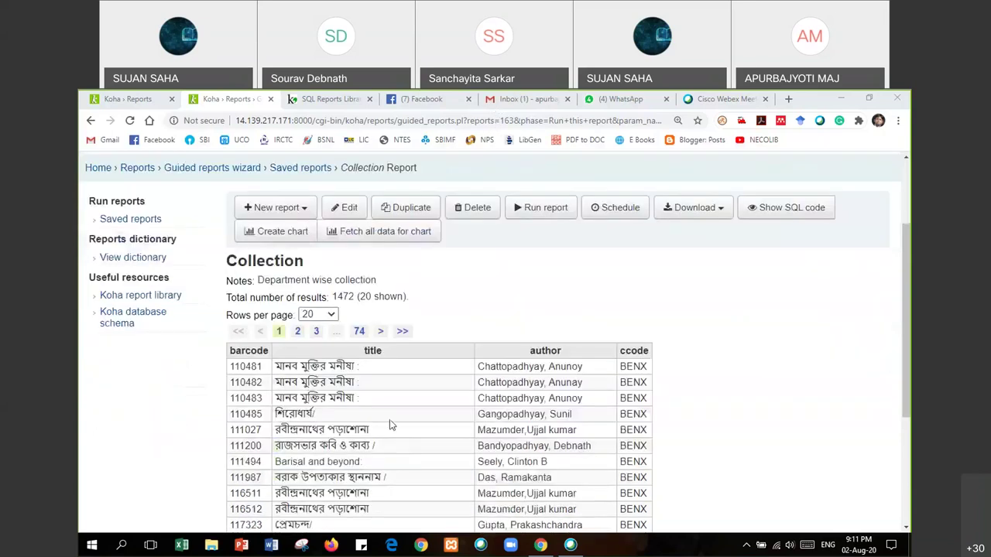
{"action": "scroll", "coordinate": [391, 424], "scroll_direction": "down", "scroll_amount": 3}
{"action": "scroll", "coordinate": [360, 421], "scroll_direction": "up", "scroll_amount": 2}
{"action": "scroll", "coordinate": [360, 420], "scroll_direction": "up", "scroll_amount": 2}
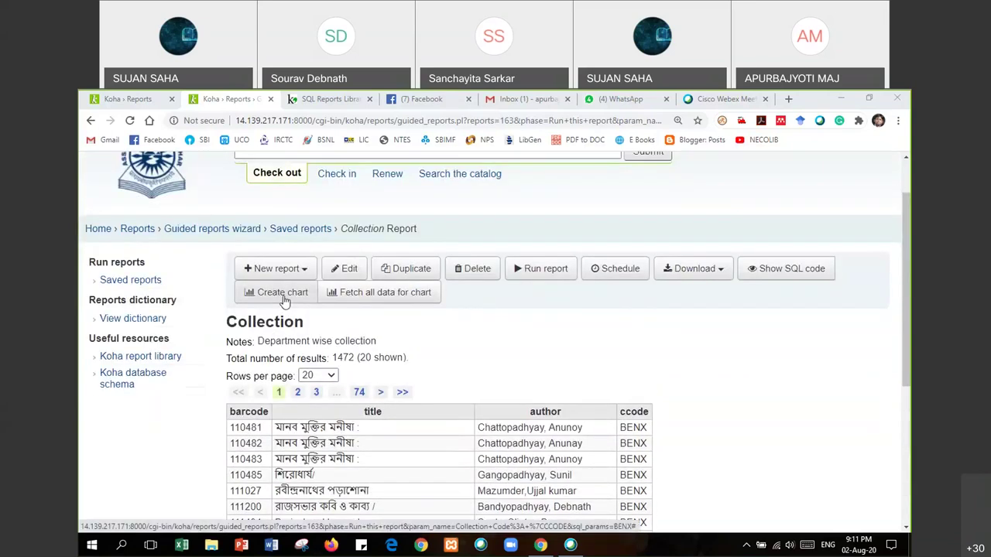
{"action": "left_click", "coordinate": [284, 301]}
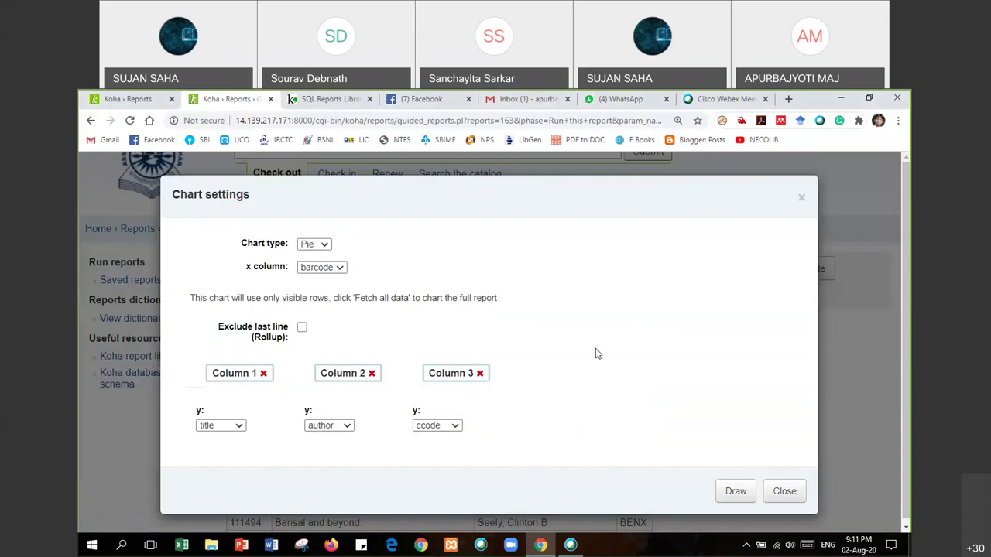
{"action": "left_click", "coordinate": [778, 494]}
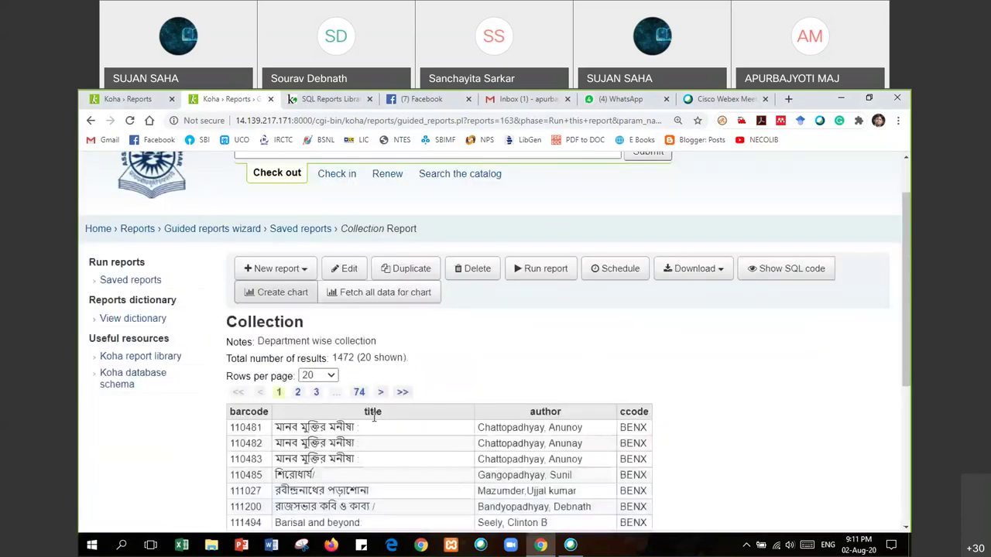
{"action": "scroll", "coordinate": [451, 389], "scroll_direction": "down", "scroll_amount": 1}
{"action": "scroll", "coordinate": [323, 363], "scroll_direction": "up", "scroll_amount": 1}
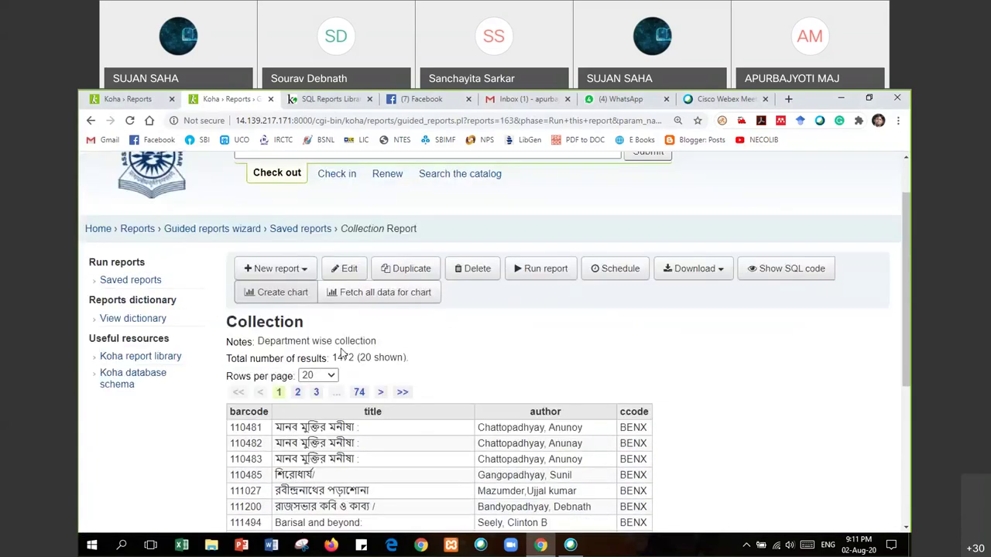
Draw a pie chart of the Collection results with barcode as the x column, leaving out the author column.
{"action": "left_click", "coordinate": [295, 302]}
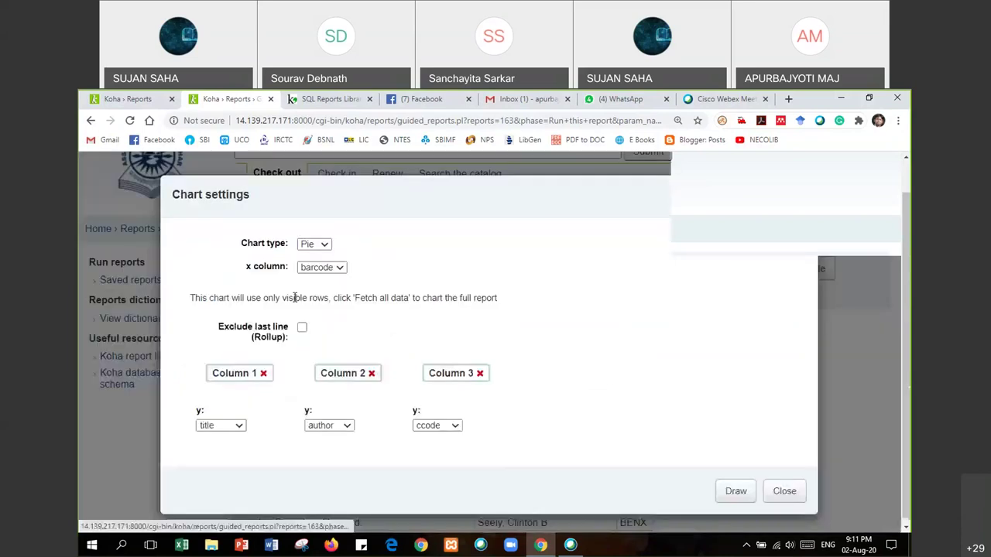
{"action": "left_click", "coordinate": [371, 373]}
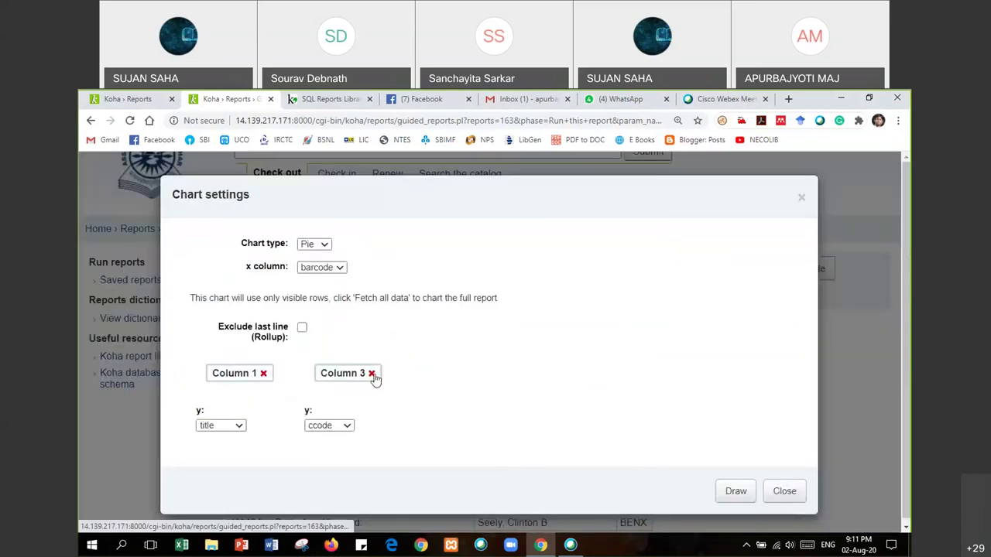
{"action": "left_click", "coordinate": [736, 493]}
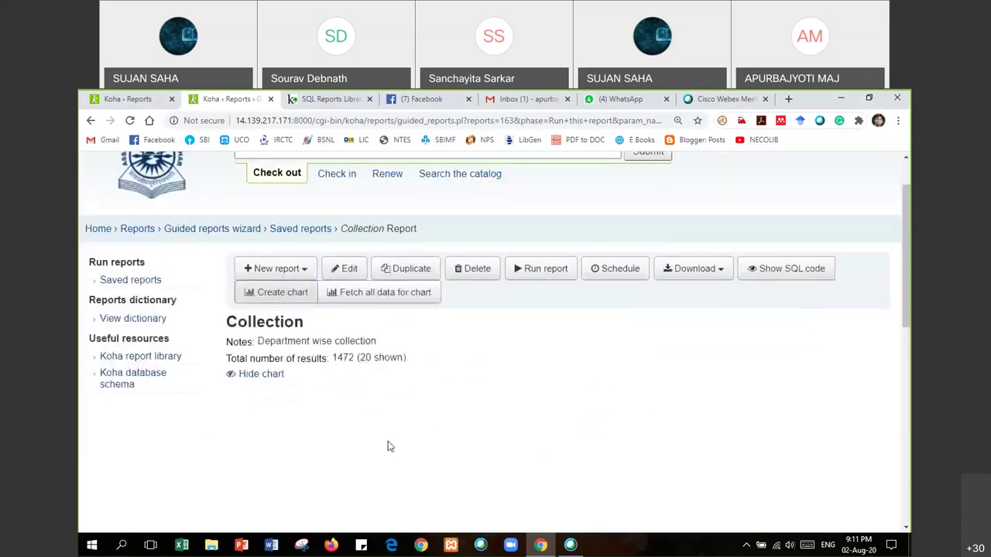
{"action": "scroll", "coordinate": [394, 441], "scroll_direction": "down", "scroll_amount": 7}
{"action": "scroll", "coordinate": [403, 439], "scroll_direction": "up", "scroll_amount": 5}
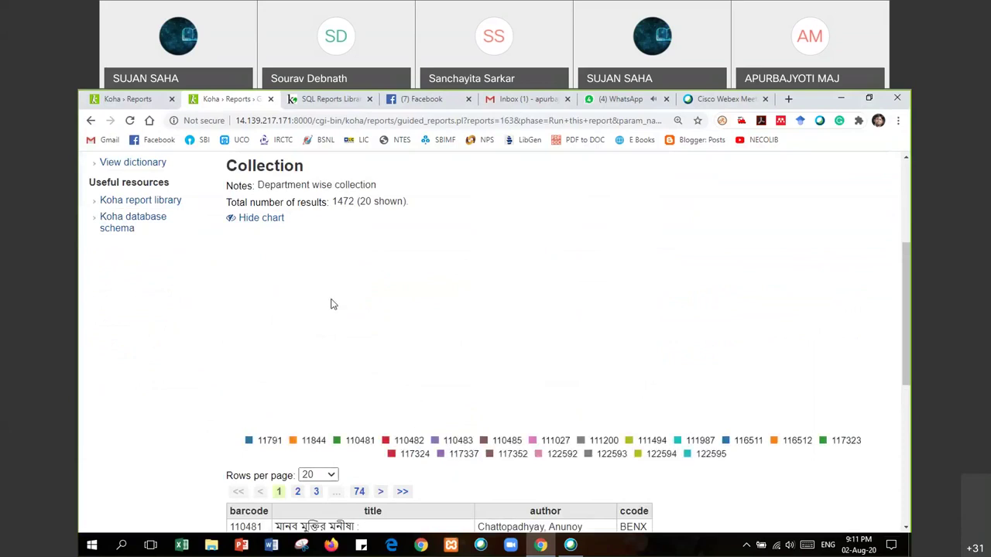
{"action": "scroll", "coordinate": [330, 304], "scroll_direction": "up", "scroll_amount": 3}
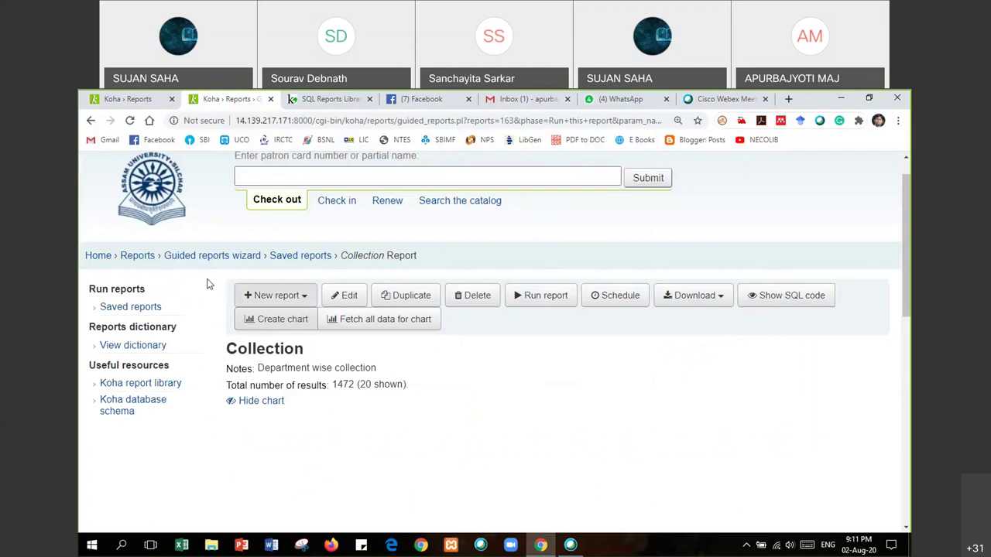
In the Catalog group of the saved reports, mark the Departmental Library and Total Collection by Item Type reports.
{"action": "left_click", "coordinate": [301, 259]}
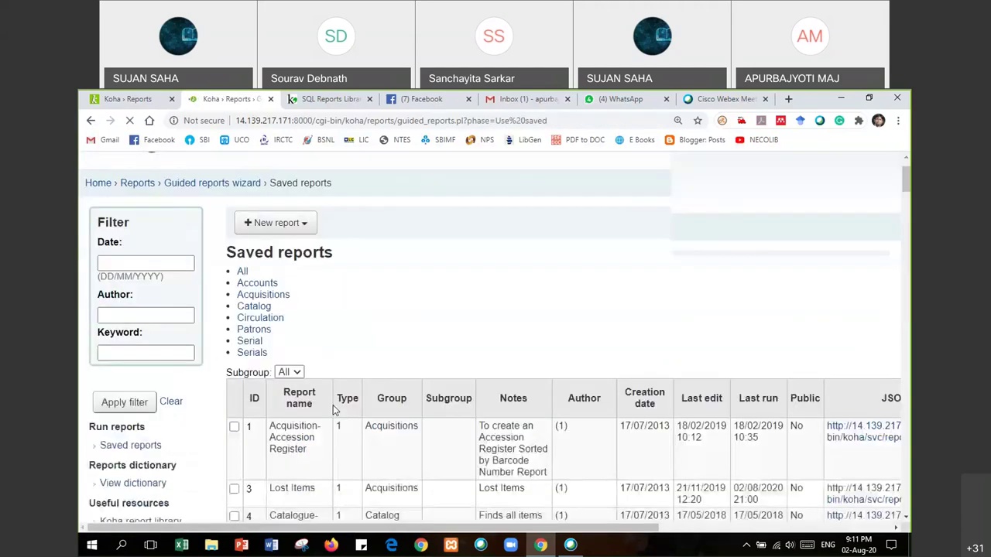
{"action": "scroll", "coordinate": [333, 411], "scroll_direction": "down", "scroll_amount": 3}
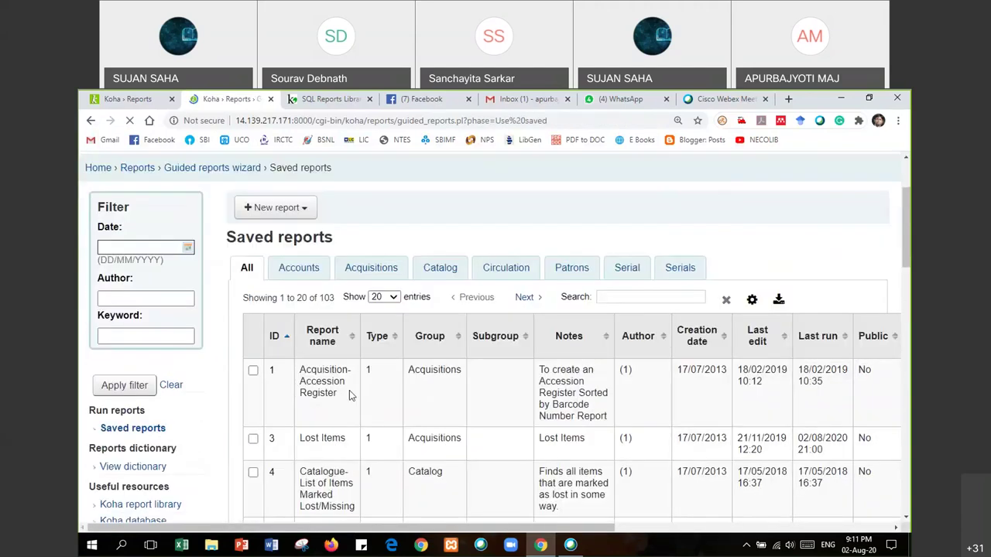
{"action": "scroll", "coordinate": [349, 390], "scroll_direction": "down", "scroll_amount": 3}
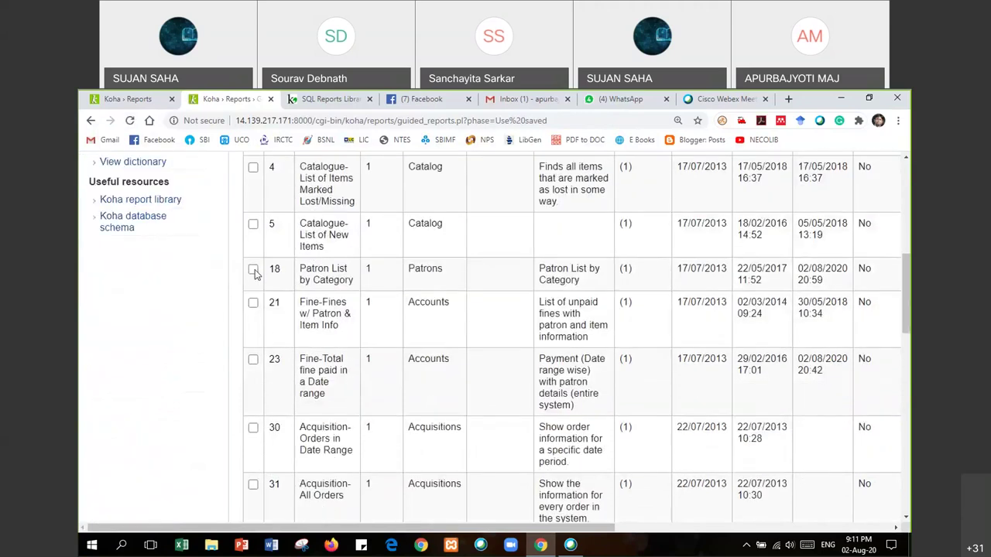
{"action": "scroll", "coordinate": [384, 308], "scroll_direction": "down", "scroll_amount": 2}
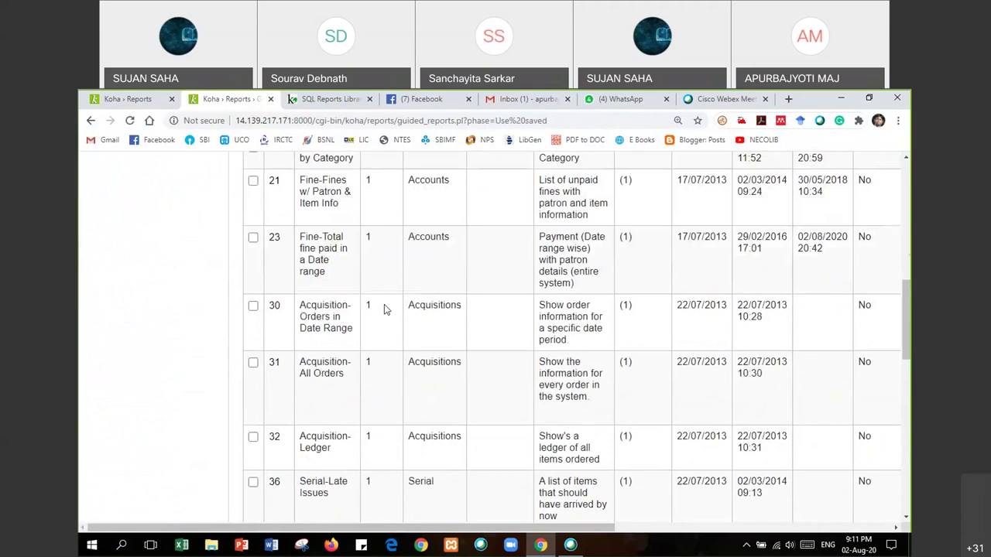
{"action": "scroll", "coordinate": [385, 308], "scroll_direction": "up", "scroll_amount": 5}
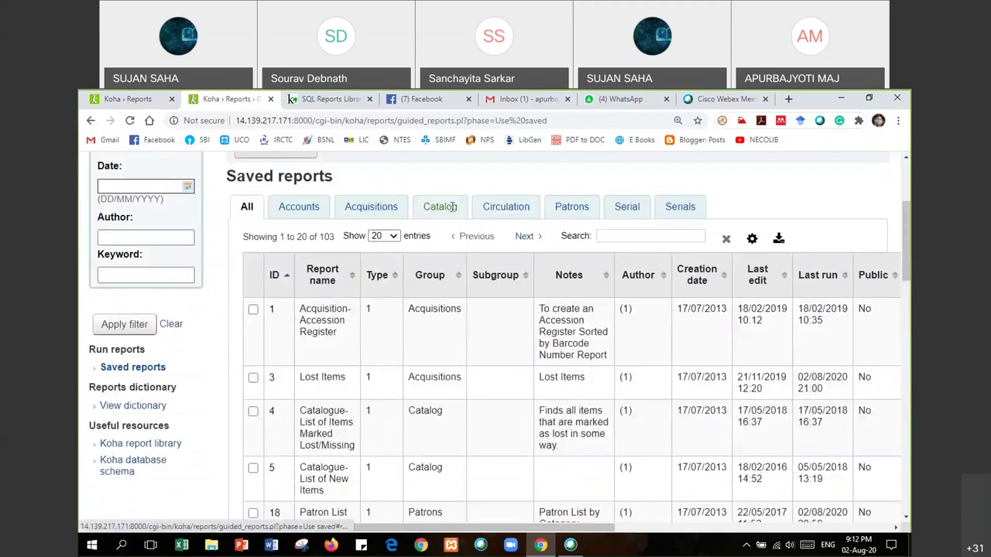
{"action": "left_click", "coordinate": [453, 206]}
{"action": "scroll", "coordinate": [377, 364], "scroll_direction": "down", "scroll_amount": 5}
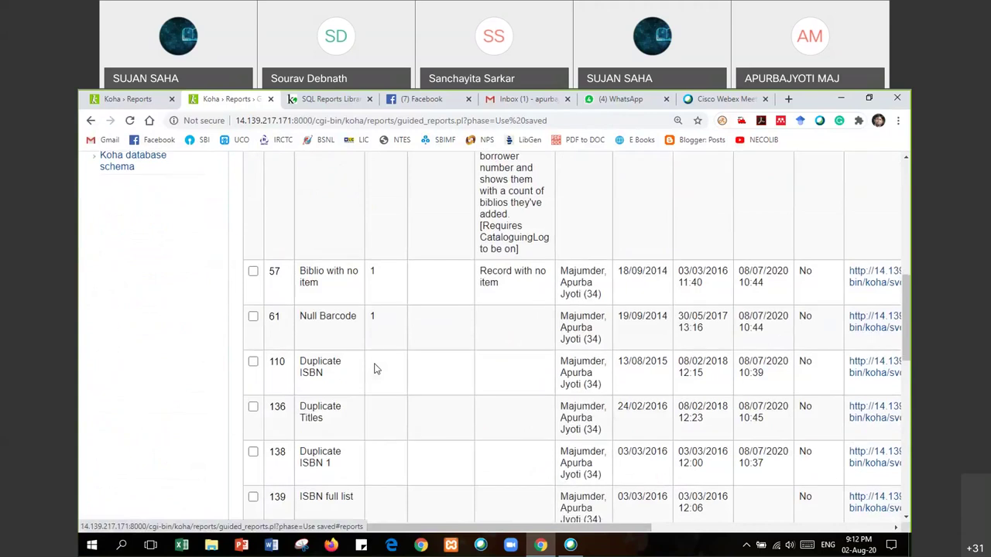
{"action": "scroll", "coordinate": [374, 369], "scroll_direction": "down", "scroll_amount": 4}
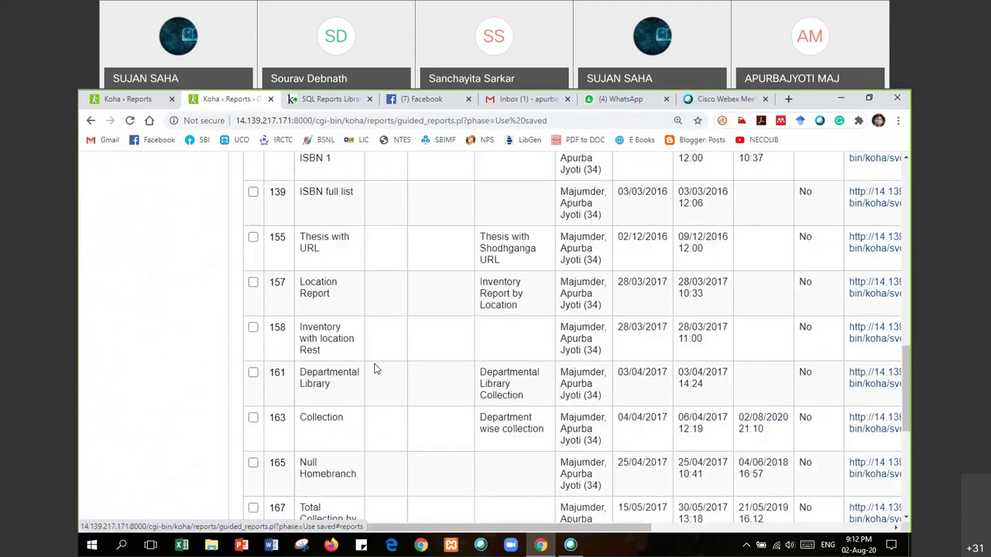
{"action": "scroll", "coordinate": [374, 369], "scroll_direction": "down", "scroll_amount": 1}
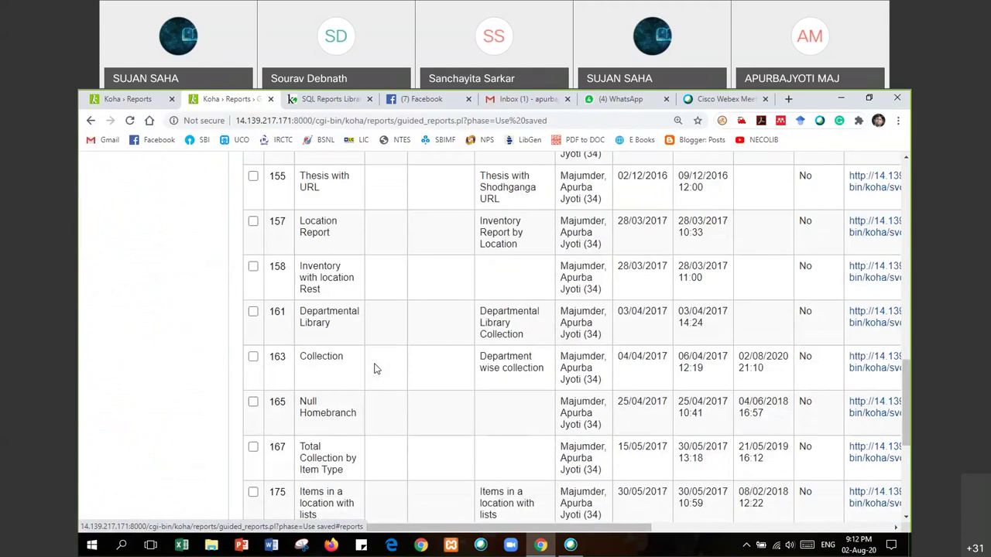
{"action": "scroll", "coordinate": [374, 369], "scroll_direction": "down", "scroll_amount": 2}
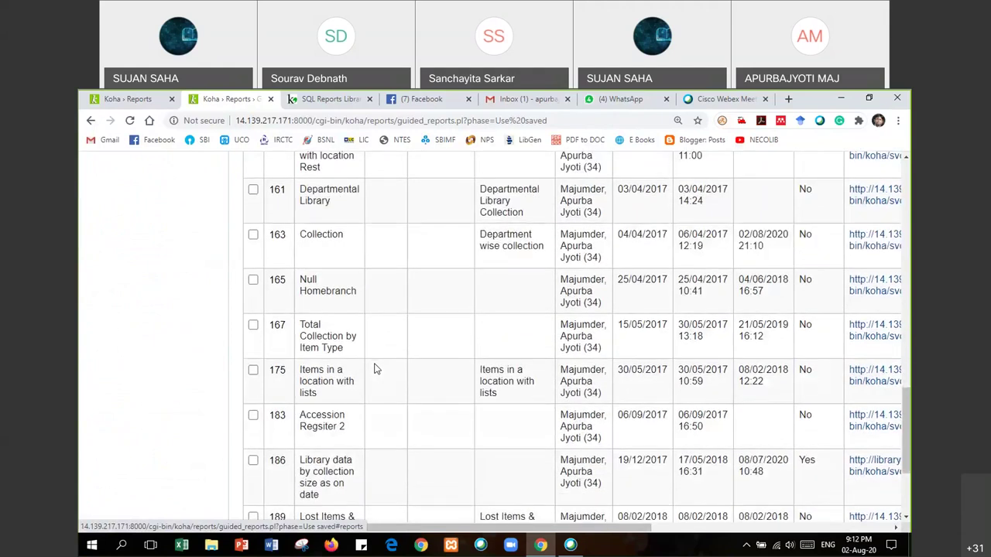
{"action": "left_click", "coordinate": [254, 190]}
{"action": "left_click", "coordinate": [253, 326]}
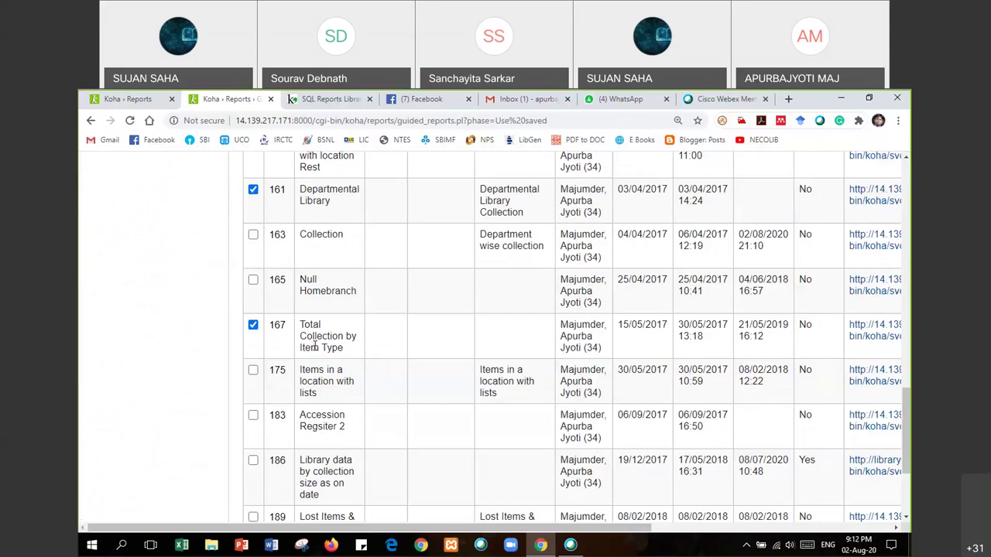
Run the Total Collection by Item Type report with its Added before date left empty.
{"action": "scroll", "coordinate": [315, 348], "scroll_direction": "right", "scroll_amount": 10}
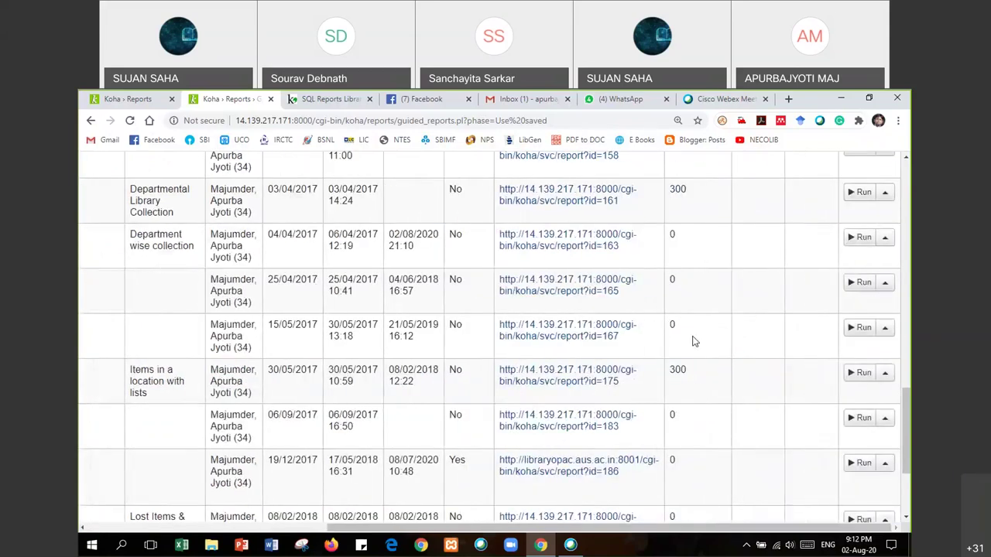
{"action": "left_click", "coordinate": [860, 329]}
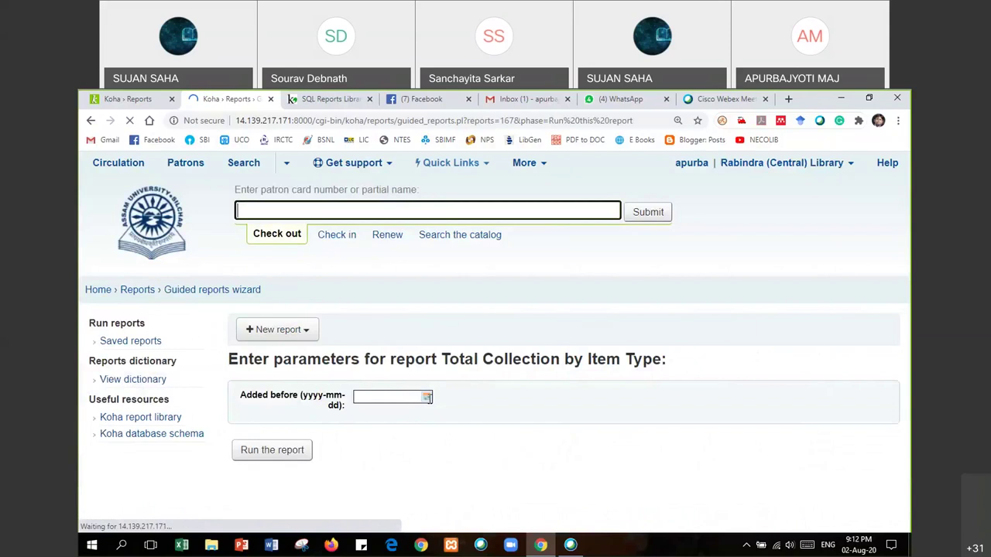
{"action": "left_click", "coordinate": [427, 397]}
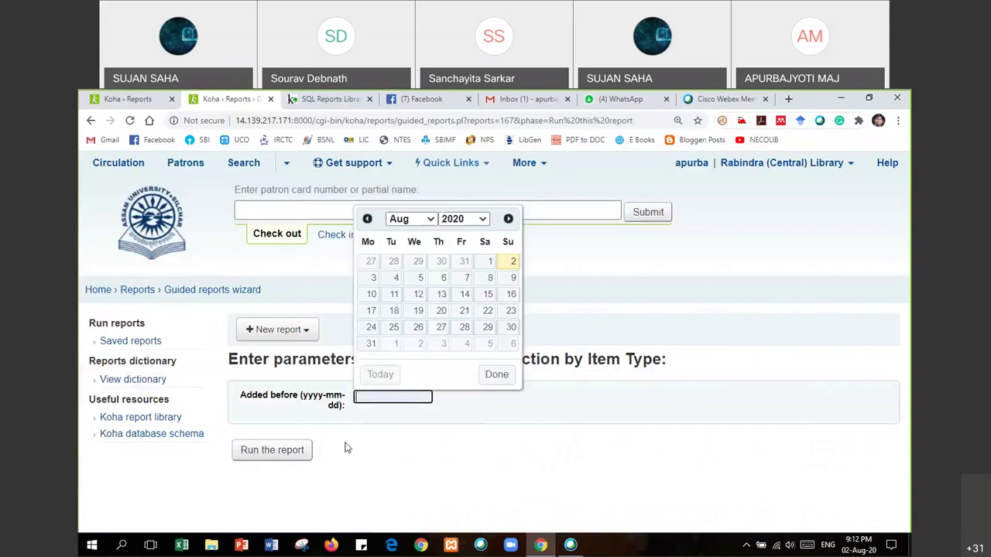
{"action": "left_click", "coordinate": [262, 450]}
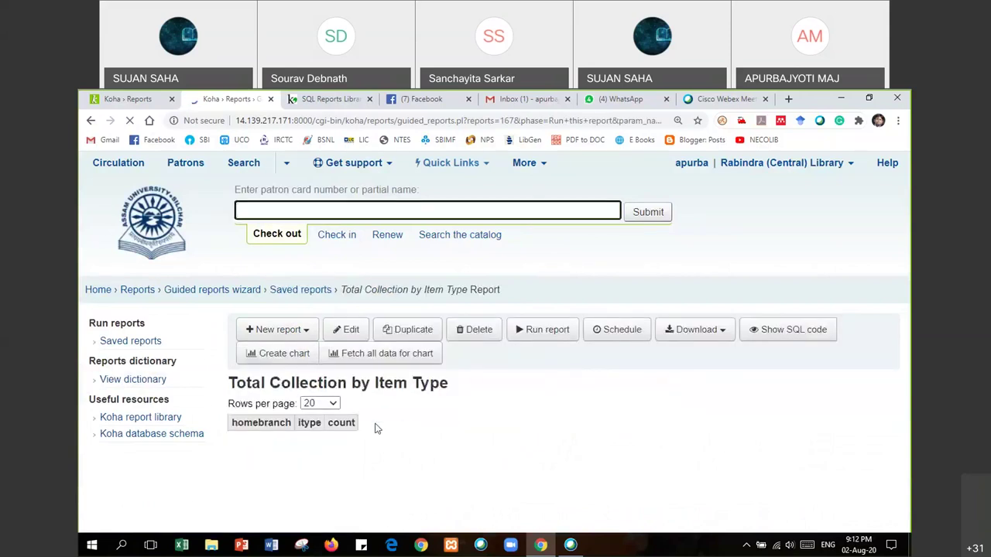
Rerun the Total Collection by Item Type report with 01/08/2020 as the Added before date.
{"action": "left_click", "coordinate": [557, 331]}
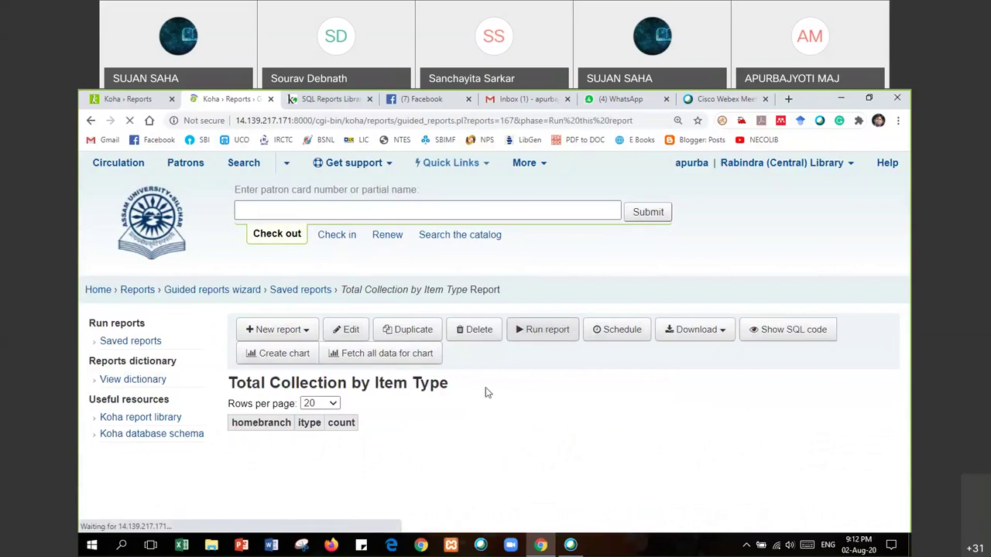
{"action": "left_click", "coordinate": [407, 397]}
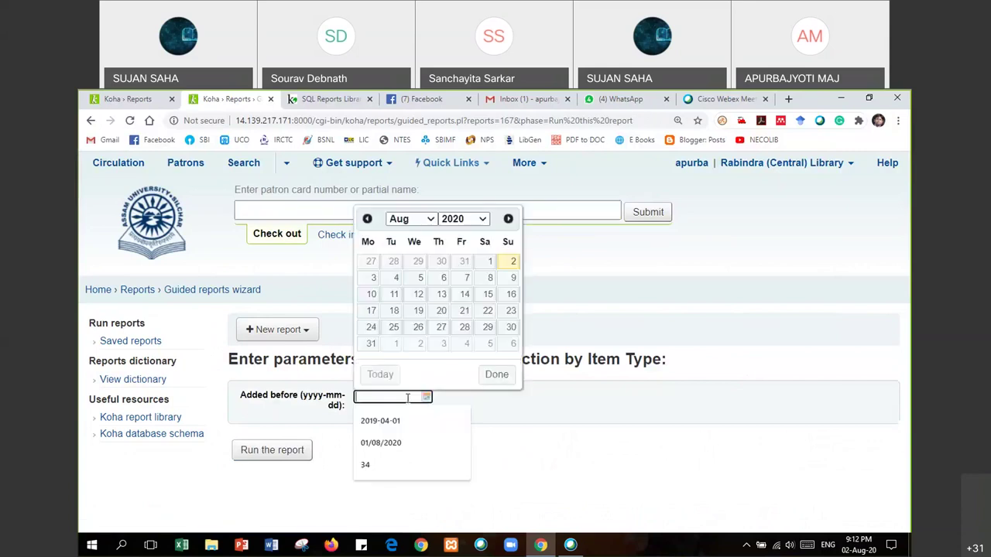
{"action": "key", "text": "Escape"}
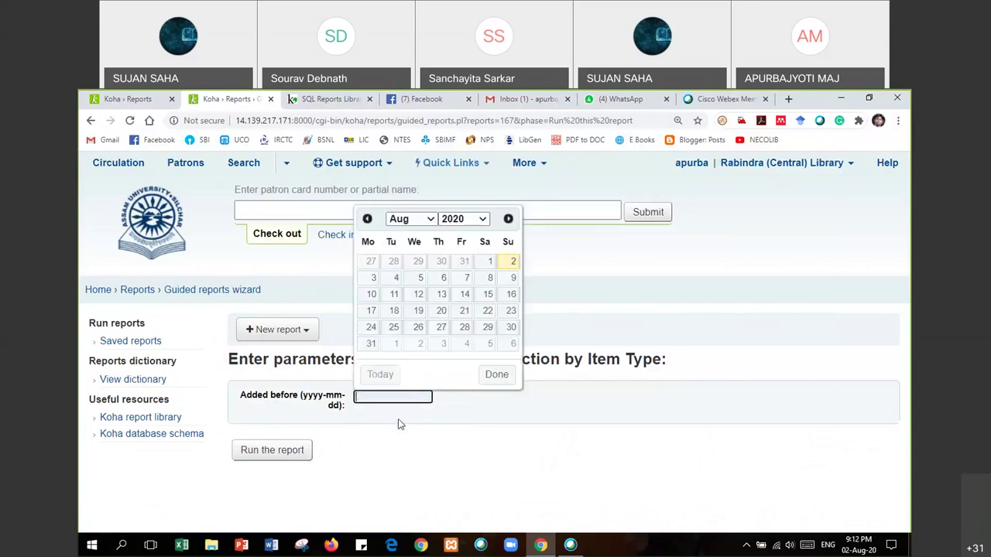
{"action": "left_click", "coordinate": [490, 262]}
{"action": "left_click", "coordinate": [272, 450]}
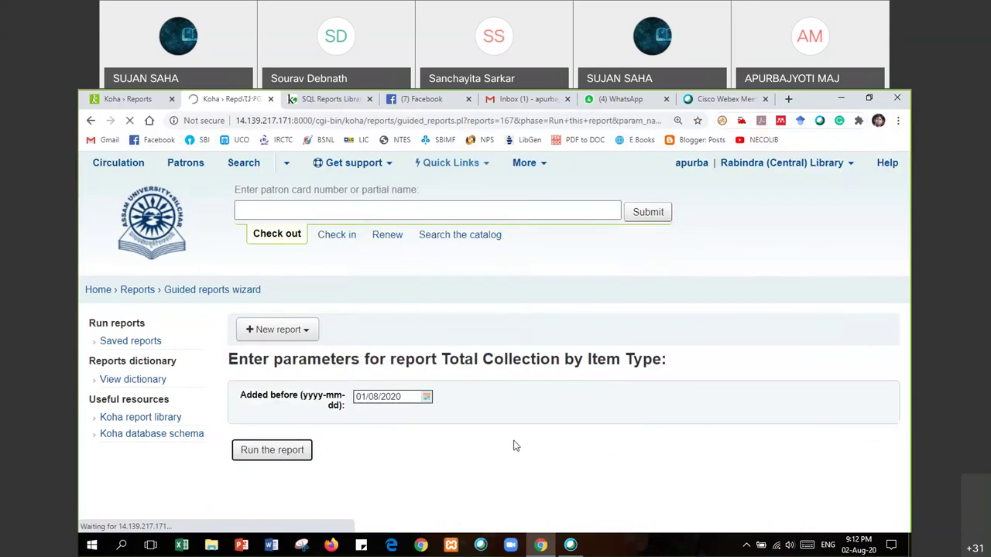
Draw a pie chart of the results with homebranch as the x column and itype and count as y columns, and compare it with the table.
{"action": "scroll", "coordinate": [499, 443], "scroll_direction": "down", "scroll_amount": 2}
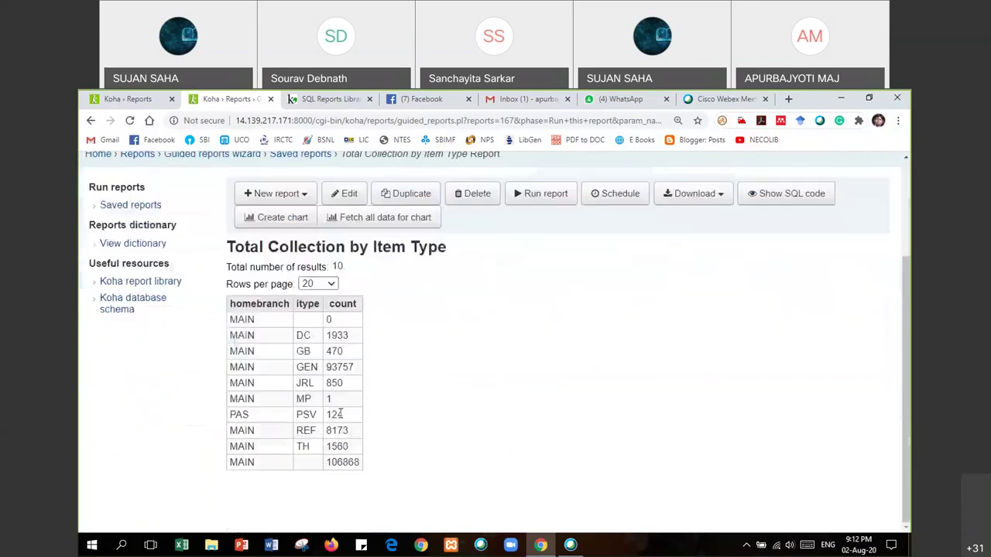
{"action": "left_click", "coordinate": [272, 222]}
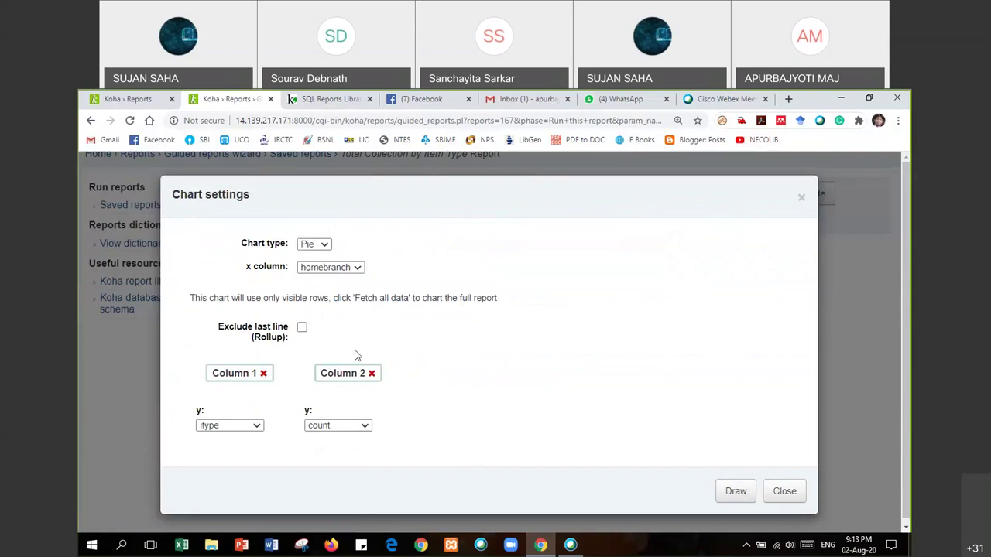
{"action": "left_click", "coordinate": [734, 492]}
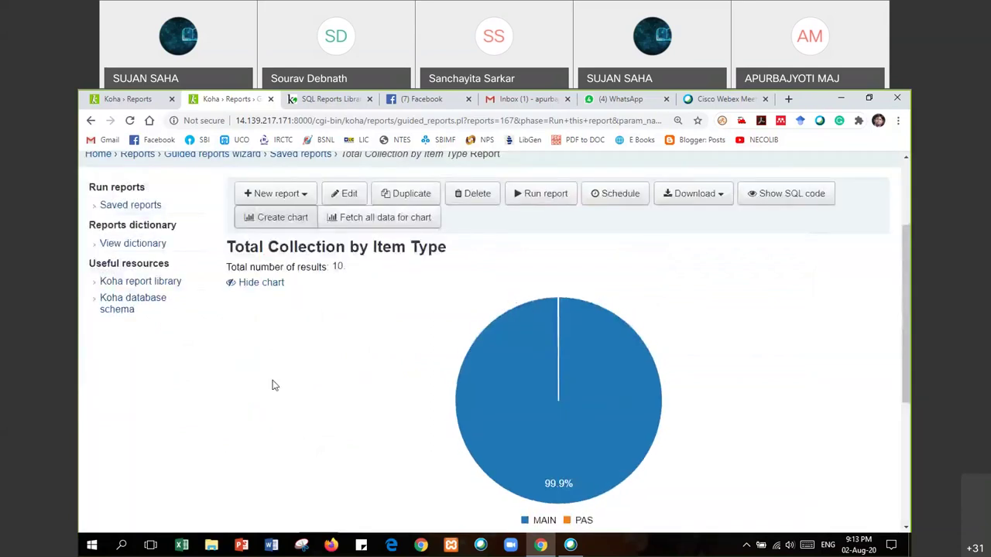
{"action": "scroll", "coordinate": [271, 382], "scroll_direction": "down", "scroll_amount": 3}
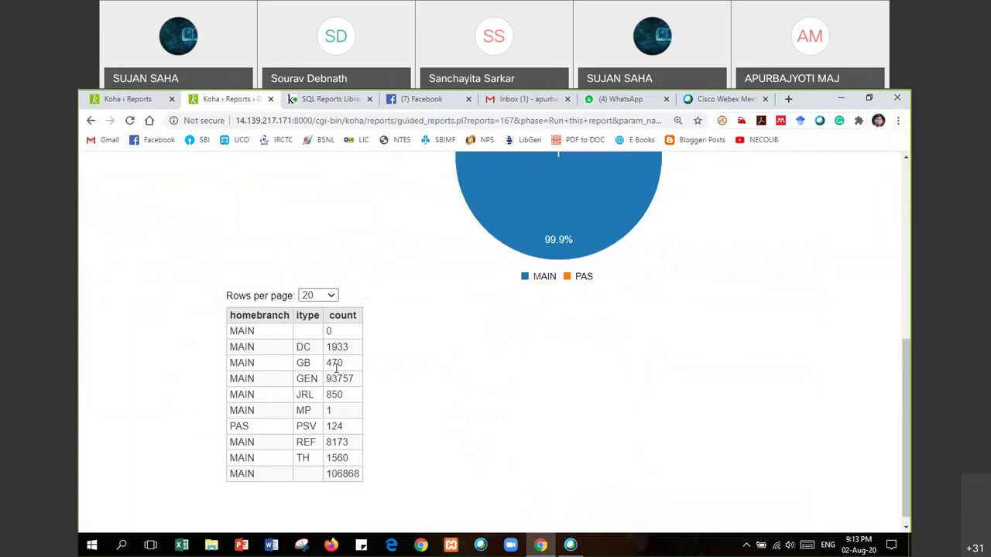
{"action": "scroll", "coordinate": [393, 382], "scroll_direction": "up", "scroll_amount": 2}
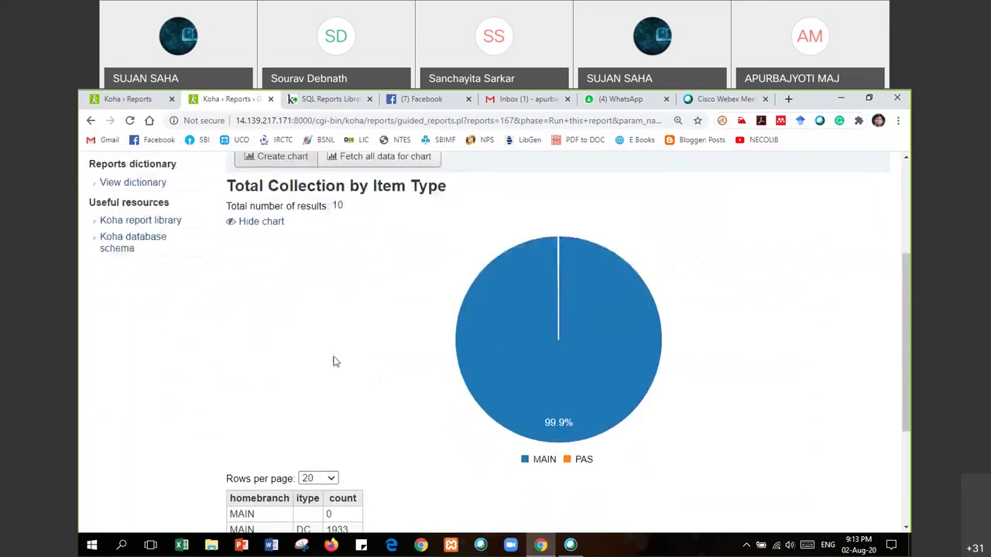
{"action": "scroll", "coordinate": [333, 364], "scroll_direction": "down", "scroll_amount": 1}
{"action": "scroll", "coordinate": [333, 364], "scroll_direction": "up", "scroll_amount": 2}
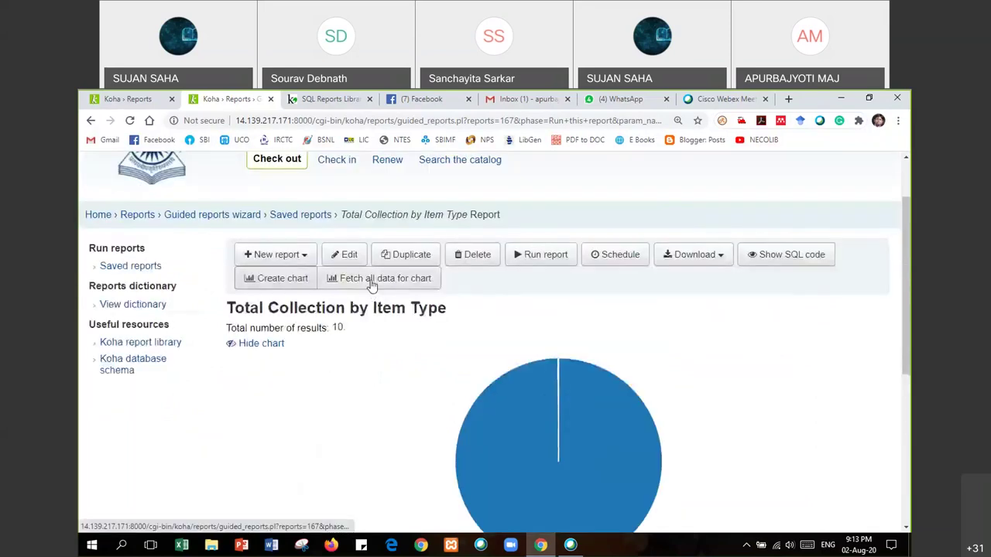
Fetch all the report's data for charting and check the y column choices in the chart settings without drawing a chart.
{"action": "left_click", "coordinate": [372, 284]}
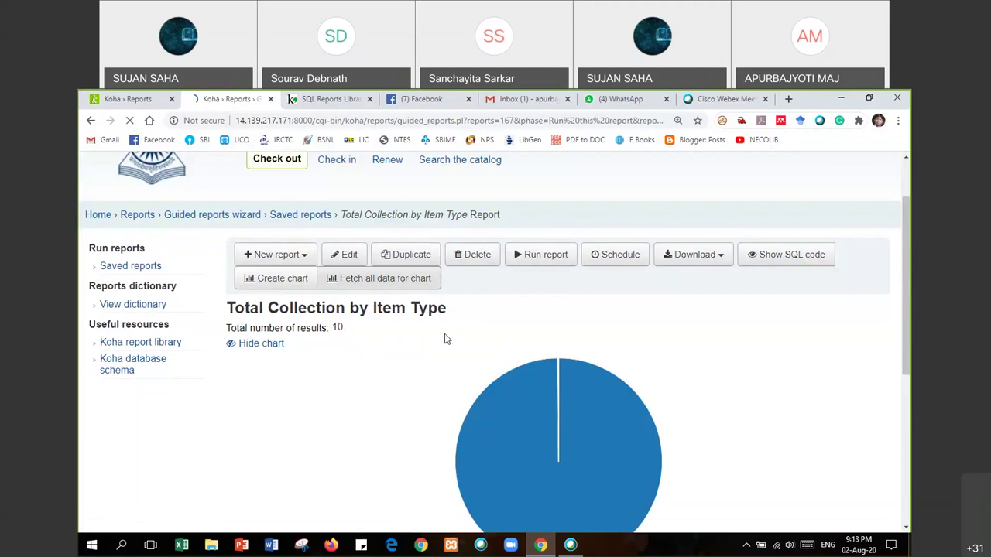
{"action": "scroll", "coordinate": [464, 333], "scroll_direction": "down", "scroll_amount": 2}
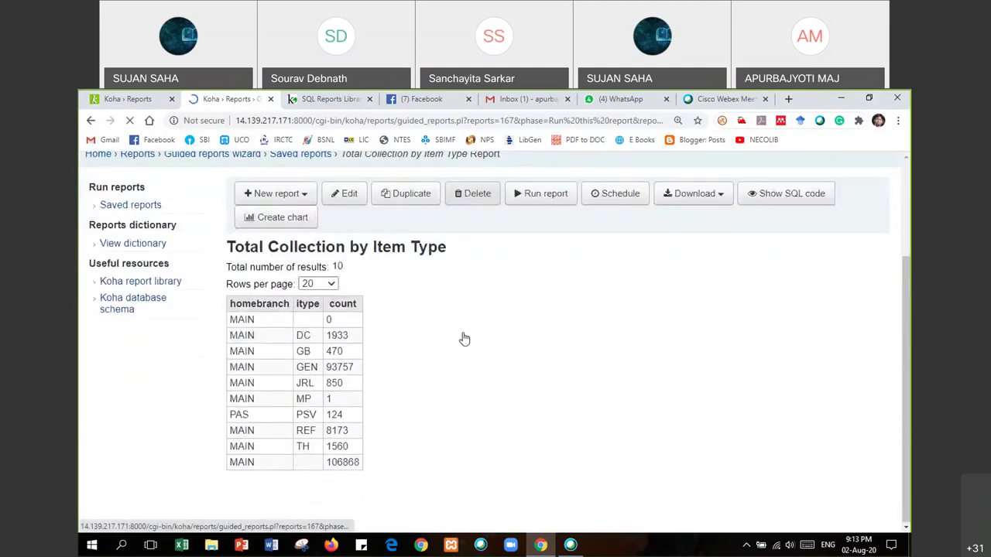
{"action": "left_click", "coordinate": [280, 219]}
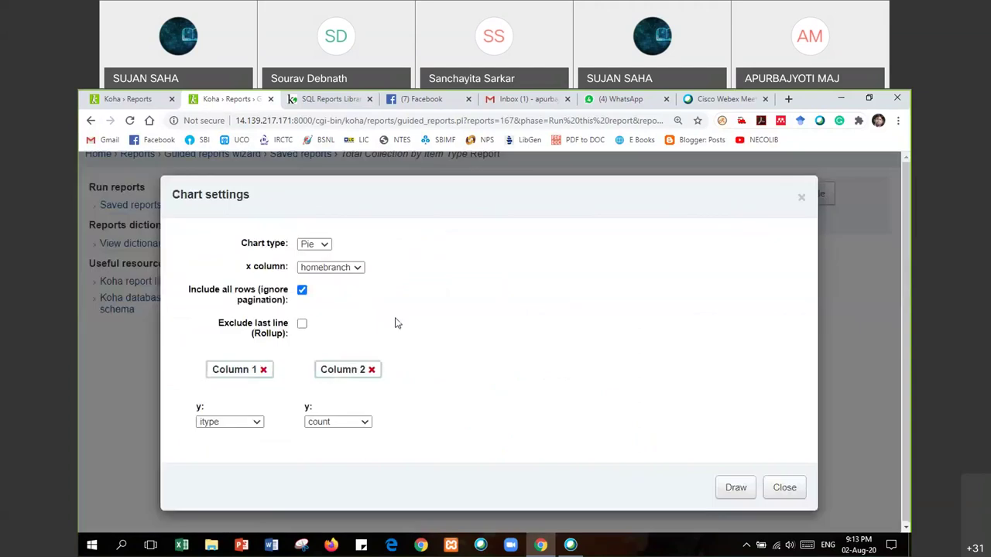
{"action": "left_click", "coordinate": [367, 426]}
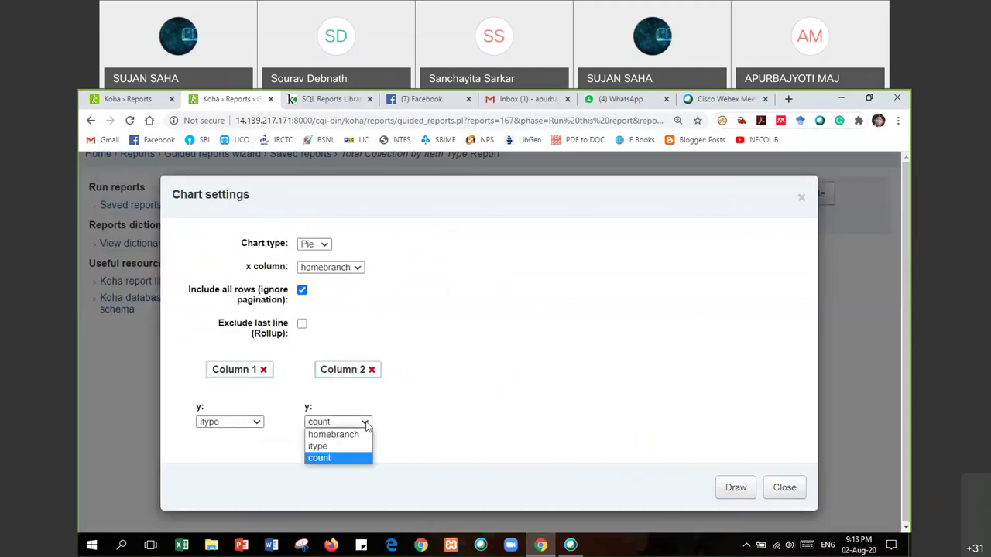
{"action": "left_click", "coordinate": [367, 426]}
{"action": "left_click", "coordinate": [260, 425]}
{"action": "left_click", "coordinate": [260, 426]}
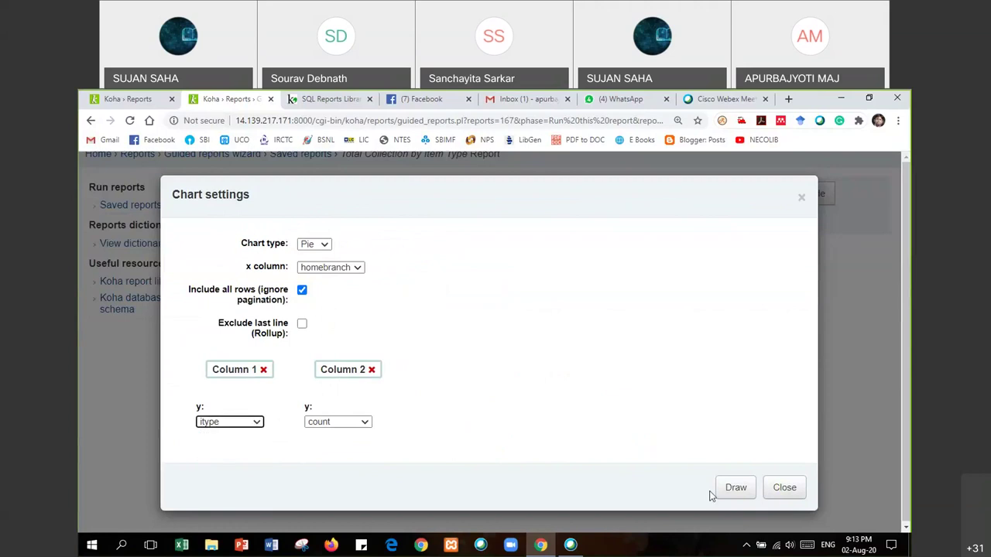
{"action": "left_click", "coordinate": [791, 493]}
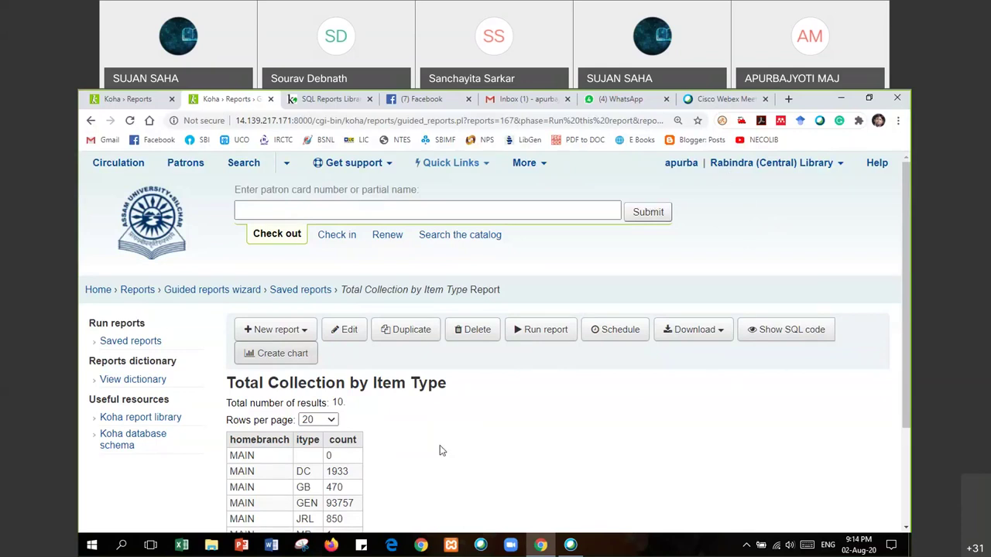
Open the staff home page and examine the branch-wise library statistics and the main branch item type breakup.
{"action": "left_click", "coordinate": [96, 291]}
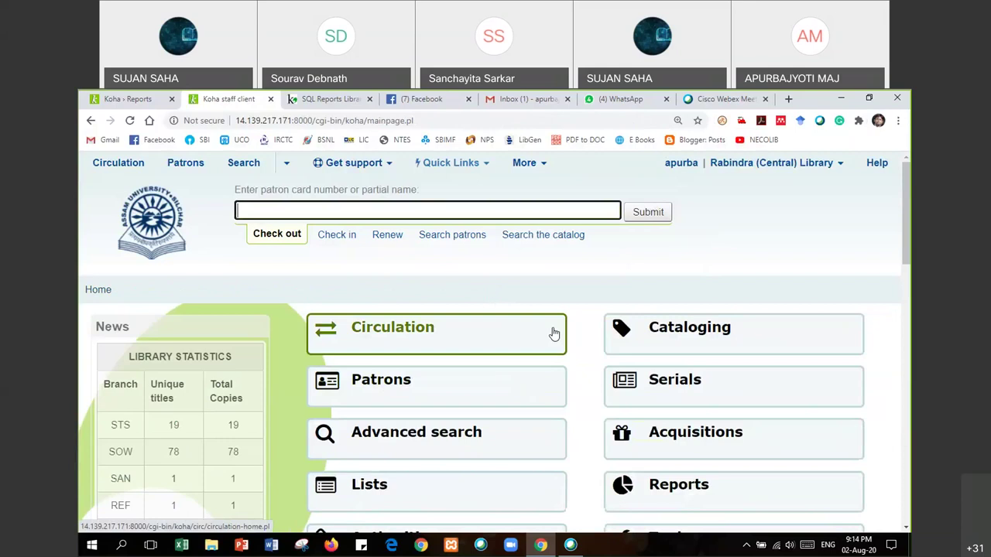
{"action": "scroll", "coordinate": [571, 348], "scroll_direction": "down", "scroll_amount": 3}
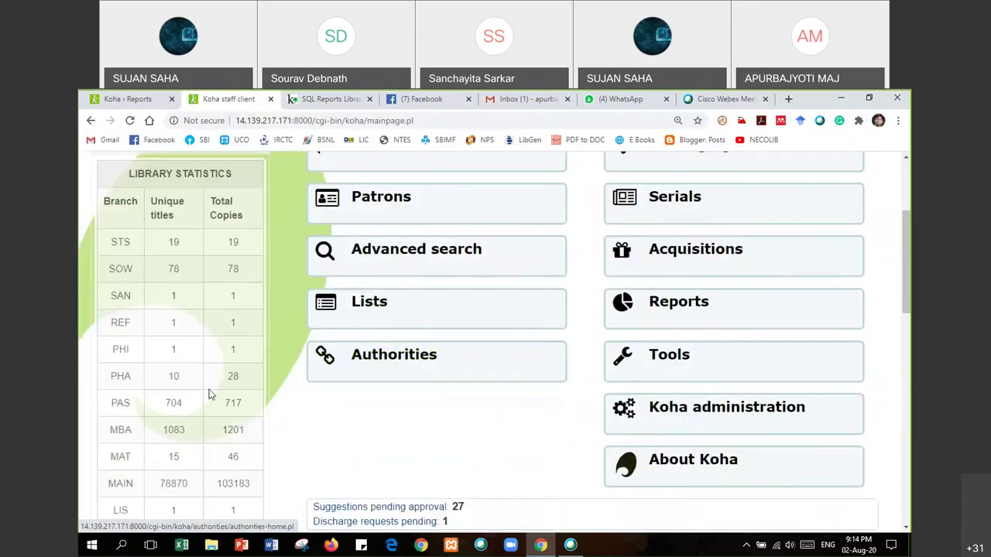
{"action": "scroll", "coordinate": [219, 395], "scroll_direction": "down", "scroll_amount": 7}
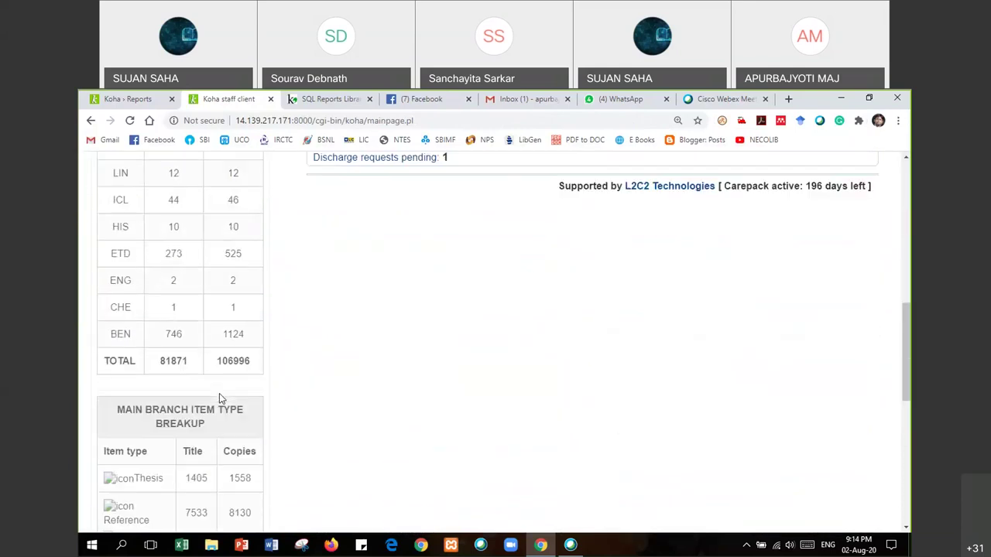
{"action": "scroll", "coordinate": [219, 399], "scroll_direction": "down", "scroll_amount": 4}
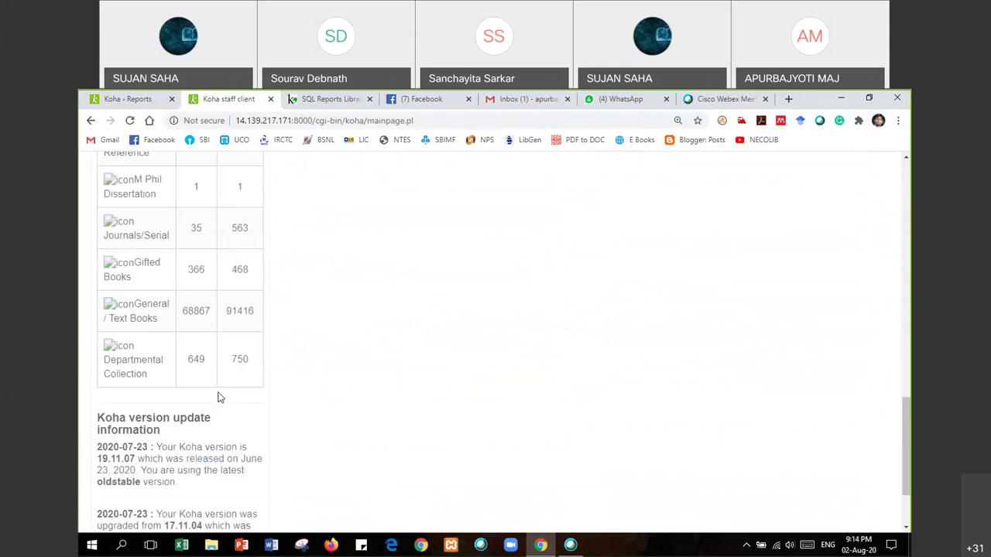
{"action": "scroll", "coordinate": [217, 398], "scroll_direction": "up", "scroll_amount": 2}
{"action": "scroll", "coordinate": [219, 396], "scroll_direction": "up", "scroll_amount": 1}
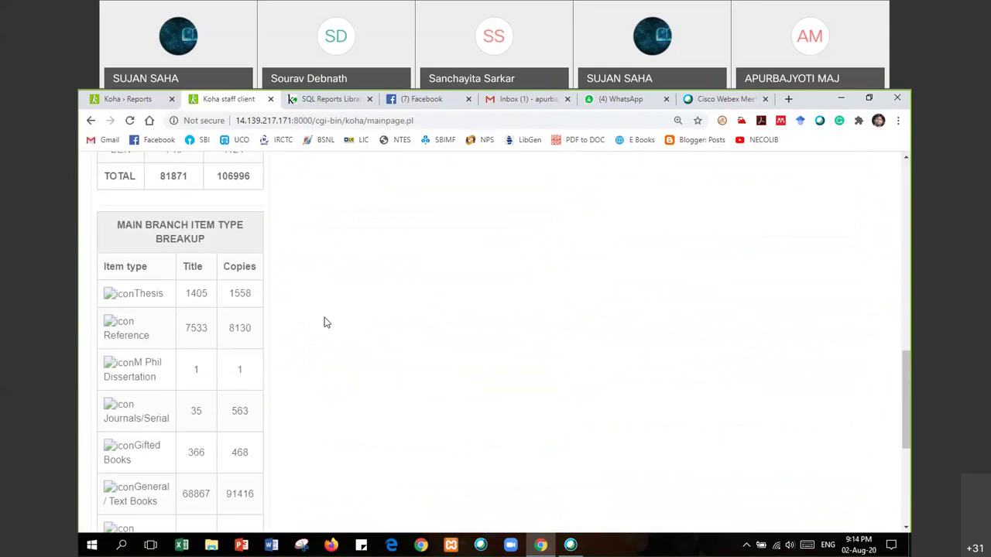
Read through the home page news, covering the branch statistics, the item type breakup and the Koha version update information.
{"action": "scroll", "coordinate": [325, 323], "scroll_direction": "up", "scroll_amount": 6}
{"action": "scroll", "coordinate": [325, 323], "scroll_direction": "up", "scroll_amount": 4}
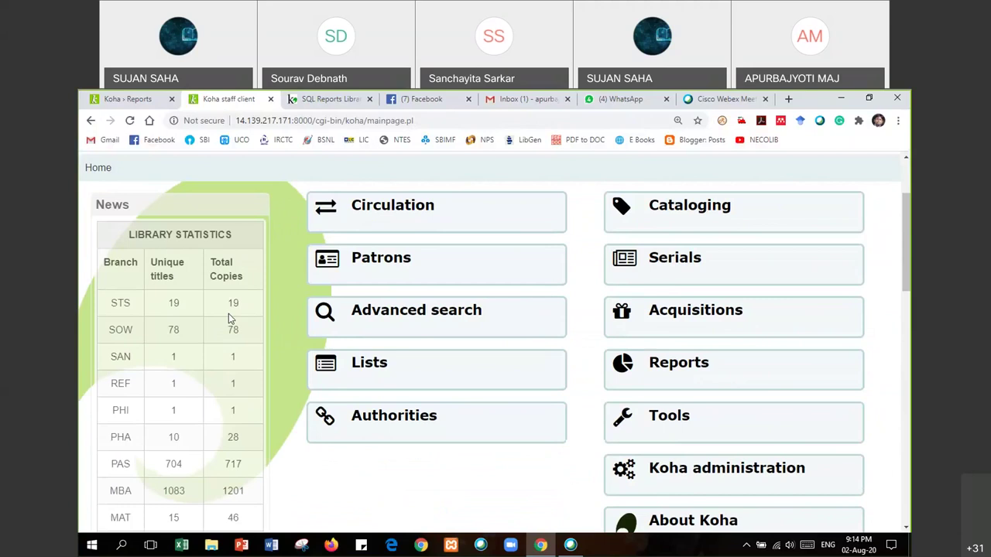
{"action": "scroll", "coordinate": [229, 316], "scroll_direction": "down", "scroll_amount": 1}
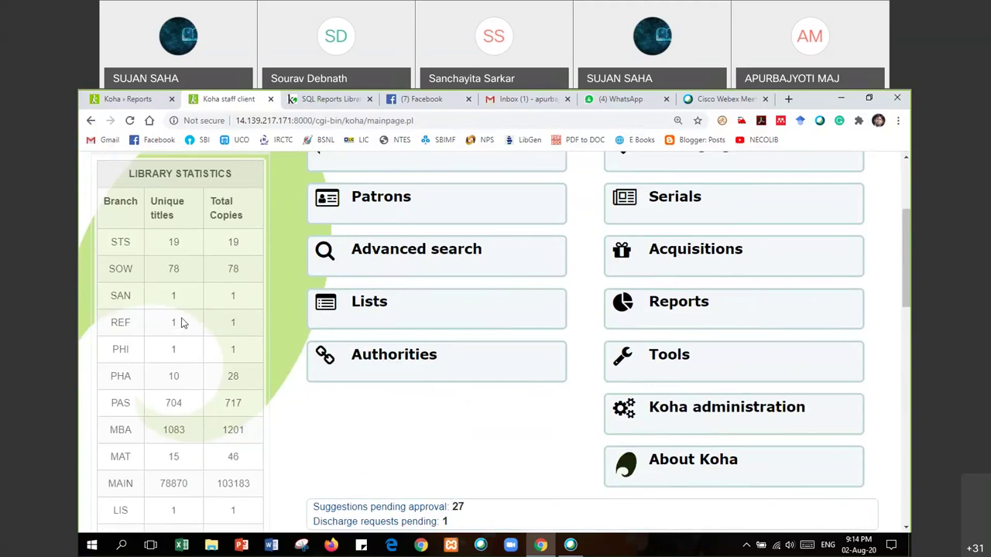
{"action": "scroll", "coordinate": [191, 318], "scroll_direction": "down", "scroll_amount": 1}
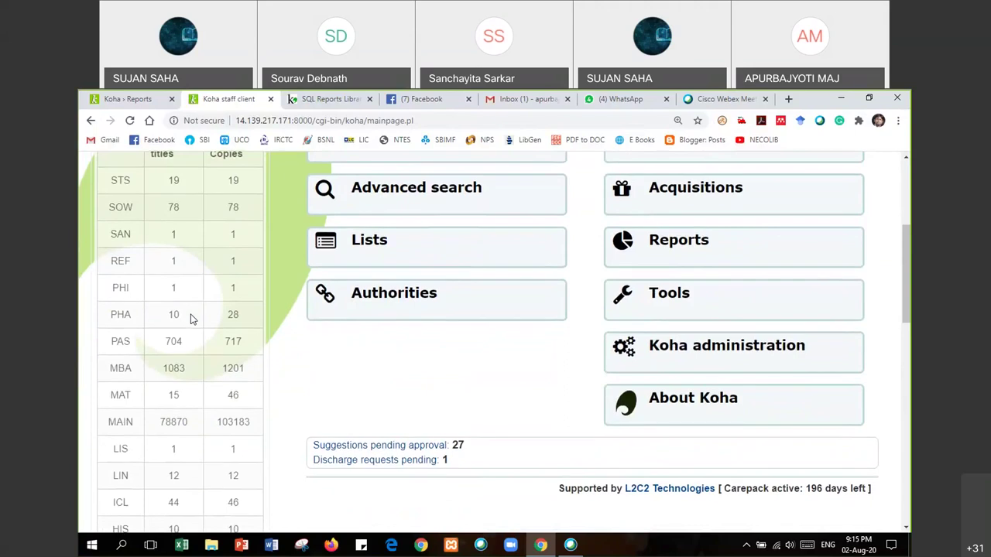
{"action": "scroll", "coordinate": [190, 318], "scroll_direction": "down", "scroll_amount": 5}
{"action": "scroll", "coordinate": [192, 321], "scroll_direction": "down", "scroll_amount": 4}
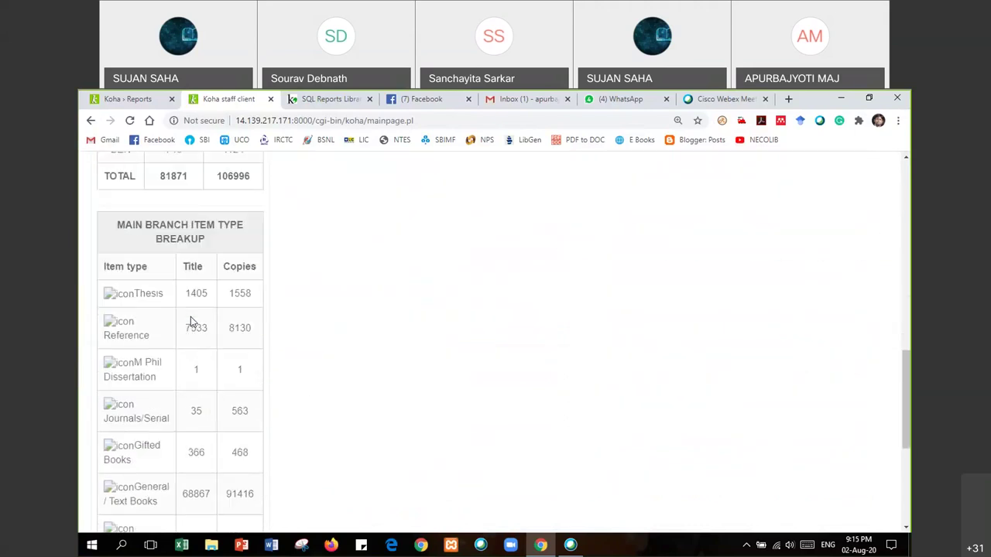
{"action": "scroll", "coordinate": [192, 322], "scroll_direction": "down", "scroll_amount": 4}
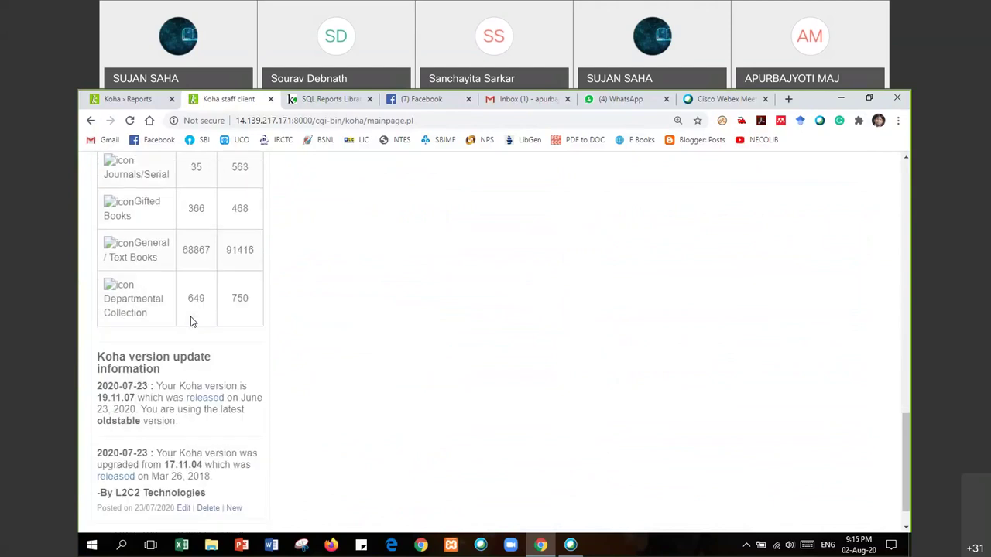
{"action": "scroll", "coordinate": [192, 322], "scroll_direction": "up", "scroll_amount": 8}
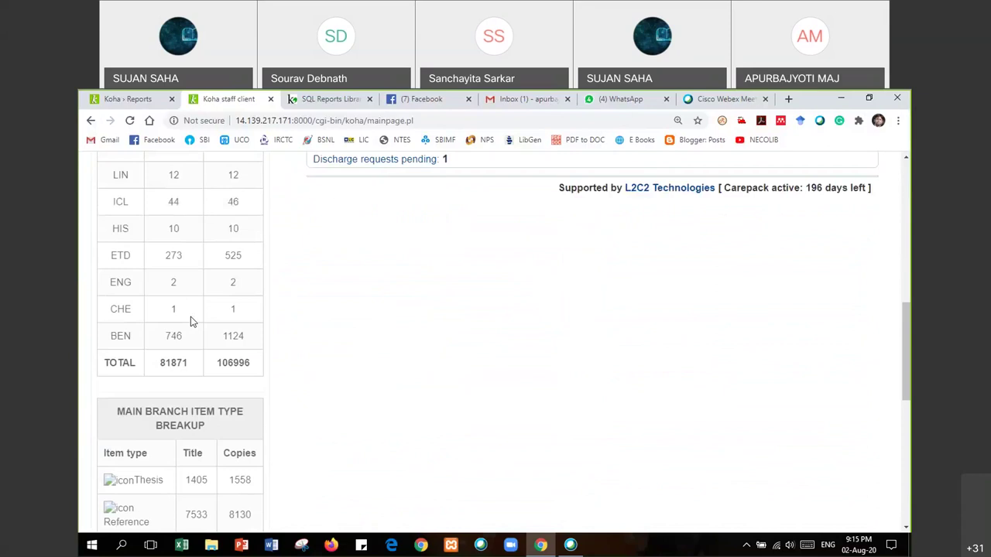
{"action": "scroll", "coordinate": [192, 322], "scroll_direction": "up", "scroll_amount": 10}
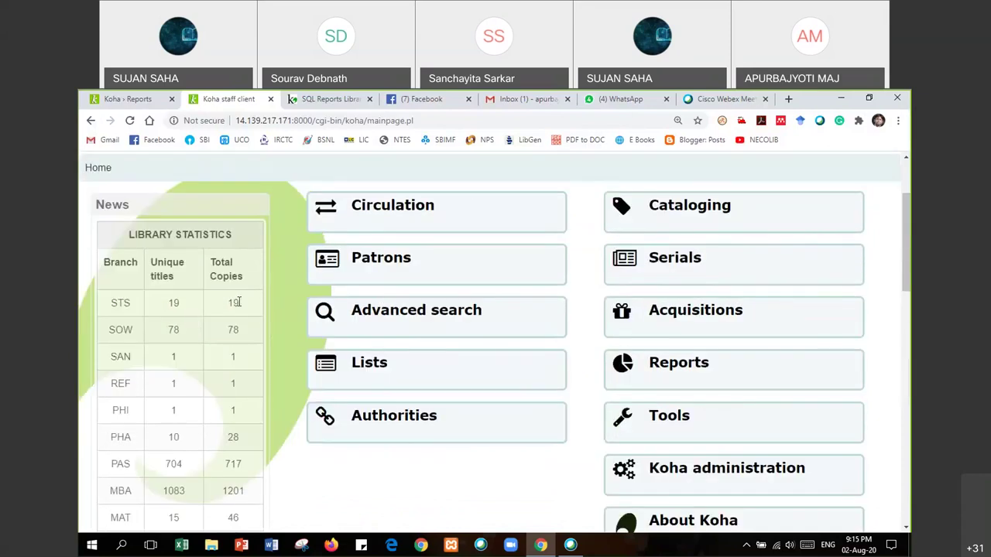
Compare the branch-wise title and copy totals with the title and copy figures per item type of the main branch.
{"action": "scroll", "coordinate": [229, 354], "scroll_direction": "down", "scroll_amount": 10}
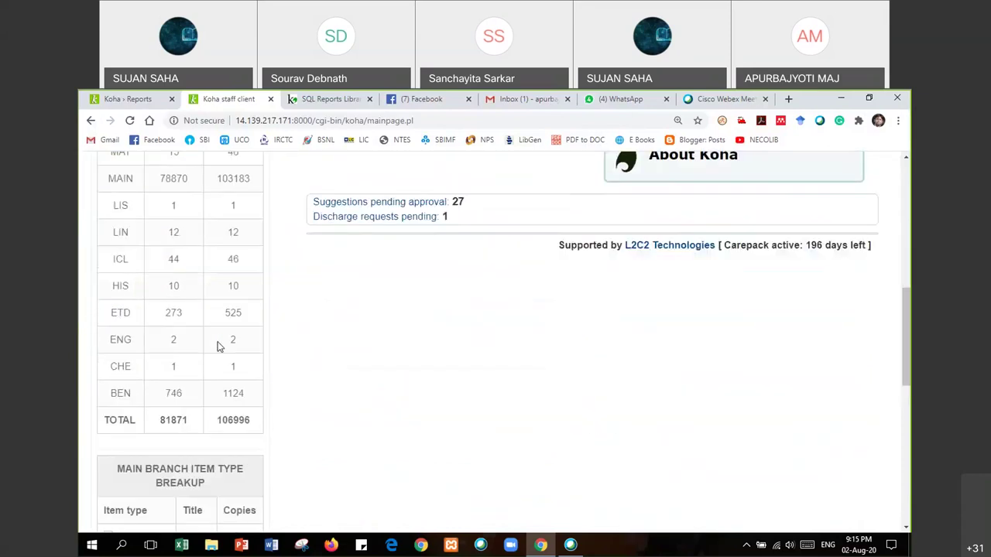
{"action": "scroll", "coordinate": [222, 350], "scroll_direction": "down", "scroll_amount": 4}
{"action": "scroll", "coordinate": [225, 321], "scroll_direction": "down", "scroll_amount": 4}
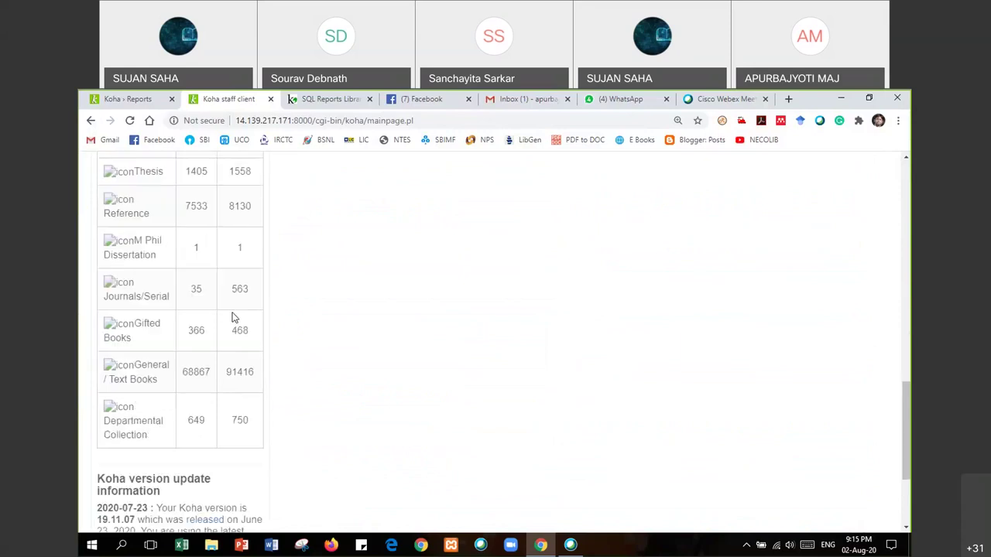
{"action": "scroll", "coordinate": [233, 317], "scroll_direction": "up", "scroll_amount": 9}
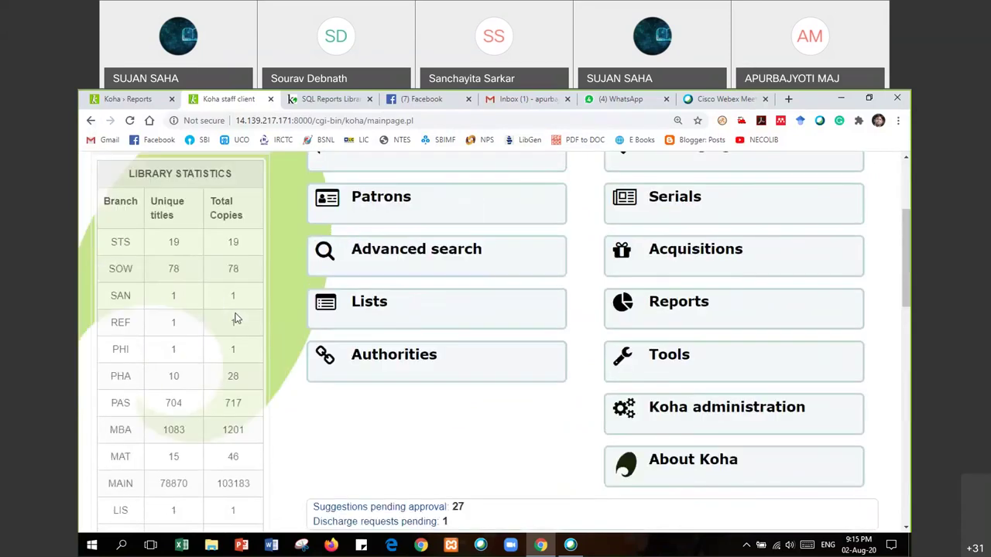
{"action": "scroll", "coordinate": [240, 319], "scroll_direction": "down", "scroll_amount": 14}
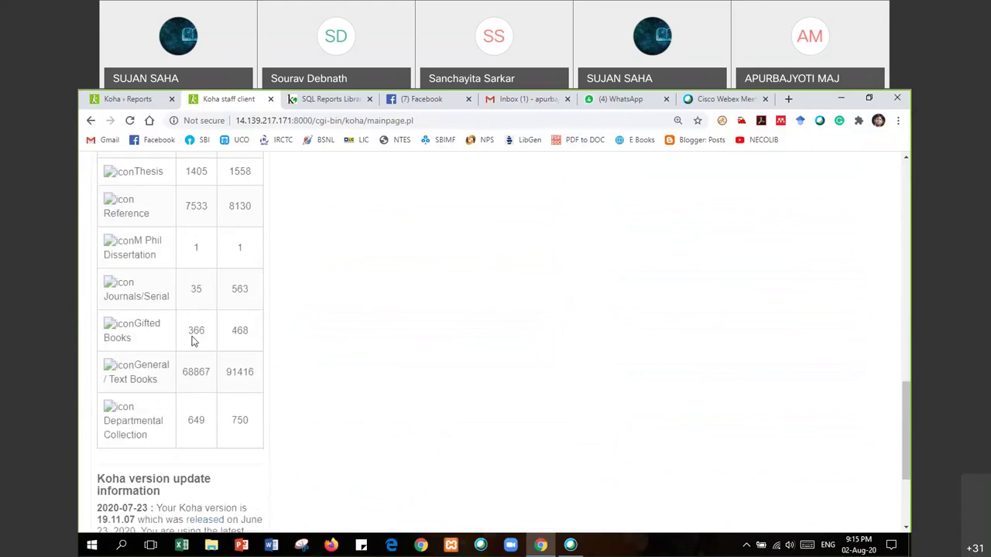
{"action": "scroll", "coordinate": [214, 400], "scroll_direction": "up", "scroll_amount": 1}
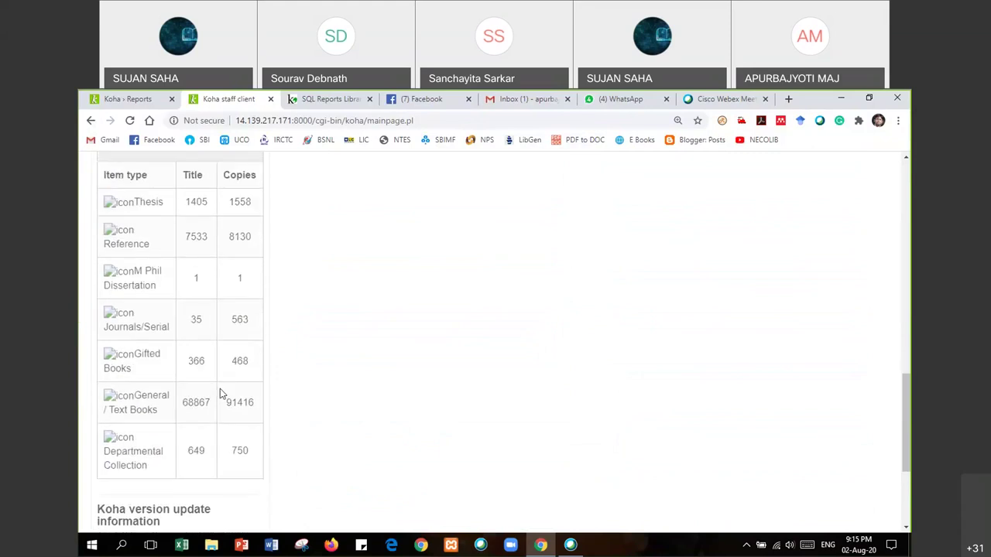
{"action": "scroll", "coordinate": [354, 388], "scroll_direction": "up", "scroll_amount": 6}
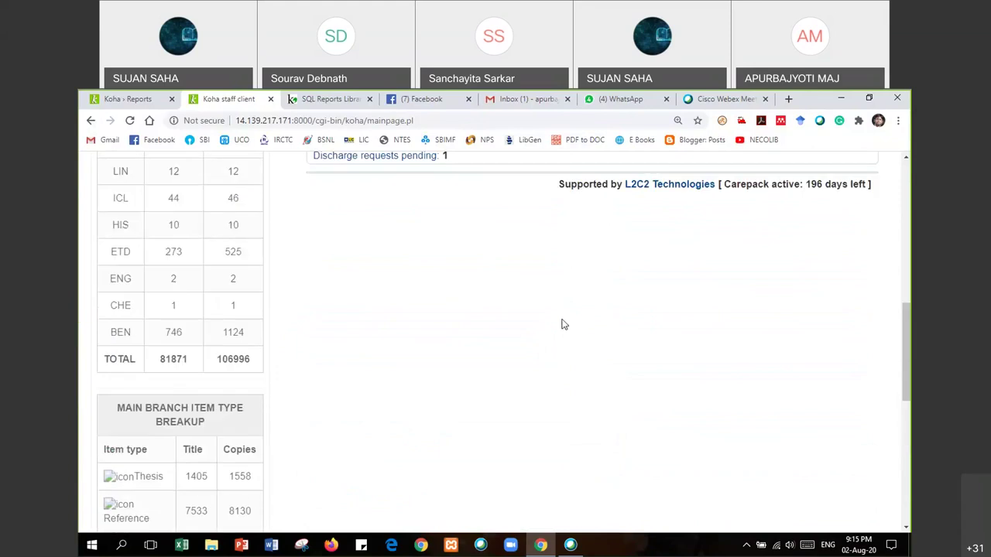
{"action": "scroll", "coordinate": [464, 328], "scroll_direction": "down", "scroll_amount": 5}
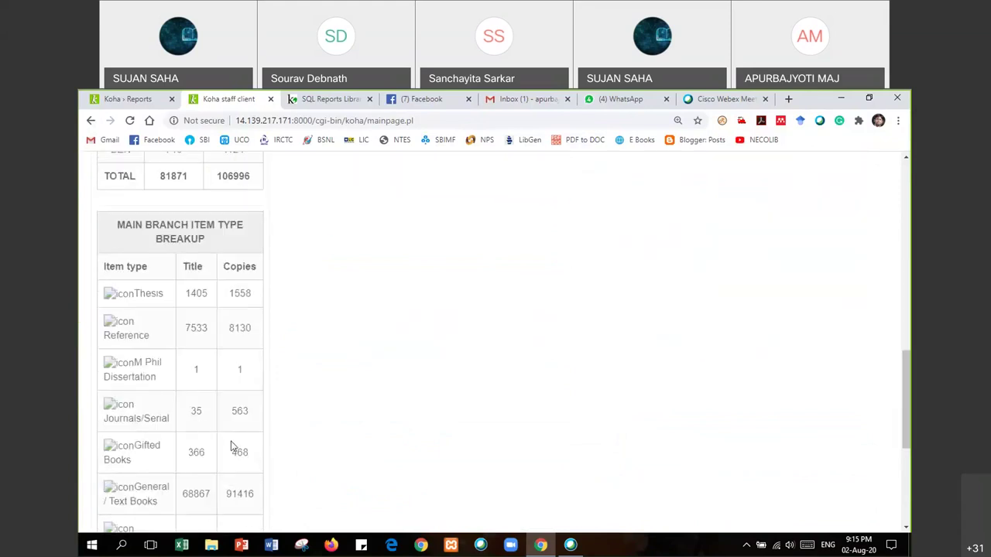
{"action": "scroll", "coordinate": [255, 413], "scroll_direction": "down", "scroll_amount": 2}
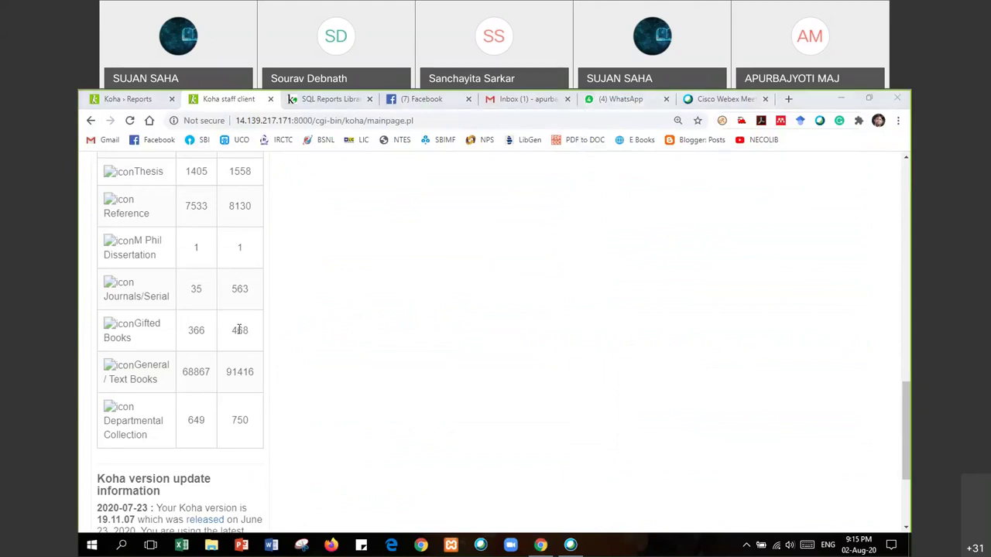
Open the saved reports from the Reports module and show only the Circulation group.
{"action": "scroll", "coordinate": [239, 329], "scroll_direction": "up", "scroll_amount": 5}
{"action": "scroll", "coordinate": [239, 329], "scroll_direction": "up", "scroll_amount": 3}
{"action": "scroll", "coordinate": [240, 329], "scroll_direction": "up", "scroll_amount": 3}
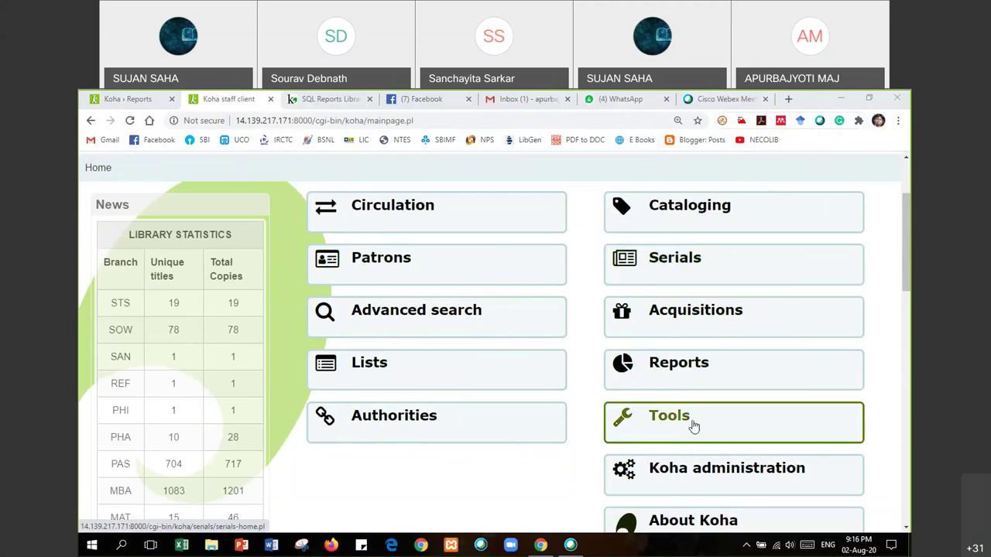
{"action": "left_click", "coordinate": [671, 370]}
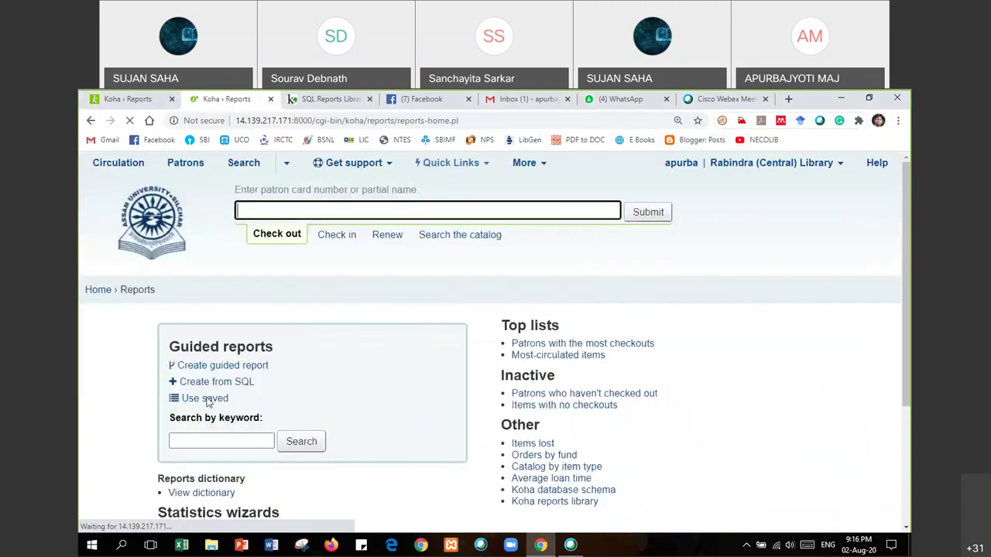
{"action": "left_click", "coordinate": [195, 399]}
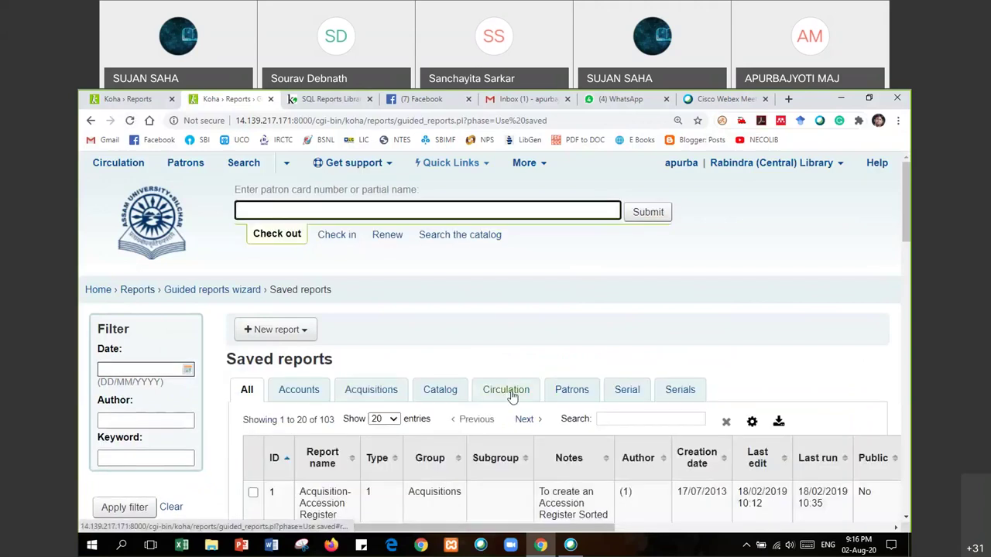
{"action": "left_click", "coordinate": [507, 391]}
{"action": "scroll", "coordinate": [464, 391], "scroll_direction": "down", "scroll_amount": 7}
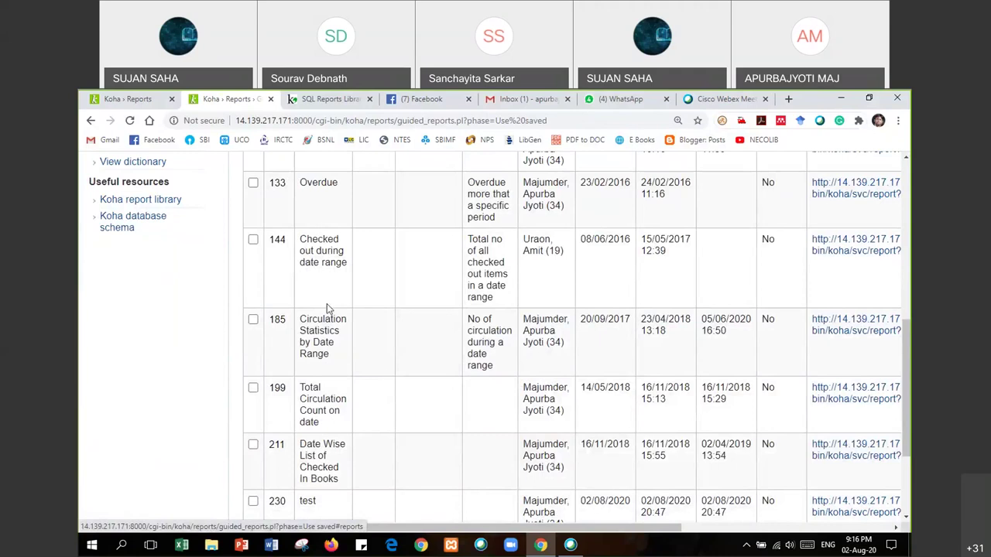
Mark the saved report "Checked out during date range" and open its run parameters.
{"action": "left_click", "coordinate": [253, 241]}
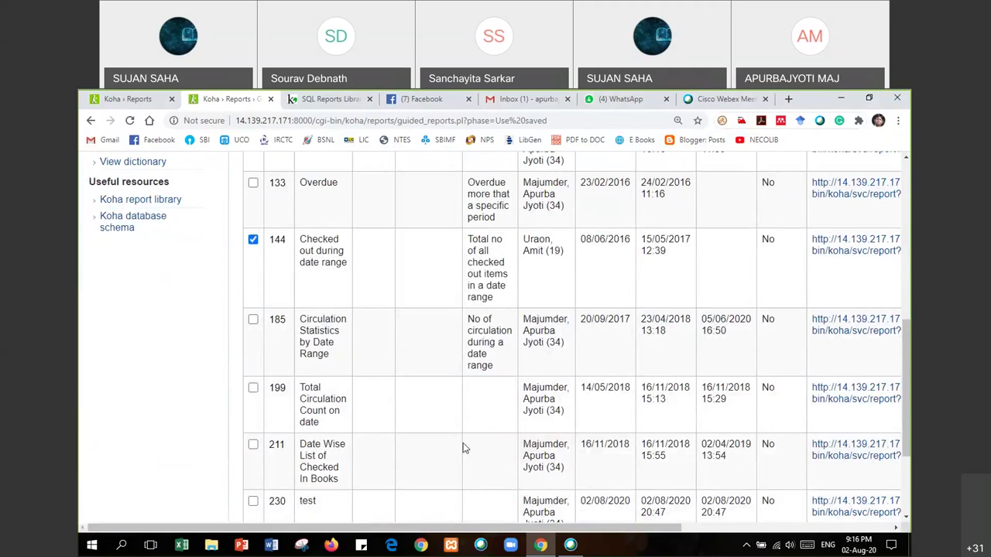
{"action": "scroll", "coordinate": [463, 448], "scroll_direction": "up", "scroll_amount": 2}
{"action": "scroll", "coordinate": [463, 445], "scroll_direction": "right", "scroll_amount": 4}
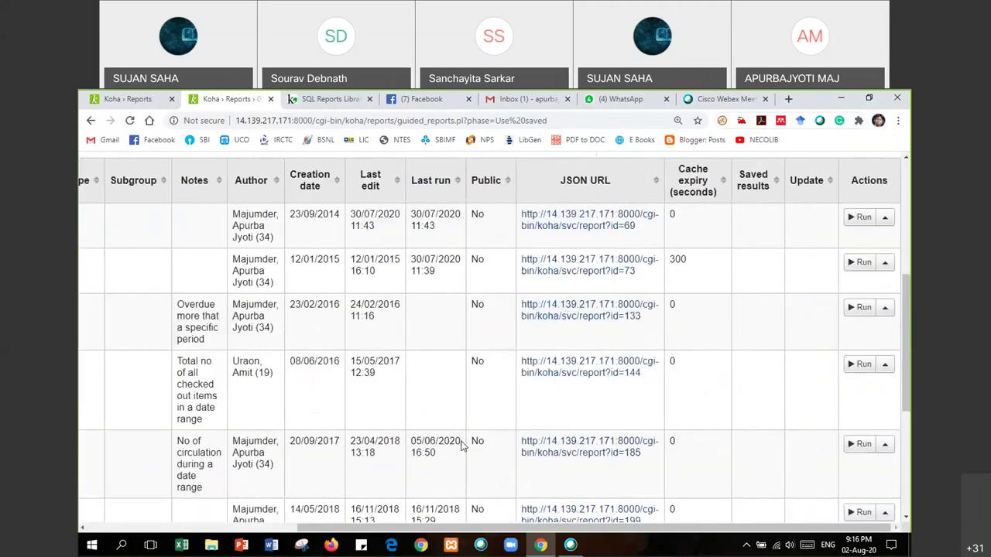
{"action": "left_click", "coordinate": [854, 367]}
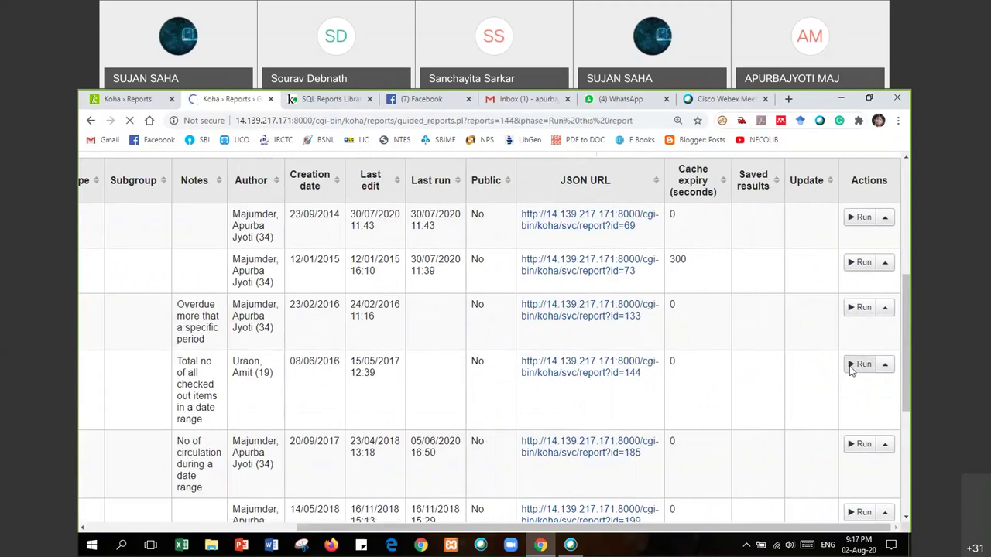
Set both the start and end dates to 06/02/2020 and run the checked-out items report.
{"action": "left_click", "coordinate": [408, 397]}
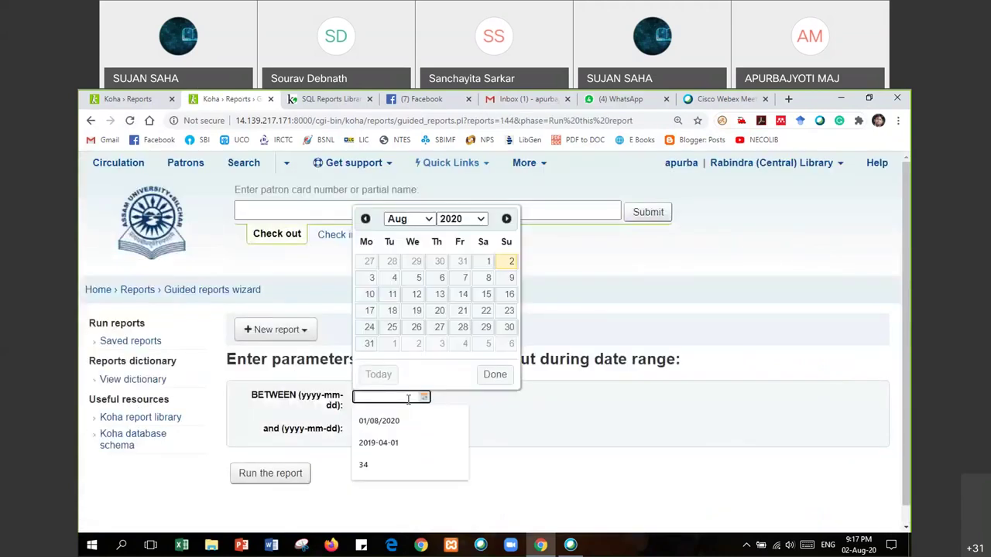
{"action": "left_click", "coordinate": [424, 223]}
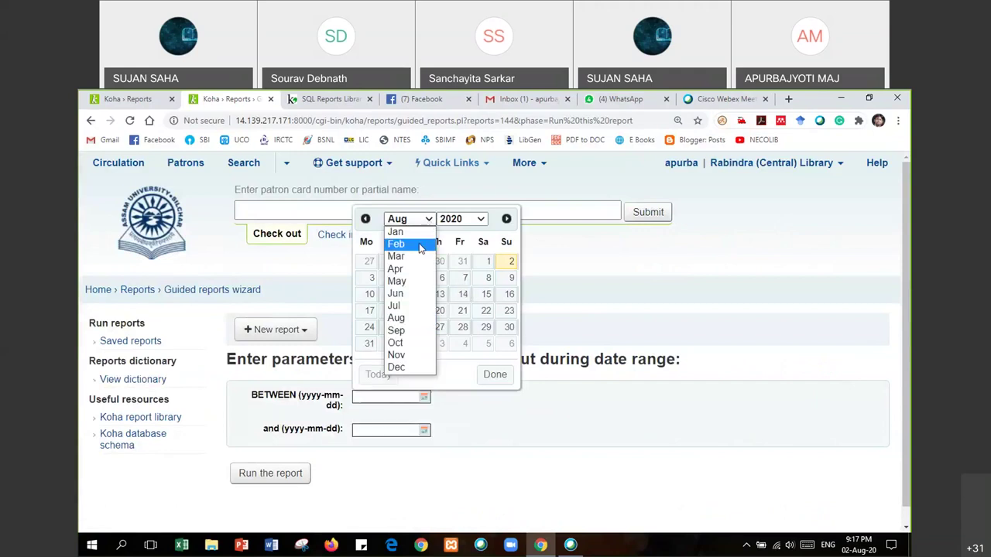
{"action": "left_click", "coordinate": [414, 244]}
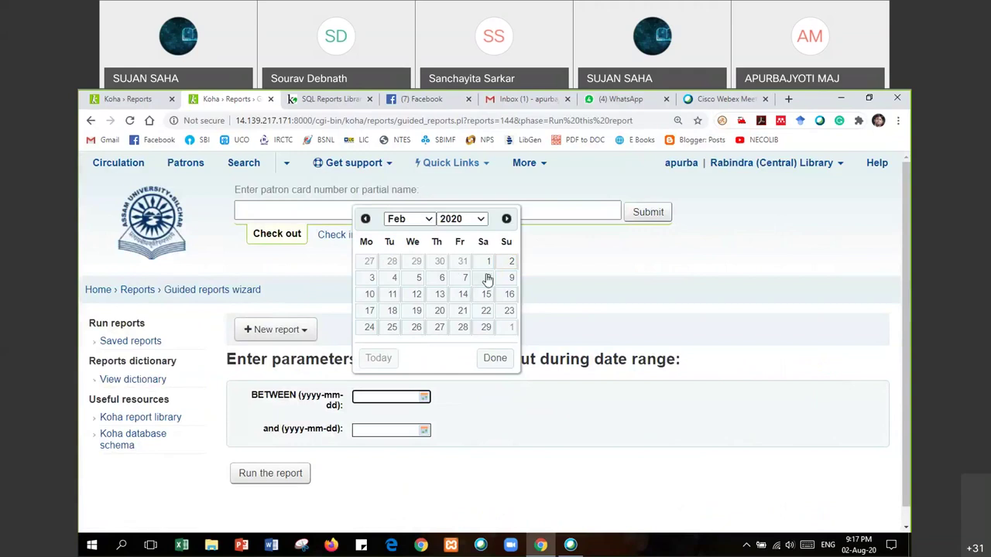
{"action": "left_click", "coordinate": [440, 278]}
{"action": "key", "text": "Tab"}
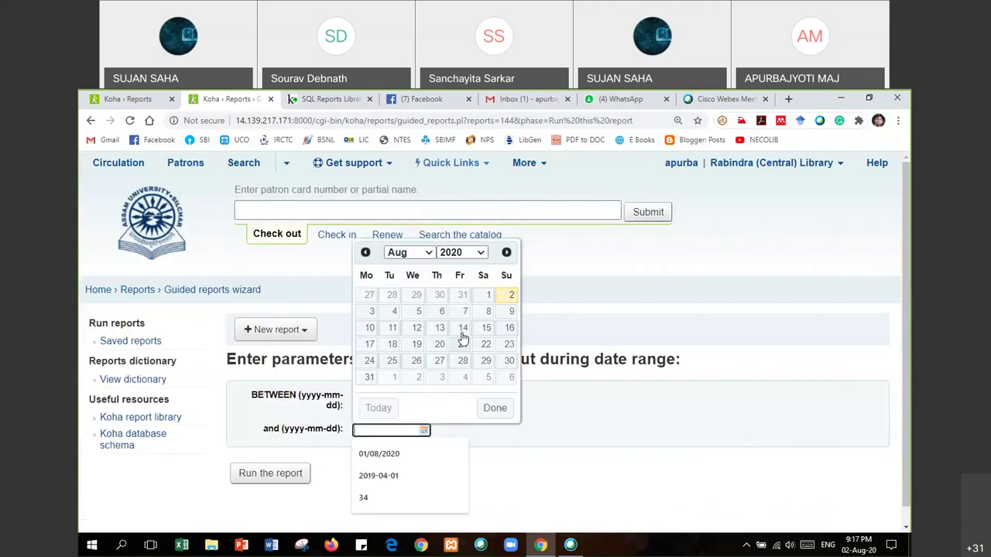
{"action": "left_click", "coordinate": [410, 253]}
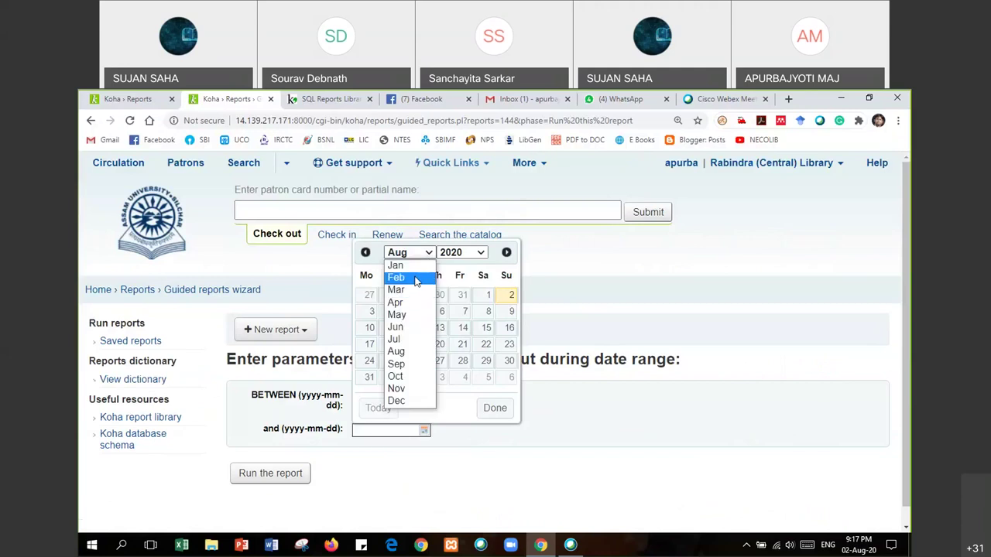
{"action": "left_click", "coordinate": [398, 277]}
{"action": "left_click", "coordinate": [441, 311]}
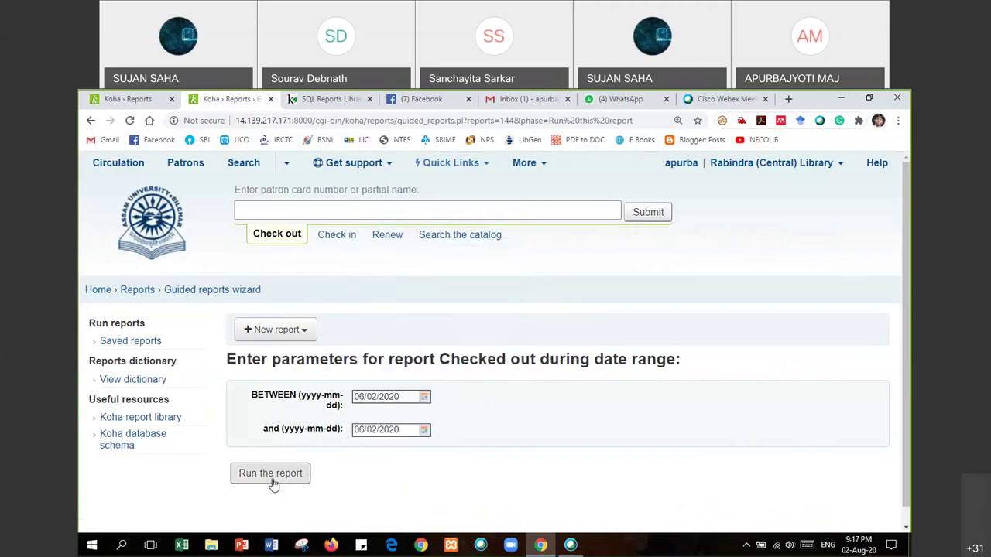
{"action": "left_click", "coordinate": [273, 476]}
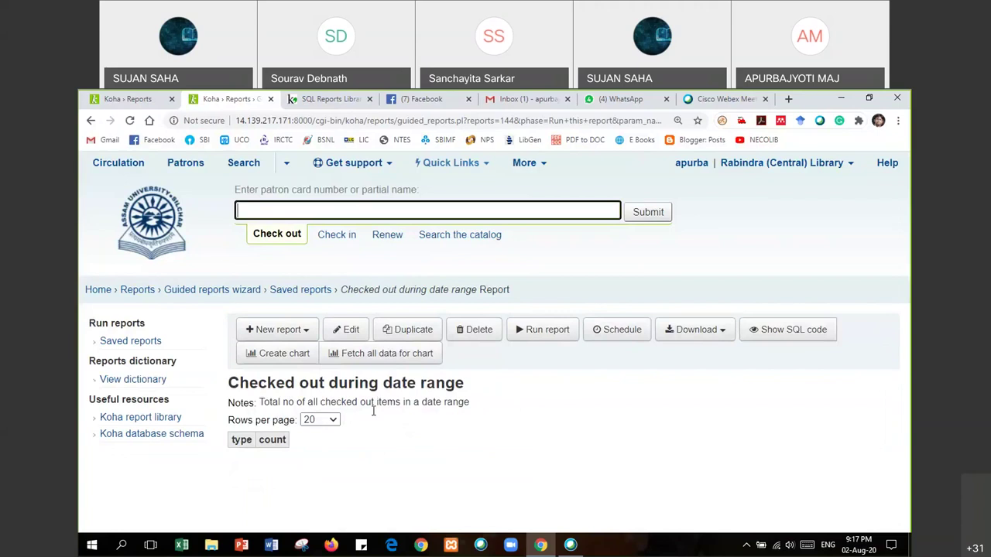
Return to the saved reports list and filter it to the Circulation group again.
{"action": "left_click", "coordinate": [91, 121]}
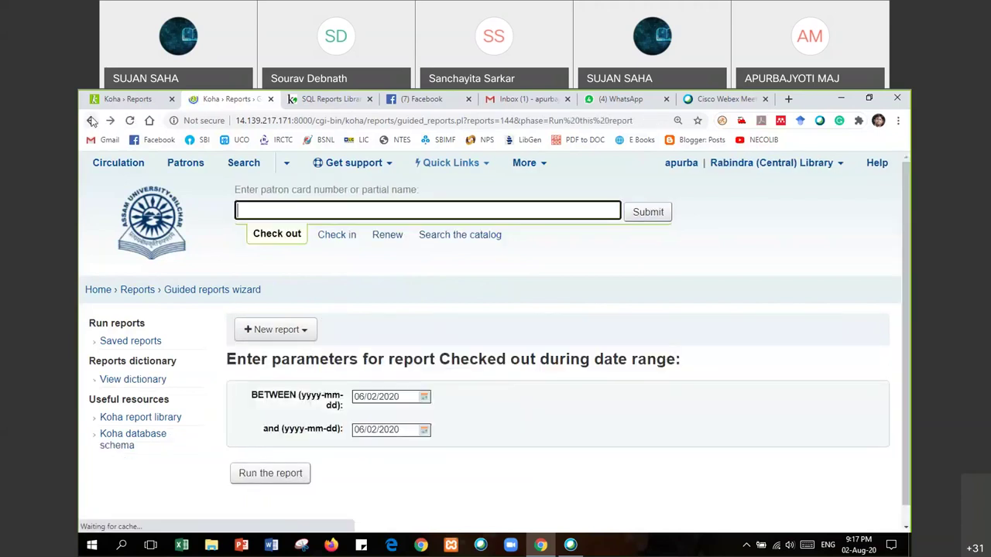
{"action": "left_click", "coordinate": [91, 120]}
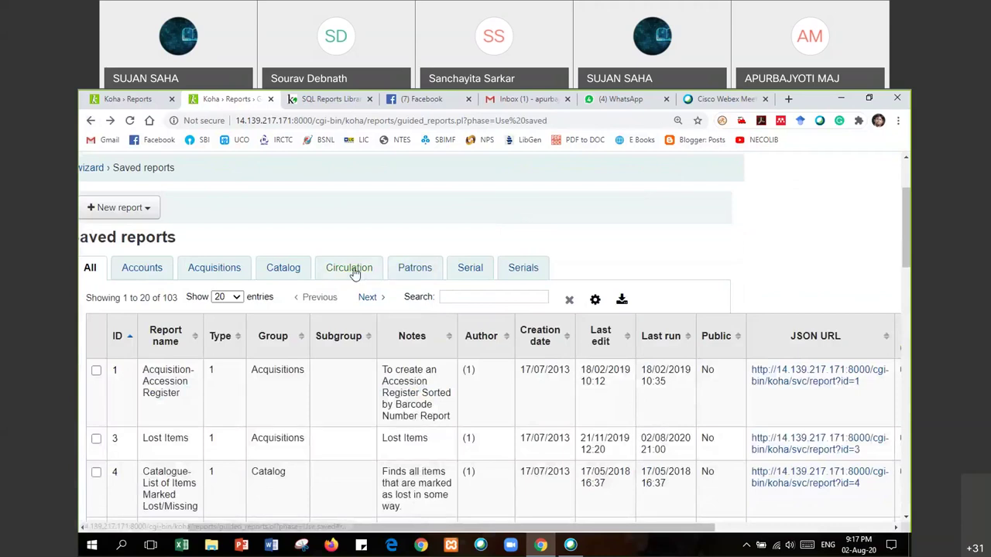
{"action": "left_click", "coordinate": [350, 268]}
{"action": "scroll", "coordinate": [325, 336], "scroll_direction": "down", "scroll_amount": 10}
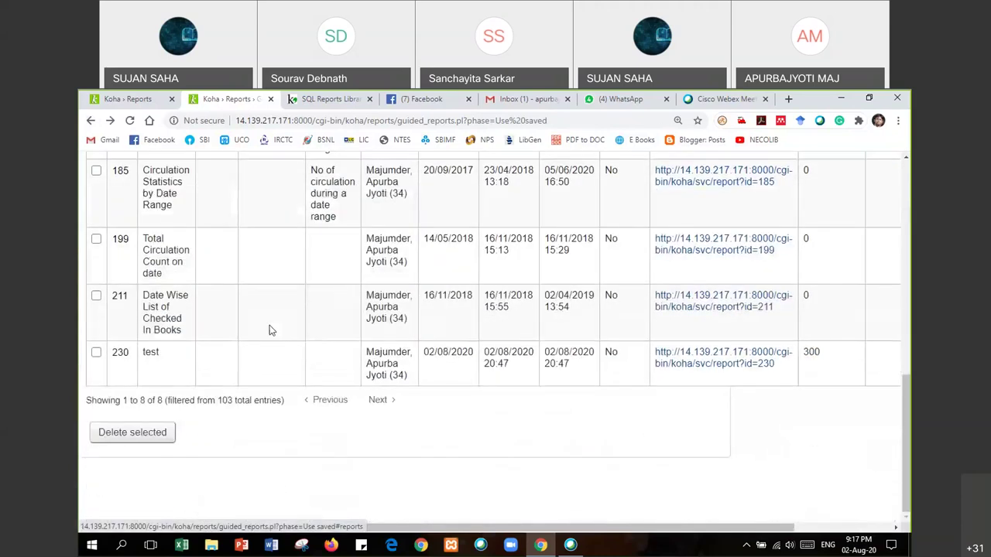
Mark the saved report "Date Wise List of Checked In Books" and start running it.
{"action": "left_click", "coordinate": [96, 296]}
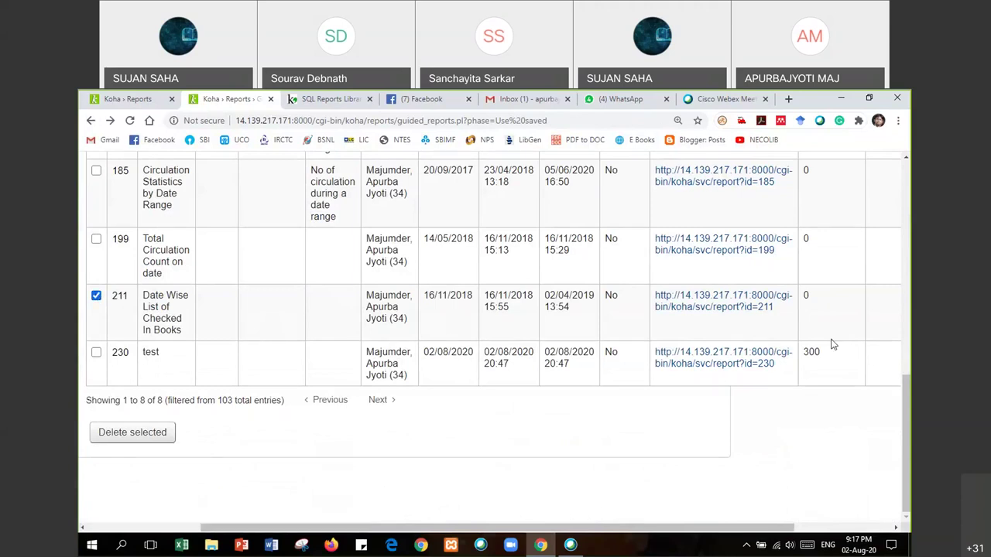
{"action": "scroll", "coordinate": [819, 346], "scroll_direction": "right", "scroll_amount": 3}
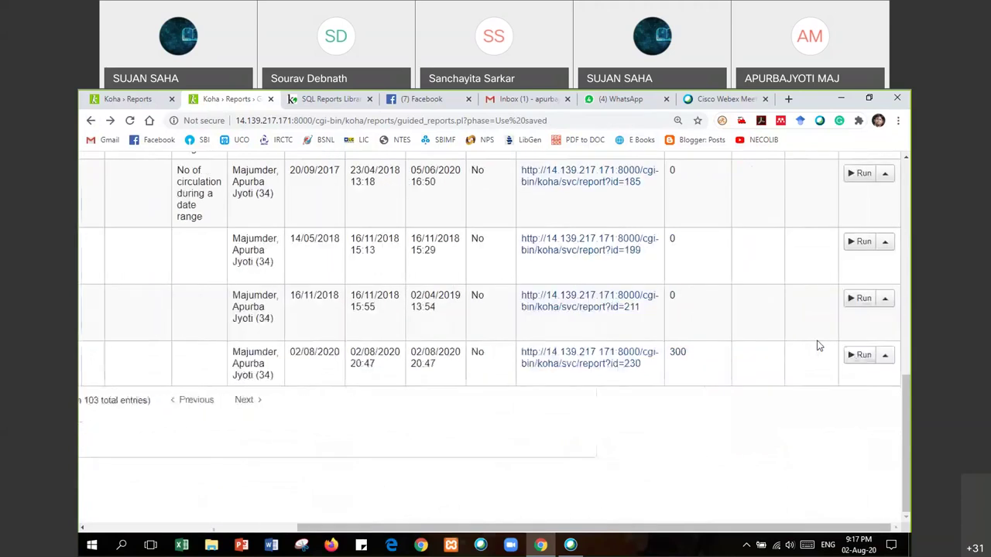
{"action": "left_click", "coordinate": [861, 299]}
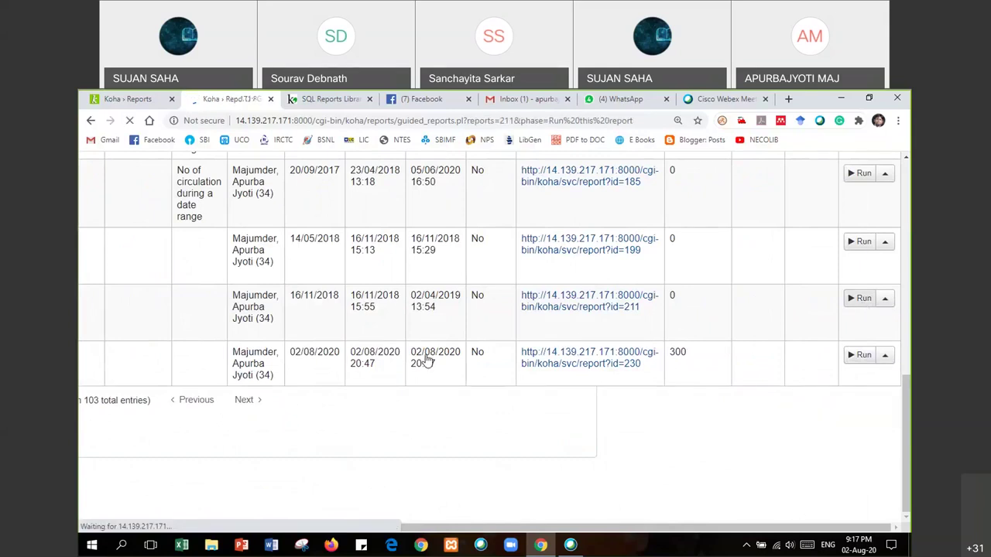
Set the check-in report's date range from 01/02/2020 to 06/08/2020 and run it.
{"action": "left_click", "coordinate": [418, 396]}
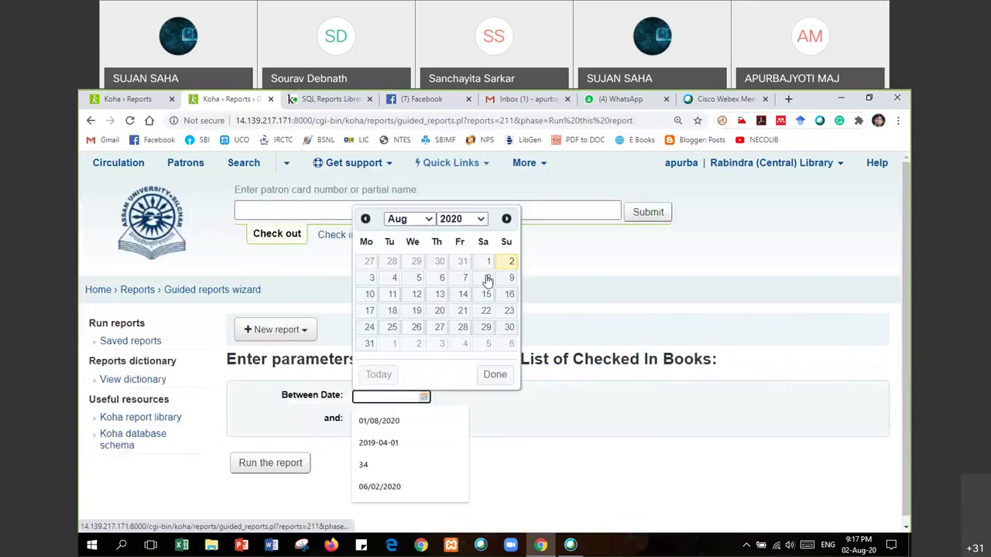
{"action": "left_click", "coordinate": [418, 219]}
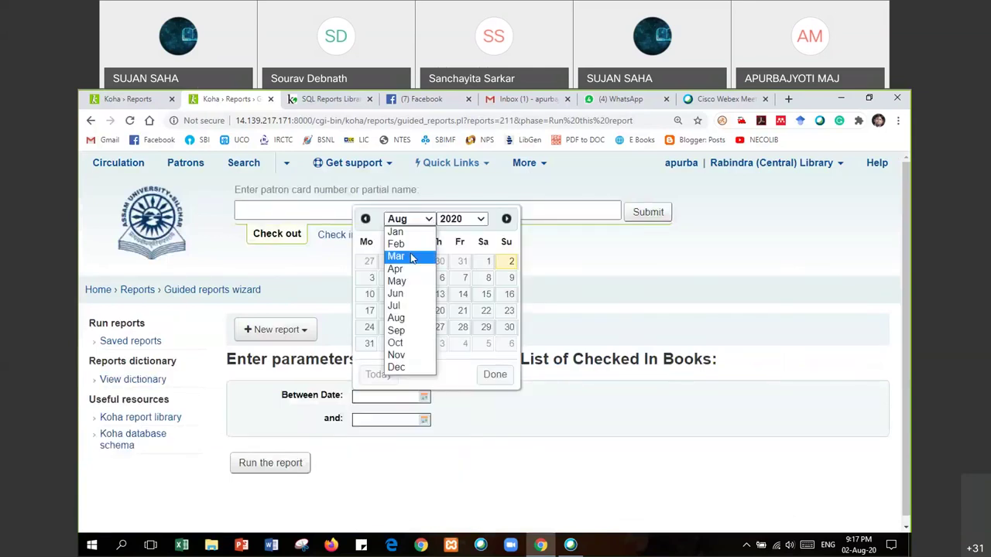
{"action": "left_click", "coordinate": [399, 241]}
{"action": "left_click", "coordinate": [487, 262]}
{"action": "left_click", "coordinate": [418, 419]}
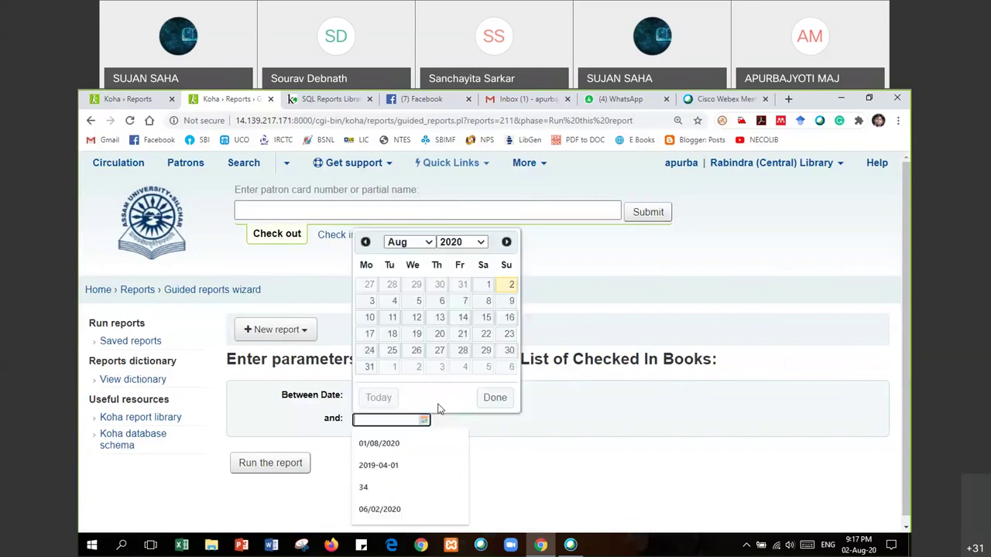
{"action": "left_click", "coordinate": [444, 302]}
{"action": "left_click", "coordinate": [298, 463]}
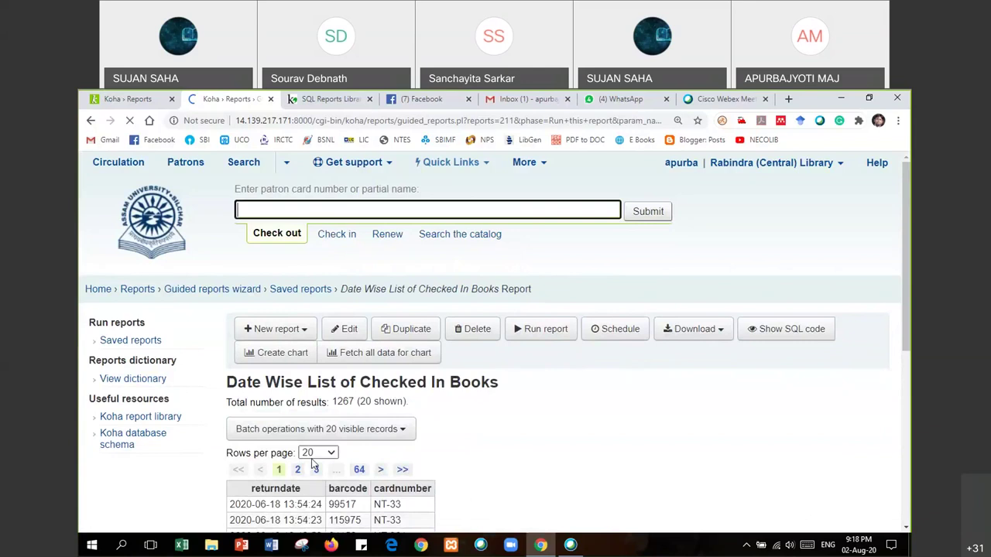
Review the checked-in books listing, examining its return dates, barcodes, card numbers and the total number of results.
{"action": "scroll", "coordinate": [438, 452], "scroll_direction": "down", "scroll_amount": 5}
{"action": "scroll", "coordinate": [454, 428], "scroll_direction": "up", "scroll_amount": 2}
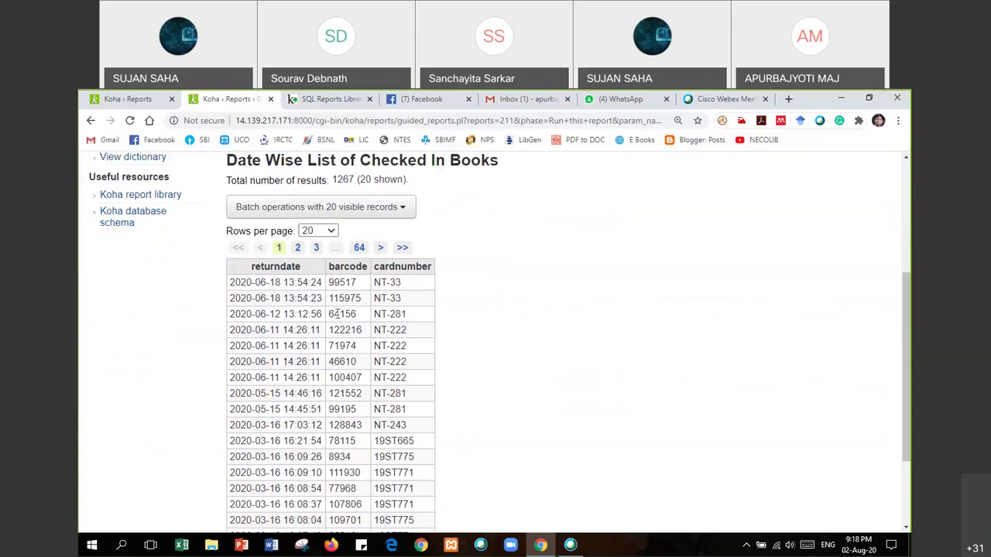
{"action": "scroll", "coordinate": [406, 286], "scroll_direction": "down", "scroll_amount": 2}
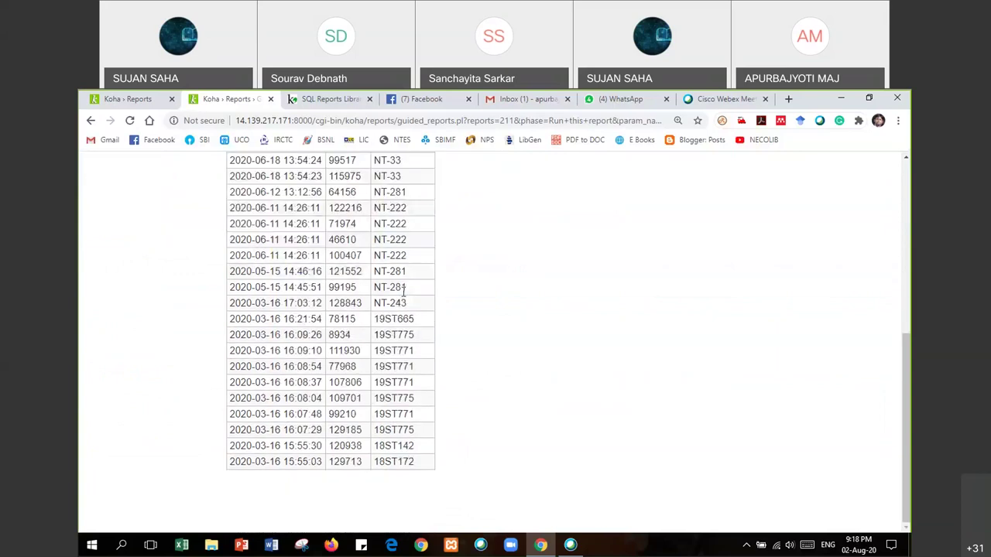
{"action": "scroll", "coordinate": [407, 287], "scroll_direction": "up", "scroll_amount": 1}
{"action": "scroll", "coordinate": [403, 263], "scroll_direction": "down", "scroll_amount": 1}
{"action": "scroll", "coordinate": [408, 310], "scroll_direction": "up", "scroll_amount": 1}
{"action": "scroll", "coordinate": [392, 322], "scroll_direction": "down", "scroll_amount": 1}
{"action": "scroll", "coordinate": [370, 446], "scroll_direction": "up", "scroll_amount": 4}
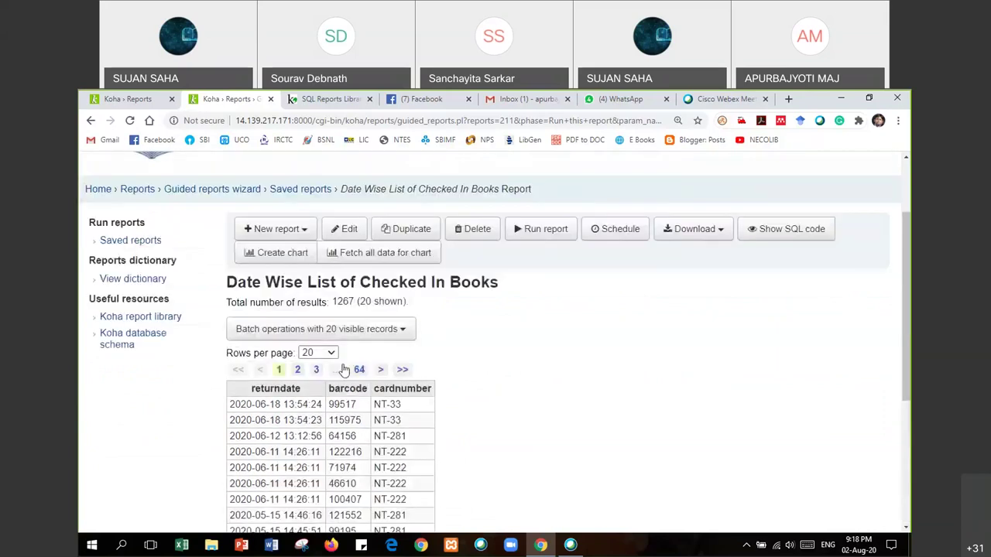
{"action": "double_click", "coordinate": [338, 302]}
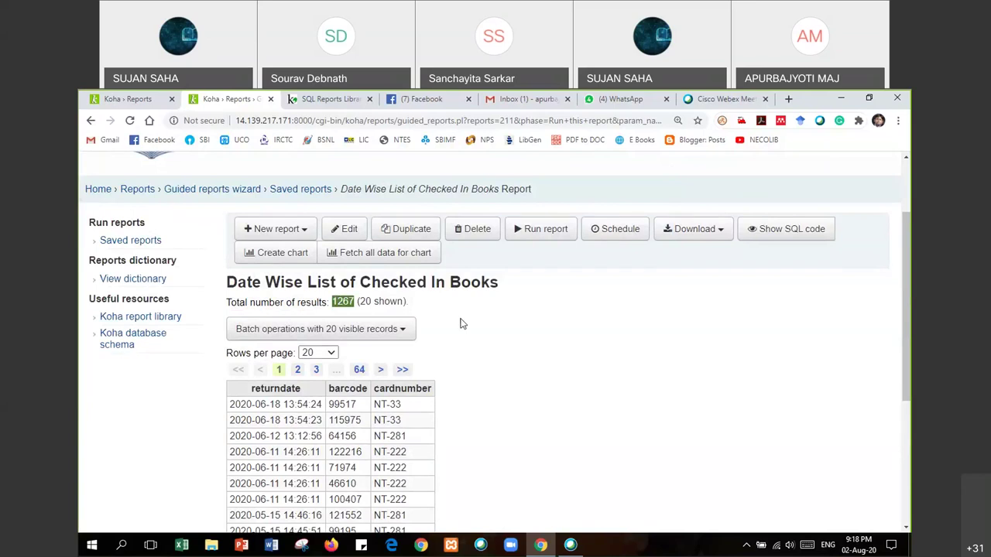
Leave the report results, go back to the Reports home page and open the full list of saved reports.
{"action": "left_click", "coordinate": [92, 121]}
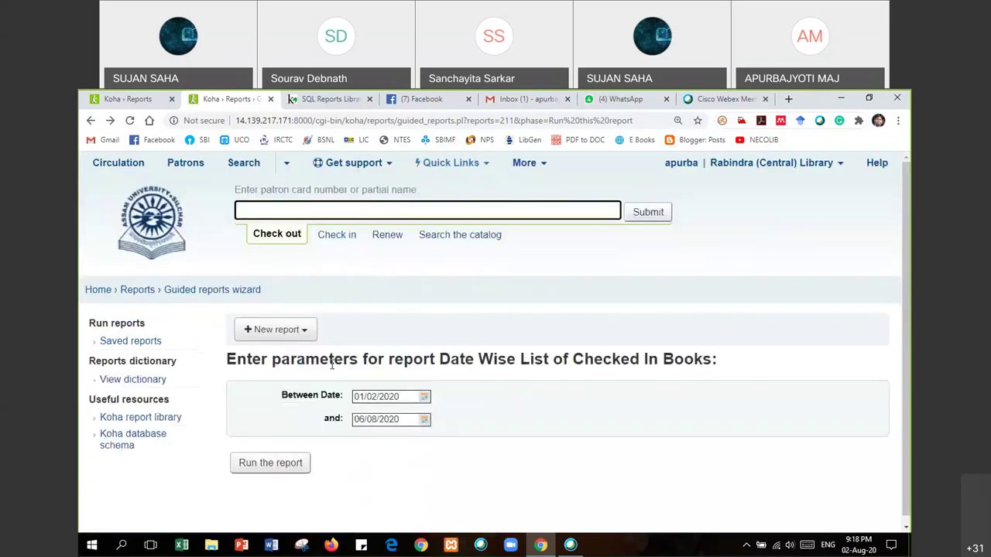
{"action": "left_click", "coordinate": [133, 290]}
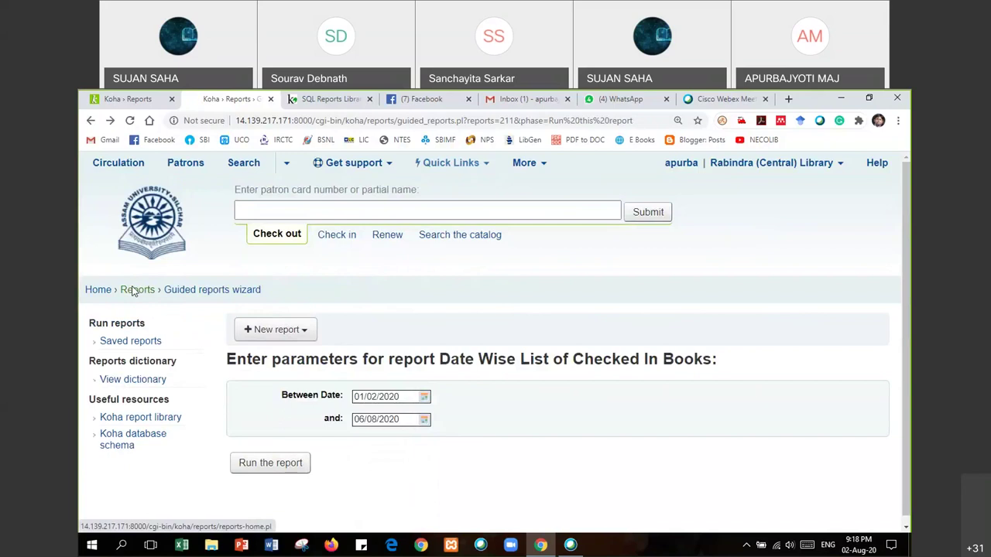
{"action": "left_click", "coordinate": [132, 290]}
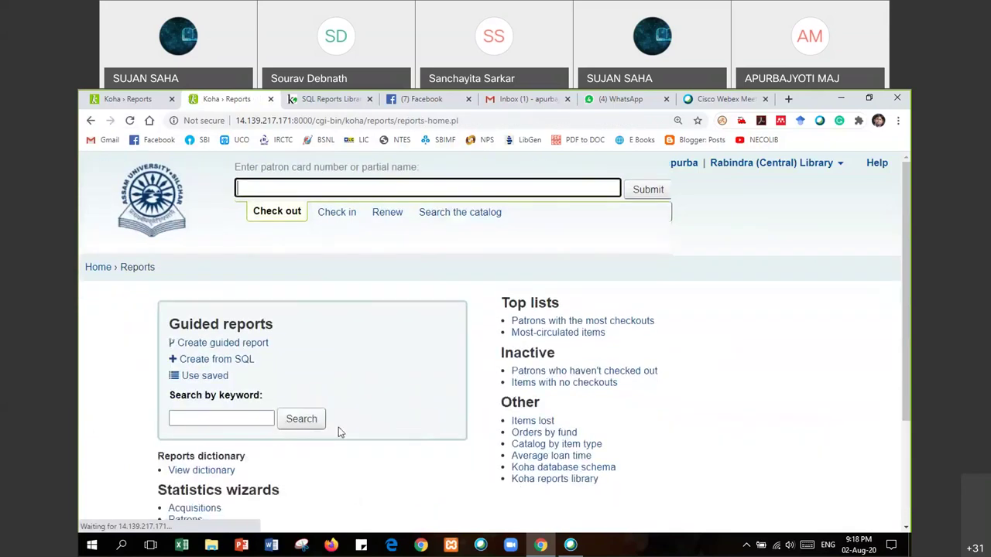
{"action": "scroll", "coordinate": [205, 351], "scroll_direction": "down", "scroll_amount": 1}
{"action": "left_click", "coordinate": [197, 341]}
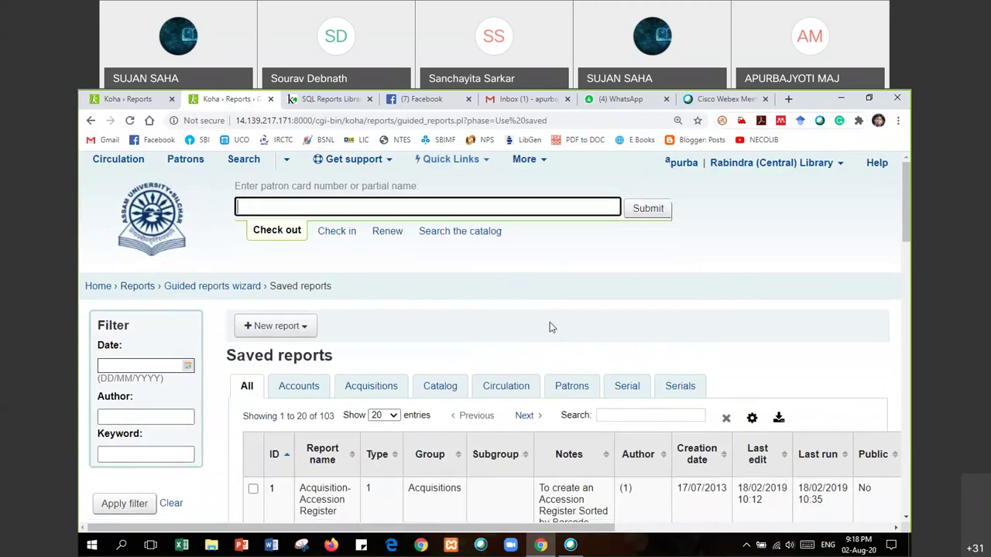
{"action": "scroll", "coordinate": [549, 322], "scroll_direction": "down", "scroll_amount": 2}
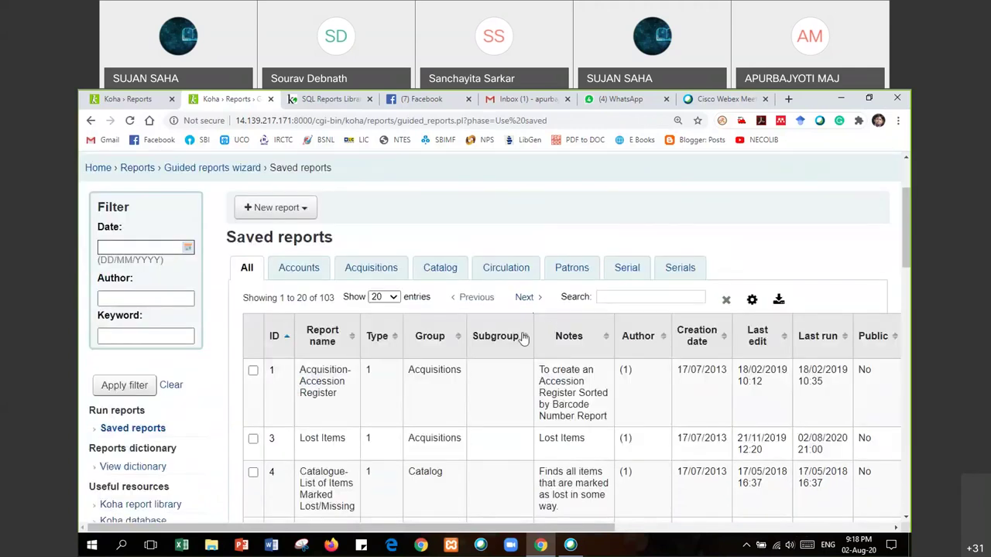
{"action": "scroll", "coordinate": [515, 348], "scroll_direction": "down", "scroll_amount": 2}
{"action": "scroll", "coordinate": [449, 368], "scroll_direction": "up", "scroll_amount": 4}
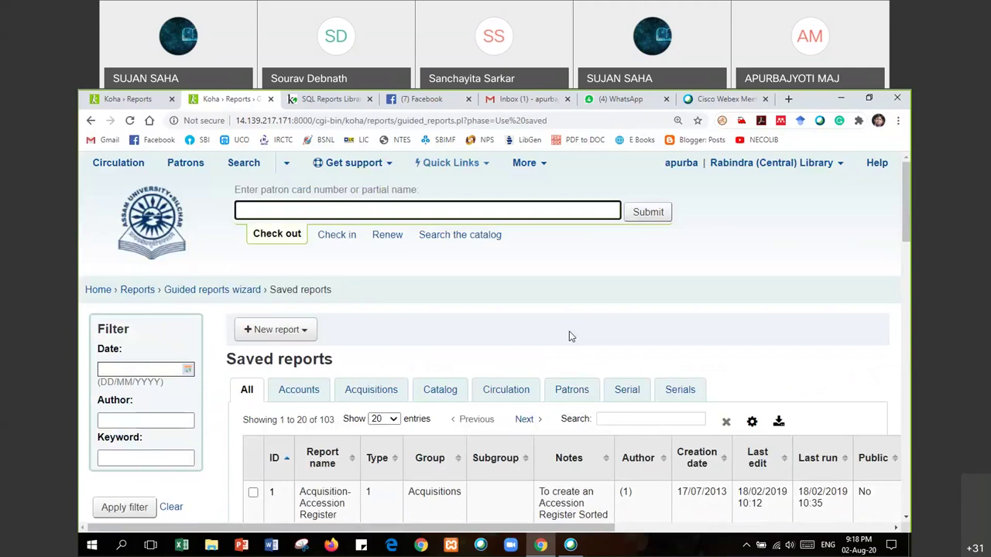